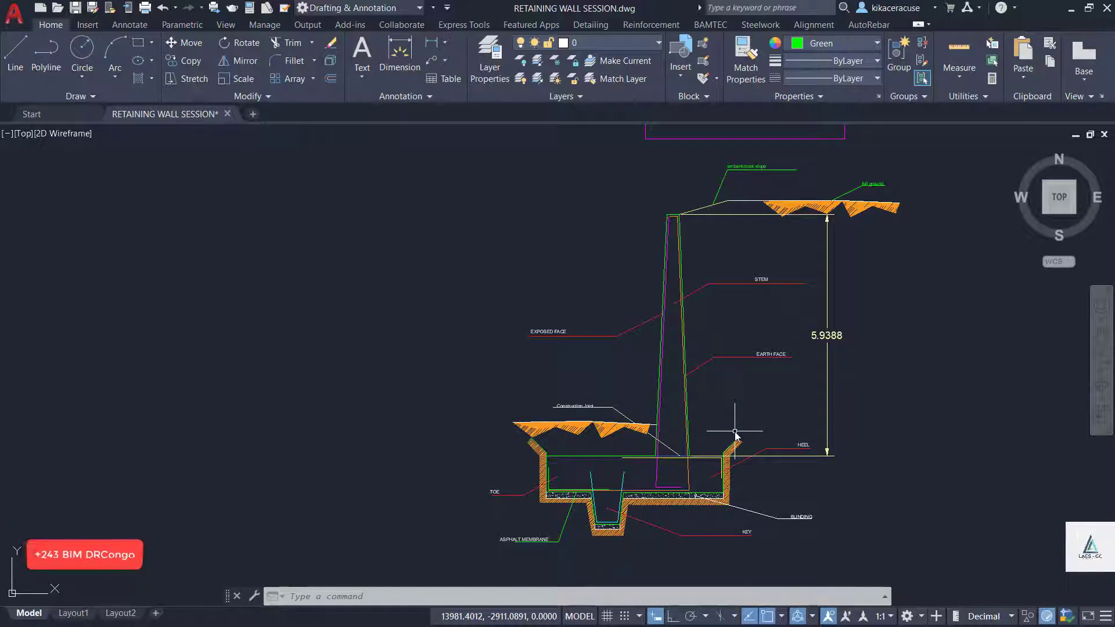
Look over the dimensioned cantilever retaining wall section, its title box and the reference reinforcement detail images.
{"action": "scroll", "coordinate": [735, 434], "scroll_direction": "up", "scroll_amount": 3}
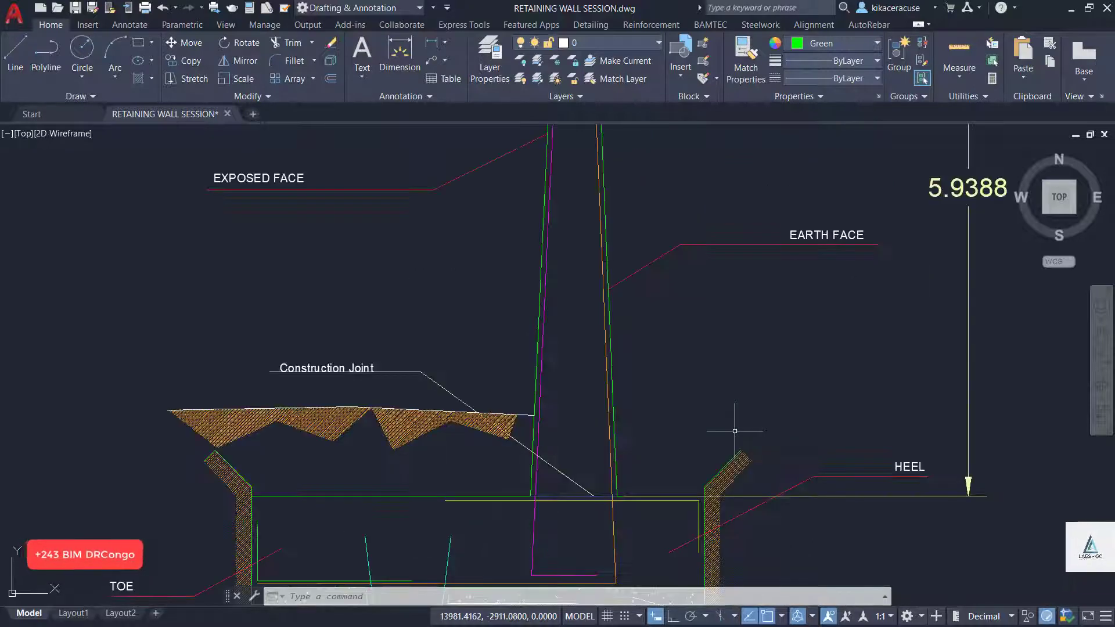
{"action": "scroll", "coordinate": [722, 228], "scroll_direction": "down", "scroll_amount": 6}
{"action": "scroll", "coordinate": [721, 228], "scroll_direction": "up", "scroll_amount": 4}
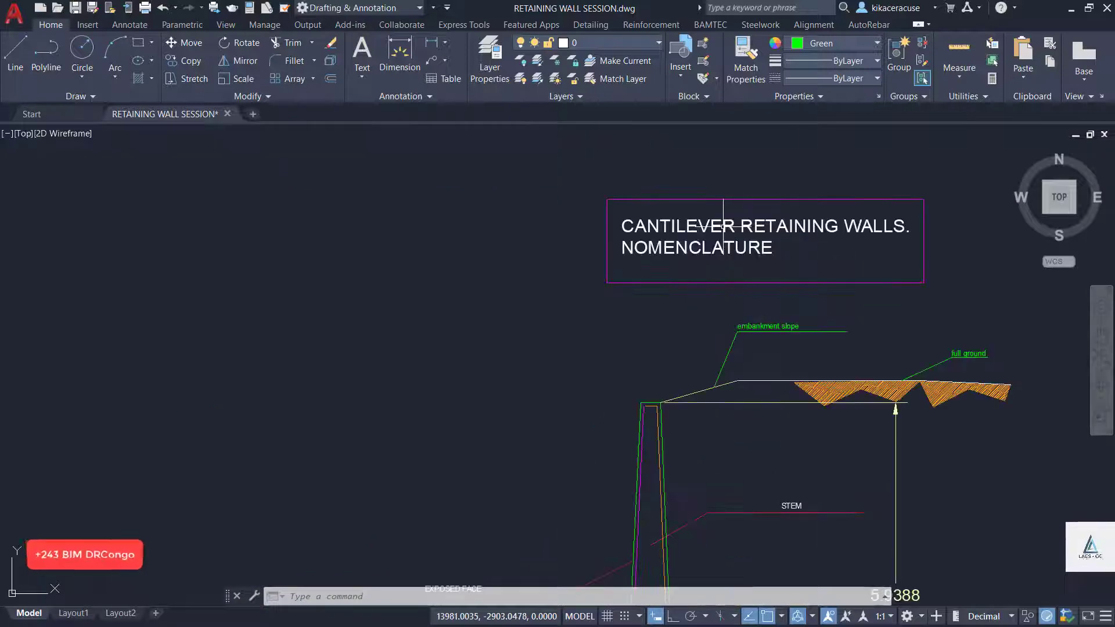
{"action": "scroll", "coordinate": [723, 226], "scroll_direction": "down", "scroll_amount": 5}
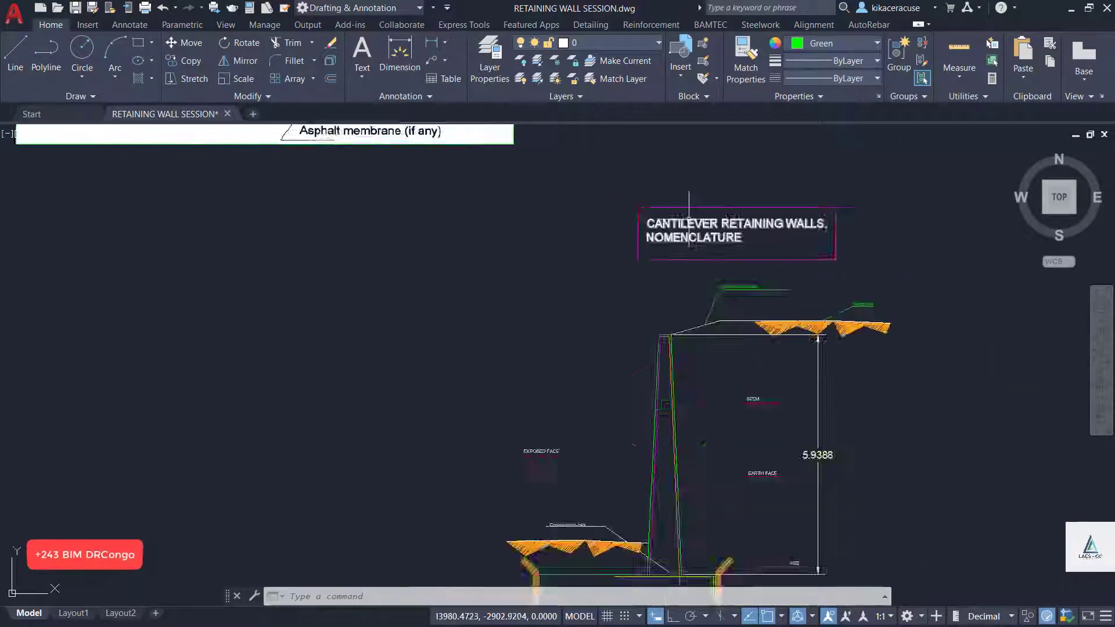
{"action": "scroll", "coordinate": [764, 361], "scroll_direction": "down", "scroll_amount": 4}
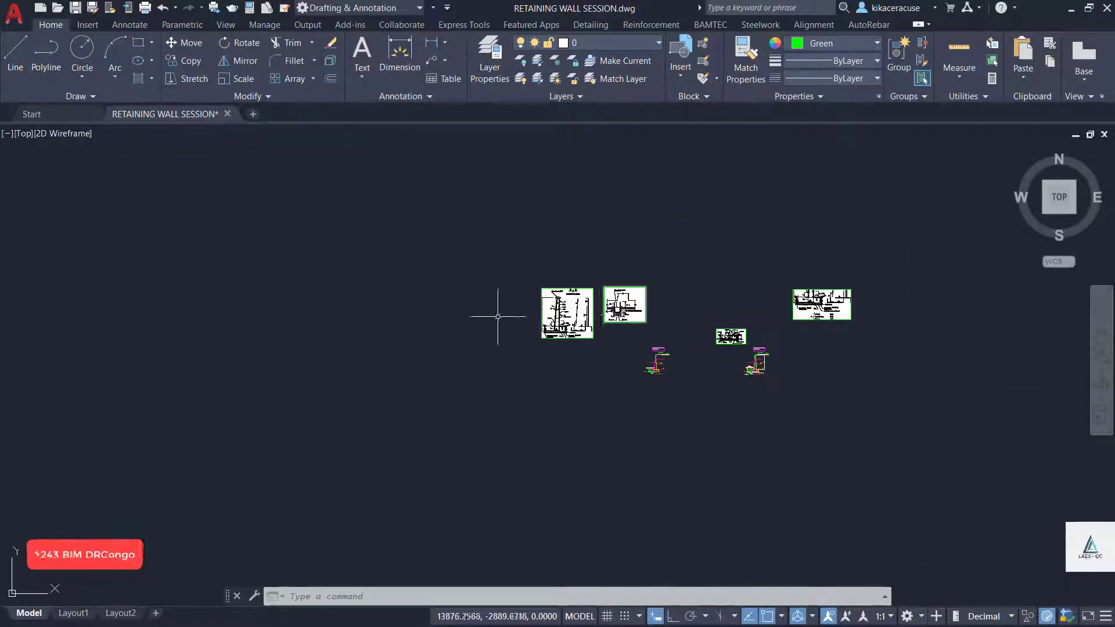
{"action": "scroll", "coordinate": [501, 316], "scroll_direction": "up", "scroll_amount": 8}
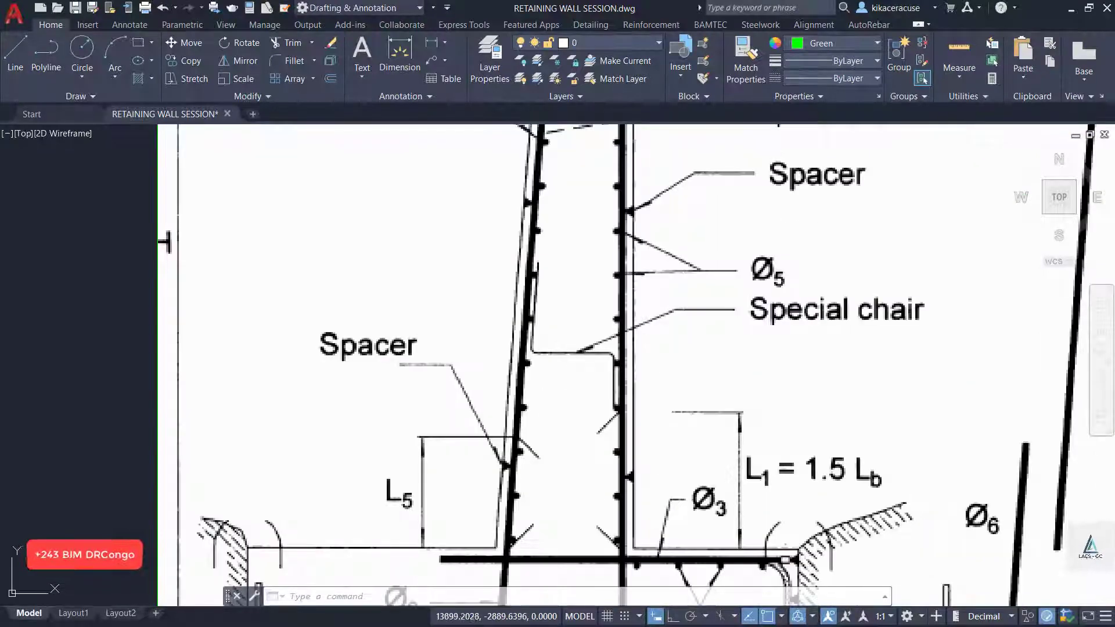
{"action": "scroll", "coordinate": [597, 341], "scroll_direction": "down", "scroll_amount": 4}
{"action": "scroll", "coordinate": [541, 186], "scroll_direction": "down", "scroll_amount": 6}
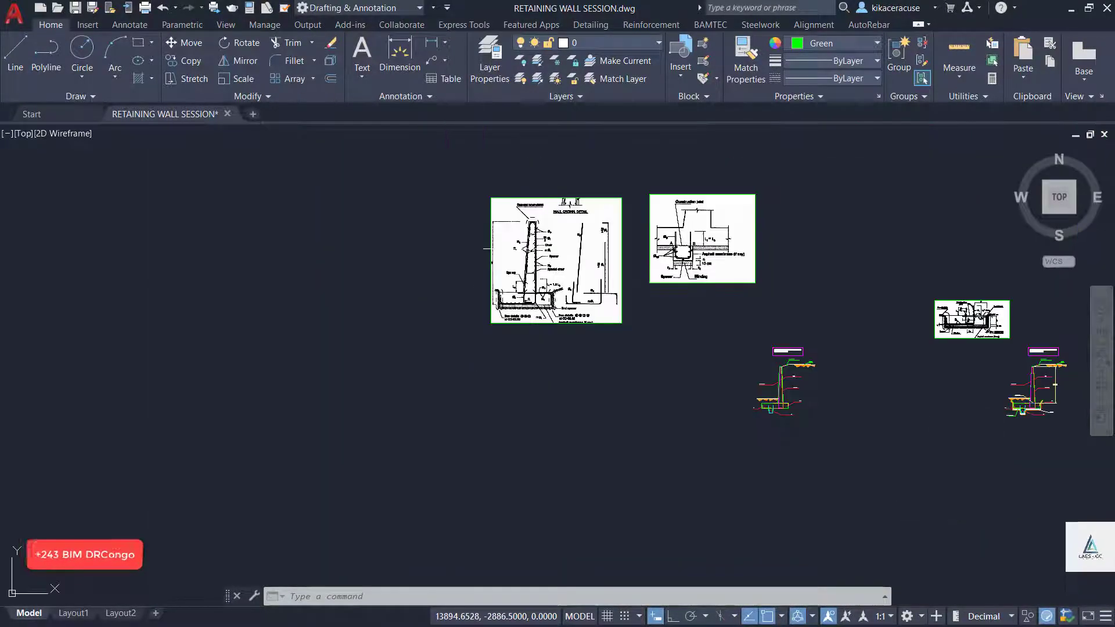
{"action": "scroll", "coordinate": [816, 407], "scroll_direction": "up", "scroll_amount": 3}
{"action": "scroll", "coordinate": [722, 246], "scroll_direction": "up", "scroll_amount": 5}
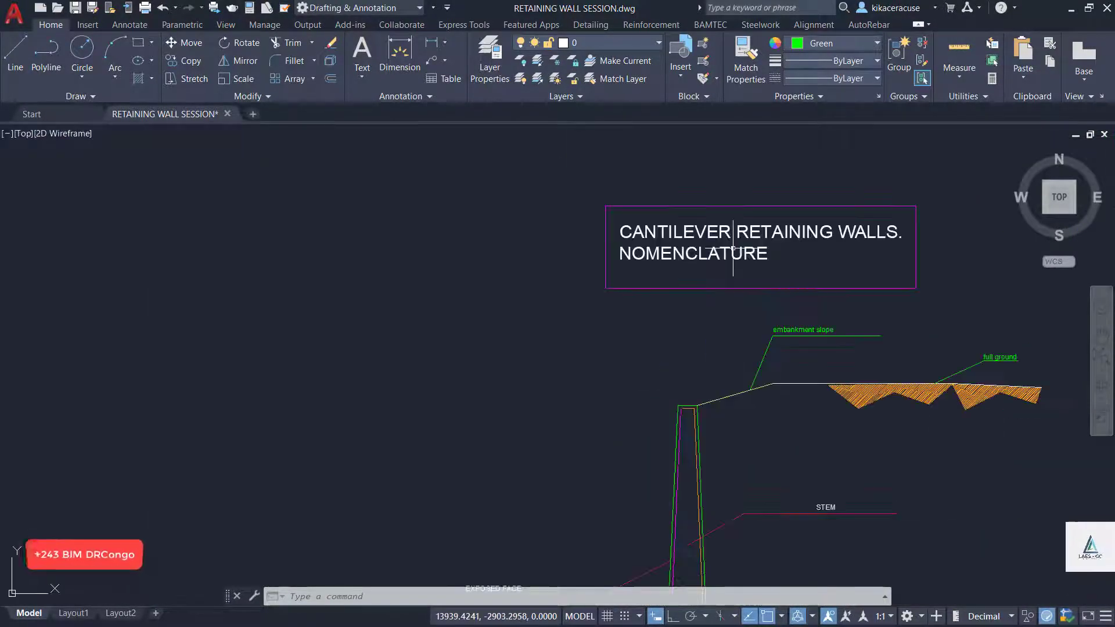
Examine the undimensioned retaining wall section from its nomenclature title down the stem to the base slab.
{"action": "scroll", "coordinate": [528, 249], "scroll_direction": "down", "scroll_amount": 2}
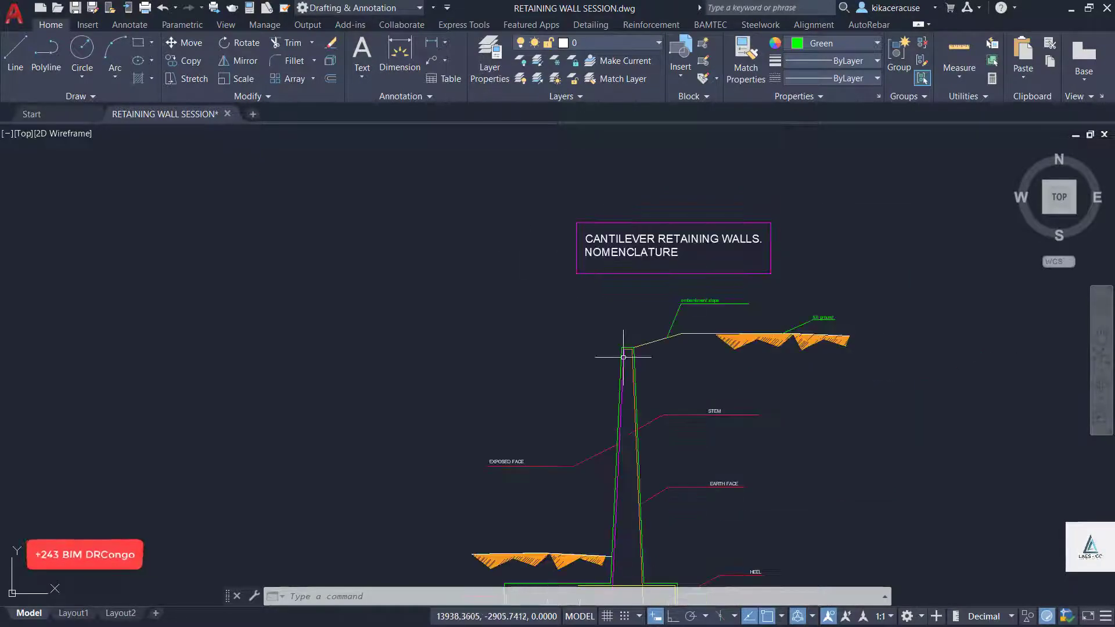
{"action": "scroll", "coordinate": [604, 325], "scroll_direction": "down", "scroll_amount": 6}
{"action": "scroll", "coordinate": [610, 395], "scroll_direction": "up", "scroll_amount": 9}
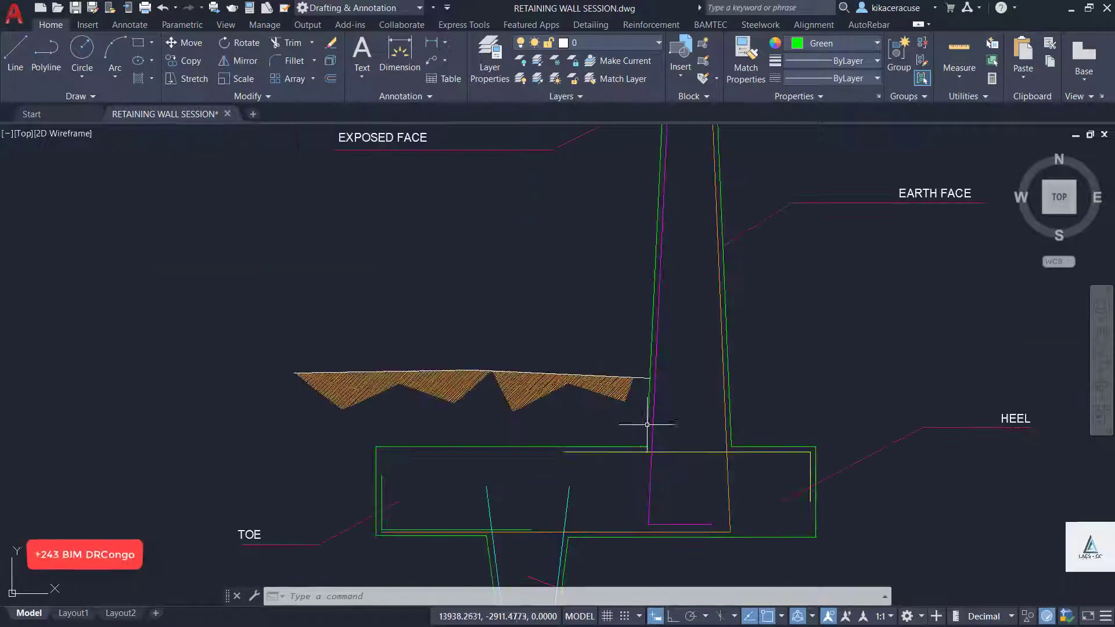
{"action": "scroll", "coordinate": [691, 452], "scroll_direction": "down", "scroll_amount": 4}
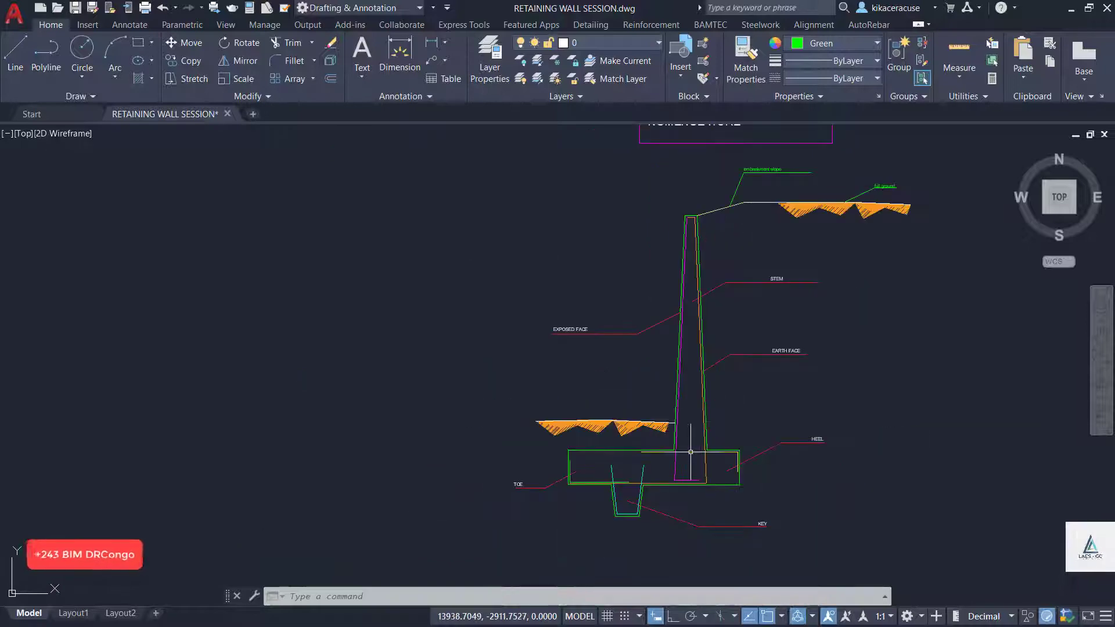
{"action": "scroll", "coordinate": [528, 468], "scroll_direction": "up", "scroll_amount": 5}
{"action": "scroll", "coordinate": [527, 486], "scroll_direction": "down", "scroll_amount": 7}
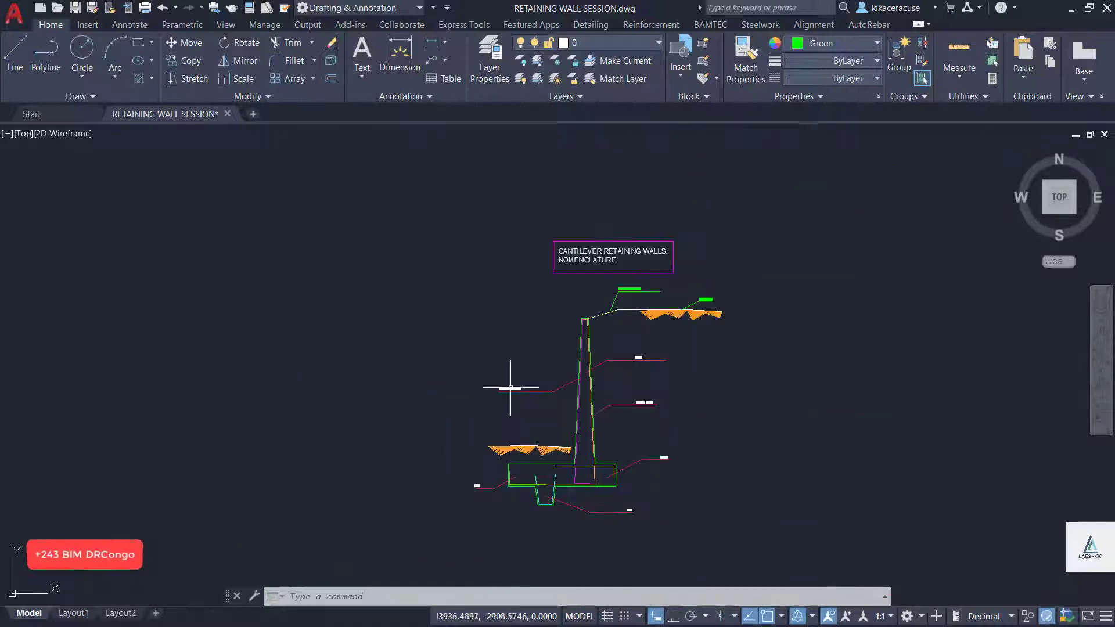
{"action": "scroll", "coordinate": [511, 378], "scroll_direction": "up", "scroll_amount": 8}
{"action": "scroll", "coordinate": [473, 378], "scroll_direction": "down", "scroll_amount": 4}
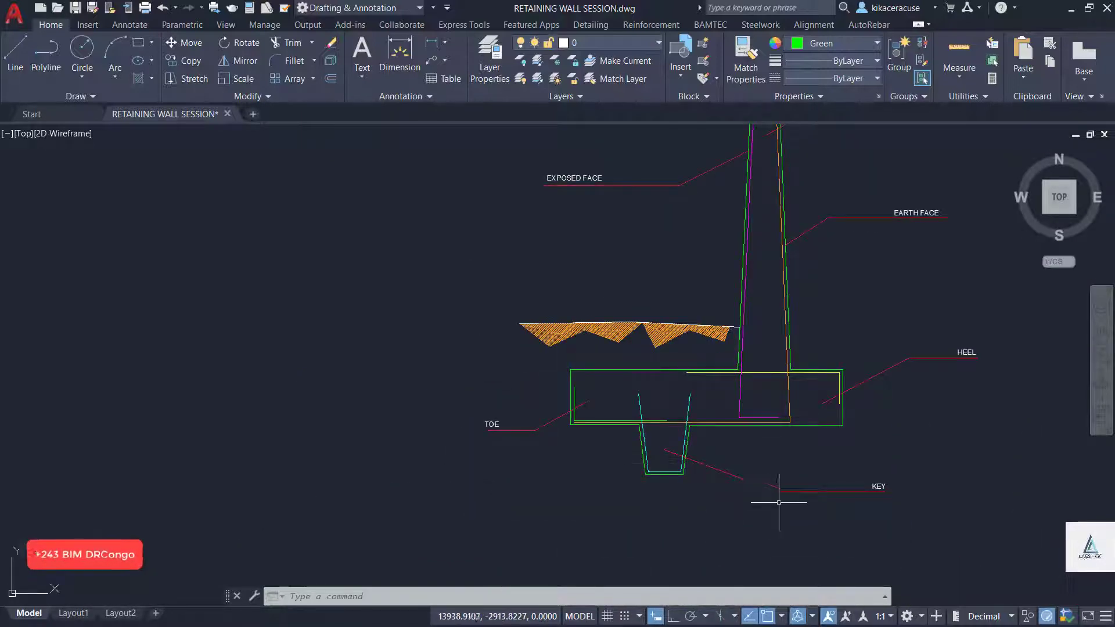
Examine the toe, key, heel, earth face and exposed face labels and the reinforcement lines of the undimensioned wall section.
{"action": "scroll", "coordinate": [781, 498], "scroll_direction": "up", "scroll_amount": 4}
{"action": "scroll", "coordinate": [355, 332], "scroll_direction": "down", "scroll_amount": 3}
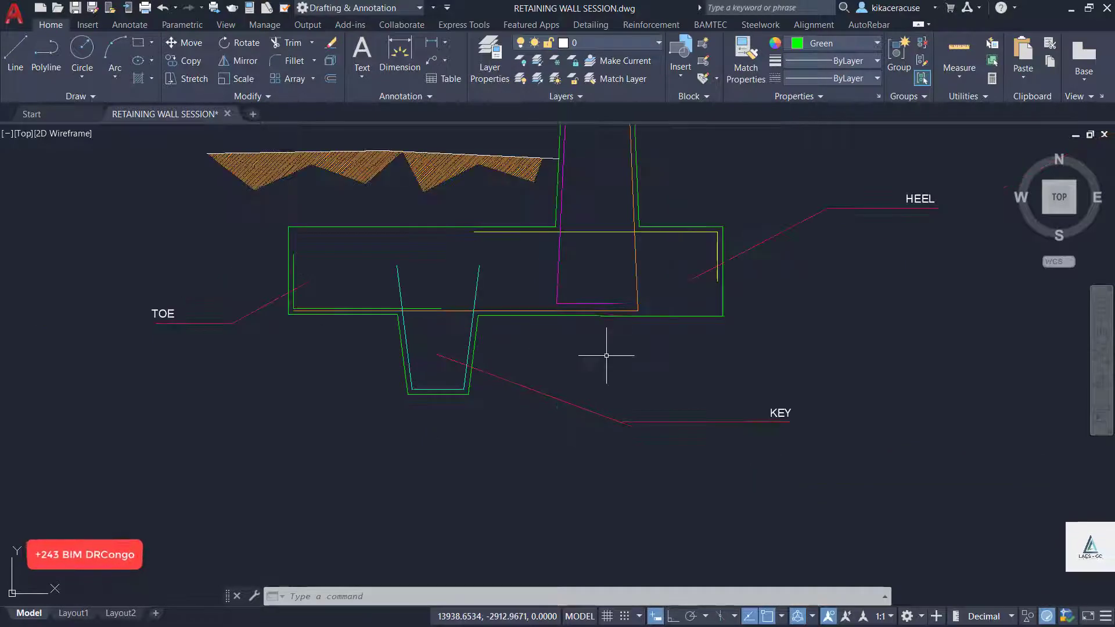
{"action": "scroll", "coordinate": [511, 378], "scroll_direction": "up", "scroll_amount": 3}
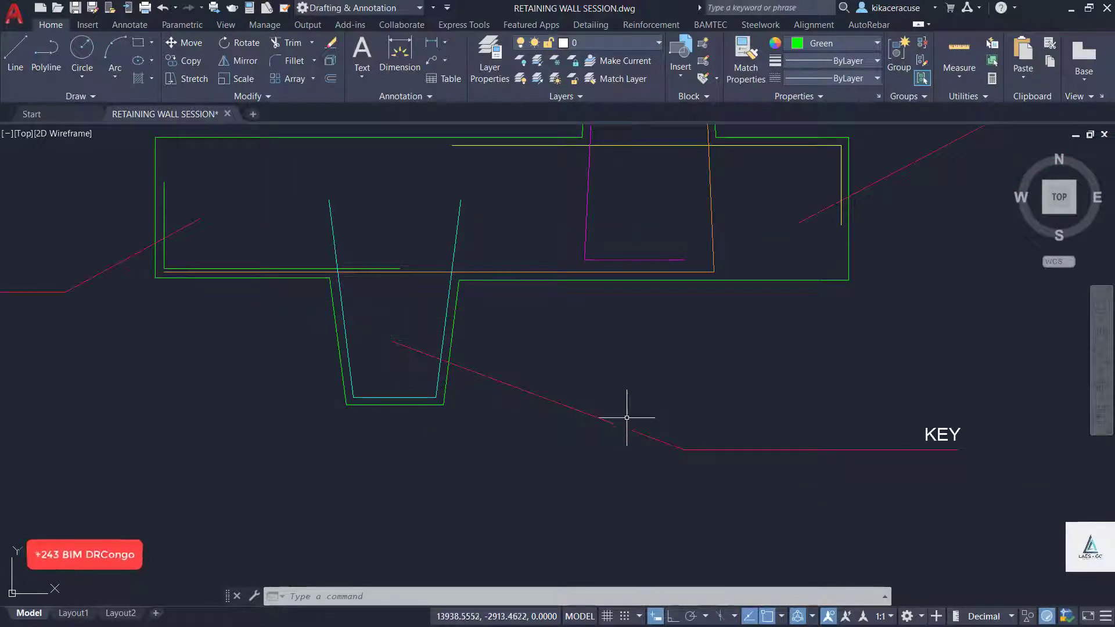
{"action": "scroll", "coordinate": [617, 423], "scroll_direction": "down", "scroll_amount": 5}
{"action": "scroll", "coordinate": [610, 416], "scroll_direction": "up", "scroll_amount": 5}
{"action": "scroll", "coordinate": [557, 392], "scroll_direction": "down", "scroll_amount": 5}
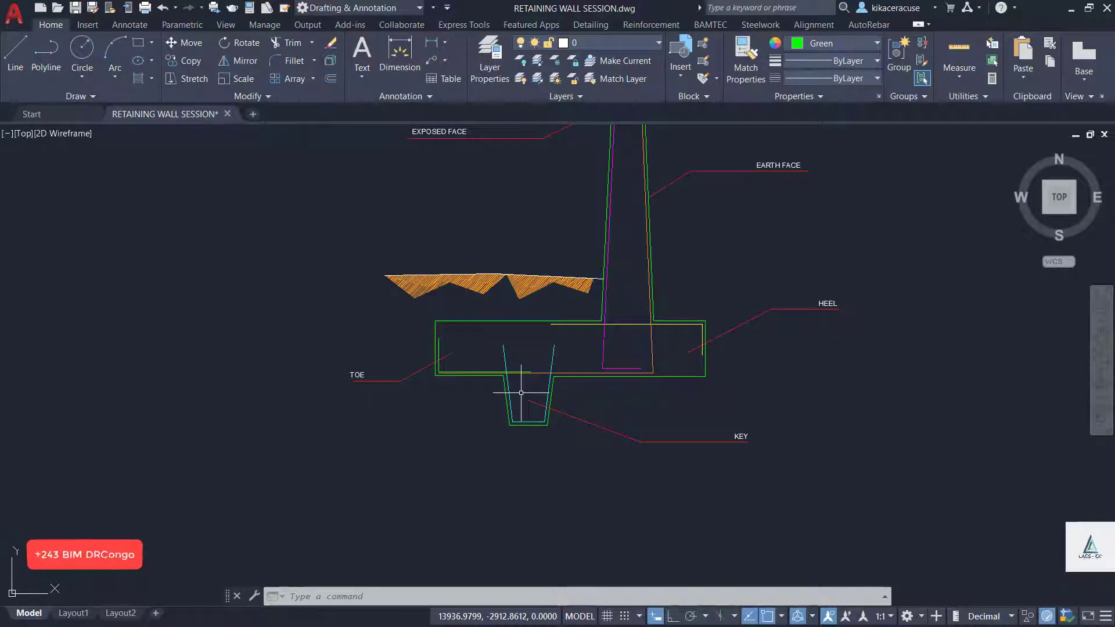
{"action": "scroll", "coordinate": [838, 304], "scroll_direction": "up", "scroll_amount": 2}
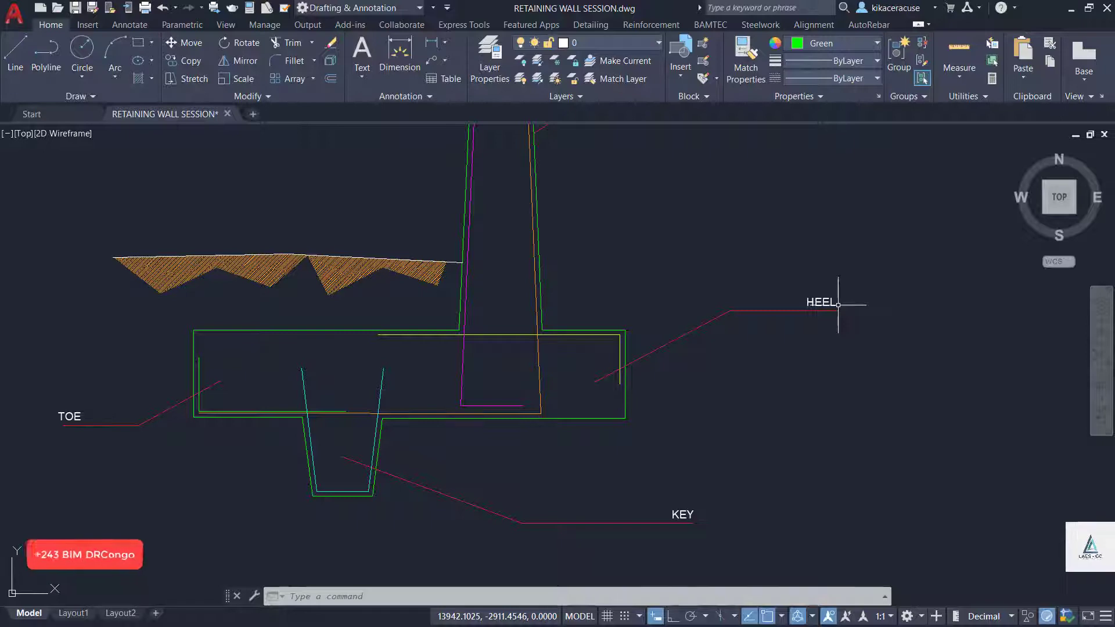
{"action": "scroll", "coordinate": [729, 388], "scroll_direction": "down", "scroll_amount": 3}
{"action": "scroll", "coordinate": [715, 266], "scroll_direction": "up", "scroll_amount": 3}
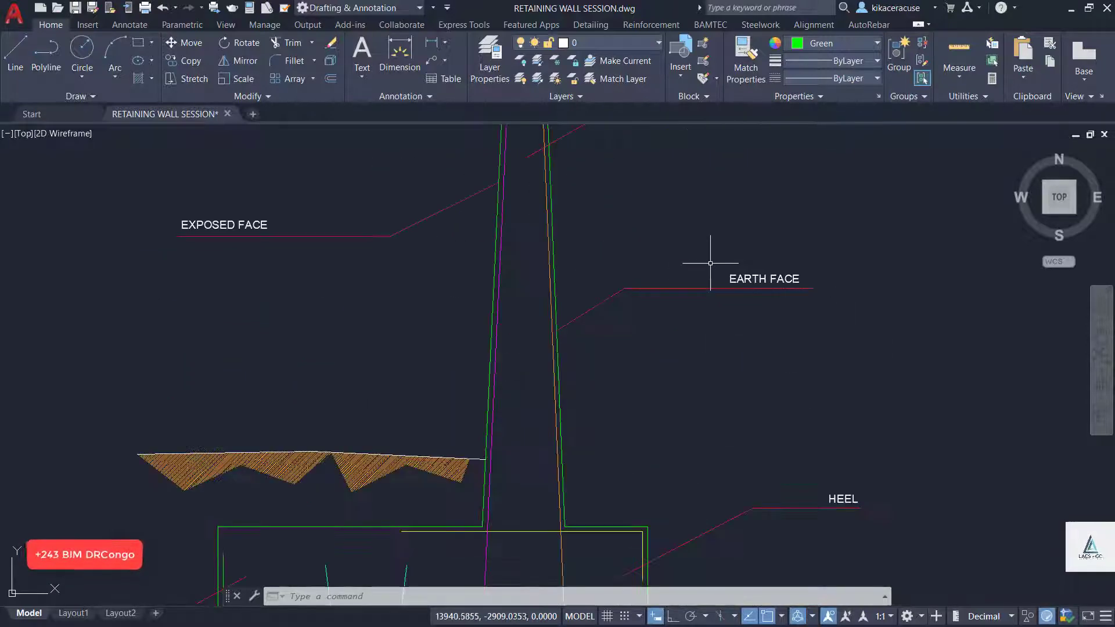
{"action": "scroll", "coordinate": [711, 263], "scroll_direction": "down", "scroll_amount": 2}
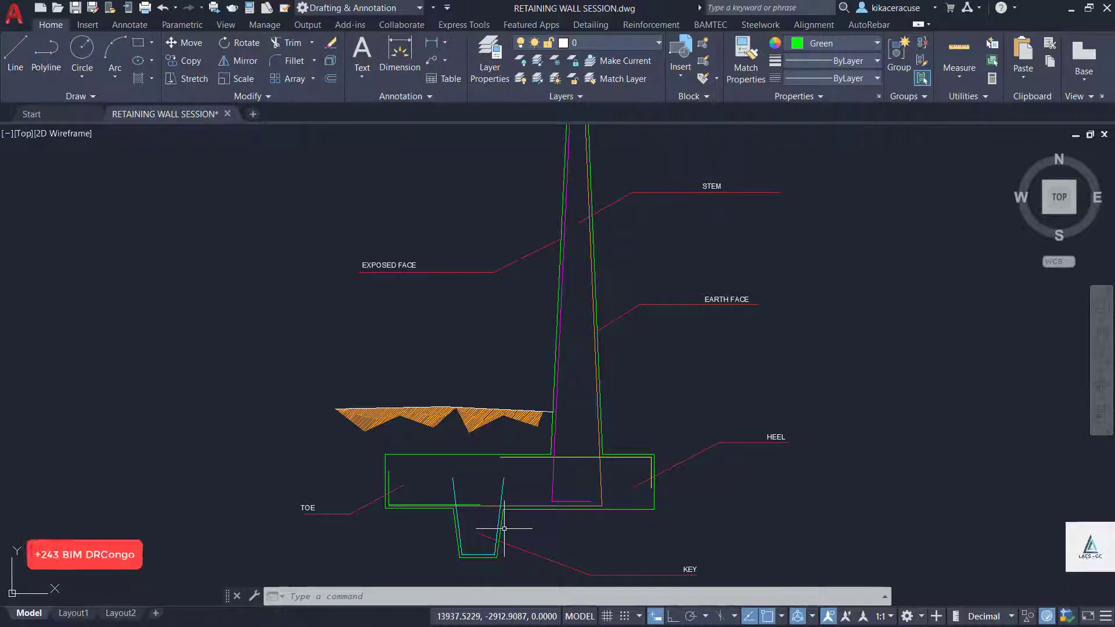
{"action": "scroll", "coordinate": [653, 510], "scroll_direction": "up", "scroll_amount": 4}
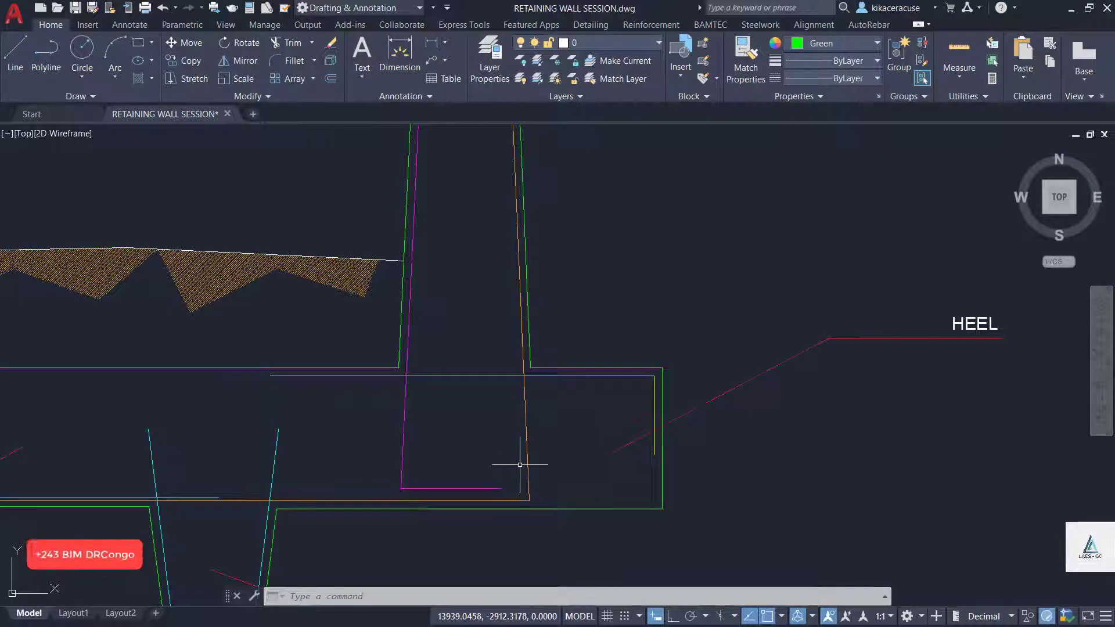
{"action": "scroll", "coordinate": [514, 461], "scroll_direction": "down", "scroll_amount": 4}
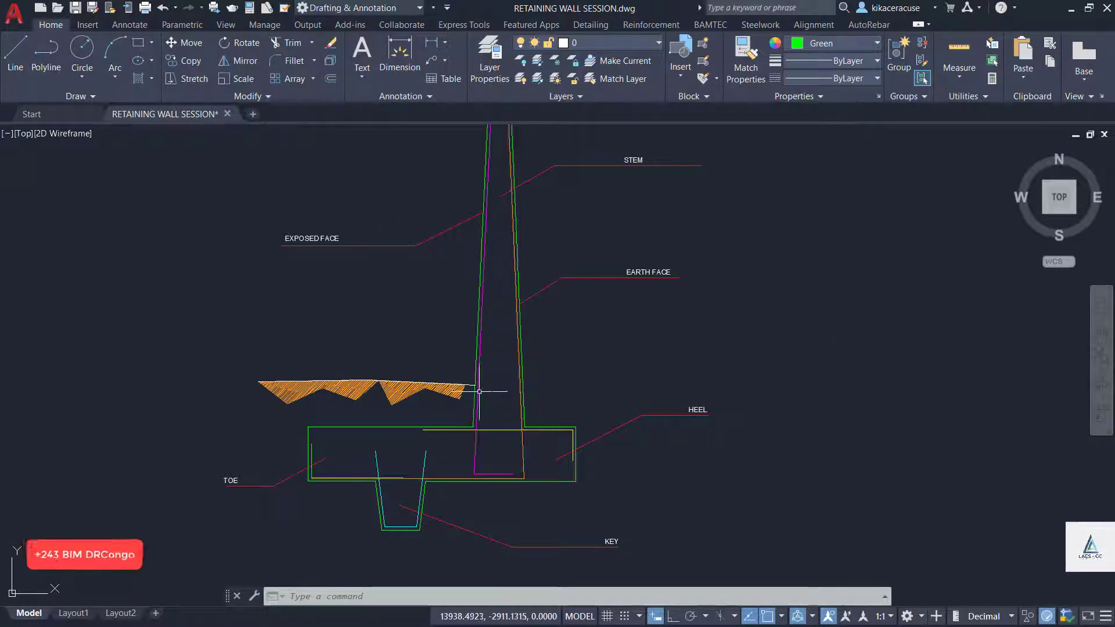
{"action": "mouse_move", "coordinate": [455, 388]}
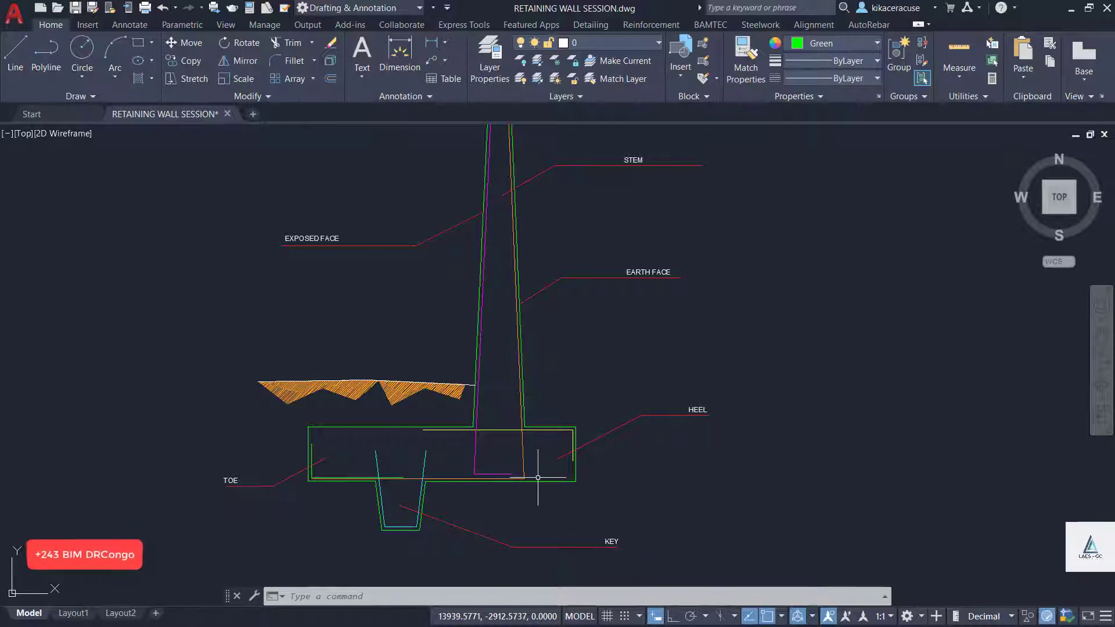
Compare the two retaining wall sections with the reference images of the wall stem and key details.
{"action": "scroll", "coordinate": [511, 453], "scroll_direction": "down", "scroll_amount": 6}
{"action": "scroll", "coordinate": [489, 448], "scroll_direction": "up", "scroll_amount": 10}
{"action": "scroll", "coordinate": [492, 406], "scroll_direction": "down", "scroll_amount": 12}
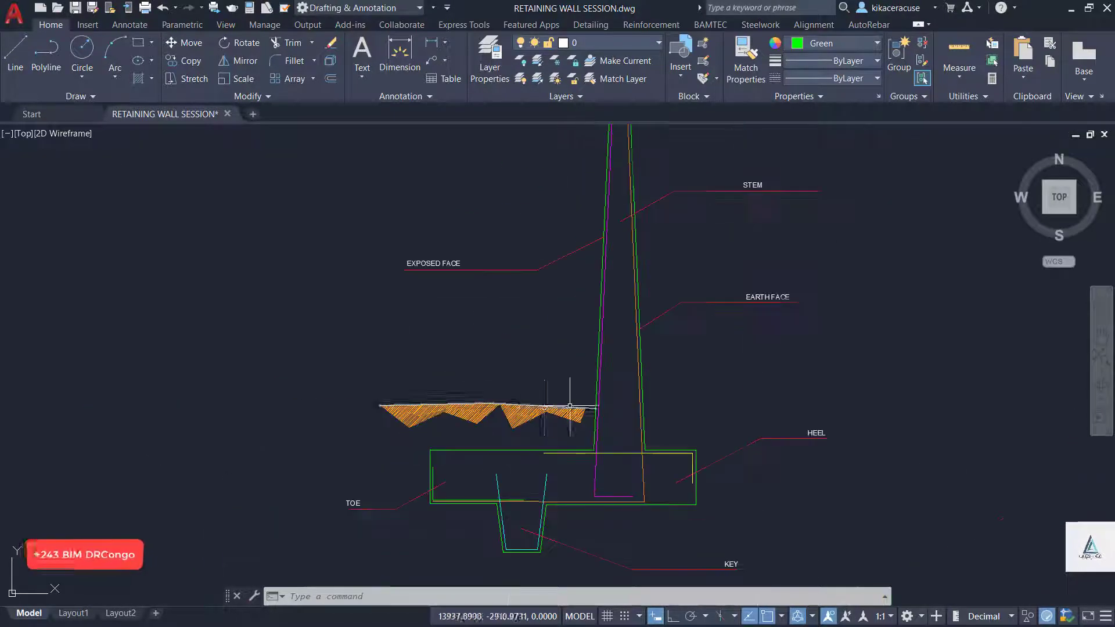
{"action": "scroll", "coordinate": [953, 381], "scroll_direction": "up", "scroll_amount": 8}
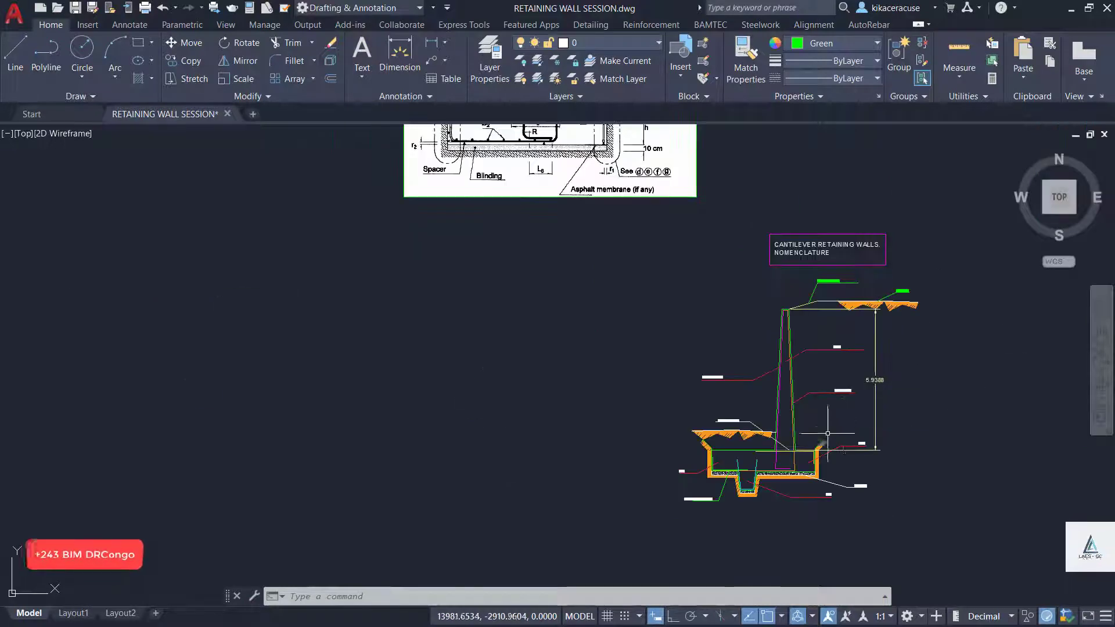
{"action": "scroll", "coordinate": [961, 257], "scroll_direction": "down", "scroll_amount": 12}
{"action": "scroll", "coordinate": [505, 341], "scroll_direction": "up", "scroll_amount": 4}
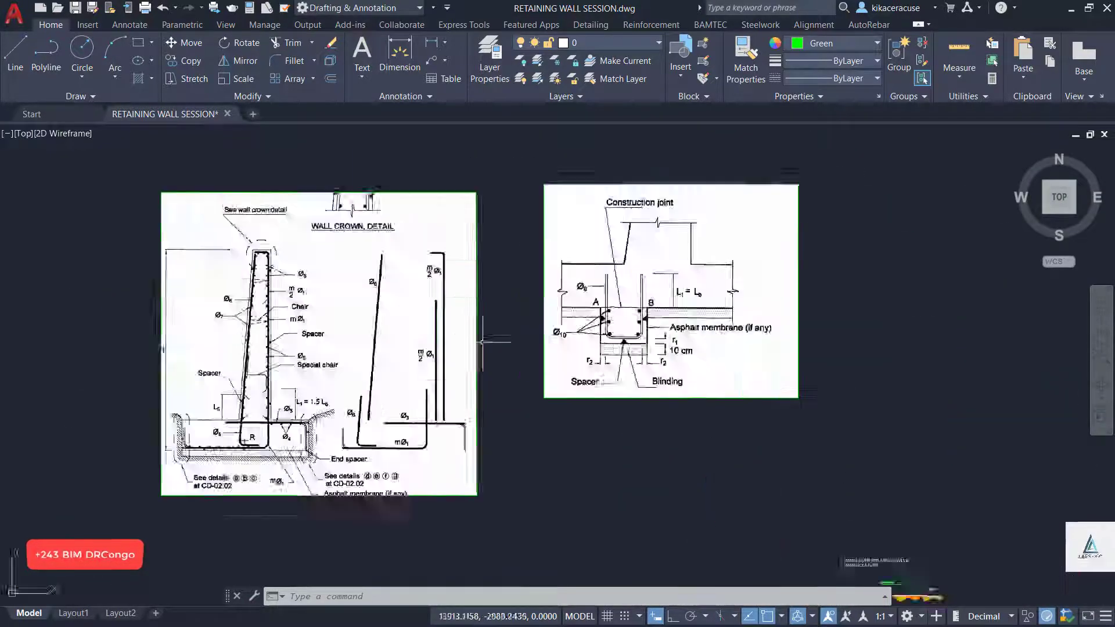
{"action": "scroll", "coordinate": [366, 363], "scroll_direction": "down", "scroll_amount": 4}
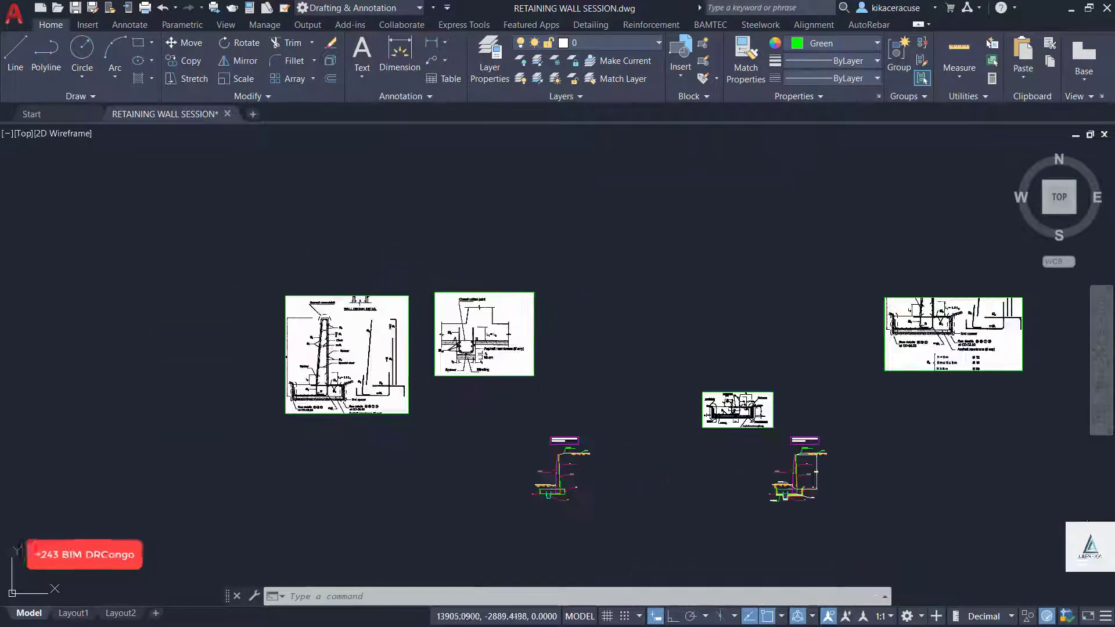
Switch to the reinforced concrete detailing manual in Foxit PhantomPDF, review the CD-02.03 cantilever wall stem detail, and return to AutoCAD.
{"action": "key", "text": "alt+Tab"}
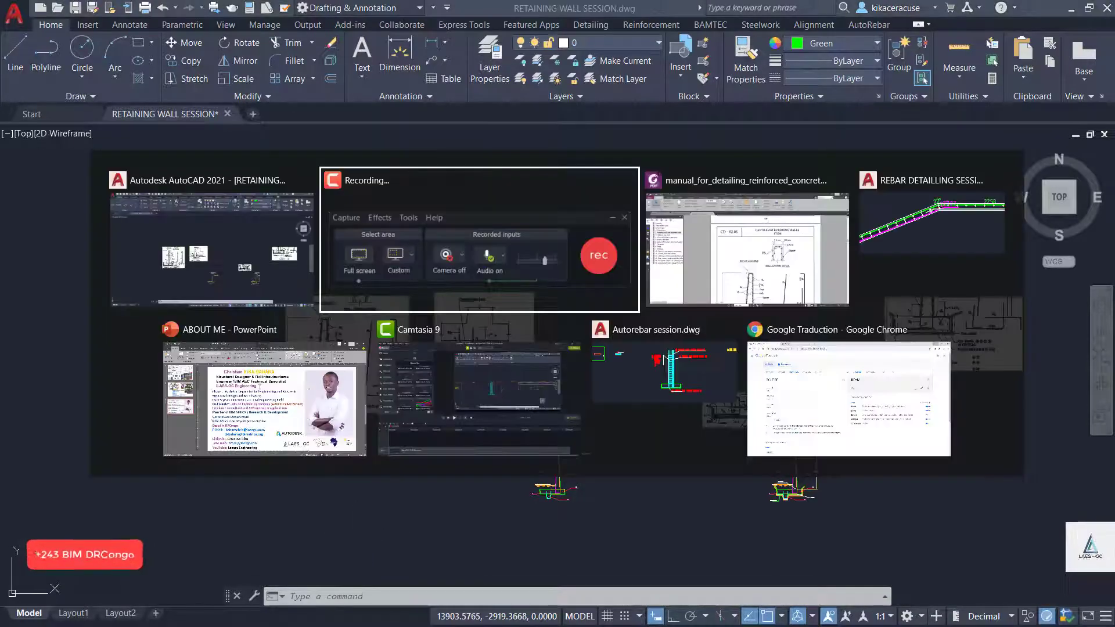
{"action": "key", "text": "alt+Tab"}
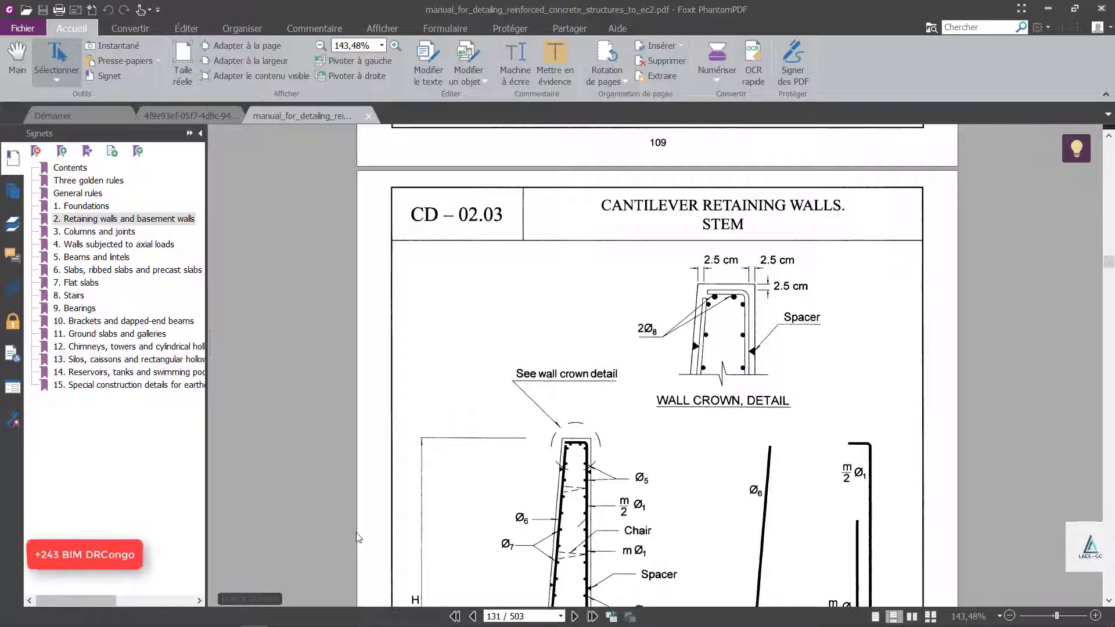
{"action": "scroll", "coordinate": [555, 331], "scroll_direction": "down", "scroll_amount": 2}
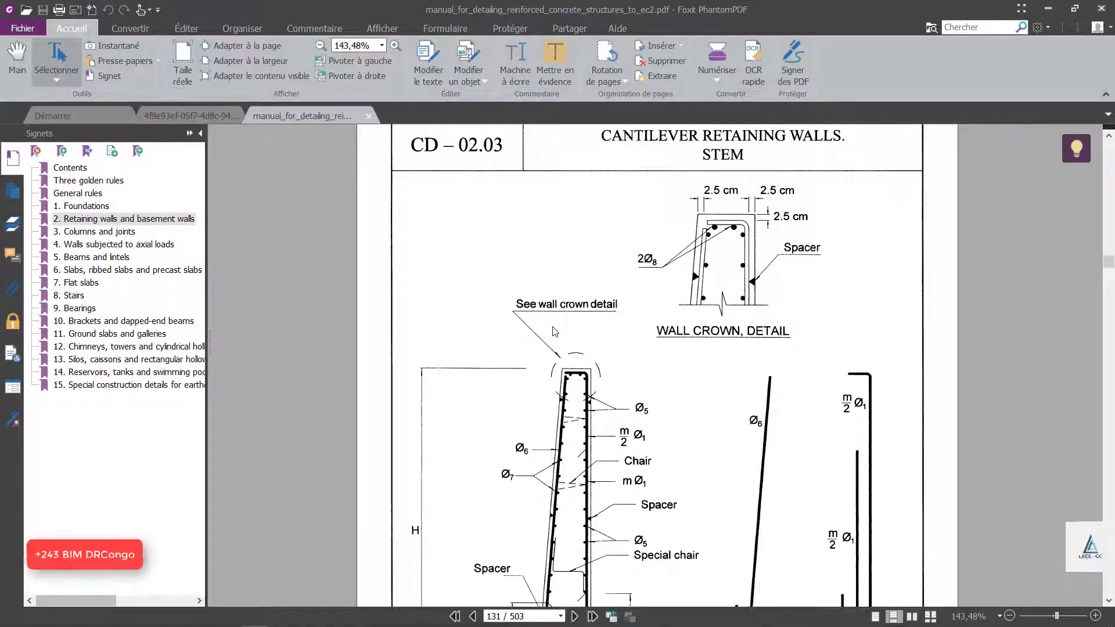
{"action": "scroll", "coordinate": [555, 331], "scroll_direction": "down", "scroll_amount": 4}
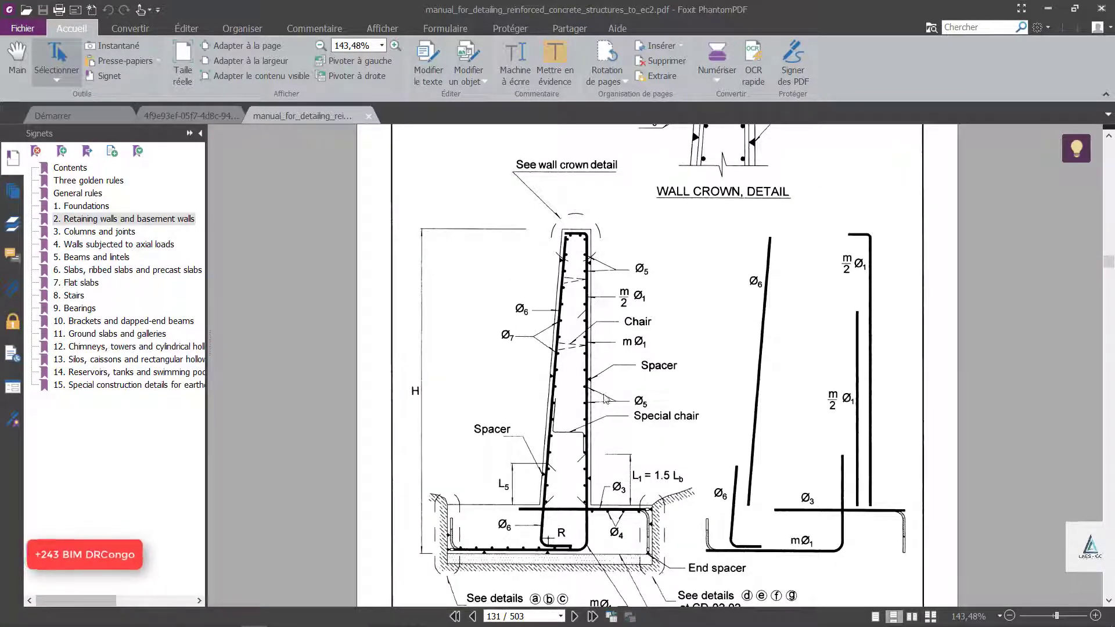
{"action": "left_click", "coordinate": [1047, 9]}
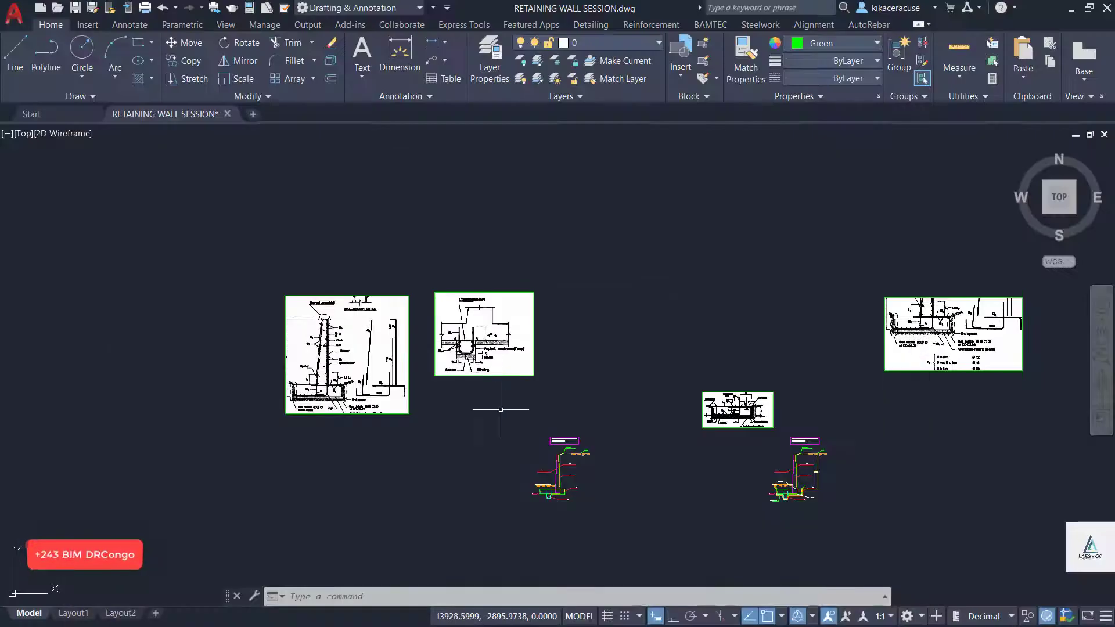
Examine the construction joint, blinding, asphalt membrane and key at the base of the dimensioned wall section.
{"action": "scroll", "coordinate": [849, 490], "scroll_direction": "up", "scroll_amount": 6}
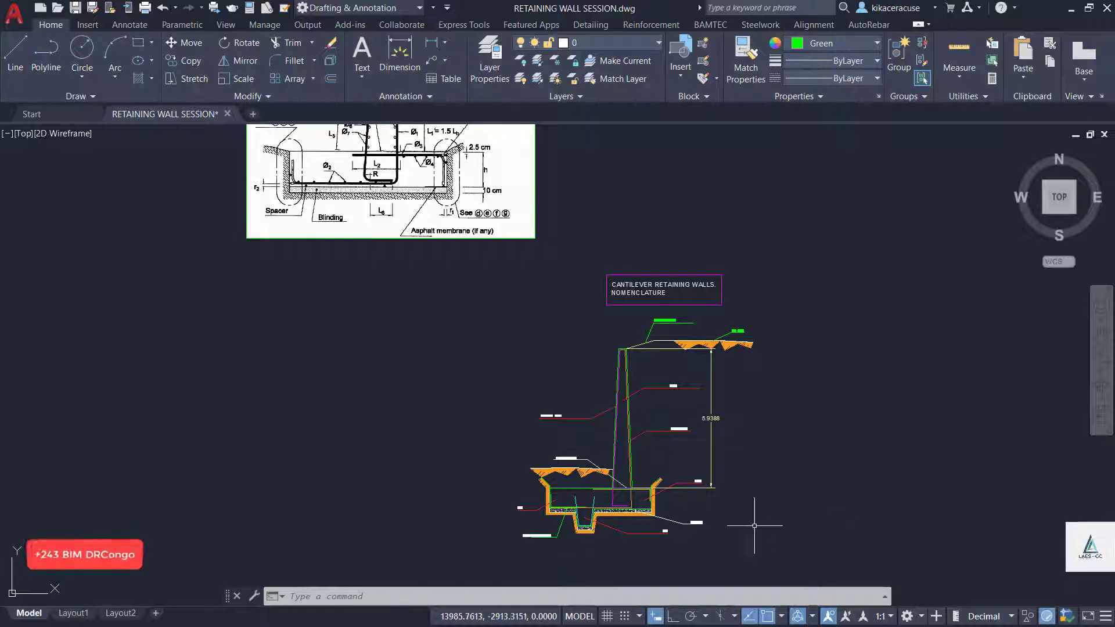
{"action": "scroll", "coordinate": [547, 522], "scroll_direction": "up", "scroll_amount": 6}
{"action": "scroll", "coordinate": [568, 490], "scroll_direction": "down", "scroll_amount": 4}
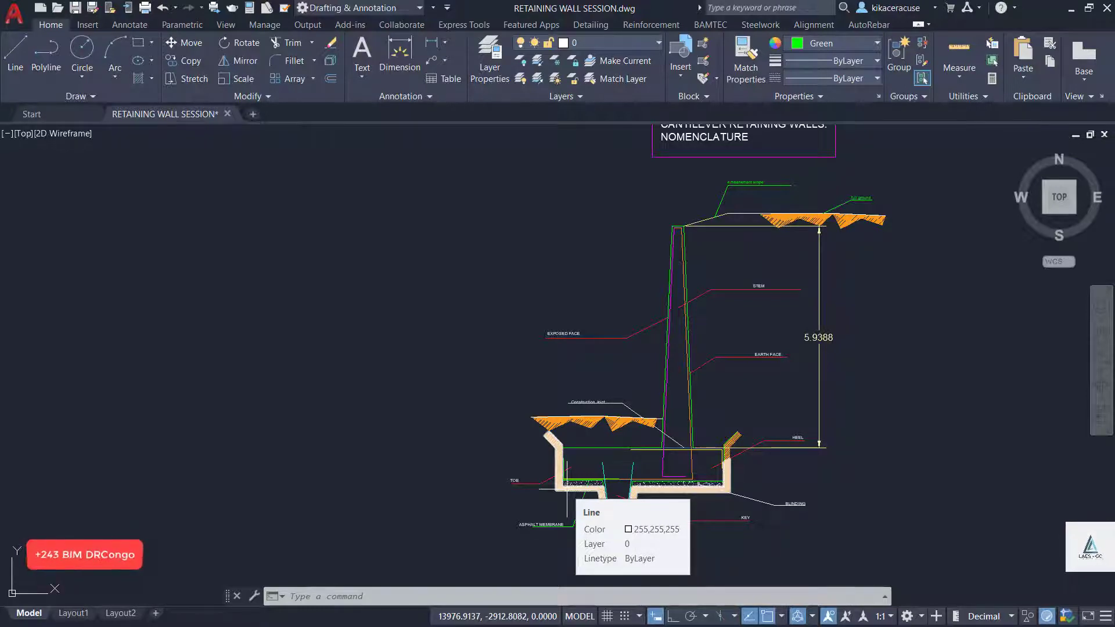
{"action": "scroll", "coordinate": [645, 471], "scroll_direction": "up", "scroll_amount": 4}
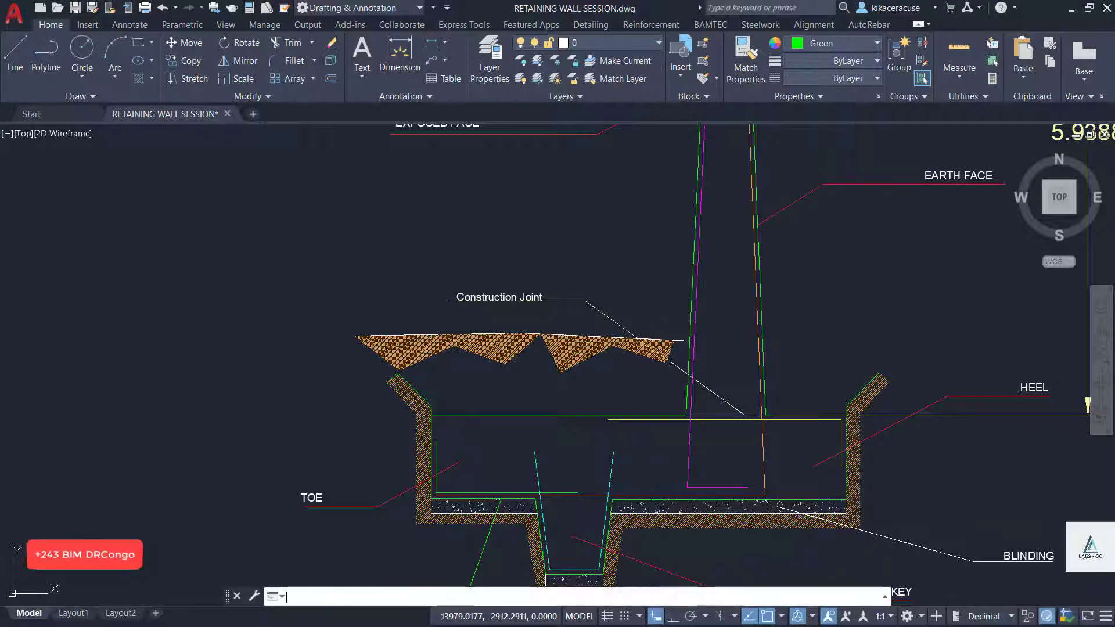
{"action": "scroll", "coordinate": [601, 367], "scroll_direction": "down", "scroll_amount": 5}
{"action": "scroll", "coordinate": [671, 352], "scroll_direction": "up", "scroll_amount": 5}
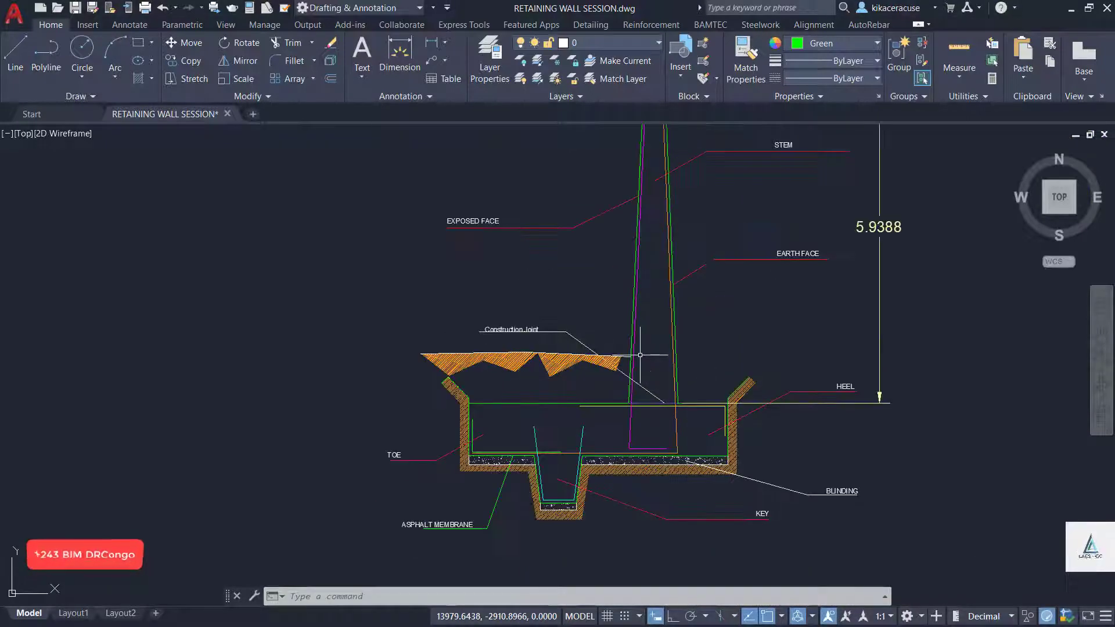
{"action": "scroll", "coordinate": [671, 352], "scroll_direction": "up", "scroll_amount": 1}
{"action": "scroll", "coordinate": [662, 360], "scroll_direction": "down", "scroll_amount": 5}
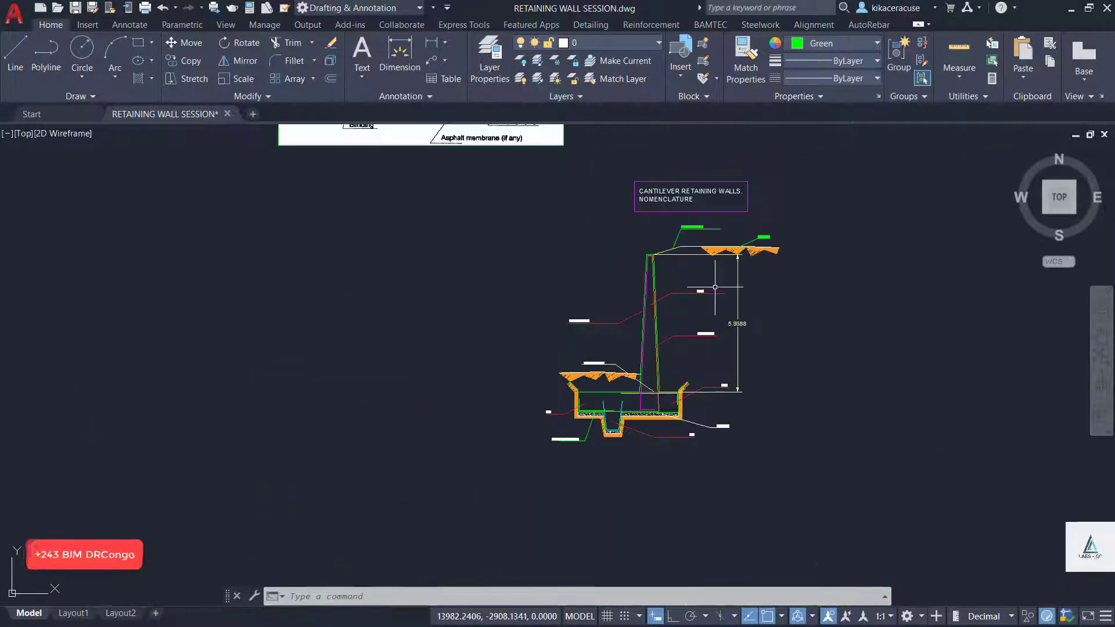
Examine the embankment slope and full ground labels and the ground line behind the wall stem.
{"action": "scroll", "coordinate": [747, 241], "scroll_direction": "up", "scroll_amount": 3}
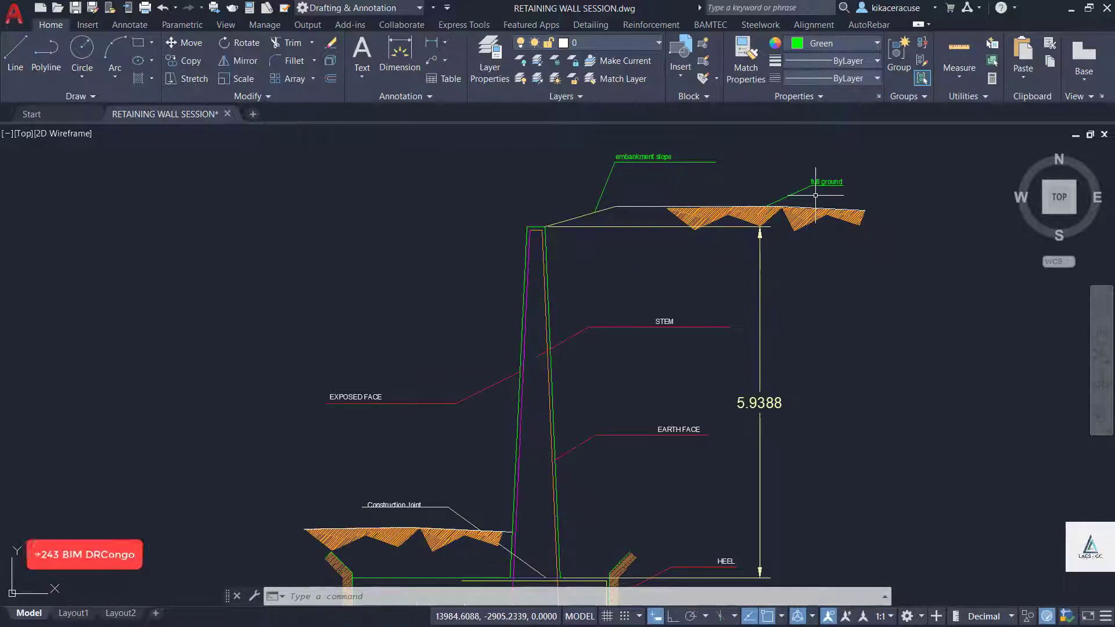
{"action": "scroll", "coordinate": [826, 185], "scroll_direction": "up", "scroll_amount": 5}
{"action": "scroll", "coordinate": [791, 219], "scroll_direction": "down", "scroll_amount": 2}
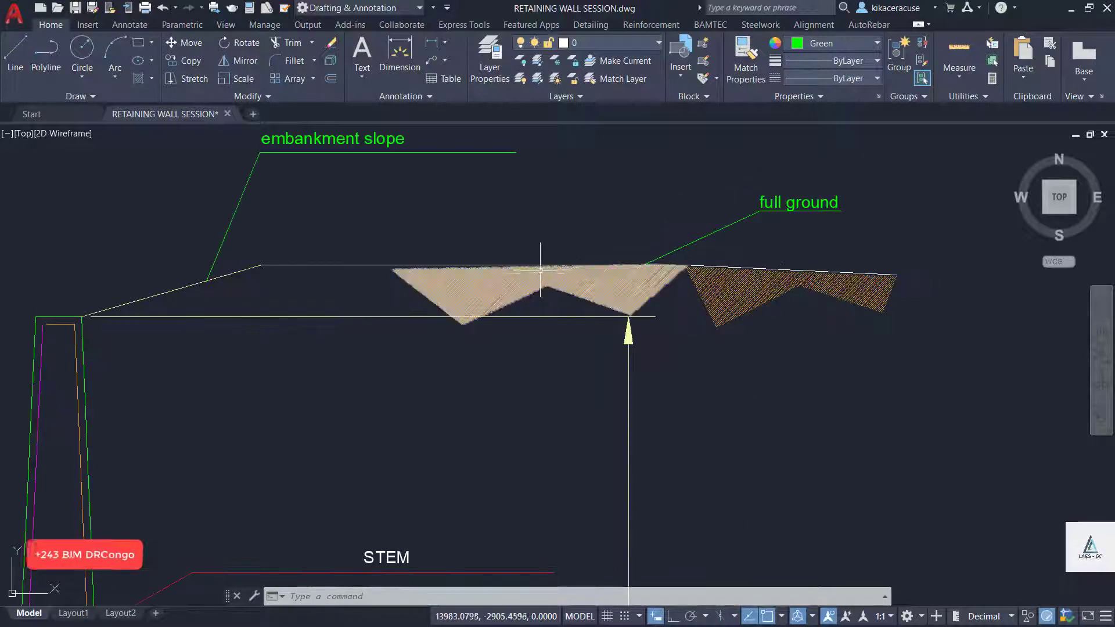
{"action": "scroll", "coordinate": [603, 317], "scroll_direction": "down", "scroll_amount": 2}
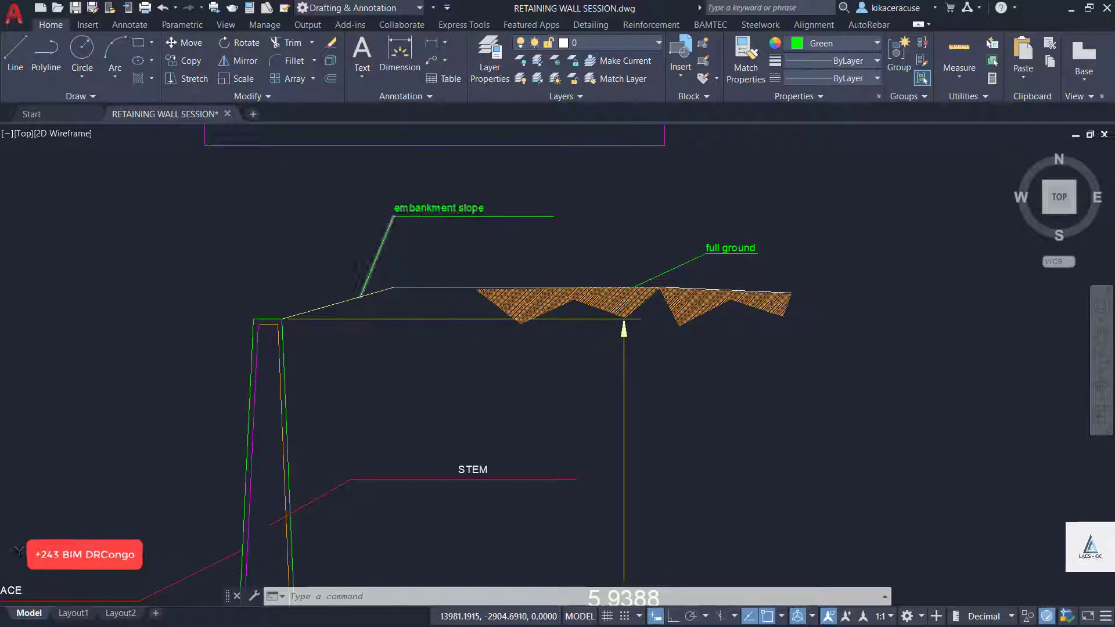
{"action": "scroll", "coordinate": [394, 217], "scroll_direction": "up", "scroll_amount": 4}
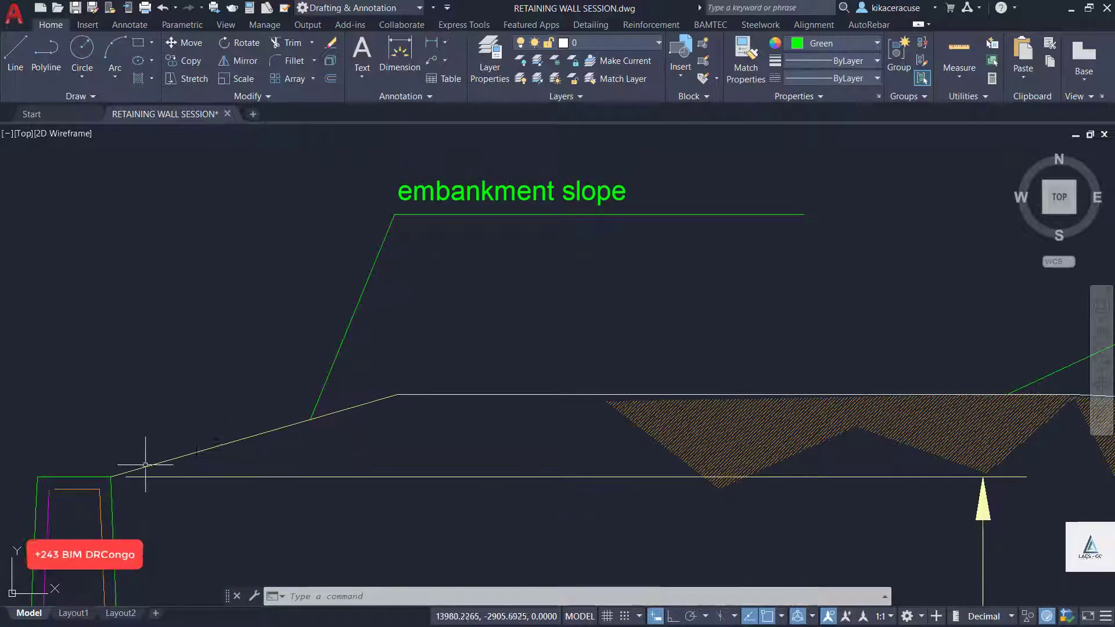
{"action": "scroll", "coordinate": [261, 424], "scroll_direction": "down", "scroll_amount": 2}
{"action": "scroll", "coordinate": [348, 331], "scroll_direction": "down", "scroll_amount": 6}
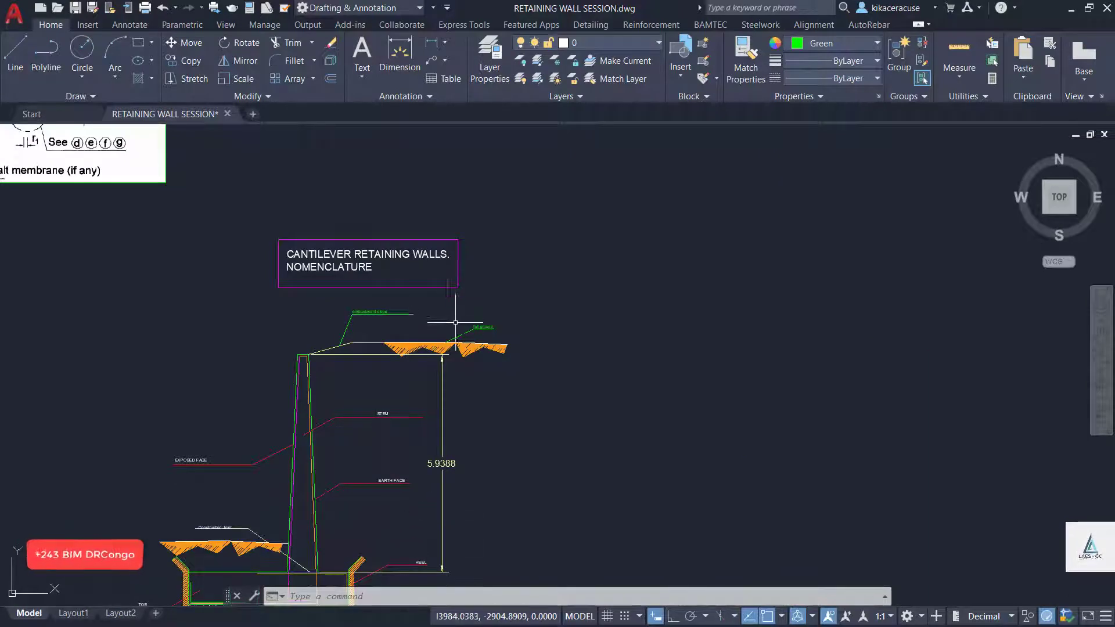
Examine the stem, its exposed and earth faces, and the toe, heel and key at the base of the dimensioned wall section.
{"action": "scroll", "coordinate": [442, 325], "scroll_direction": "down", "scroll_amount": 3}
{"action": "scroll", "coordinate": [408, 419], "scroll_direction": "up", "scroll_amount": 3}
{"action": "scroll", "coordinate": [408, 419], "scroll_direction": "up", "scroll_amount": 2}
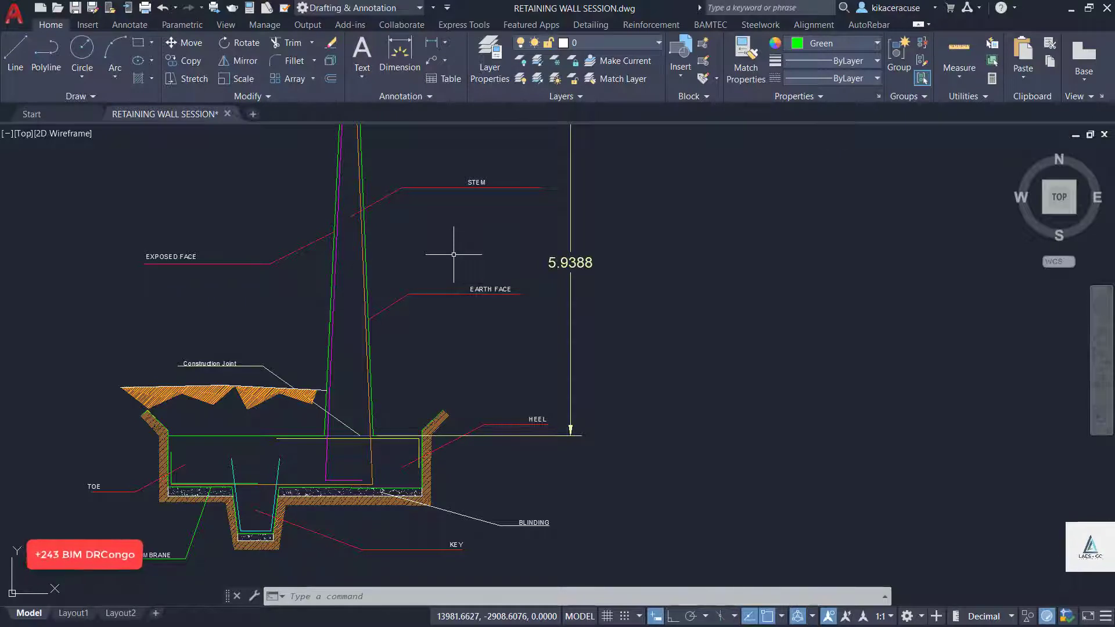
{"action": "scroll", "coordinate": [446, 289], "scroll_direction": "down", "scroll_amount": 2}
{"action": "scroll", "coordinate": [449, 256], "scroll_direction": "up", "scroll_amount": 4}
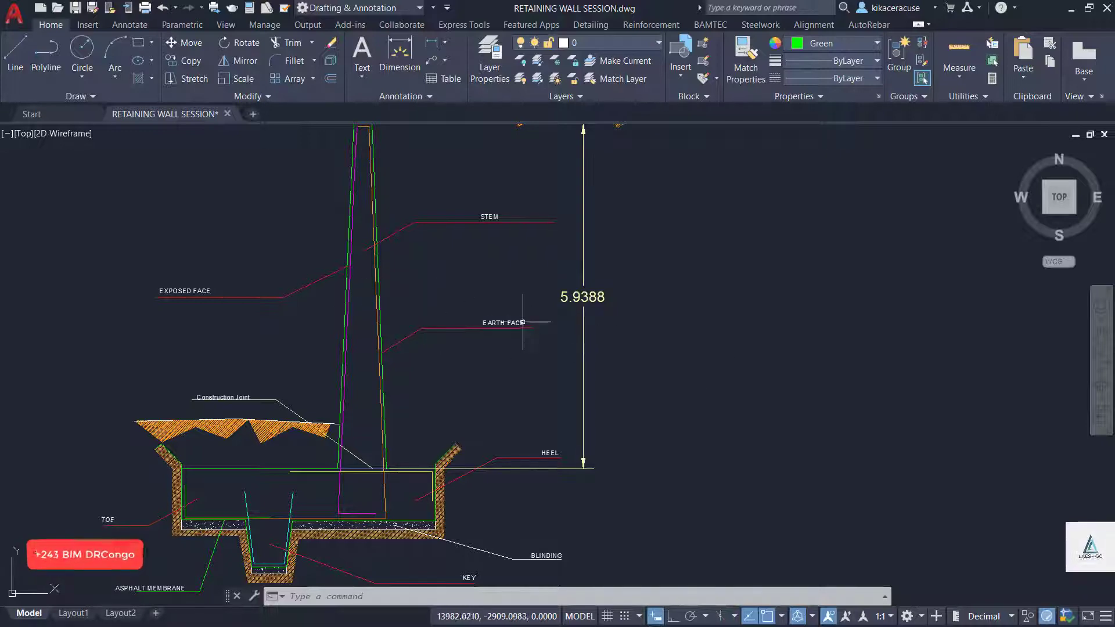
{"action": "scroll", "coordinate": [496, 328], "scroll_direction": "down", "scroll_amount": 2}
{"action": "scroll", "coordinate": [338, 463], "scroll_direction": "up", "scroll_amount": 5}
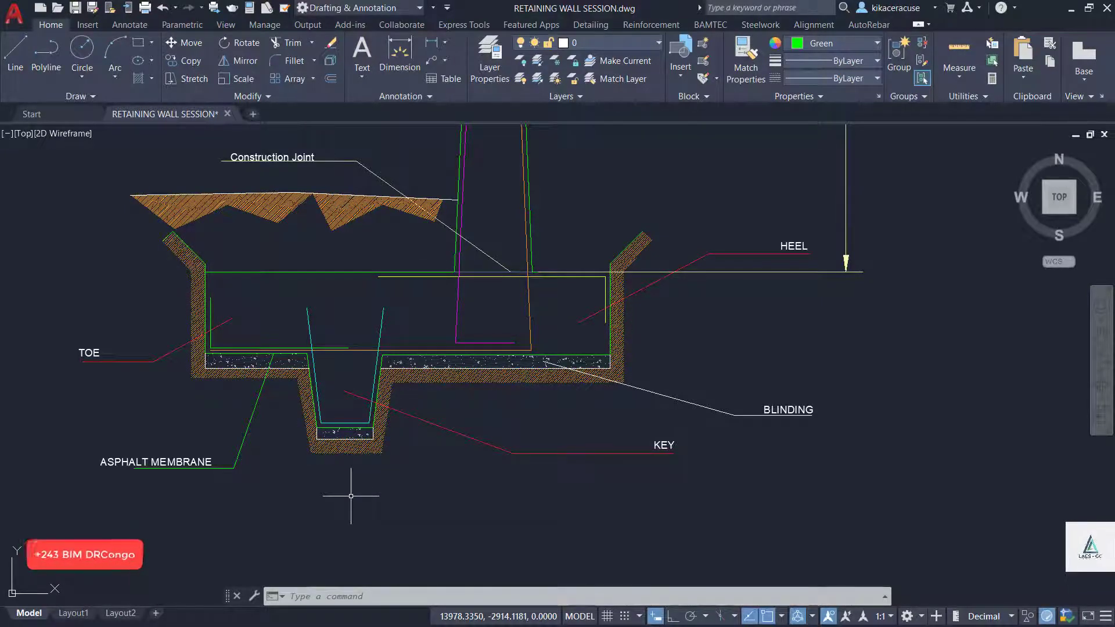
{"action": "scroll", "coordinate": [382, 458], "scroll_direction": "down", "scroll_amount": 4}
{"action": "scroll", "coordinate": [378, 398], "scroll_direction": "up", "scroll_amount": 6}
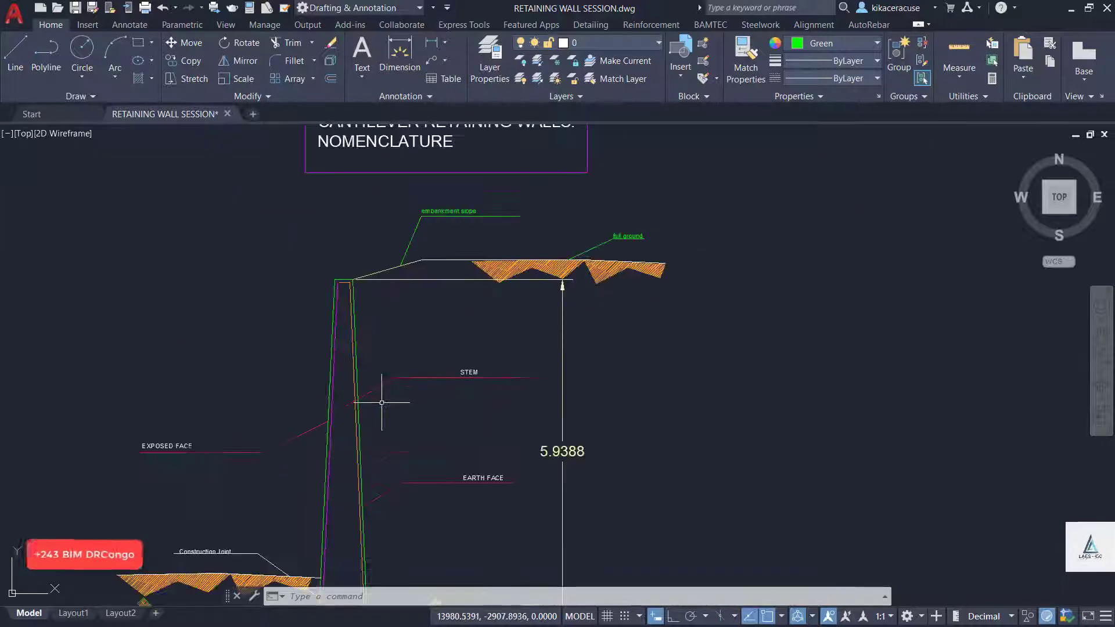
Examine the exposed-face and earth-face reinforcement lines from the base to the top of the wall stem.
{"action": "scroll", "coordinate": [349, 351], "scroll_direction": "up", "scroll_amount": 1}
{"action": "scroll", "coordinate": [454, 338], "scroll_direction": "down", "scroll_amount": 2}
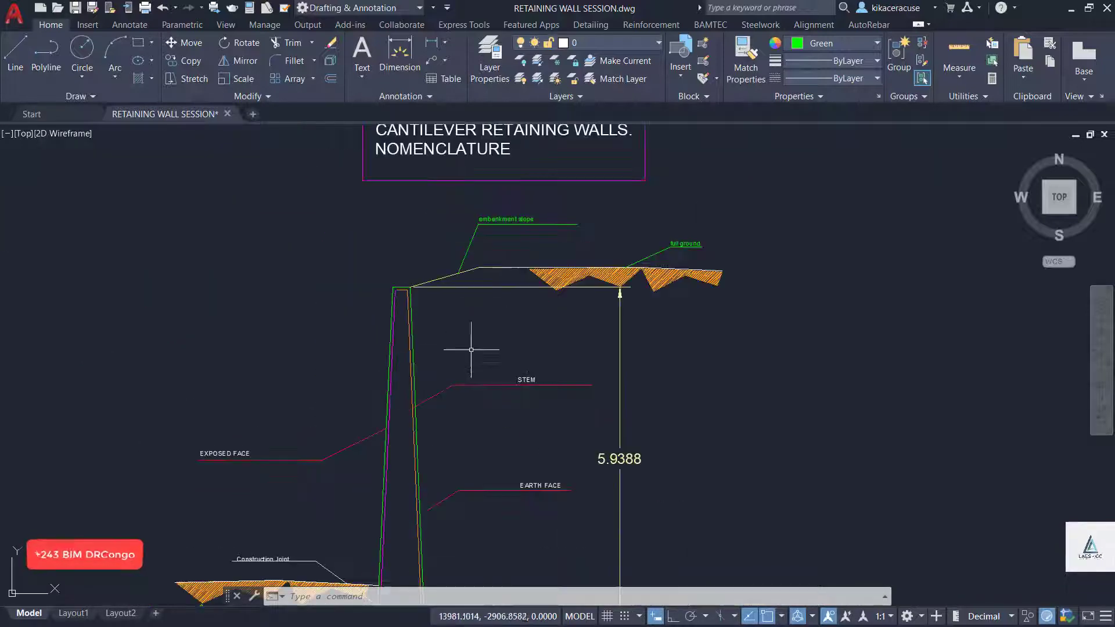
{"action": "scroll", "coordinate": [418, 307], "scroll_direction": "down", "scroll_amount": 3}
{"action": "scroll", "coordinate": [404, 427], "scroll_direction": "up", "scroll_amount": 6}
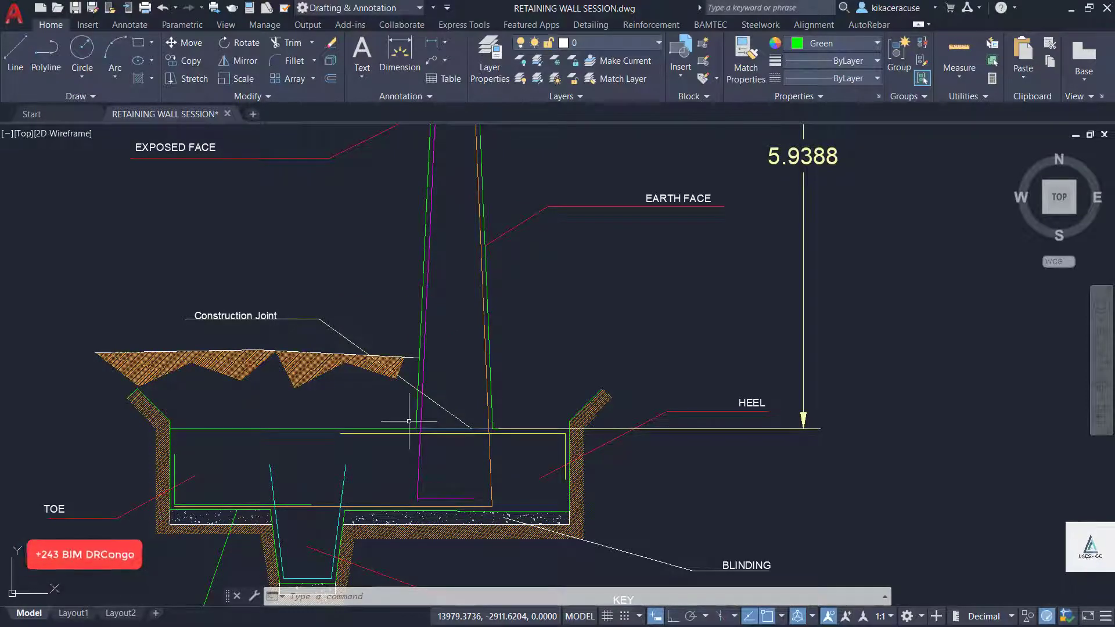
{"action": "scroll", "coordinate": [409, 421], "scroll_direction": "down", "scroll_amount": 3}
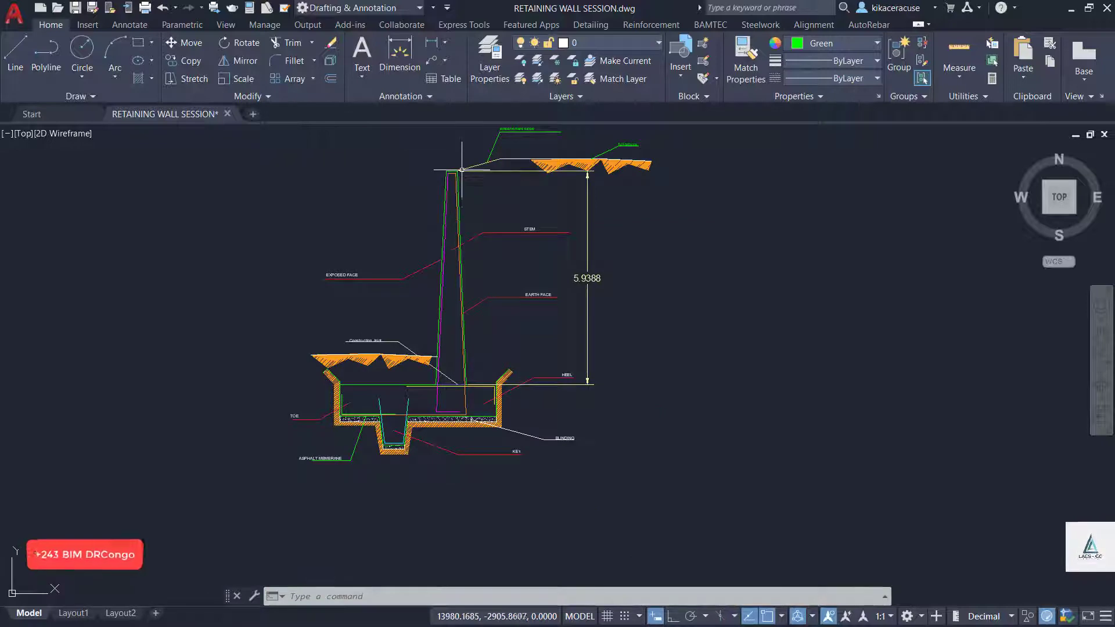
{"action": "scroll", "coordinate": [460, 165], "scroll_direction": "up", "scroll_amount": 6}
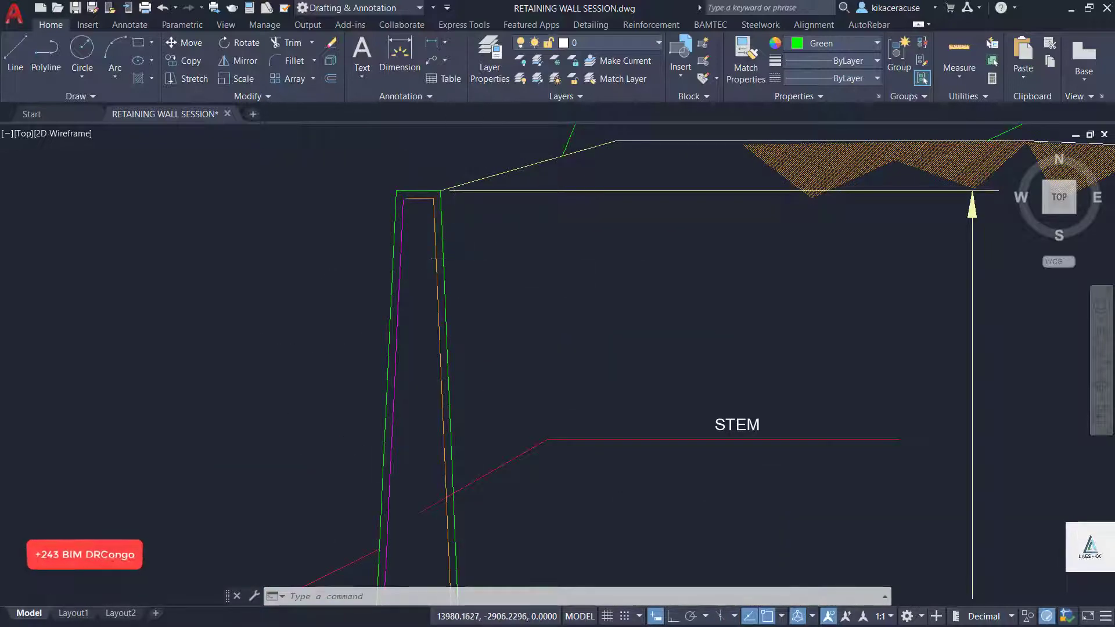
{"action": "scroll", "coordinate": [455, 215], "scroll_direction": "down", "scroll_amount": 3}
{"action": "scroll", "coordinate": [456, 220], "scroll_direction": "up", "scroll_amount": 3}
{"action": "scroll", "coordinate": [388, 236], "scroll_direction": "up", "scroll_amount": 3}
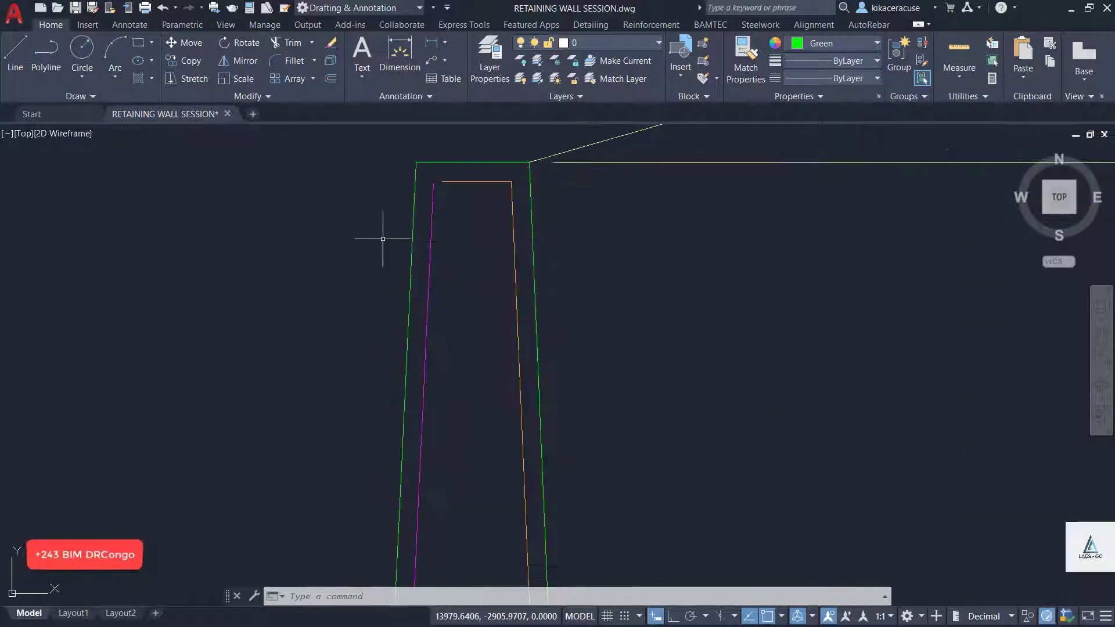
{"action": "scroll", "coordinate": [537, 179], "scroll_direction": "down", "scroll_amount": 3}
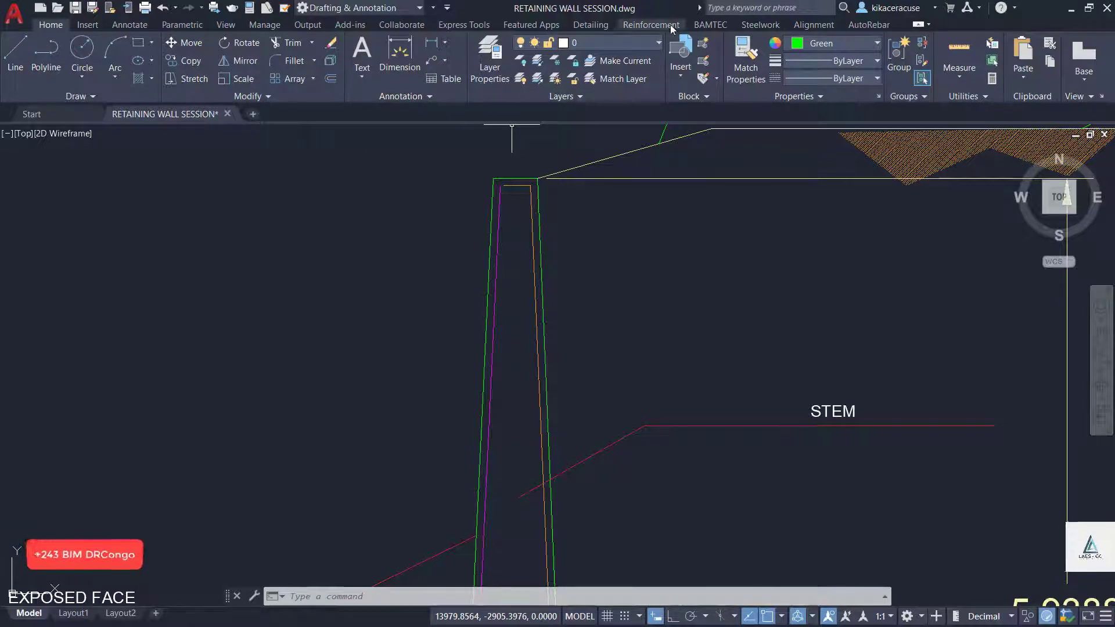
Convert the orange earth-face polyline in the stem into a 25 mm diameter bar with AutoRebar's pRebar.
{"action": "left_click", "coordinate": [878, 27]}
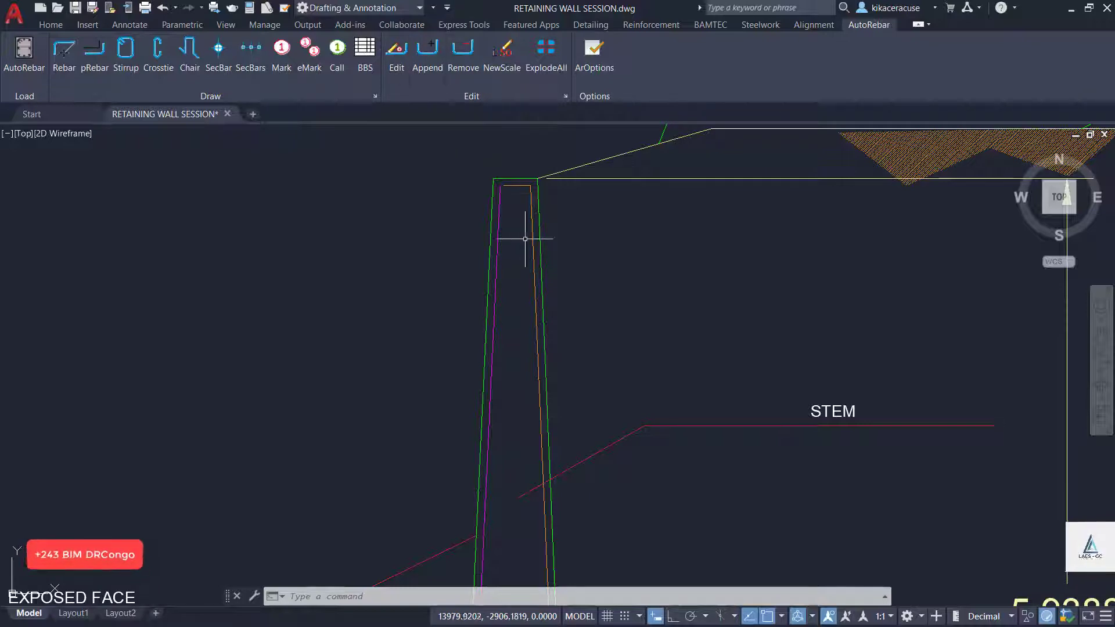
{"action": "scroll", "coordinate": [552, 221], "scroll_direction": "down", "scroll_amount": 5}
{"action": "scroll", "coordinate": [554, 261], "scroll_direction": "up", "scroll_amount": 4}
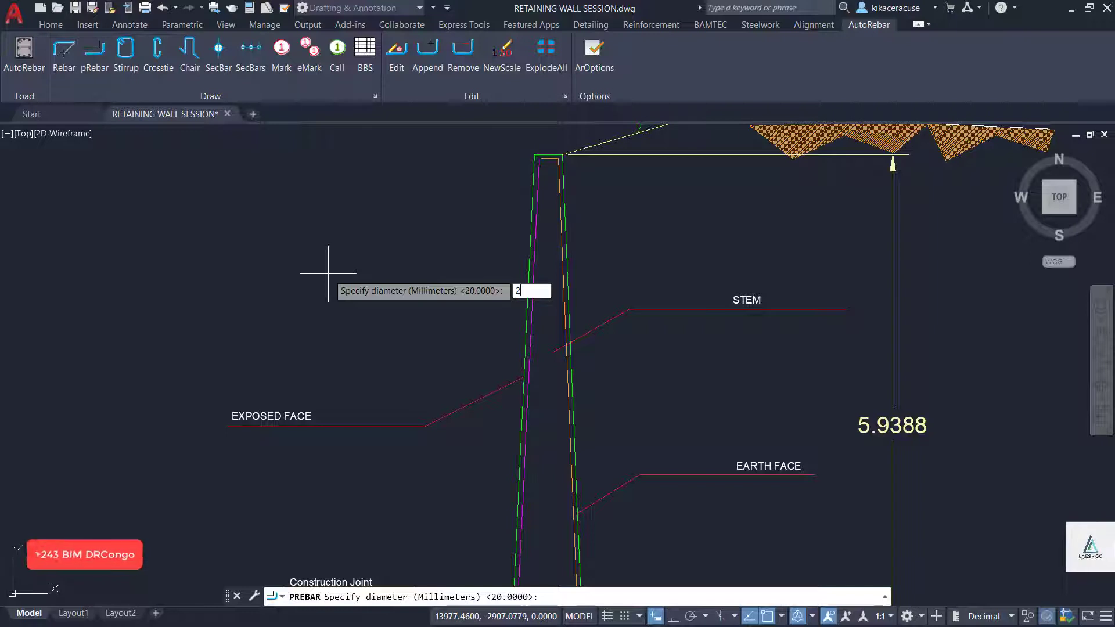
{"action": "key", "text": "Return"}
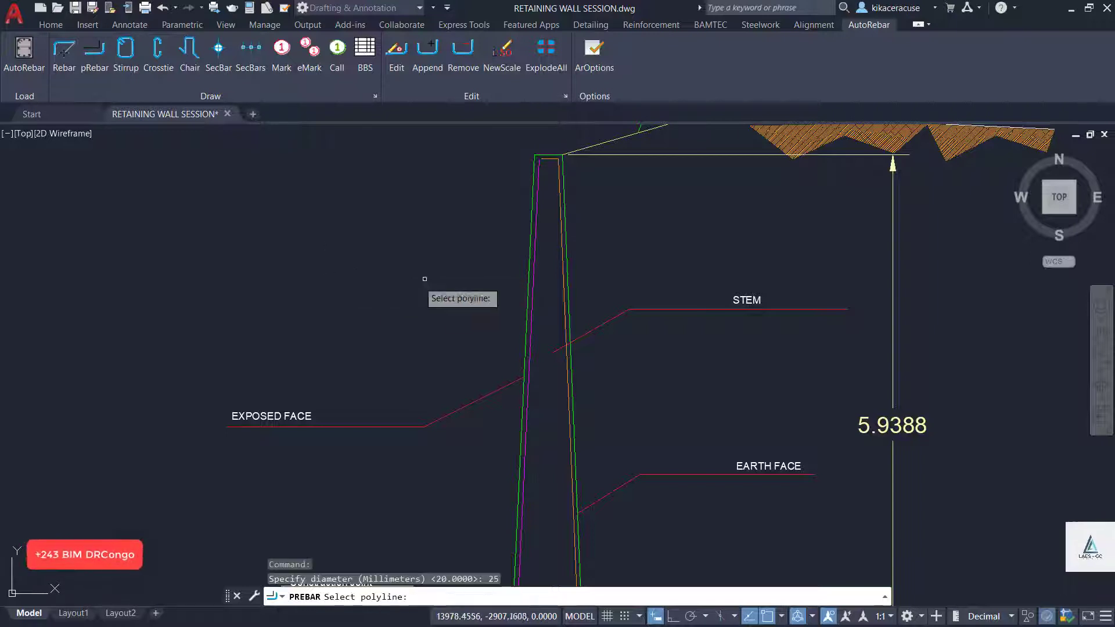
{"action": "scroll", "coordinate": [546, 299], "scroll_direction": "up", "scroll_amount": 2}
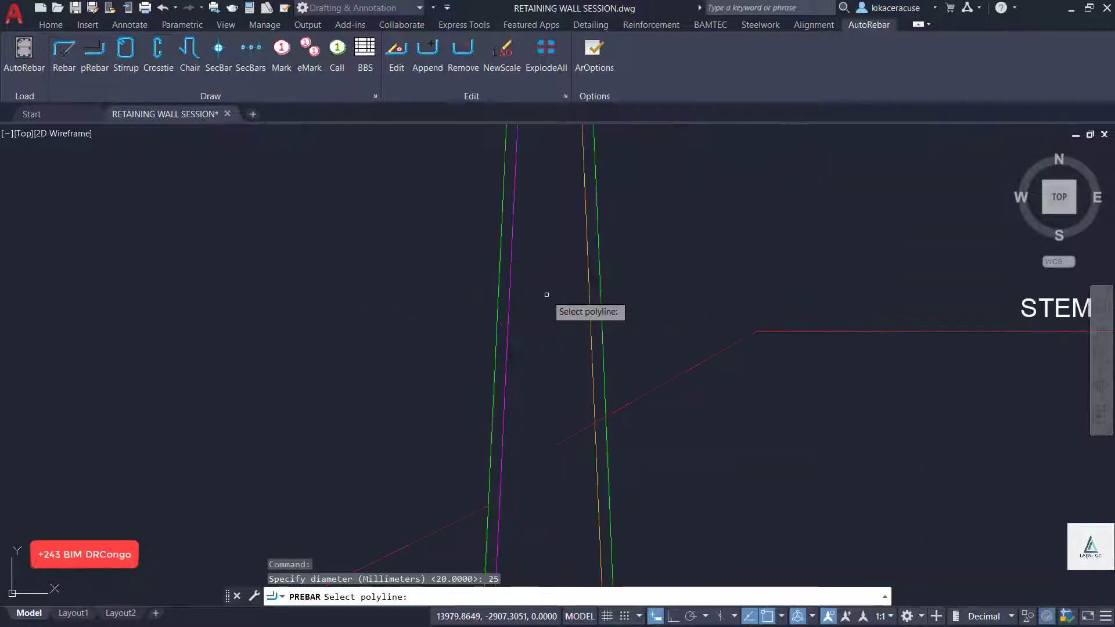
{"action": "left_click", "coordinate": [591, 307]}
{"action": "scroll", "coordinate": [529, 250], "scroll_direction": "down", "scroll_amount": 5}
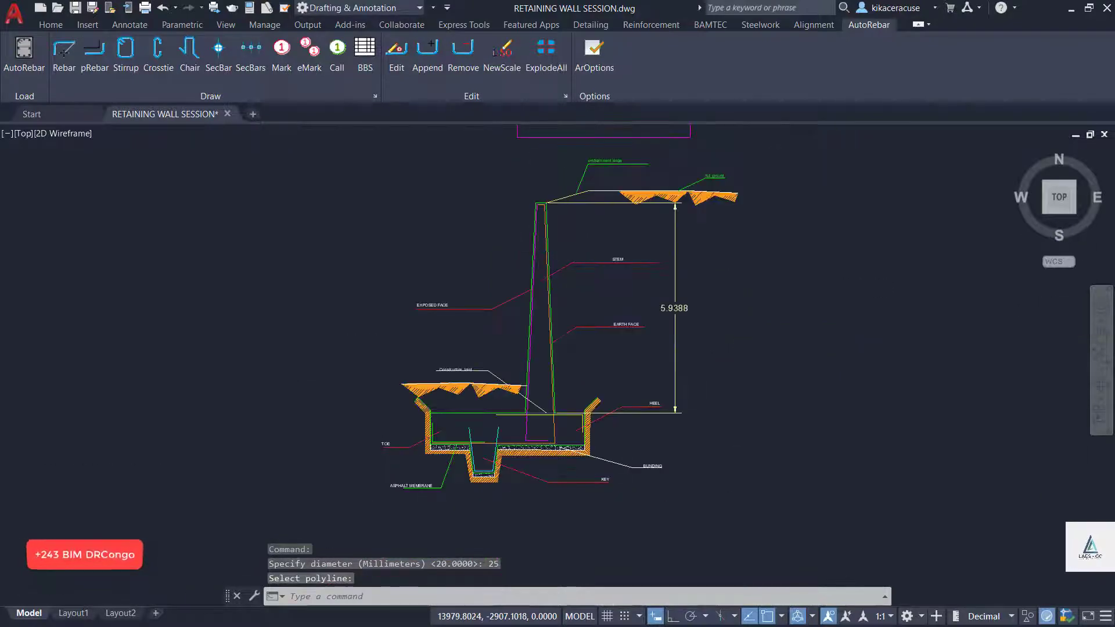
Run pRebar again with a 25 mm diameter on the earth-face polyline and the magenta exposed-face polyline.
{"action": "scroll", "coordinate": [529, 251], "scroll_direction": "up", "scroll_amount": 2}
{"action": "scroll", "coordinate": [543, 195], "scroll_direction": "up", "scroll_amount": 4}
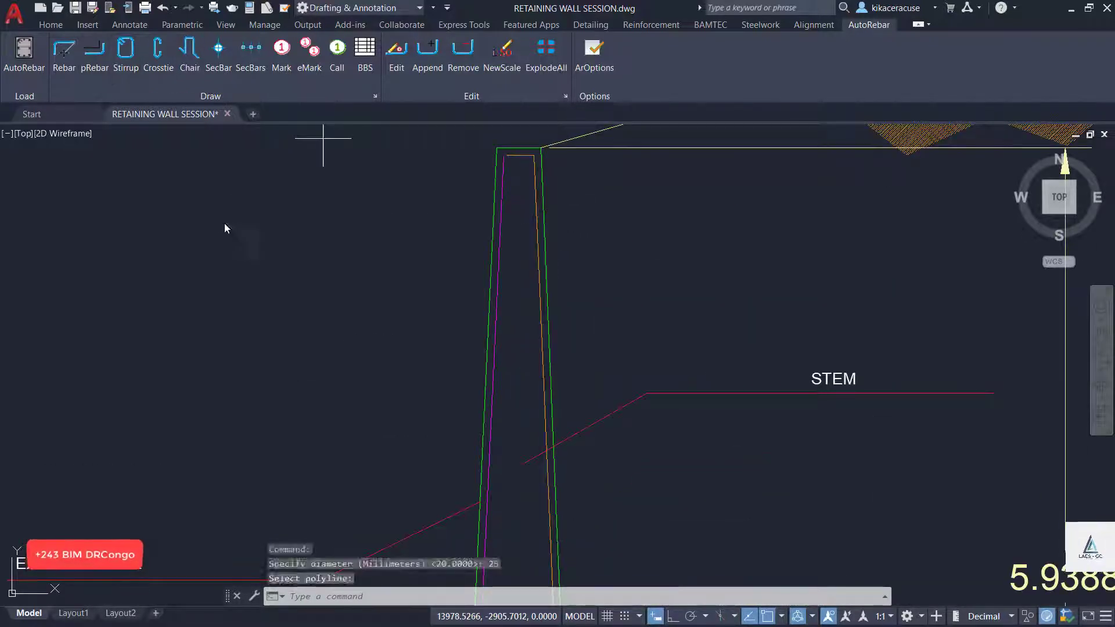
{"action": "key", "text": "Return"}
{"action": "key", "text": "Return"}
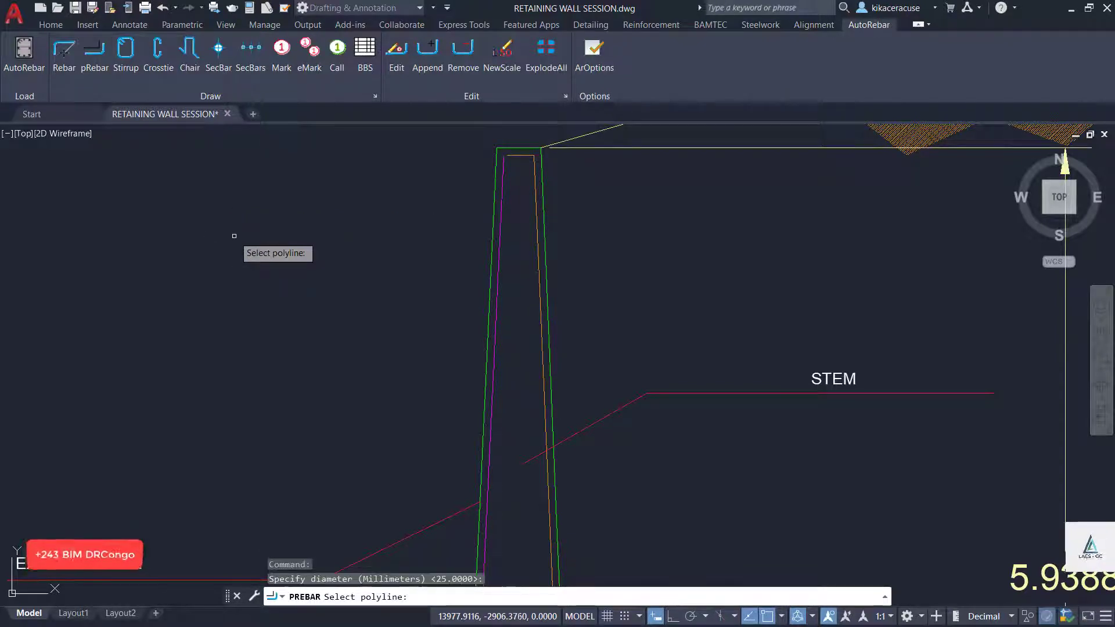
{"action": "left_click", "coordinate": [538, 274]}
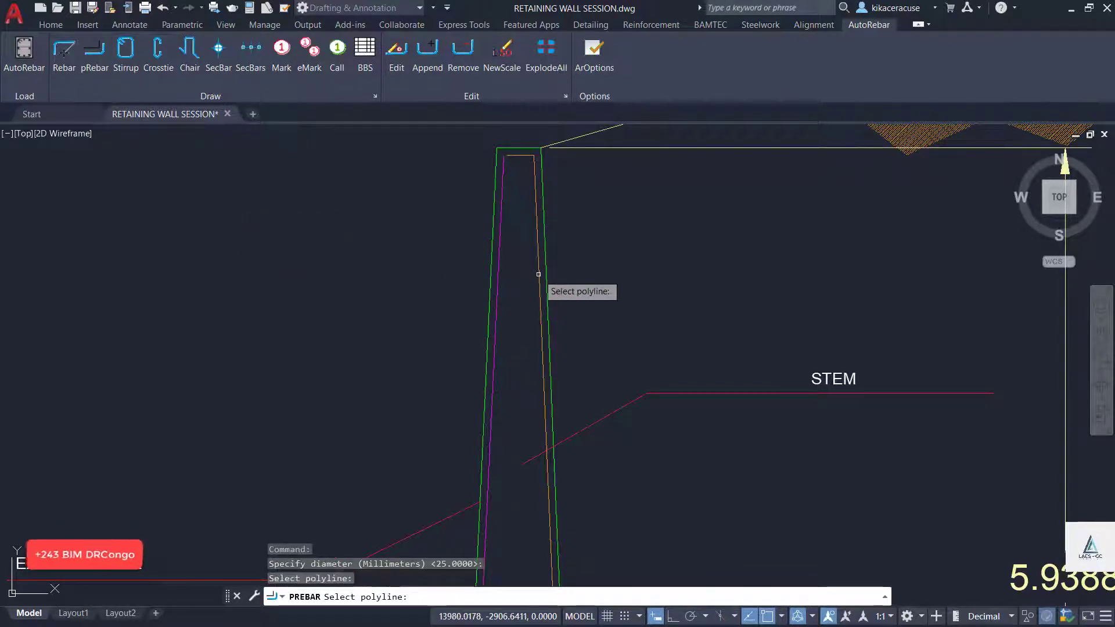
{"action": "scroll", "coordinate": [538, 274], "scroll_direction": "down", "scroll_amount": 5}
{"action": "scroll", "coordinate": [523, 435], "scroll_direction": "up", "scroll_amount": 6}
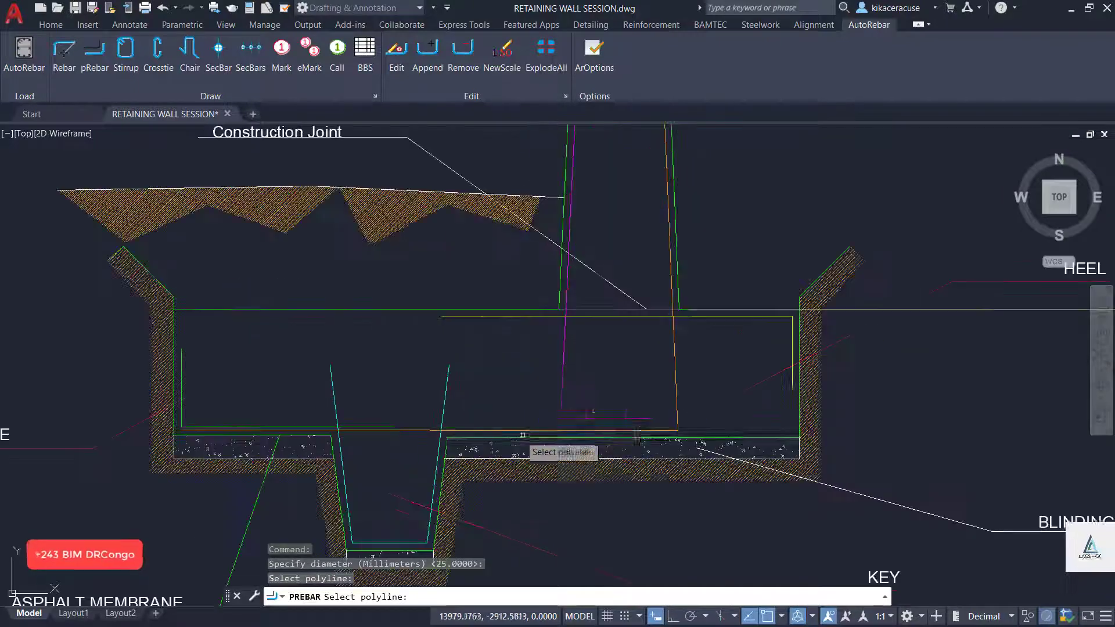
{"action": "left_click", "coordinate": [564, 366]}
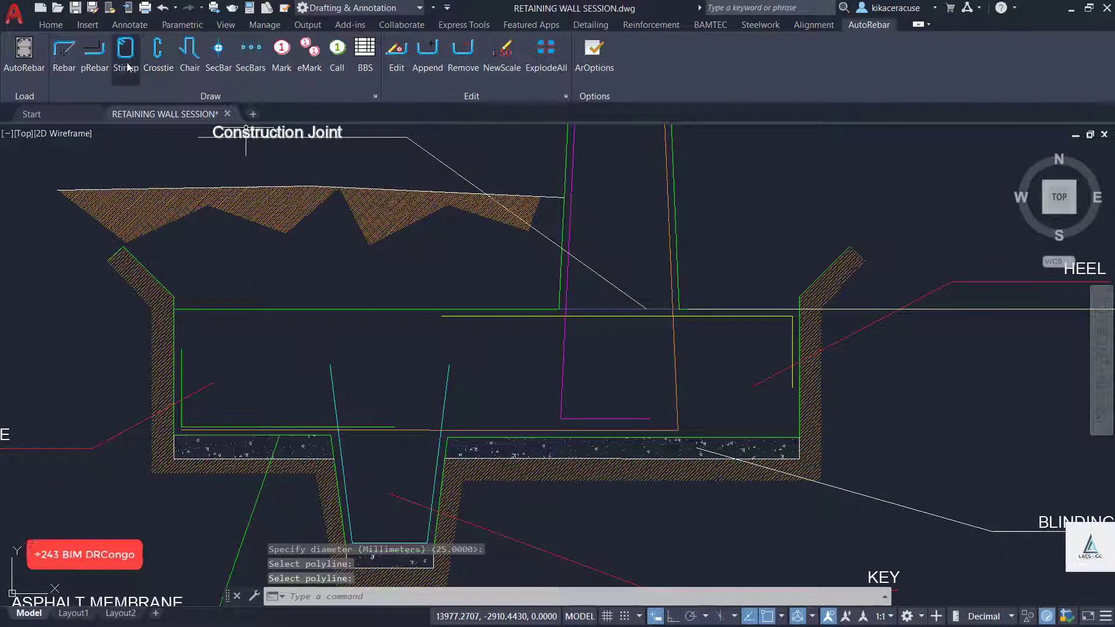
Assign a 20 mm diameter to the magenta exposed-face polyline of the stem with pRebar.
{"action": "left_click", "coordinate": [94, 58]}
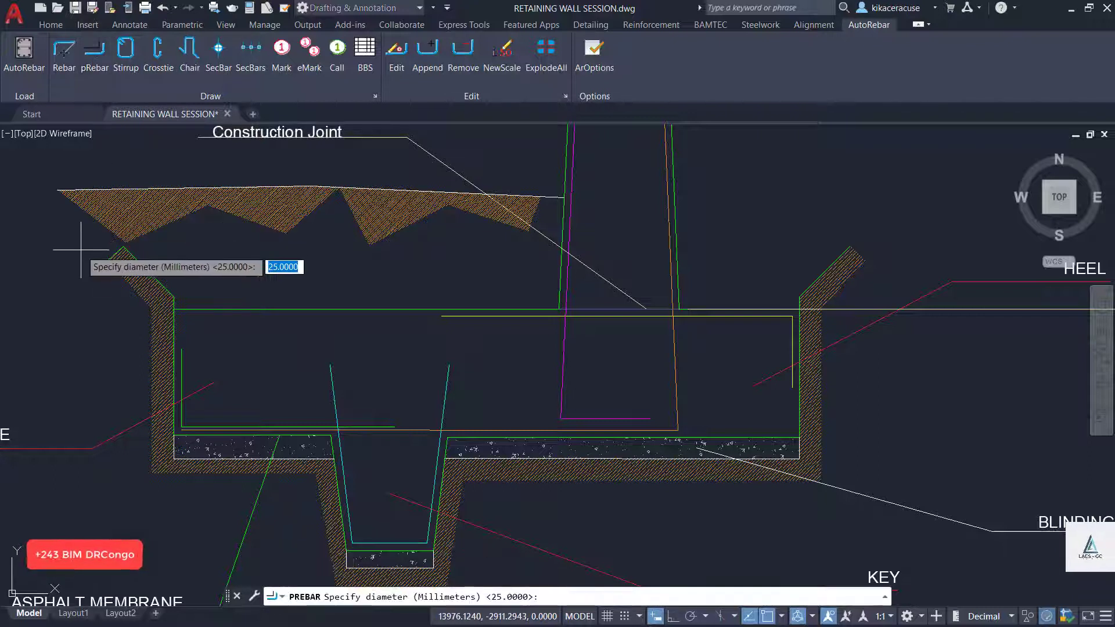
{"action": "type", "text": "20"}
{"action": "key", "text": "Return"}
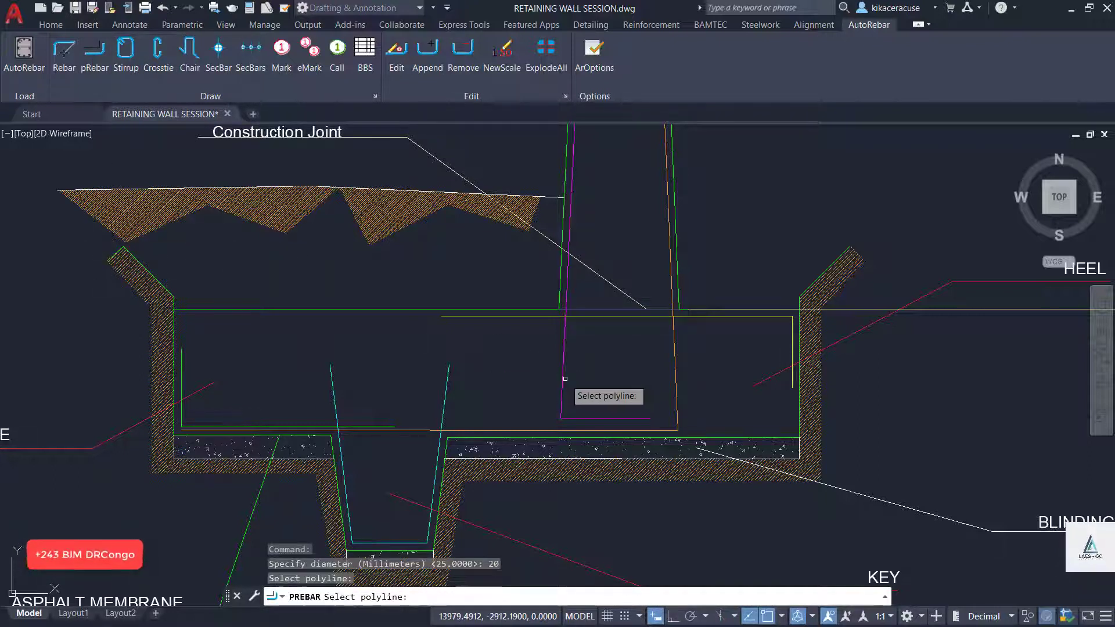
{"action": "scroll", "coordinate": [541, 433], "scroll_direction": "down", "scroll_amount": 5}
{"action": "scroll", "coordinate": [542, 434], "scroll_direction": "up", "scroll_amount": 4}
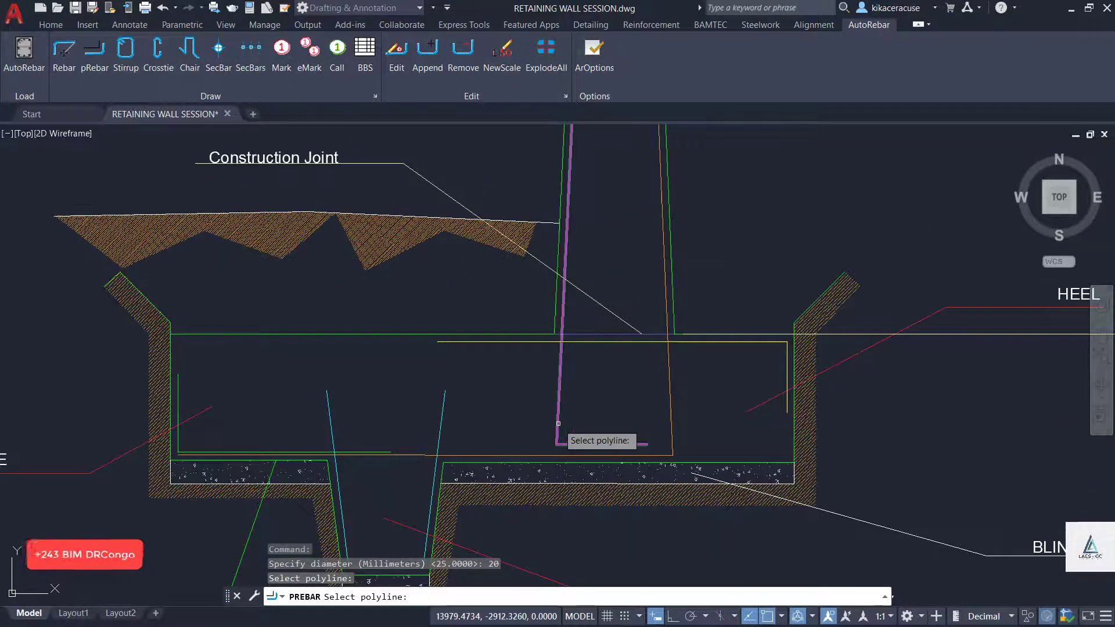
{"action": "left_click", "coordinate": [558, 424]}
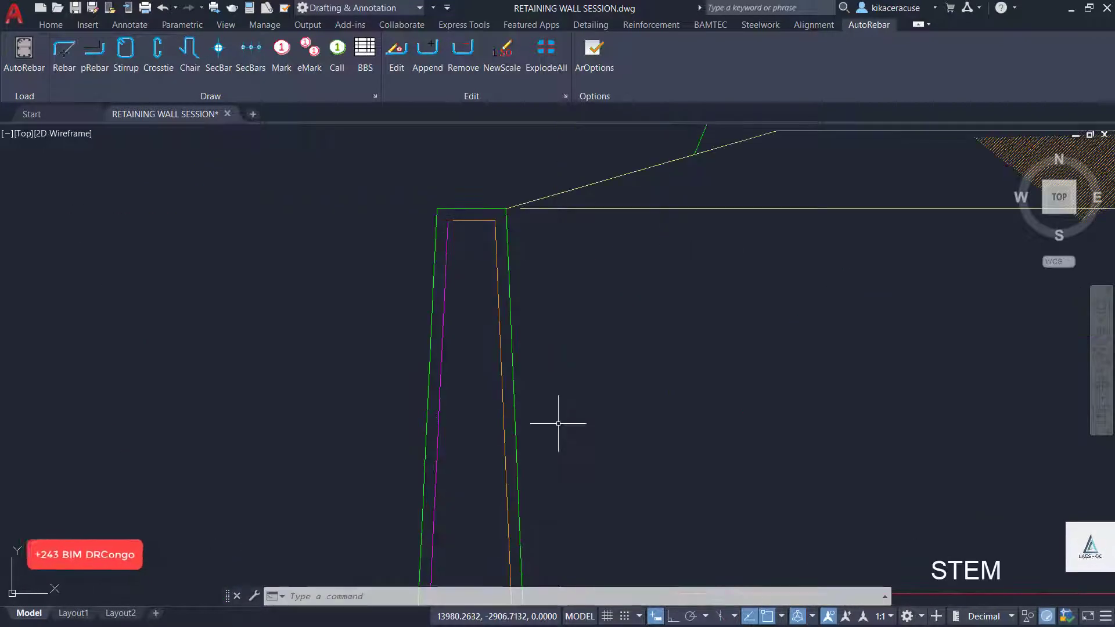
{"action": "left_click", "coordinate": [94, 55]}
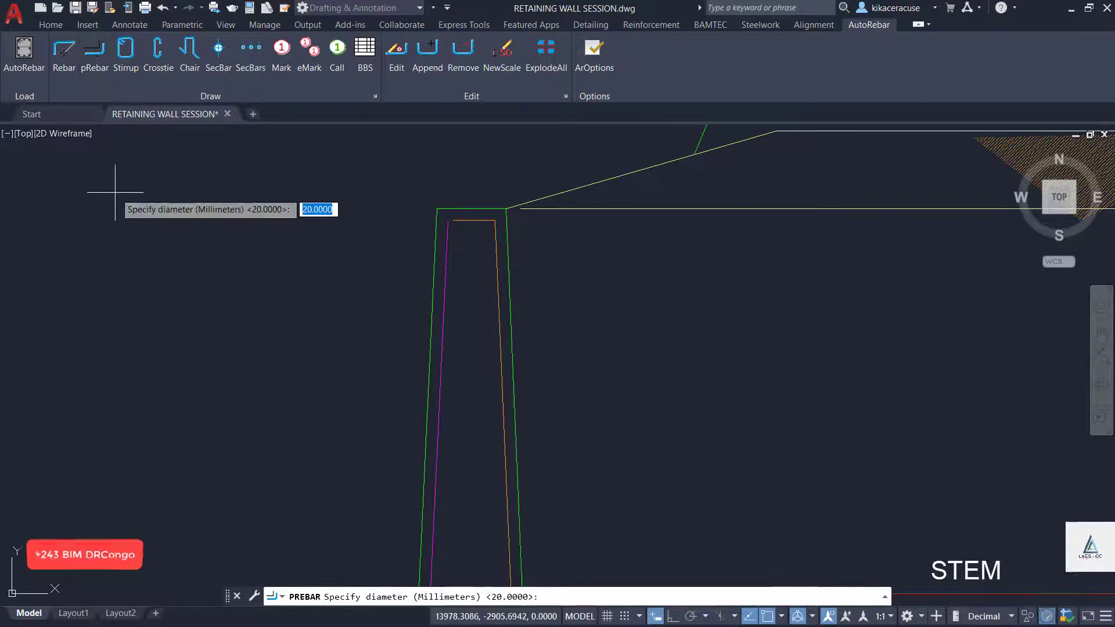
{"action": "type", "text": "é("}
{"action": "key", "text": "Return"}
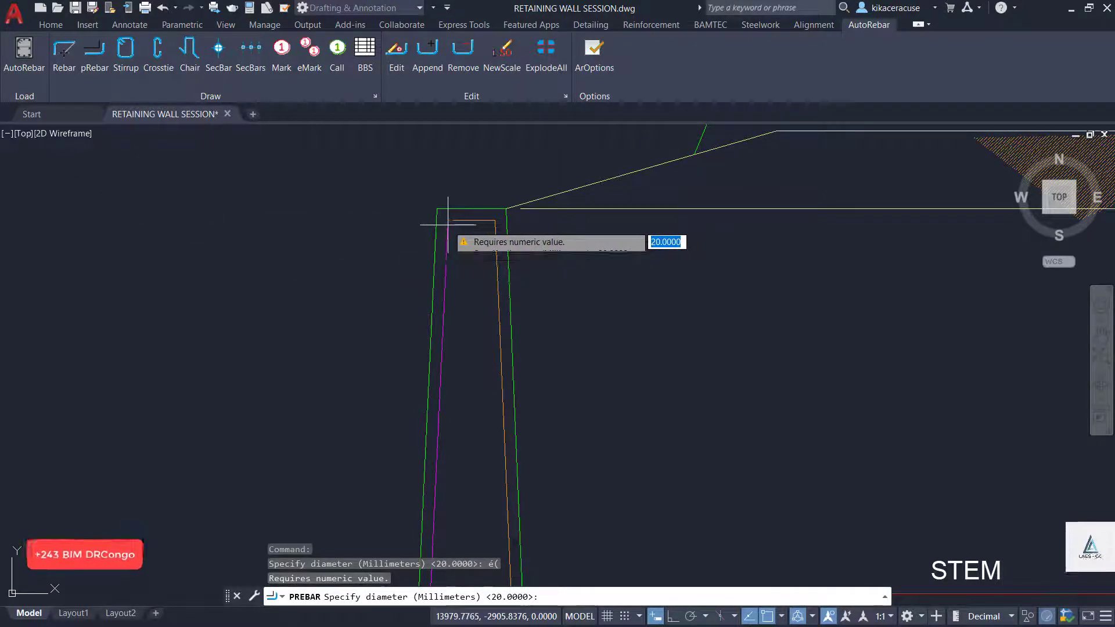
{"action": "key", "text": "Escape"}
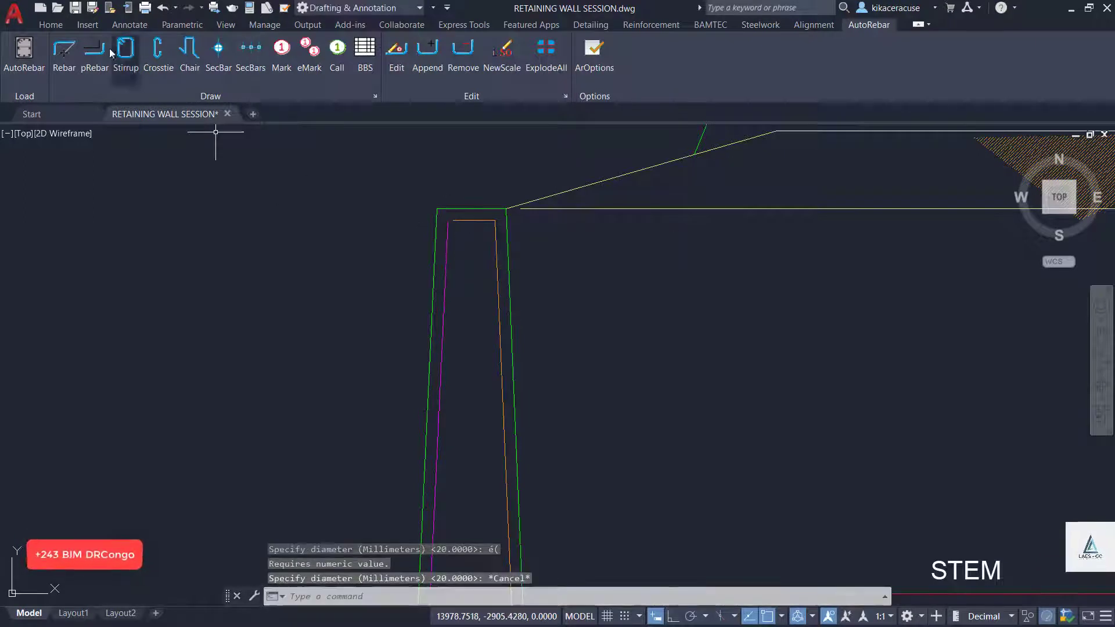
Trace the magenta exposed-face line with Rebar at 20 mm diameter, from the stem top to the end of its bottom leg in the base.
{"action": "left_click", "coordinate": [65, 65]}
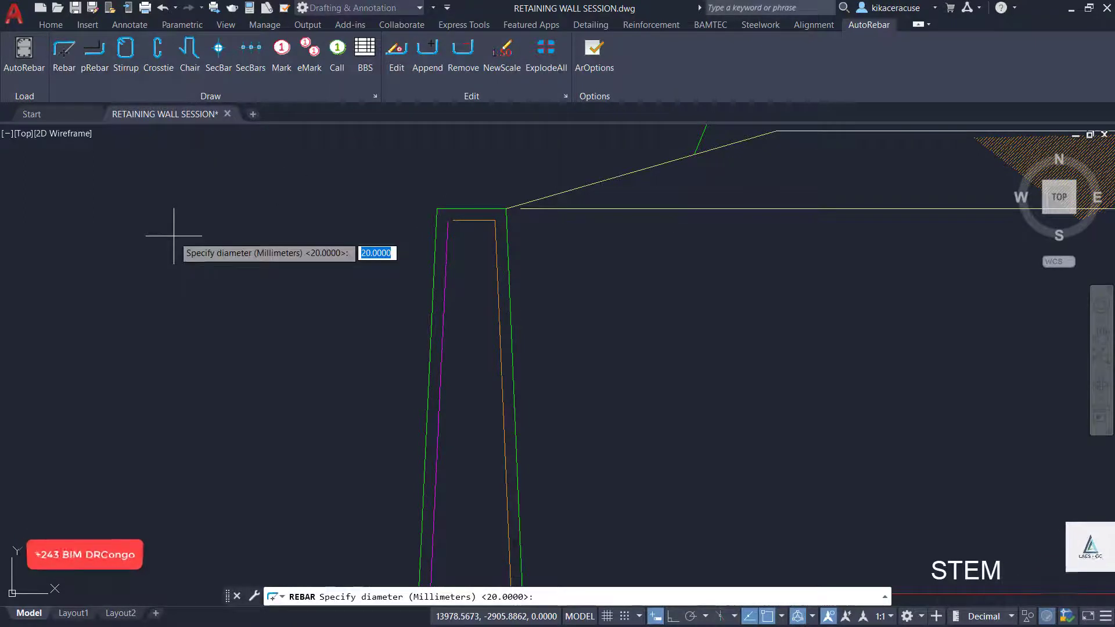
{"action": "type", "text": "é("}
{"action": "key", "text": "Return"}
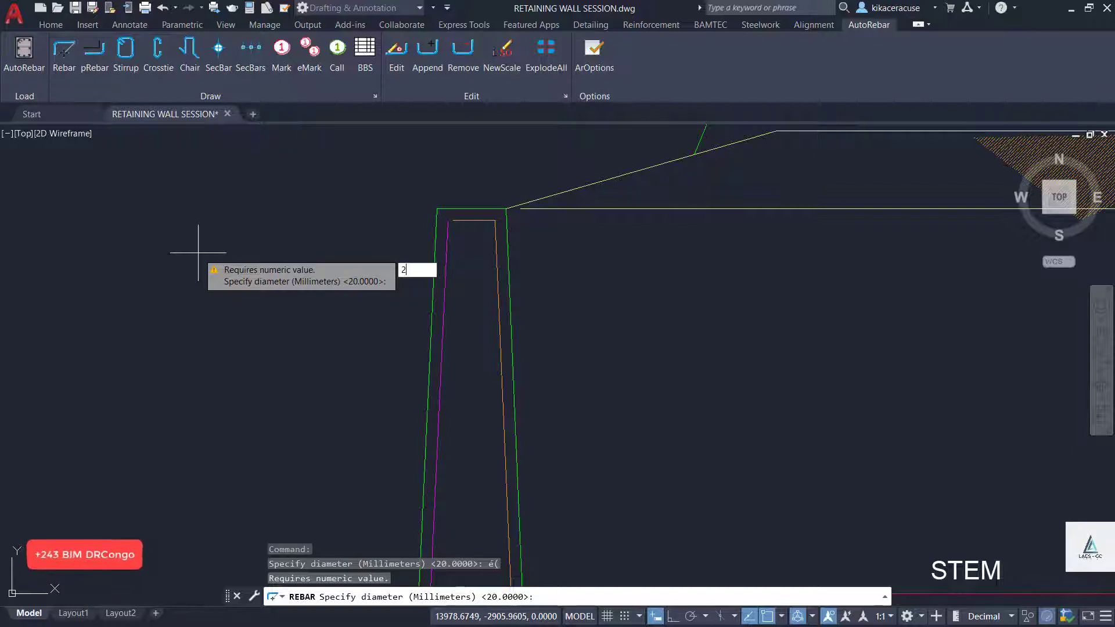
{"action": "key", "text": "Return"}
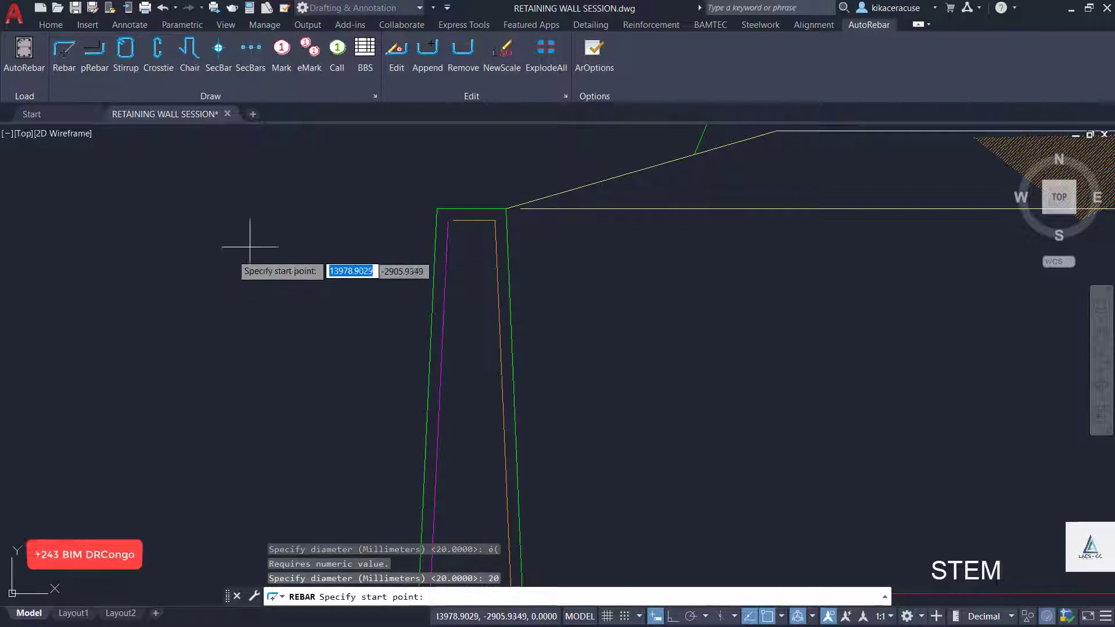
{"action": "left_click", "coordinate": [463, 218]}
{"action": "scroll", "coordinate": [450, 191], "scroll_direction": "down", "scroll_amount": 6}
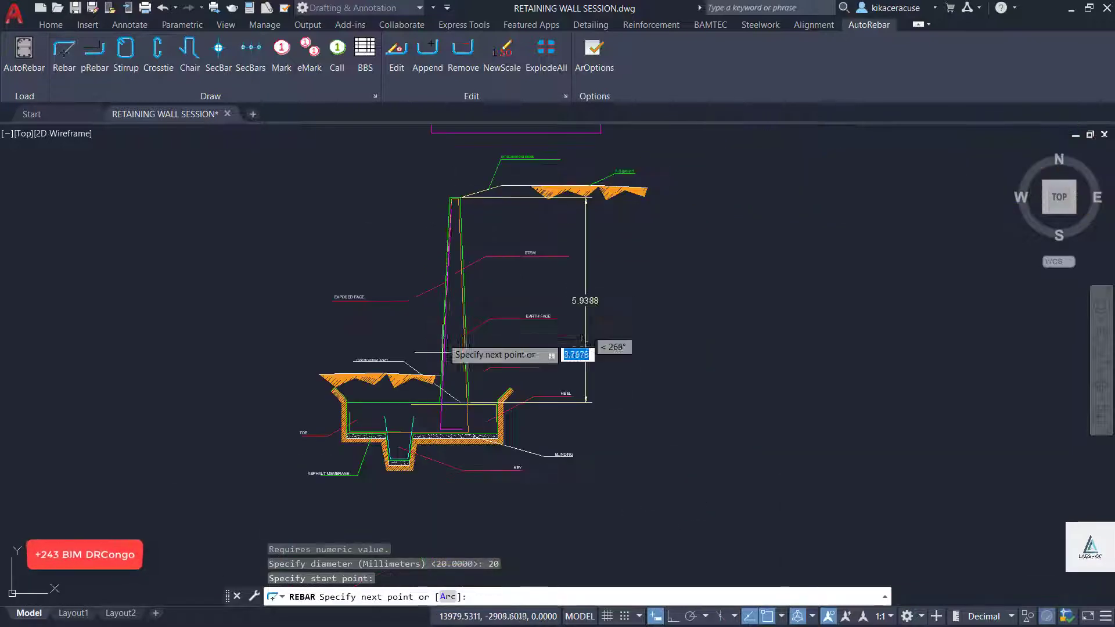
{"action": "scroll", "coordinate": [440, 435], "scroll_direction": "up", "scroll_amount": 5}
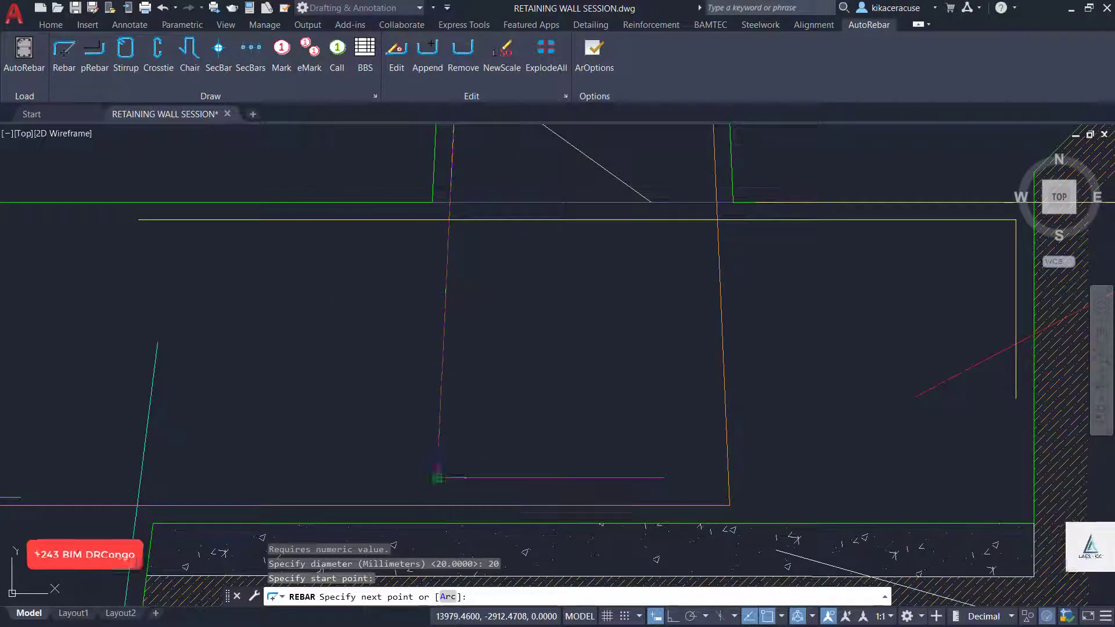
{"action": "left_click", "coordinate": [438, 478]}
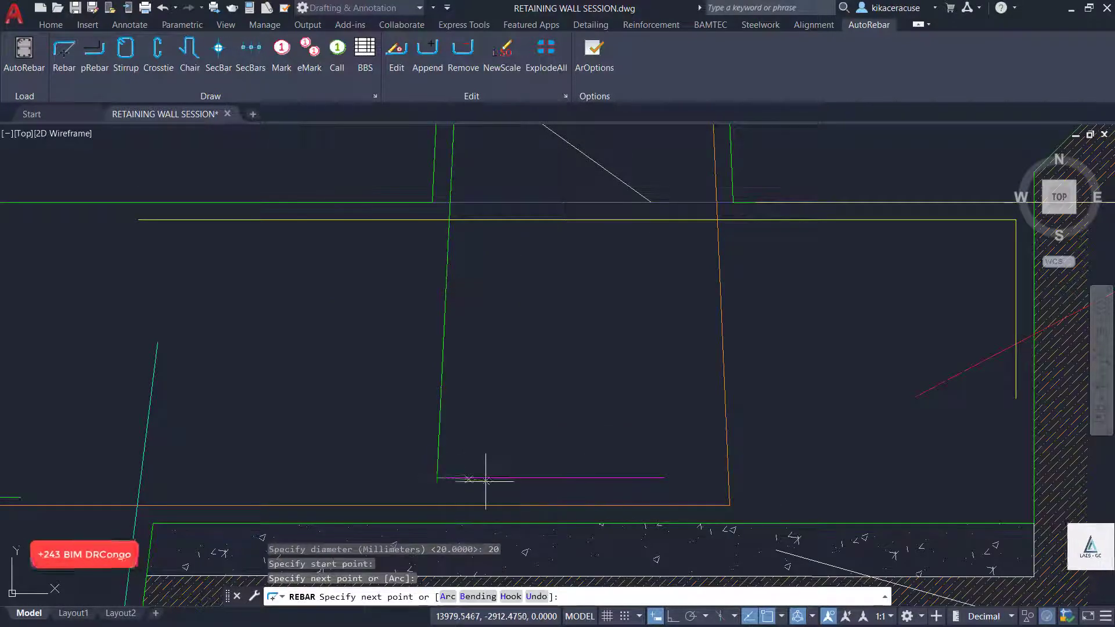
{"action": "left_click", "coordinate": [664, 477]}
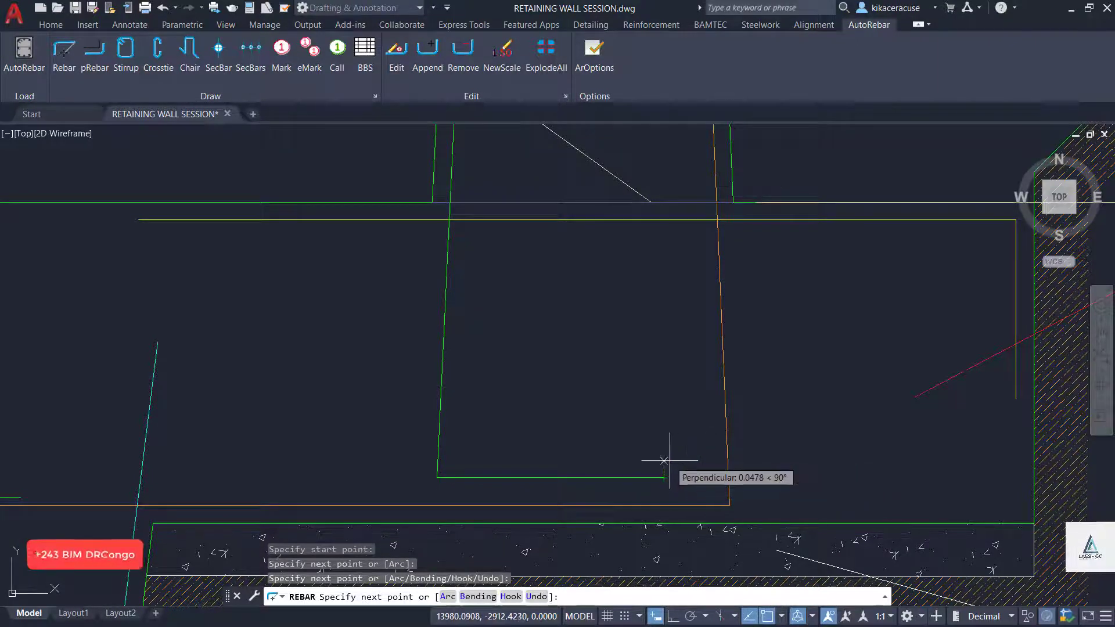
{"action": "key", "text": "Escape"}
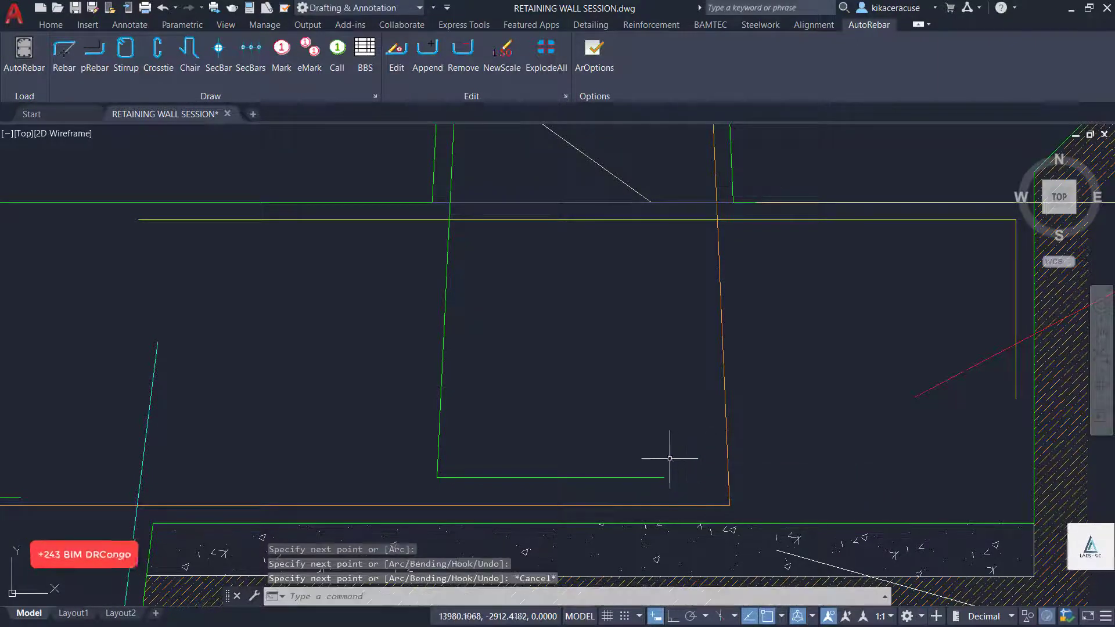
Regenerate the model with AutoRebar to display the bars in real thickness with their lengths and bend angles.
{"action": "left_click", "coordinate": [24, 52]}
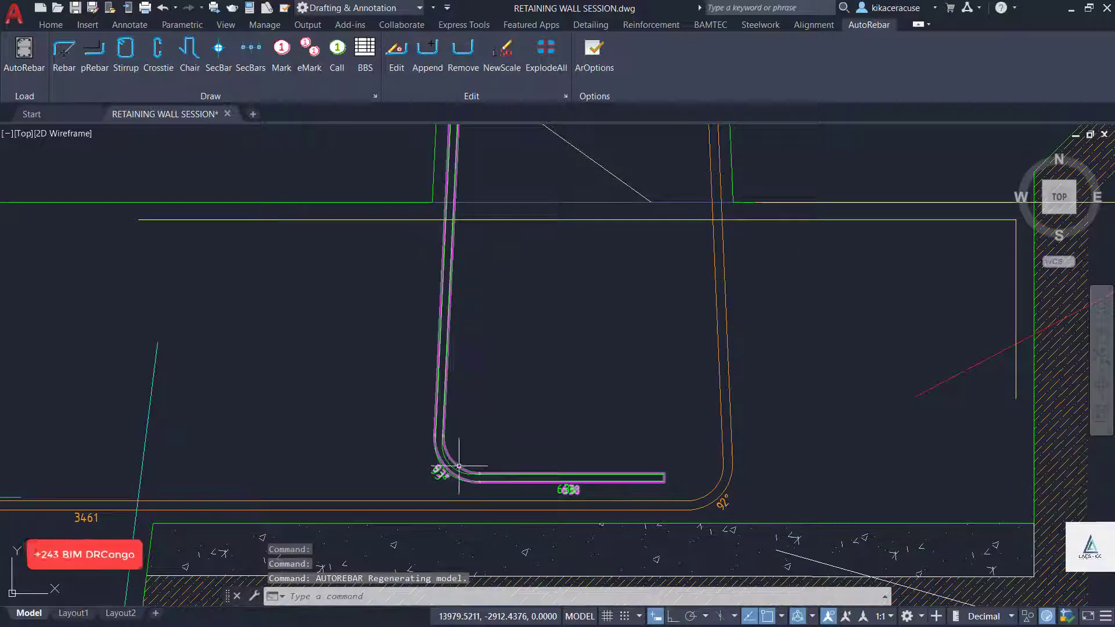
{"action": "scroll", "coordinate": [447, 463], "scroll_direction": "down", "scroll_amount": 3}
{"action": "scroll", "coordinate": [458, 466], "scroll_direction": "up", "scroll_amount": 5}
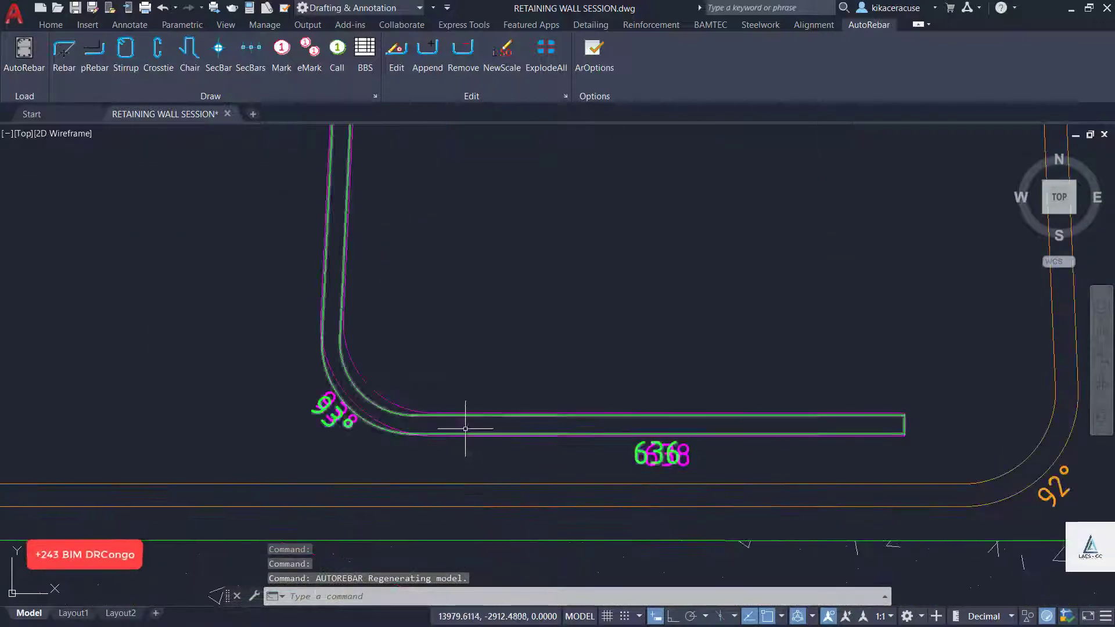
Erase the green bar that overlaps the magenta exposed-face bar of the stem.
{"action": "left_click", "coordinate": [474, 416]}
{"action": "key", "text": "Delete"}
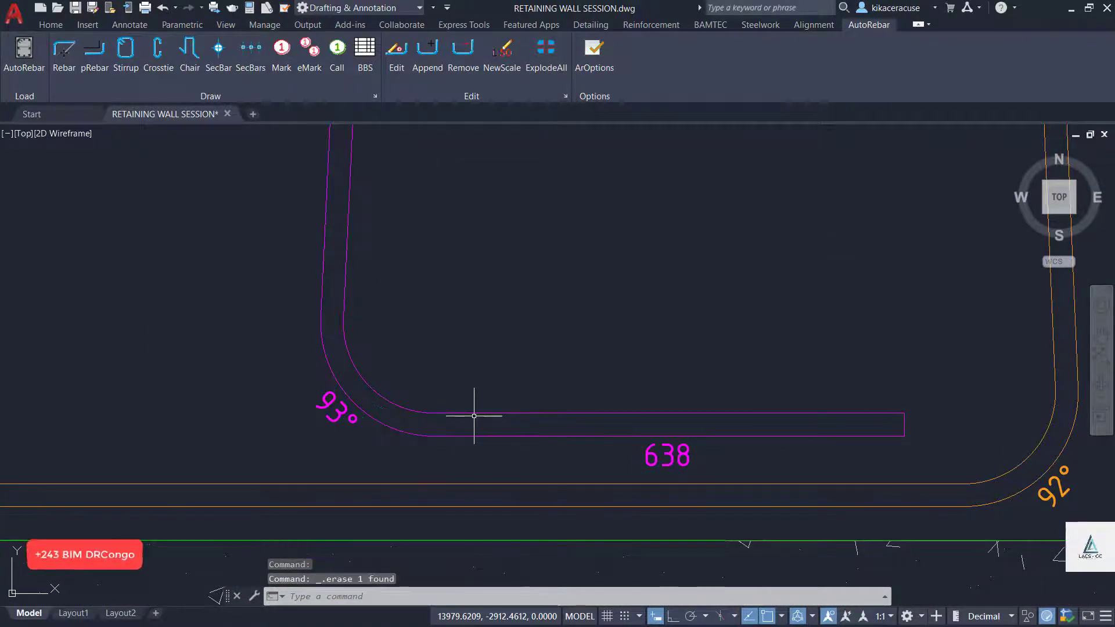
{"action": "scroll", "coordinate": [424, 472], "scroll_direction": "down", "scroll_amount": 5}
{"action": "scroll", "coordinate": [436, 431], "scroll_direction": "up", "scroll_amount": 5}
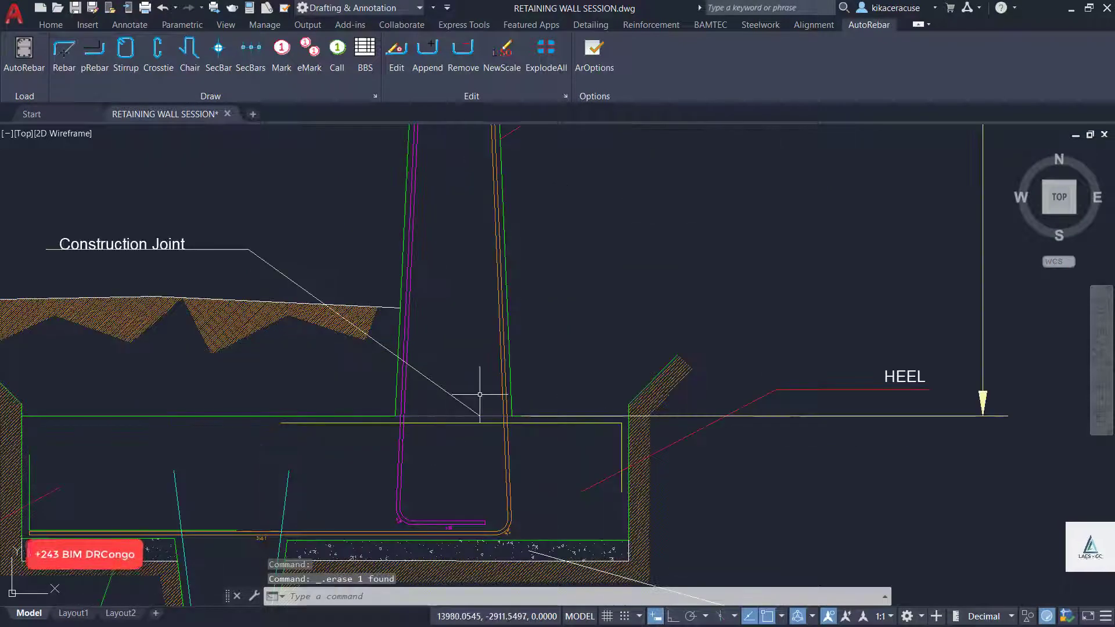
{"action": "left_click", "coordinate": [232, 533]}
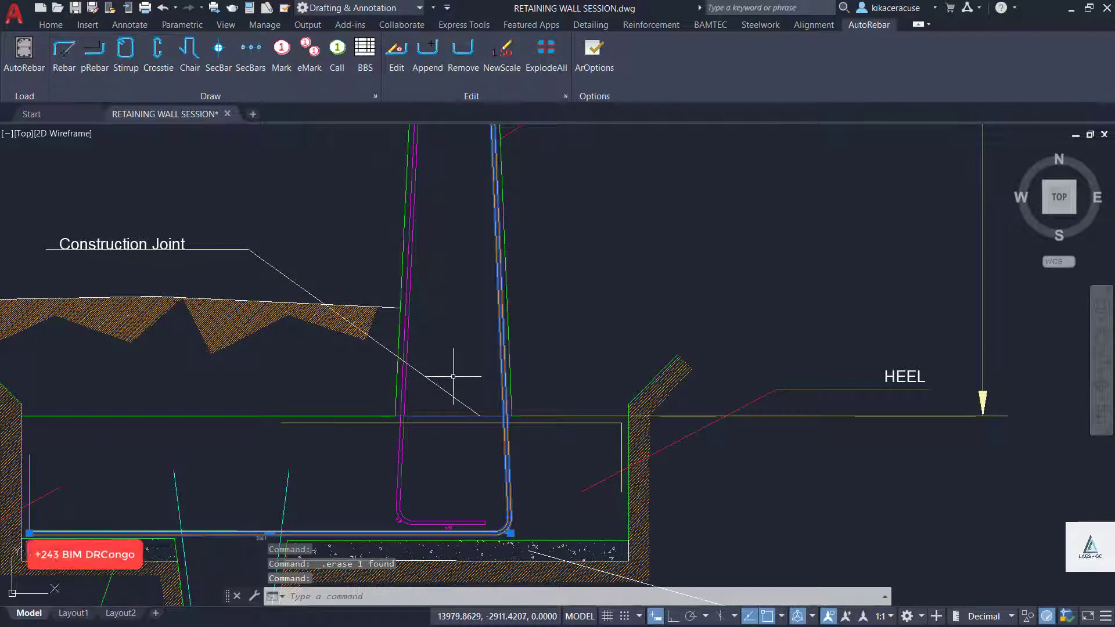
{"action": "scroll", "coordinate": [453, 376], "scroll_direction": "down", "scroll_amount": 5}
{"action": "scroll", "coordinate": [542, 448], "scroll_direction": "up", "scroll_amount": 6}
{"action": "key", "text": "Escape"}
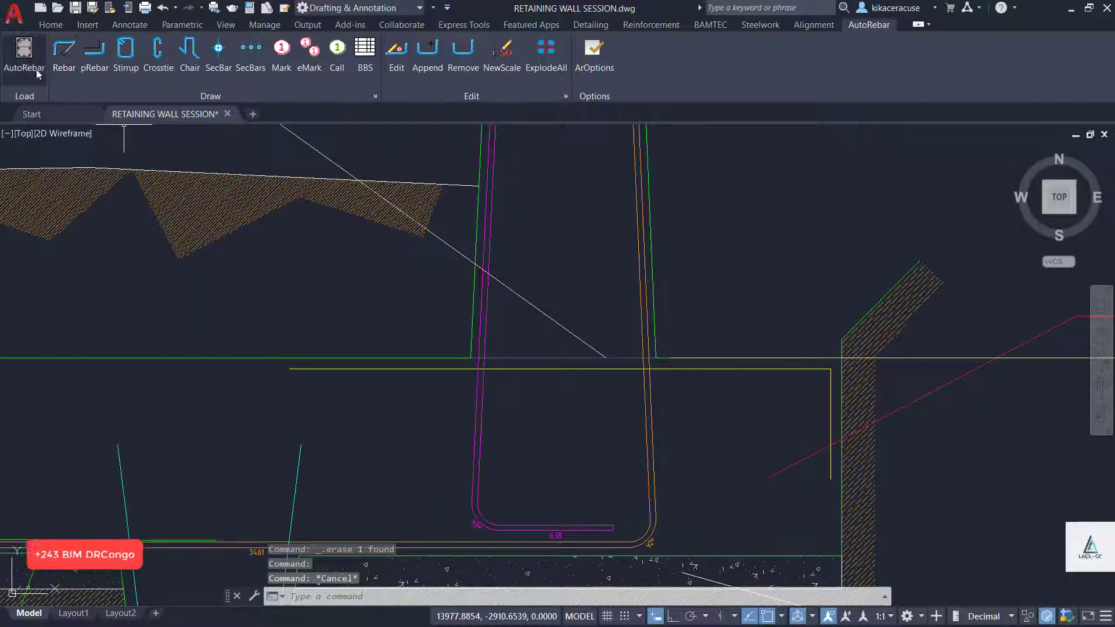
Undo the pRebar conversions of the stem bars to restore the plain orange and magenta polylines.
{"action": "left_click", "coordinate": [162, 8]}
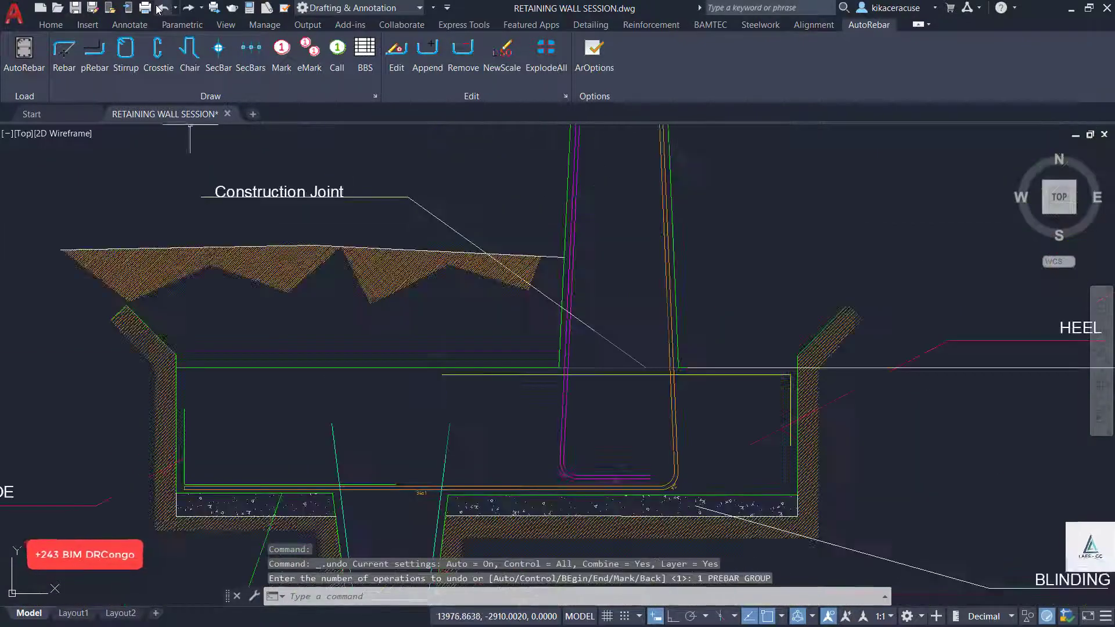
{"action": "left_click", "coordinate": [157, 8]}
{"action": "left_click", "coordinate": [157, 8]}
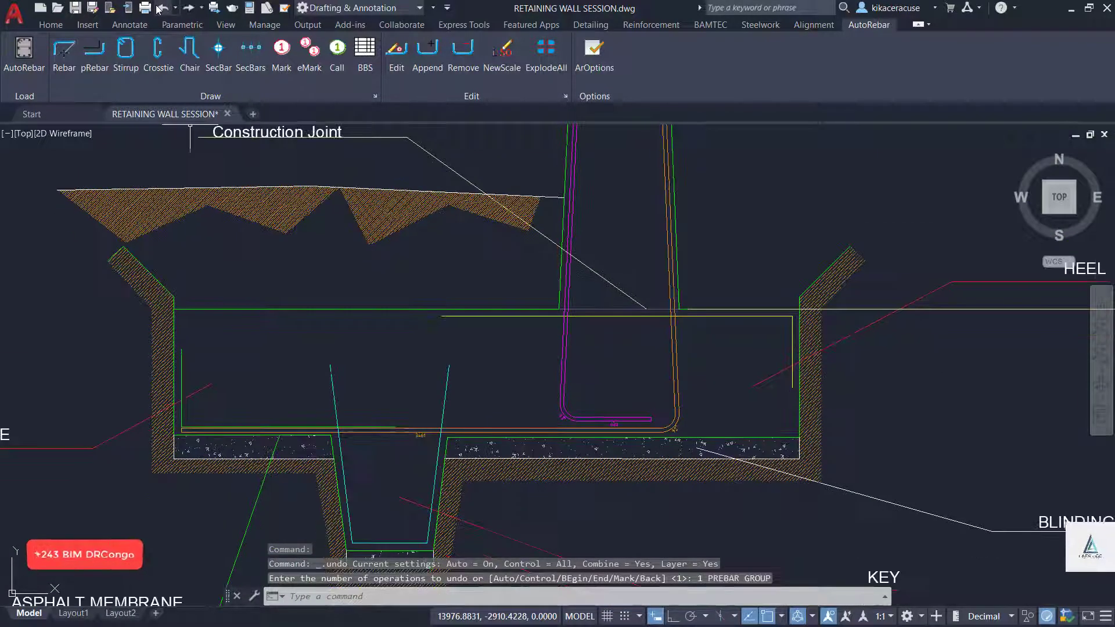
{"action": "left_click", "coordinate": [158, 8]}
{"action": "left_click", "coordinate": [158, 9]}
{"action": "left_click", "coordinate": [157, 8]}
{"action": "left_click", "coordinate": [157, 8]}
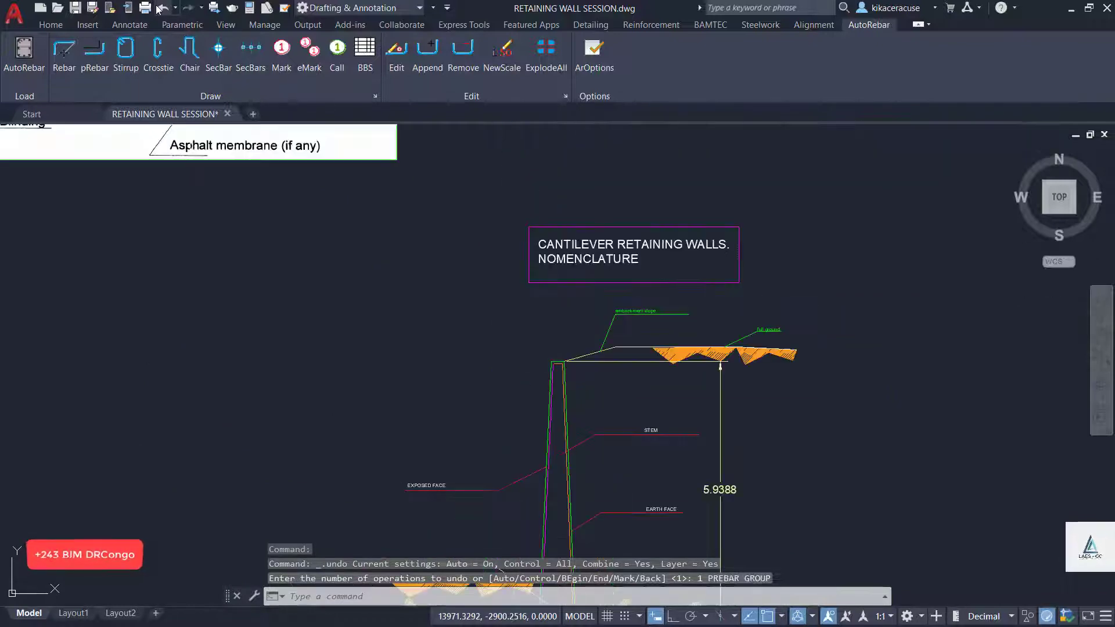
Convert the orange earth-face polyline into a 25 mm diameter bar with pRebar.
{"action": "scroll", "coordinate": [526, 216], "scroll_direction": "down", "scroll_amount": 2}
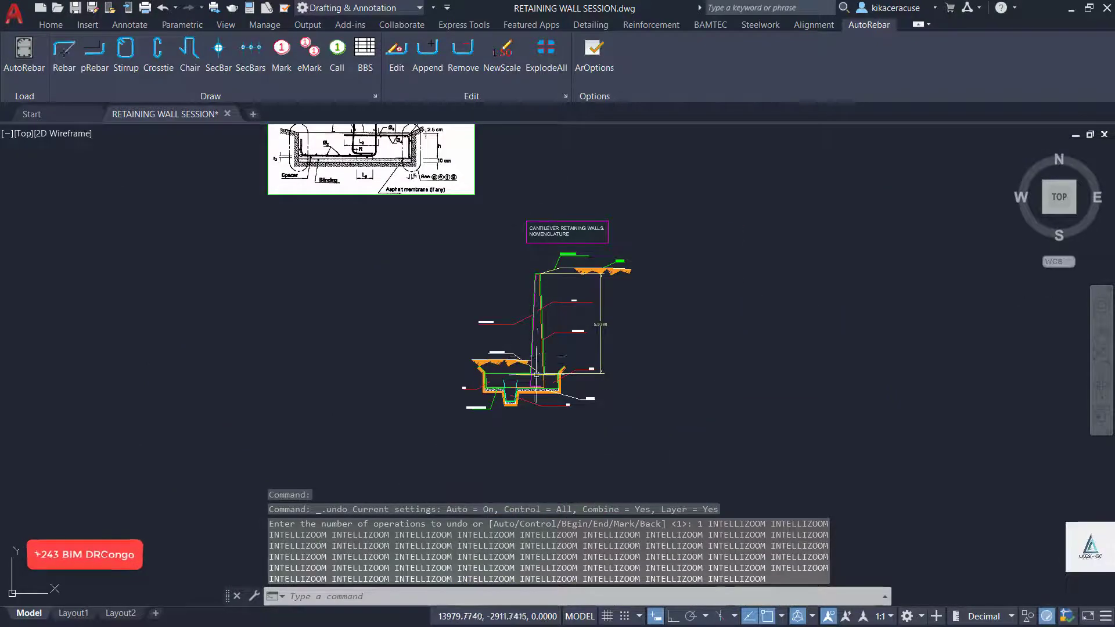
{"action": "scroll", "coordinate": [543, 360], "scroll_direction": "up", "scroll_amount": 6}
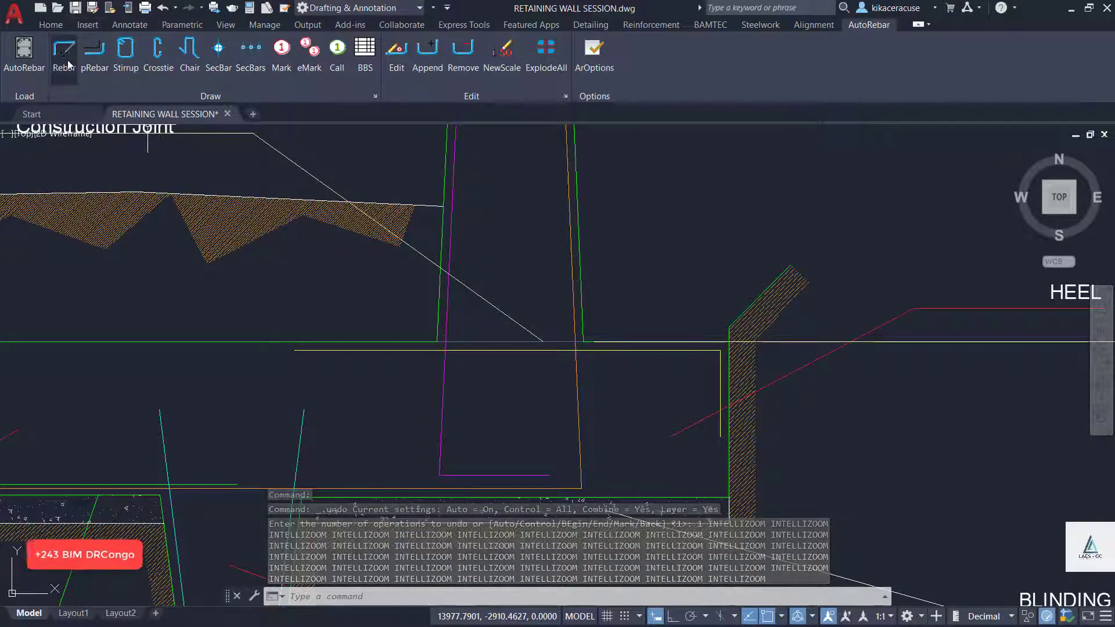
{"action": "left_click", "coordinate": [95, 52]}
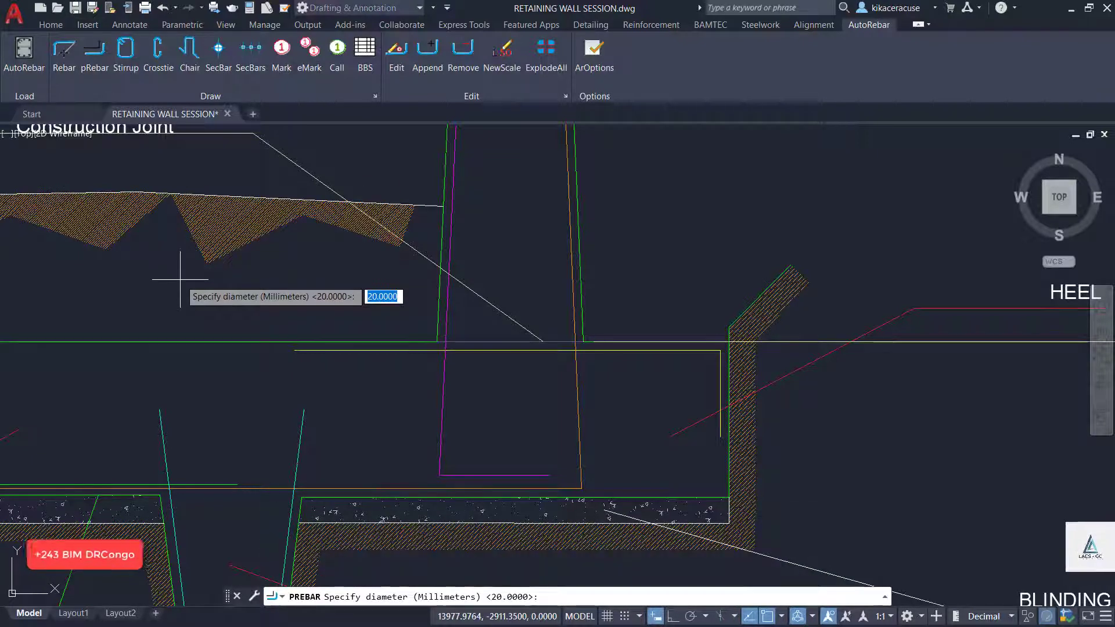
{"action": "type", "text": "25"}
{"action": "key", "text": "Return"}
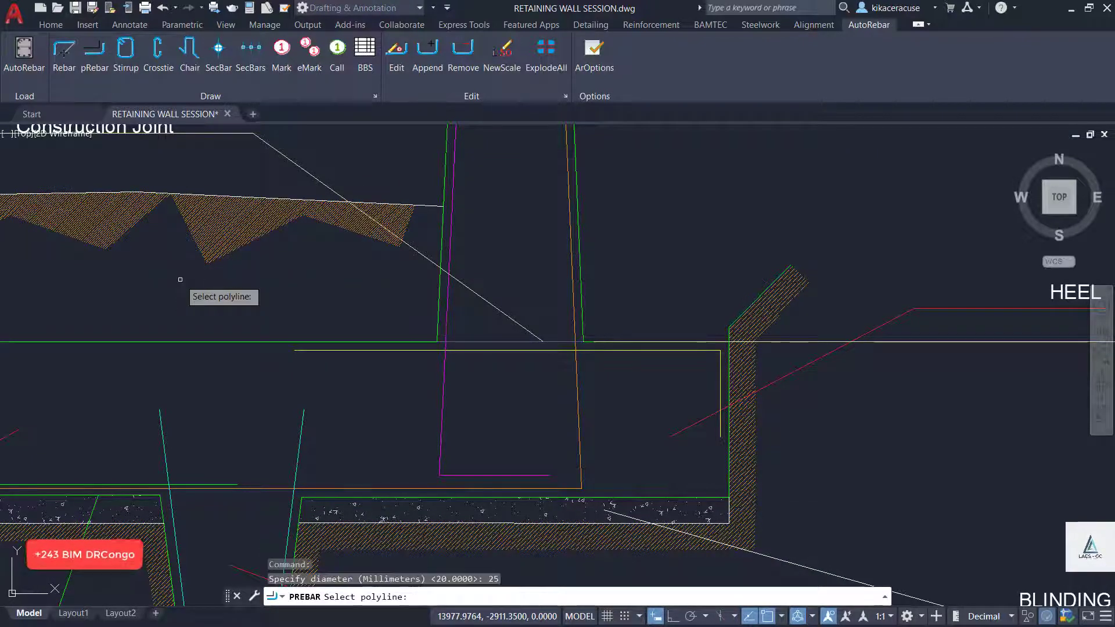
{"action": "left_click", "coordinate": [578, 419]}
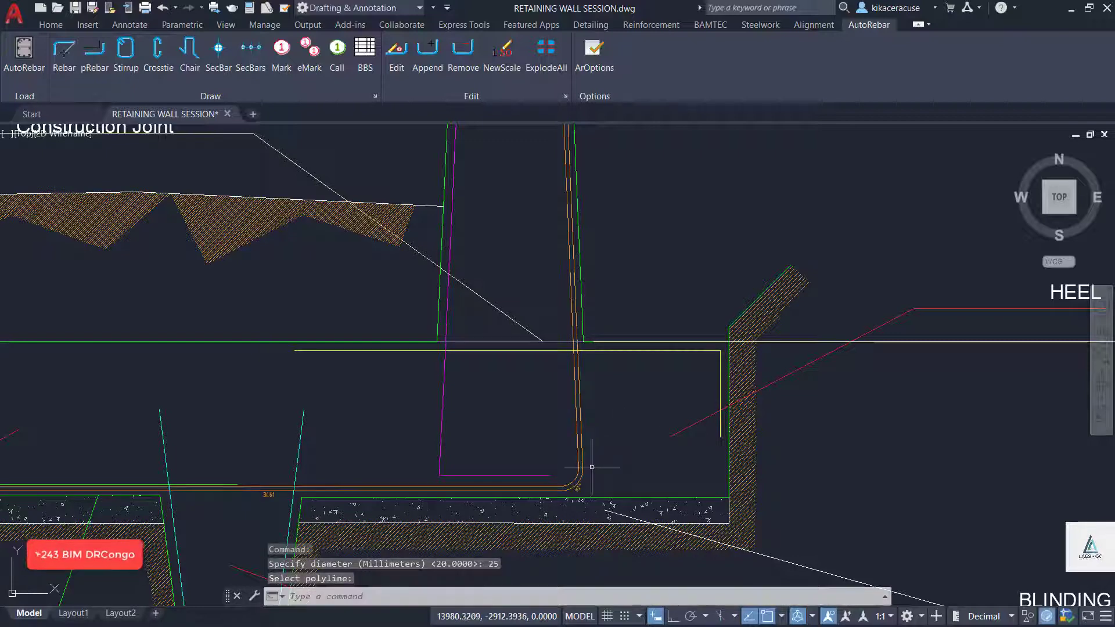
Convert the magenta exposed-face polyline of the stem into a 25 mm diameter bar with pRebar.
{"action": "right_click", "coordinate": [642, 238]}
{"action": "mouse_move", "coordinate": [722, 261]}
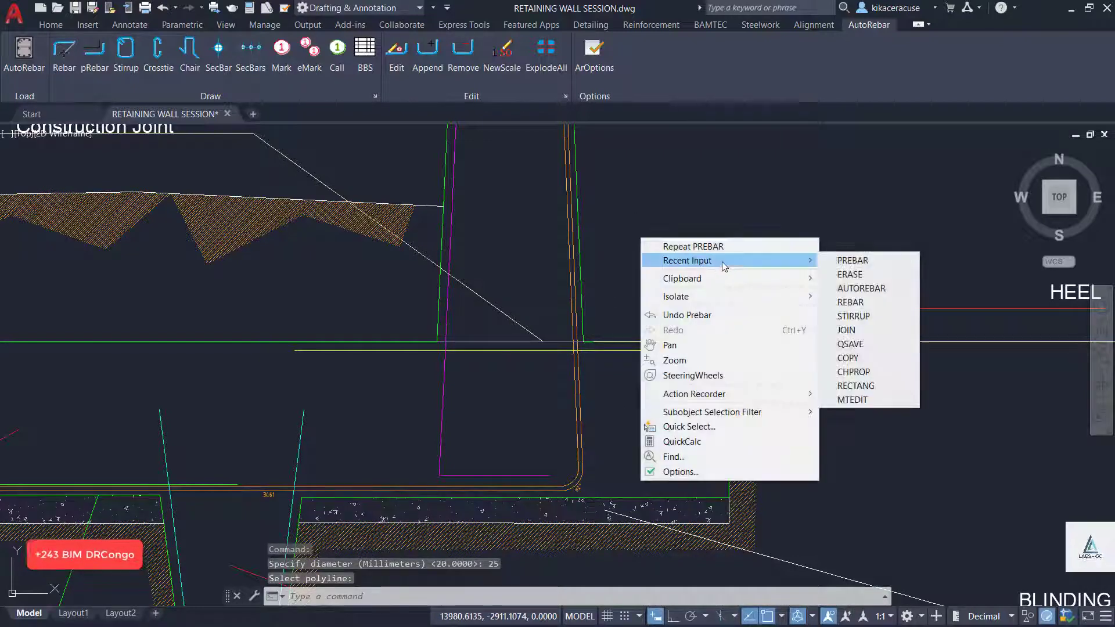
{"action": "left_click", "coordinate": [854, 260]}
{"action": "key", "text": "Return"}
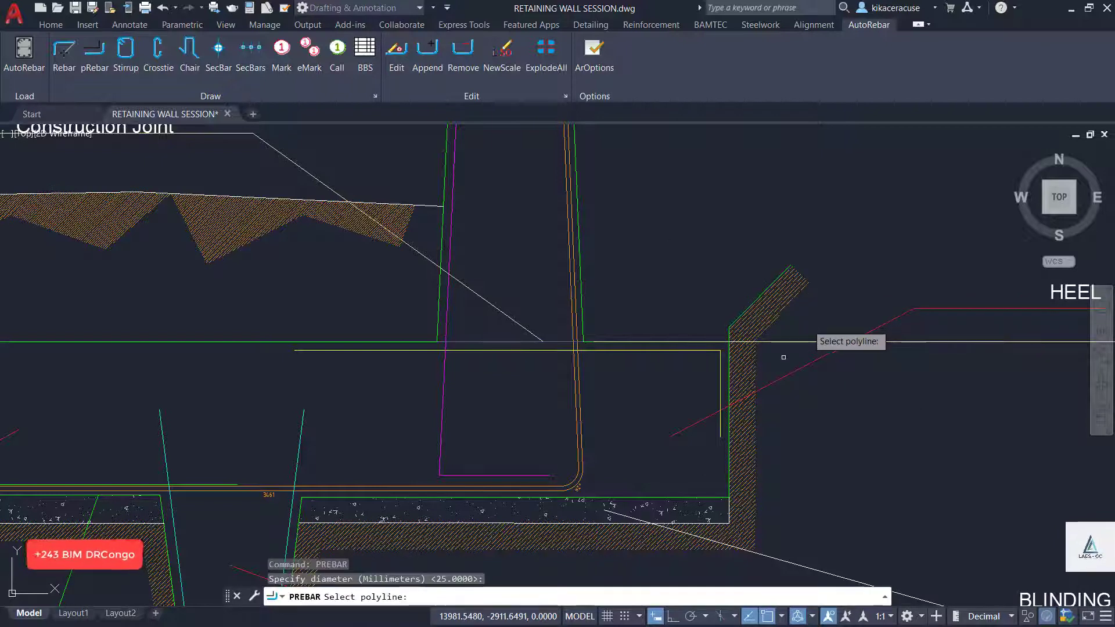
{"action": "left_click", "coordinate": [443, 409]}
Convert the yellow polyline along the top of the heel into a 25 mm diameter bar with pRebar.
{"action": "right_click", "coordinate": [517, 379]}
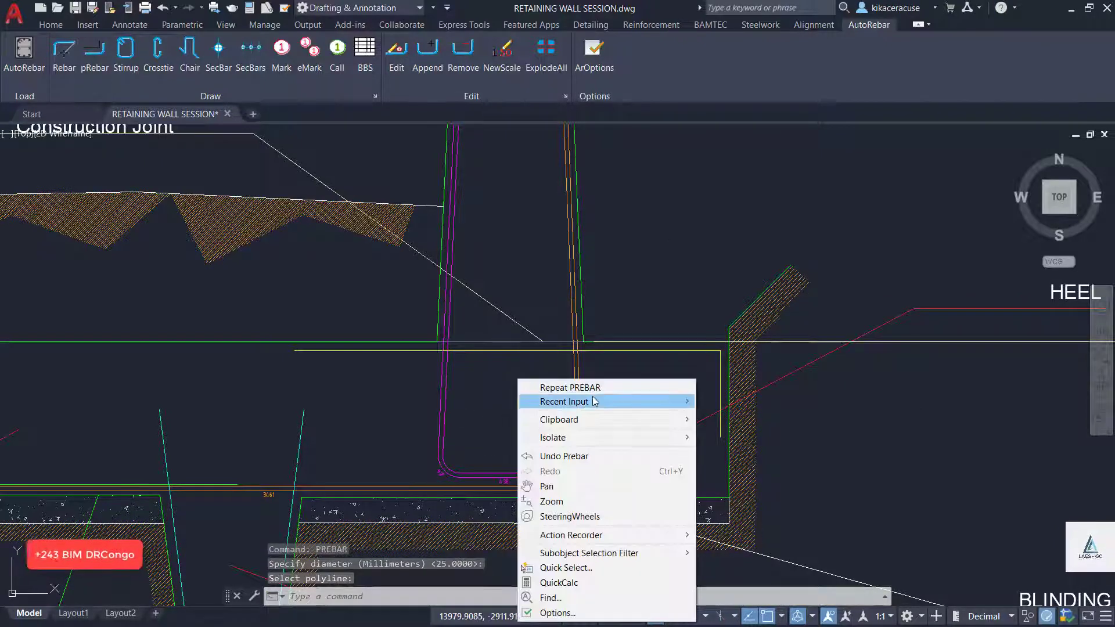
{"action": "mouse_move", "coordinate": [594, 401]}
{"action": "left_click", "coordinate": [721, 400]}
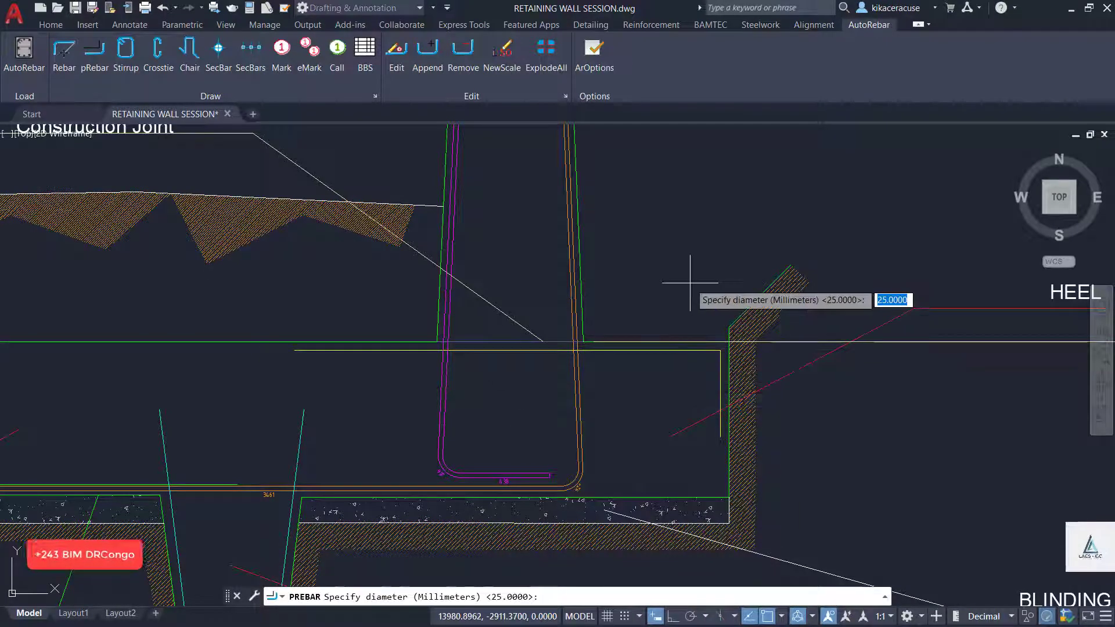
{"action": "key", "text": "Return"}
{"action": "scroll", "coordinate": [668, 293], "scroll_direction": "down", "scroll_amount": 2}
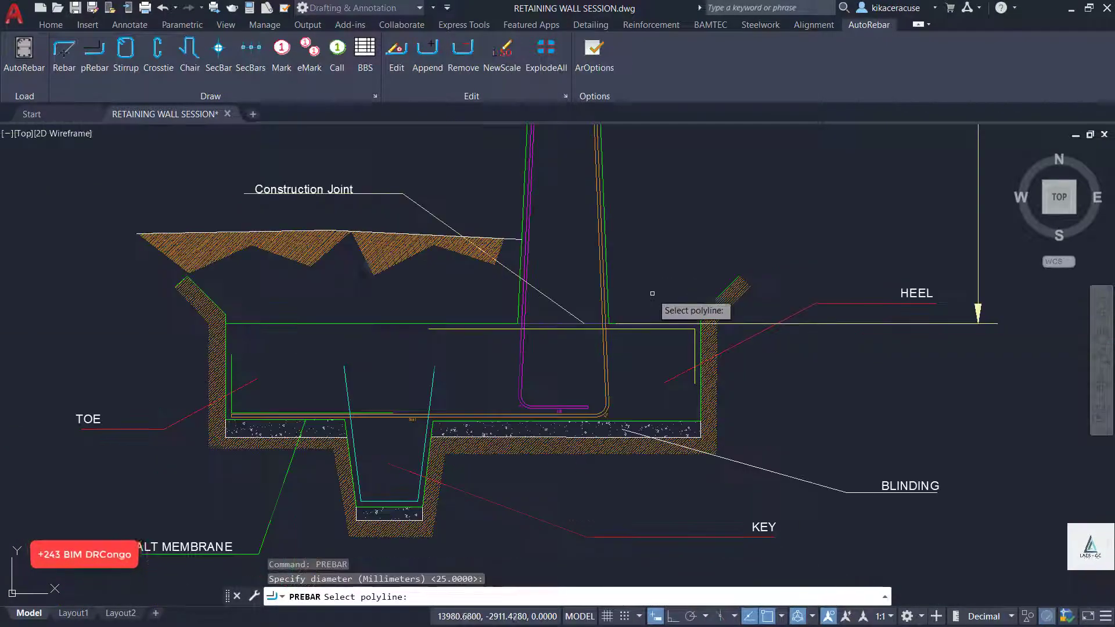
{"action": "left_click", "coordinate": [661, 329]}
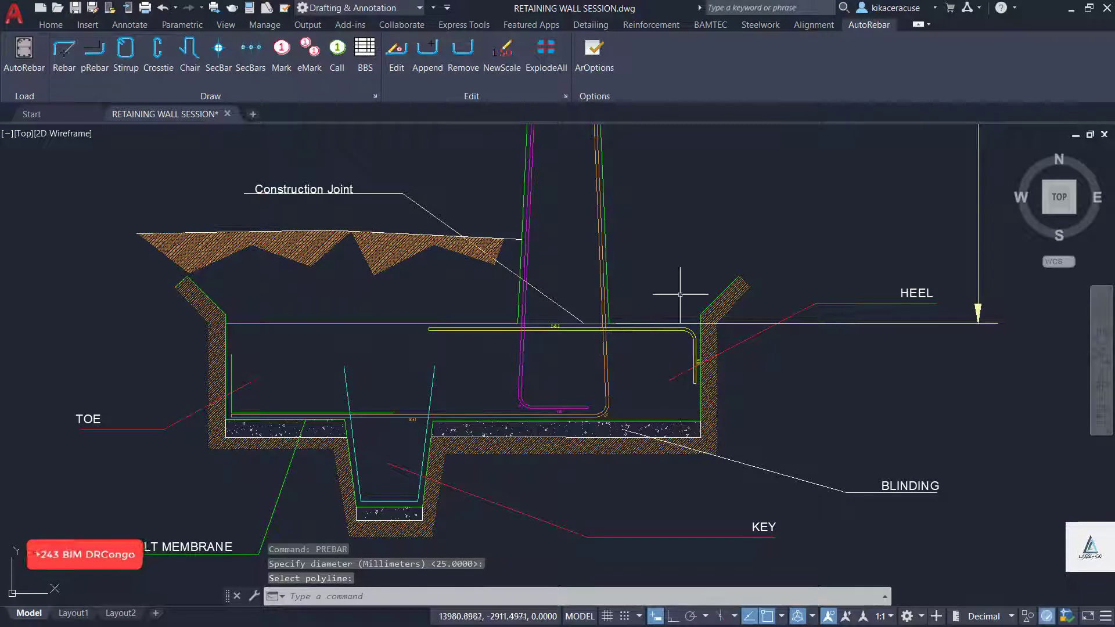
Convert the green L-shaped polyline in the toe into a 25 mm diameter bar with pRebar.
{"action": "right_click", "coordinate": [696, 223]}
{"action": "mouse_move", "coordinate": [773, 245]}
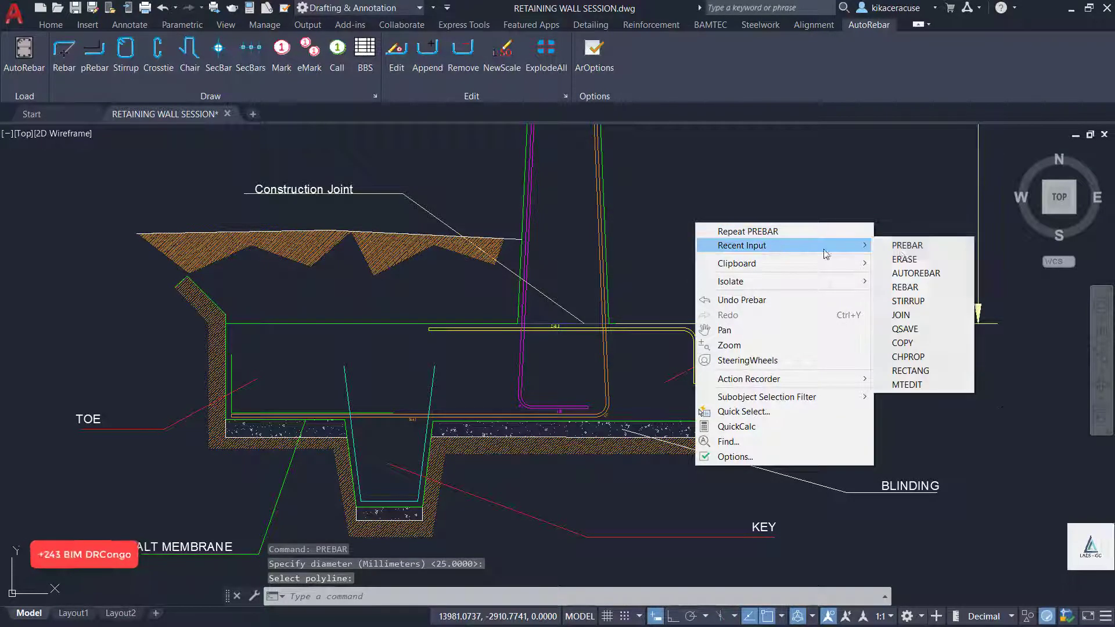
{"action": "left_click", "coordinate": [907, 245]}
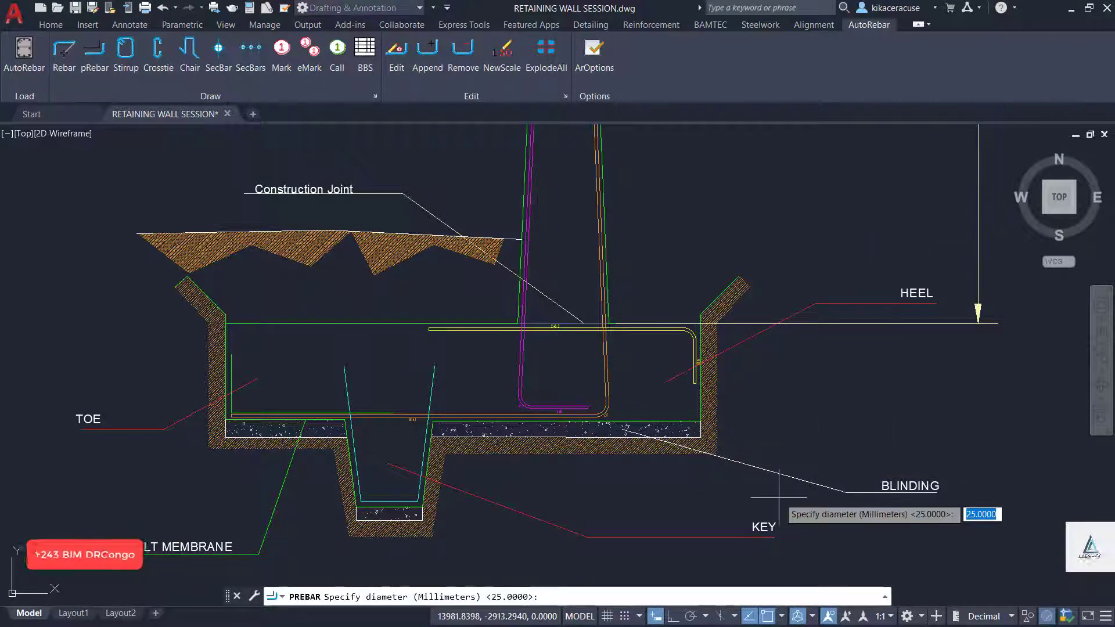
{"action": "key", "text": "Return"}
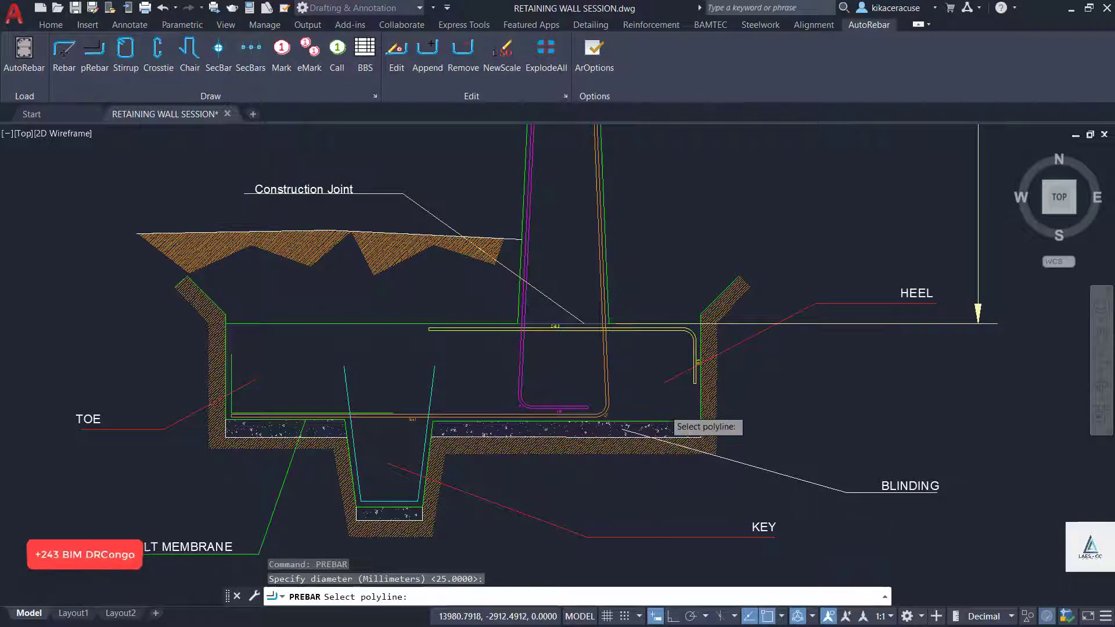
{"action": "scroll", "coordinate": [670, 424], "scroll_direction": "up", "scroll_amount": 2}
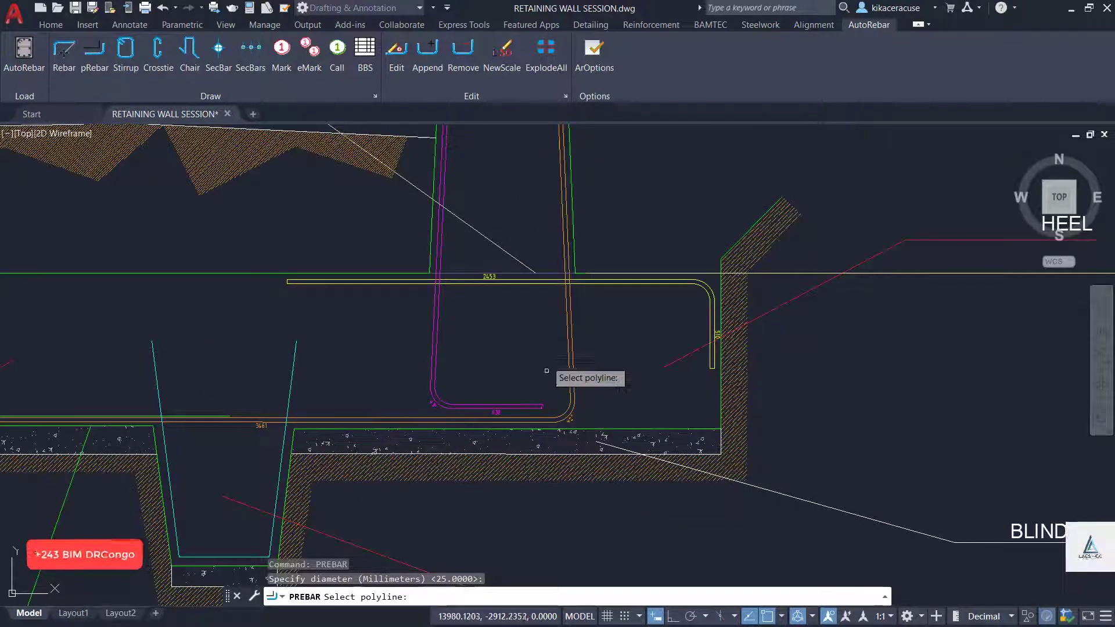
{"action": "scroll", "coordinate": [712, 363], "scroll_direction": "down", "scroll_amount": 3}
{"action": "scroll", "coordinate": [422, 362], "scroll_direction": "up", "scroll_amount": 3}
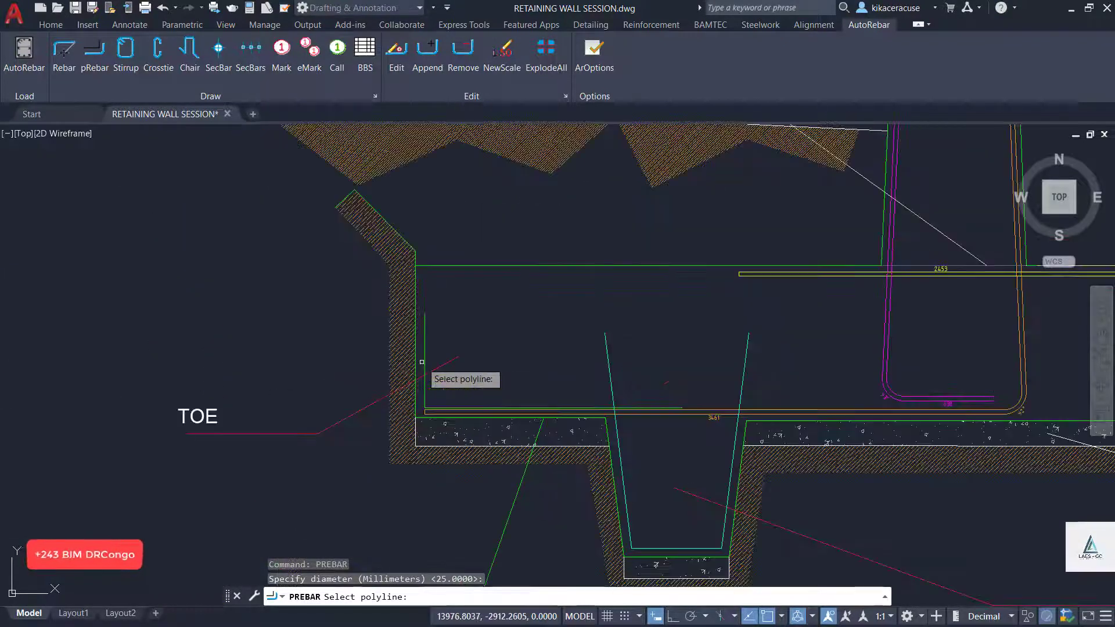
{"action": "scroll", "coordinate": [417, 409], "scroll_direction": "up", "scroll_amount": 3}
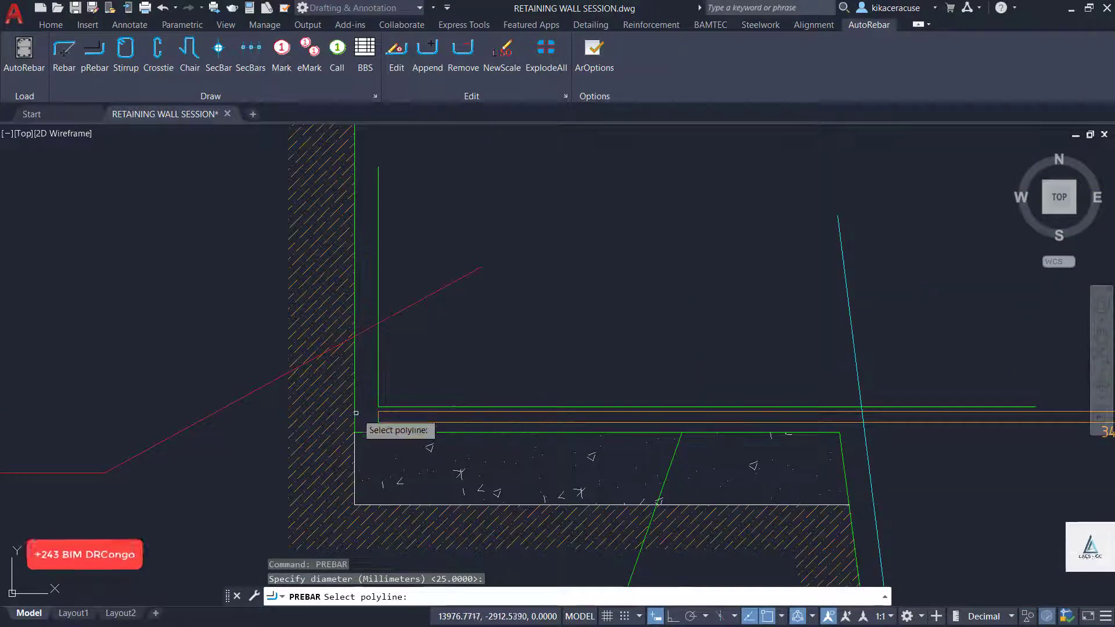
{"action": "scroll", "coordinate": [351, 410], "scroll_direction": "down", "scroll_amount": 3}
{"action": "scroll", "coordinate": [380, 404], "scroll_direction": "up", "scroll_amount": 3}
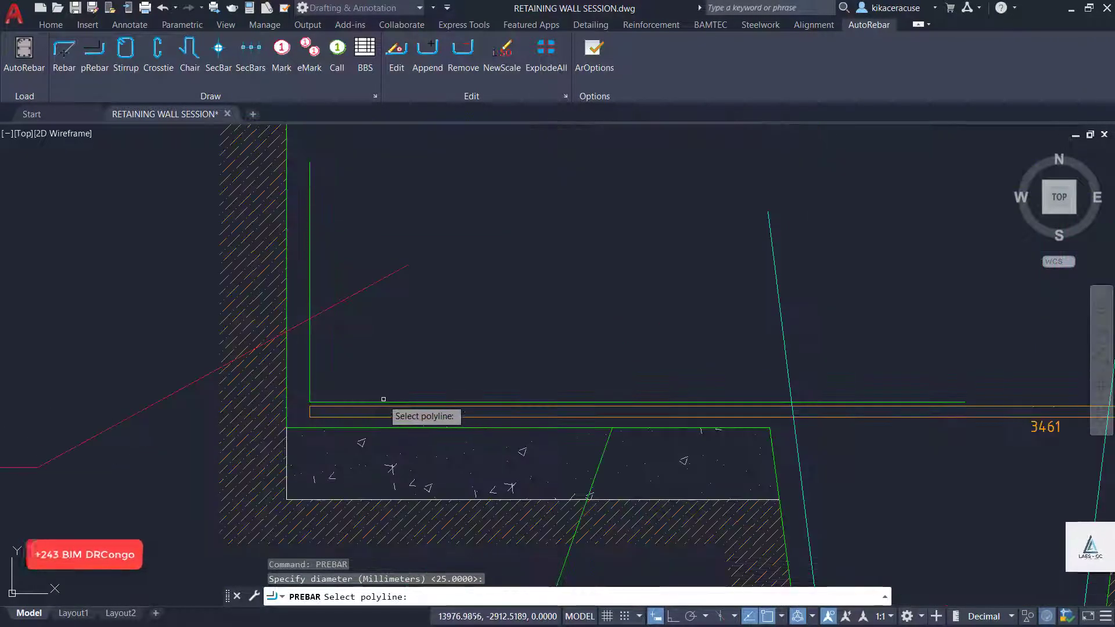
{"action": "scroll", "coordinate": [372, 372], "scroll_direction": "down", "scroll_amount": 6}
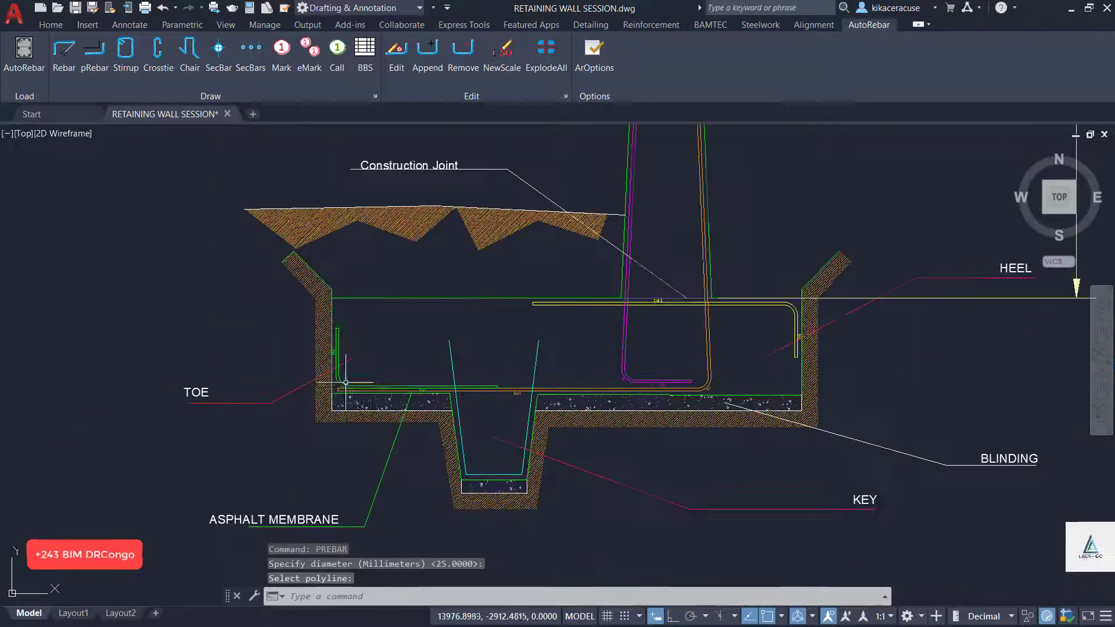
{"action": "scroll", "coordinate": [734, 407], "scroll_direction": "up", "scroll_amount": 2}
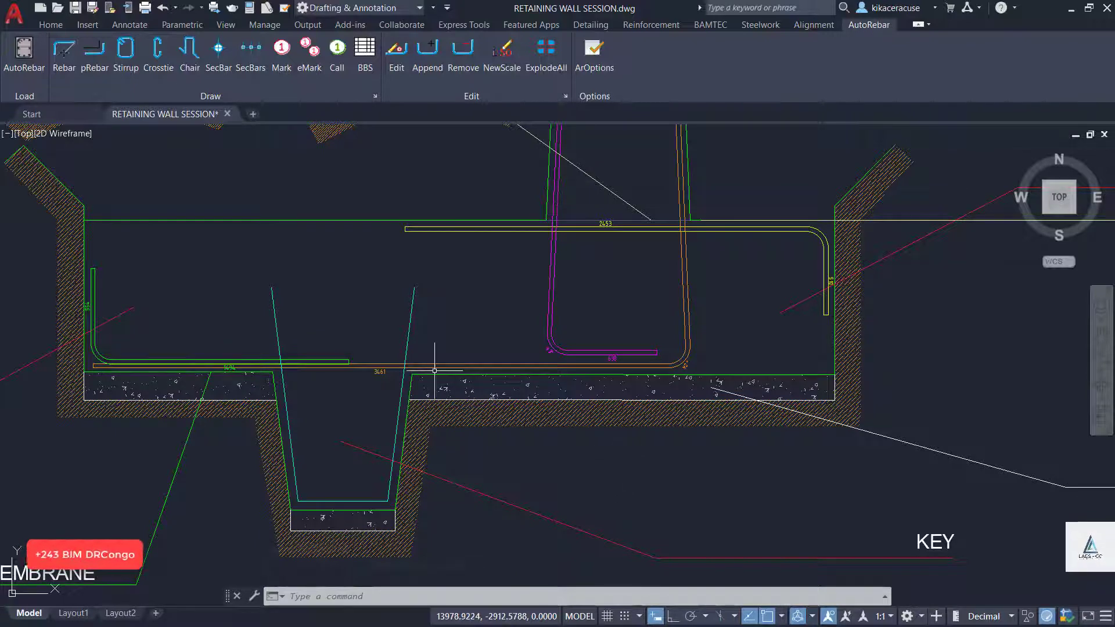
{"action": "key", "text": "Escape"}
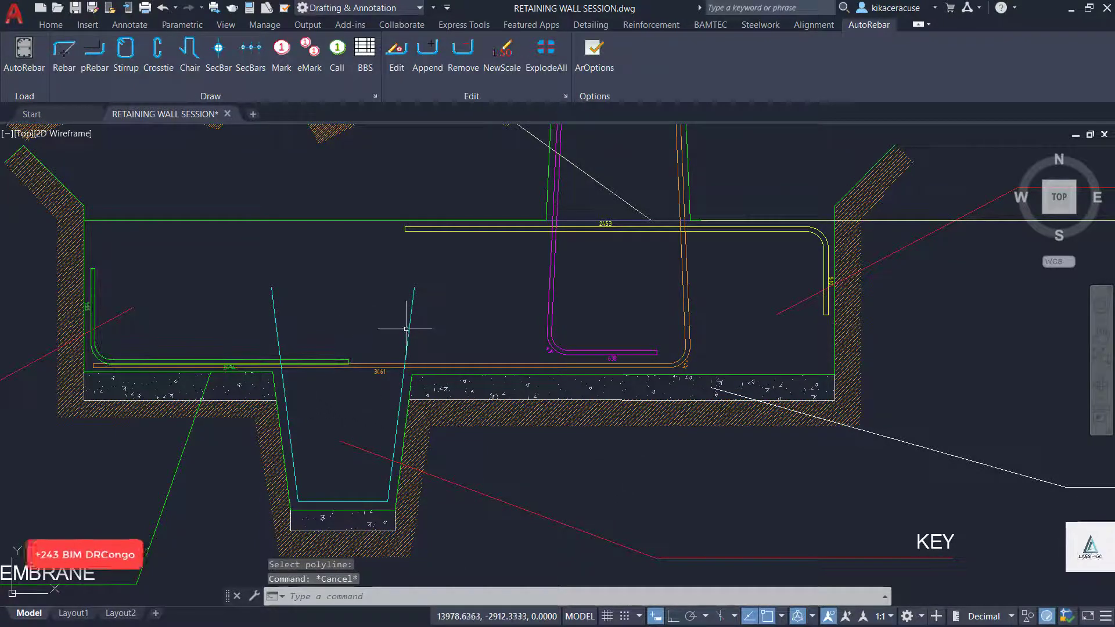
Convert the cyan U-shaped polyline in the key into a 20 mm diameter bar with pRebar.
{"action": "scroll", "coordinate": [359, 377], "scroll_direction": "up", "scroll_amount": 2}
{"action": "right_click", "coordinate": [364, 307]}
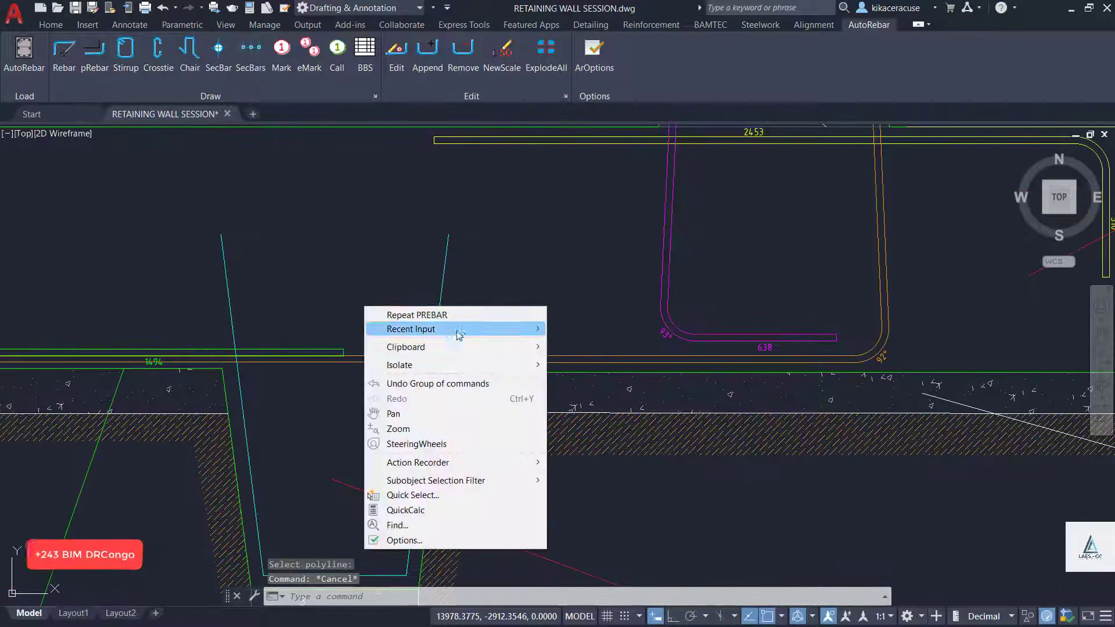
{"action": "left_click", "coordinate": [485, 315]}
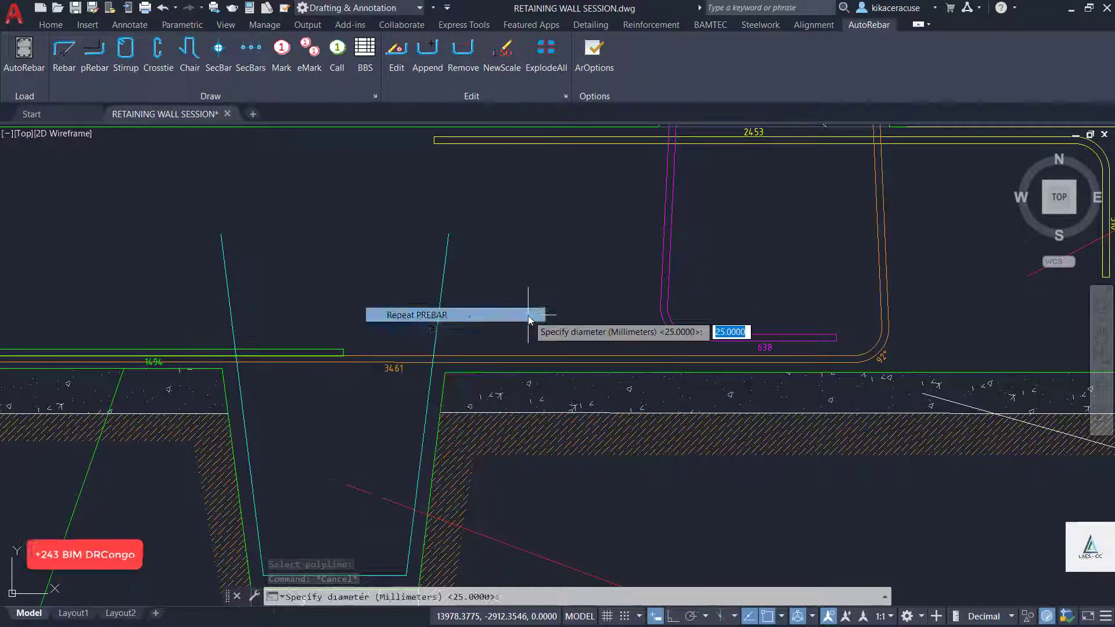
{"action": "type", "text": "20"}
{"action": "key", "text": "Return"}
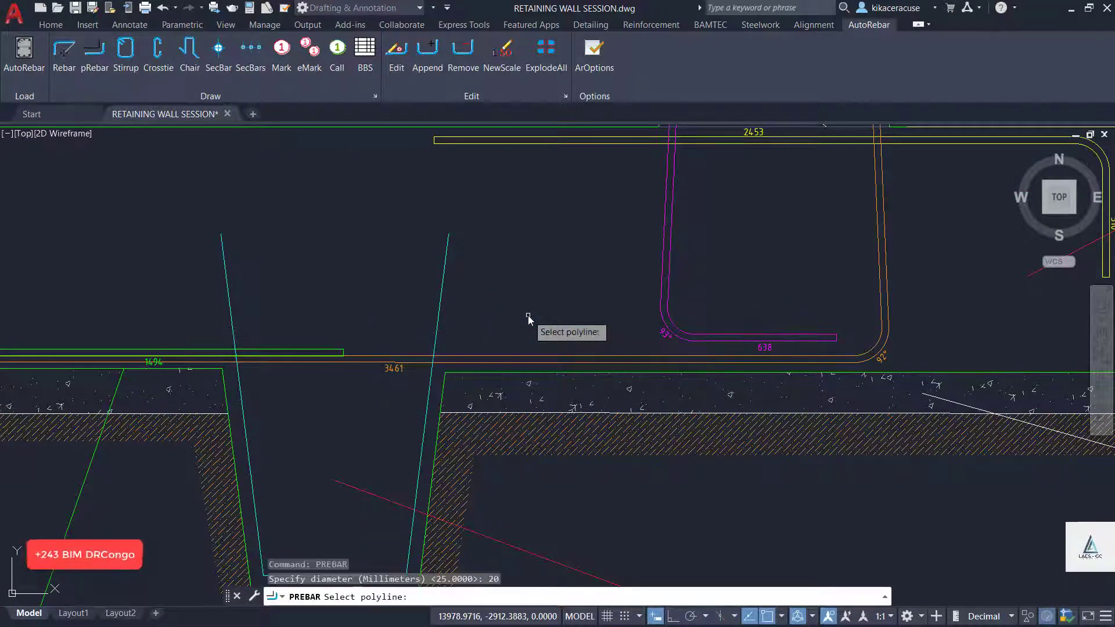
{"action": "scroll", "coordinate": [364, 232], "scroll_direction": "down", "scroll_amount": 2}
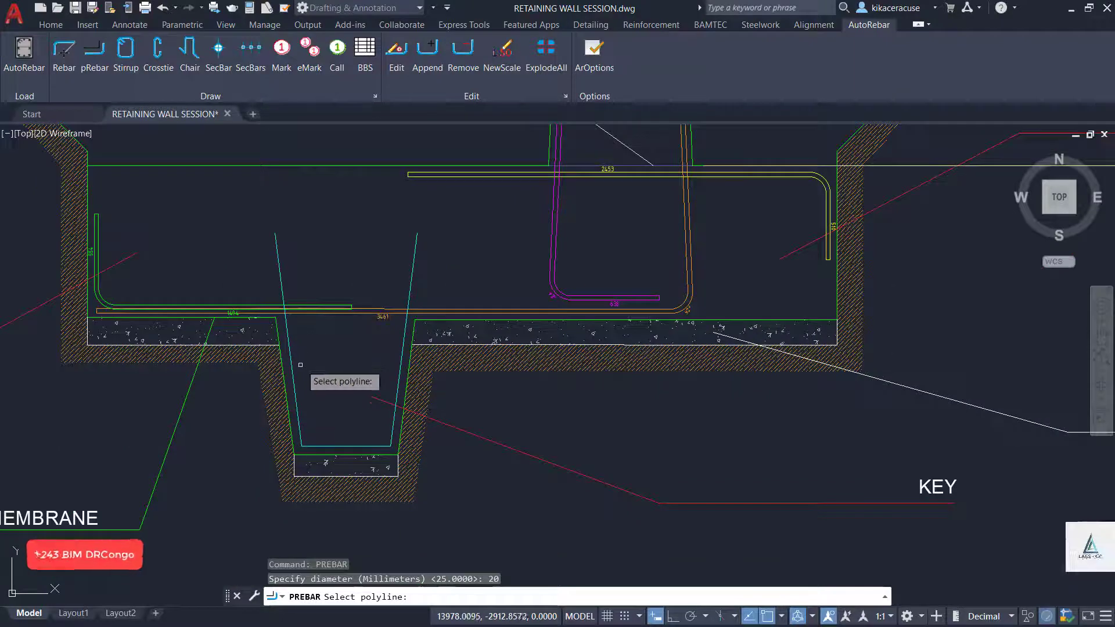
{"action": "left_click", "coordinate": [293, 373]}
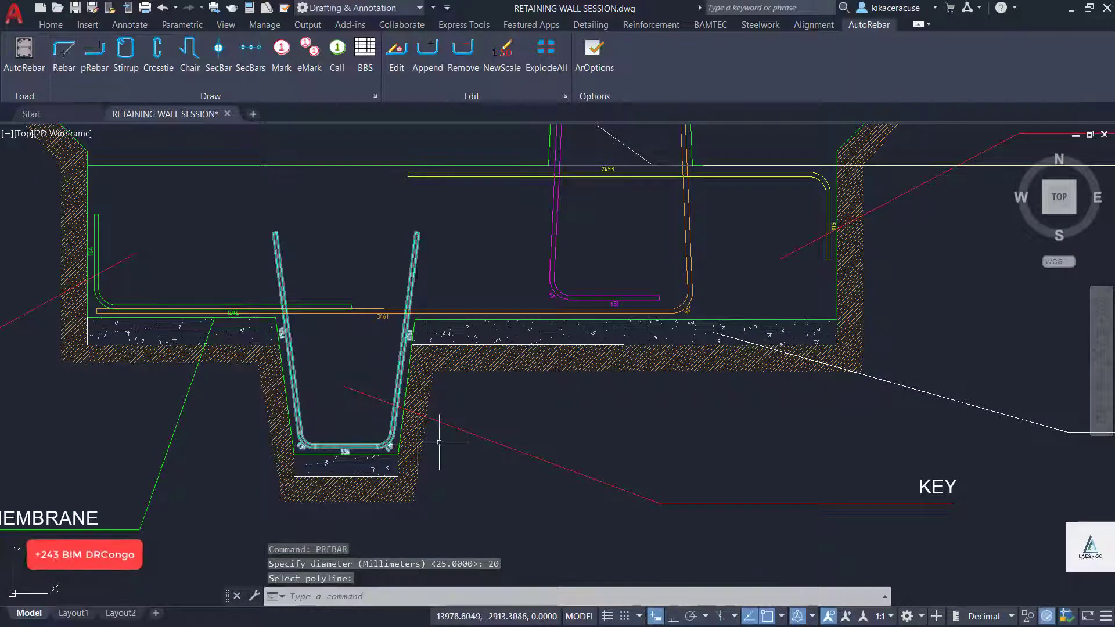
{"action": "scroll", "coordinate": [439, 442], "scroll_direction": "down", "scroll_amount": 5}
{"action": "scroll", "coordinate": [473, 357], "scroll_direction": "up", "scroll_amount": 5}
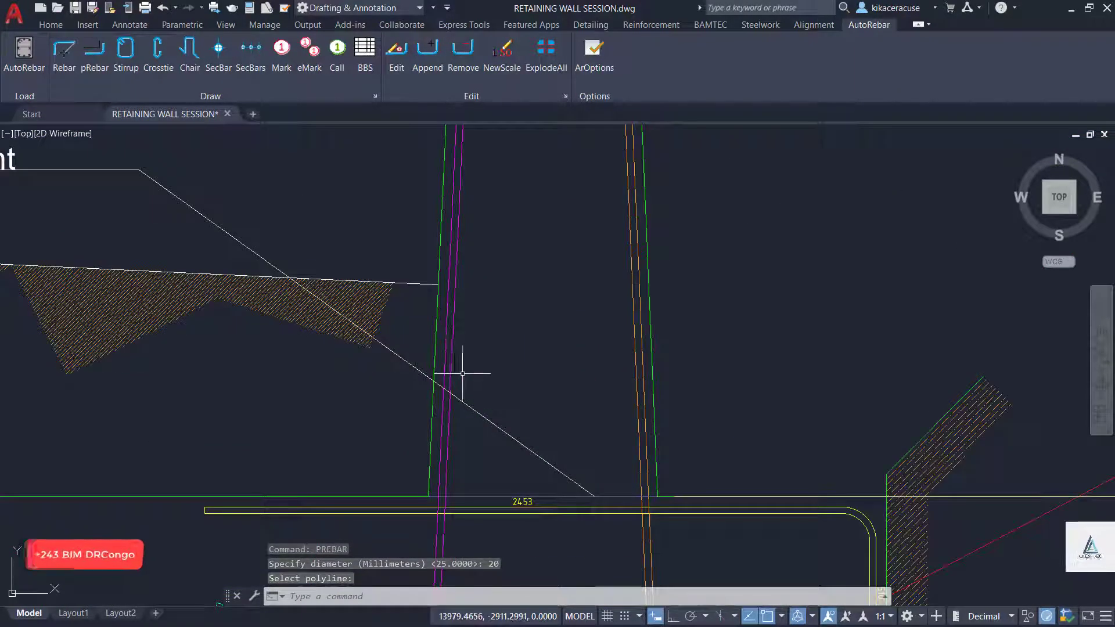
{"action": "key", "text": "Escape"}
{"action": "scroll", "coordinate": [479, 304], "scroll_direction": "down", "scroll_amount": 2}
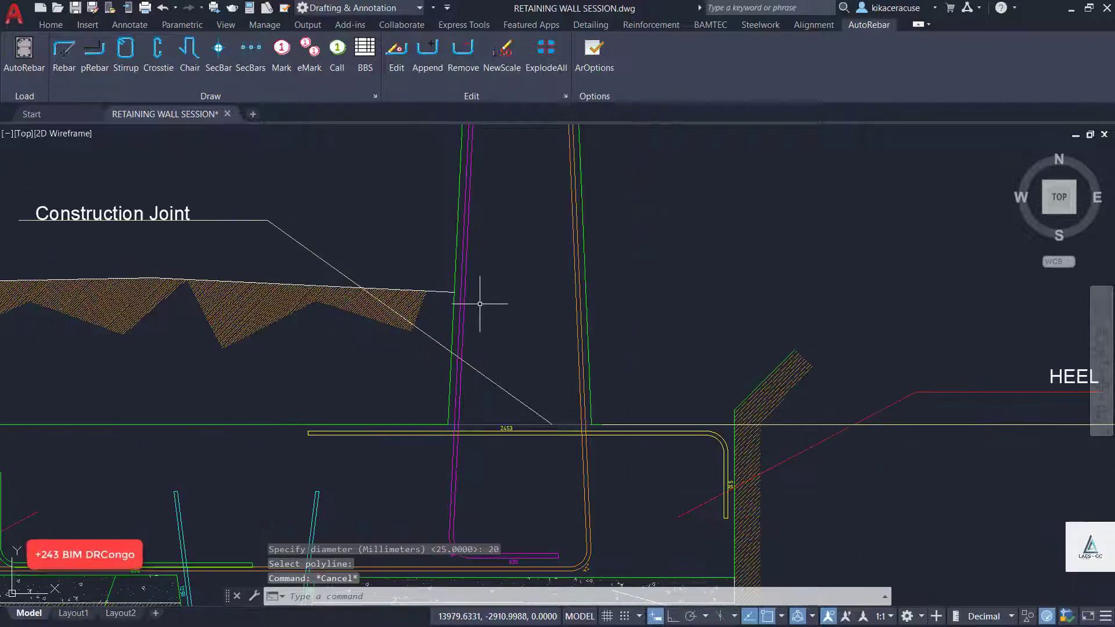
Switch to the detailing manual in Foxit PhantomPDF and compare its cantilever wall reinforcement detail with the bars in the AutoCAD drawing.
{"action": "key", "text": "alt+Tab"}
{"action": "key", "text": "alt+Tab"}
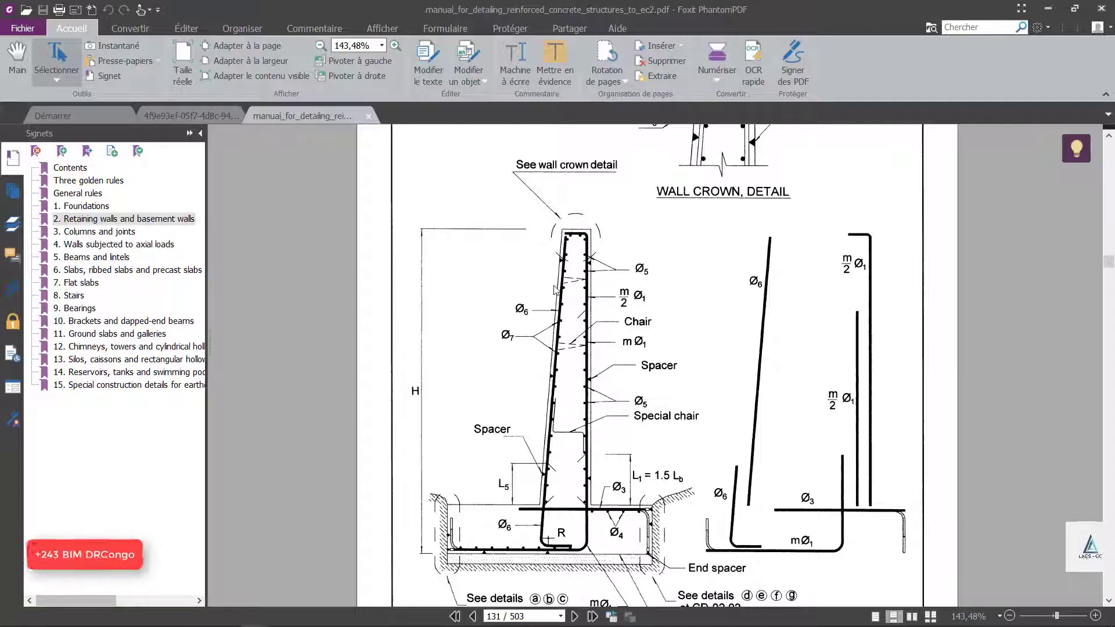
{"action": "key", "text": "alt+Tab"}
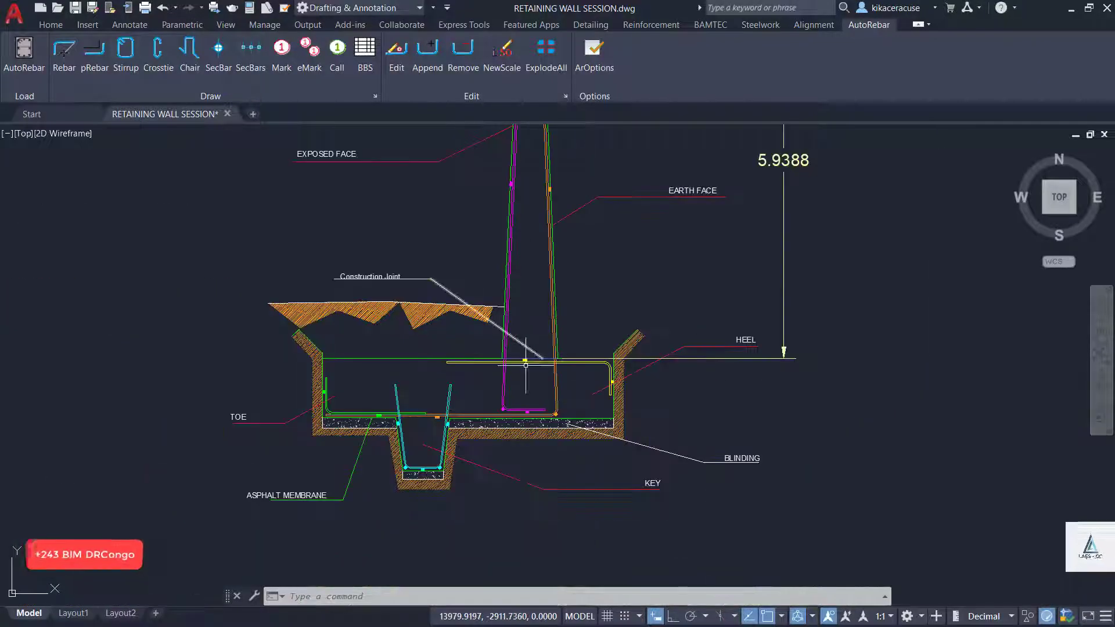
{"action": "scroll", "coordinate": [398, 422], "scroll_direction": "up", "scroll_amount": 4}
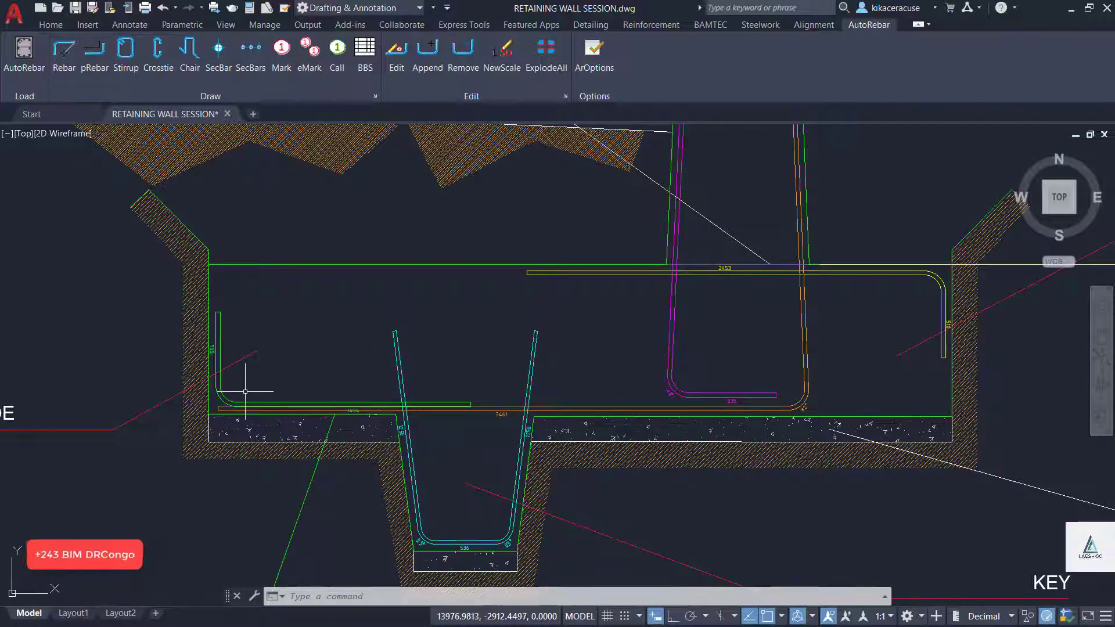
{"action": "key", "text": "alt+Tab"}
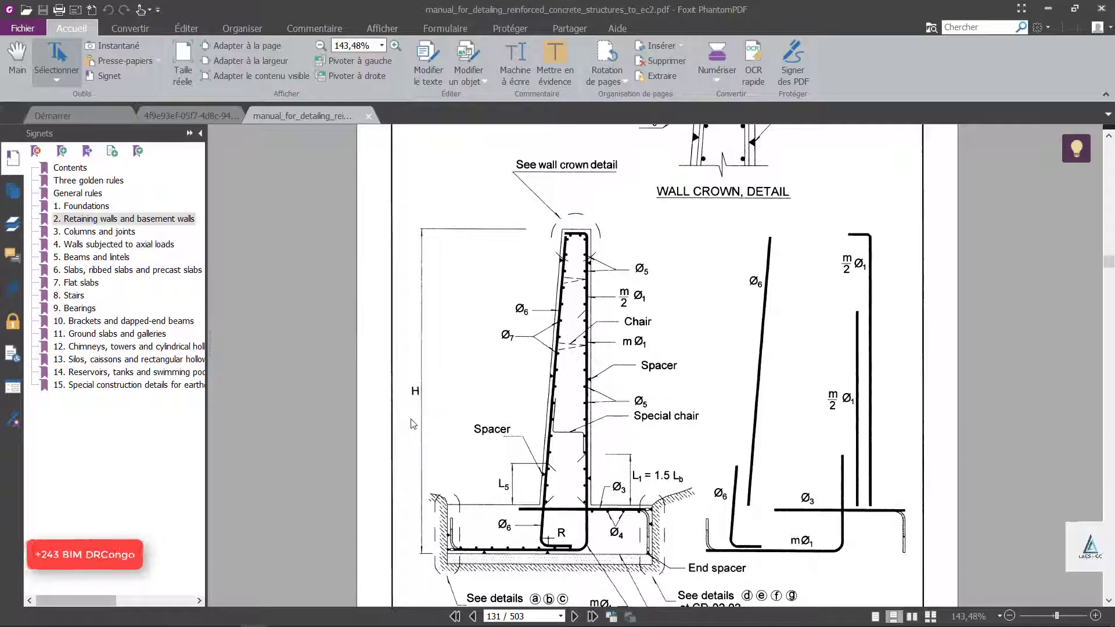
{"action": "key", "text": "alt+Tab"}
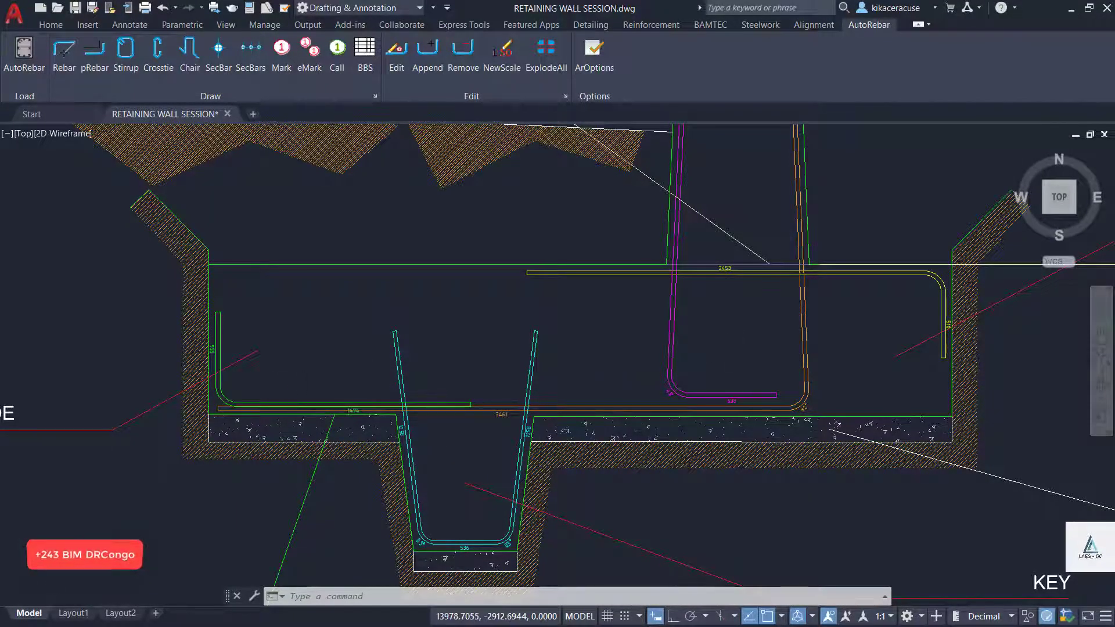
Place a row of 25 mm section bars at 200 mm spacing with SecBars along the earth-face bar, from its top bend to its bottom bend.
{"action": "scroll", "coordinate": [742, 361], "scroll_direction": "down", "scroll_amount": 5}
{"action": "scroll", "coordinate": [626, 229], "scroll_direction": "up", "scroll_amount": 7}
{"action": "scroll", "coordinate": [626, 229], "scroll_direction": "up", "scroll_amount": 6}
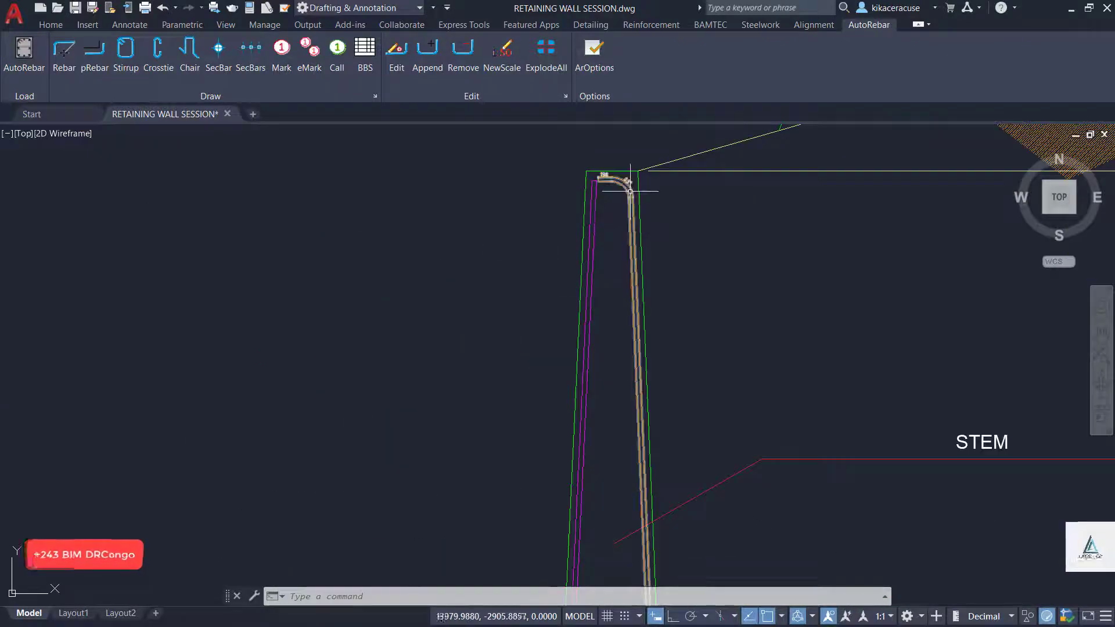
{"action": "left_click", "coordinate": [251, 49]}
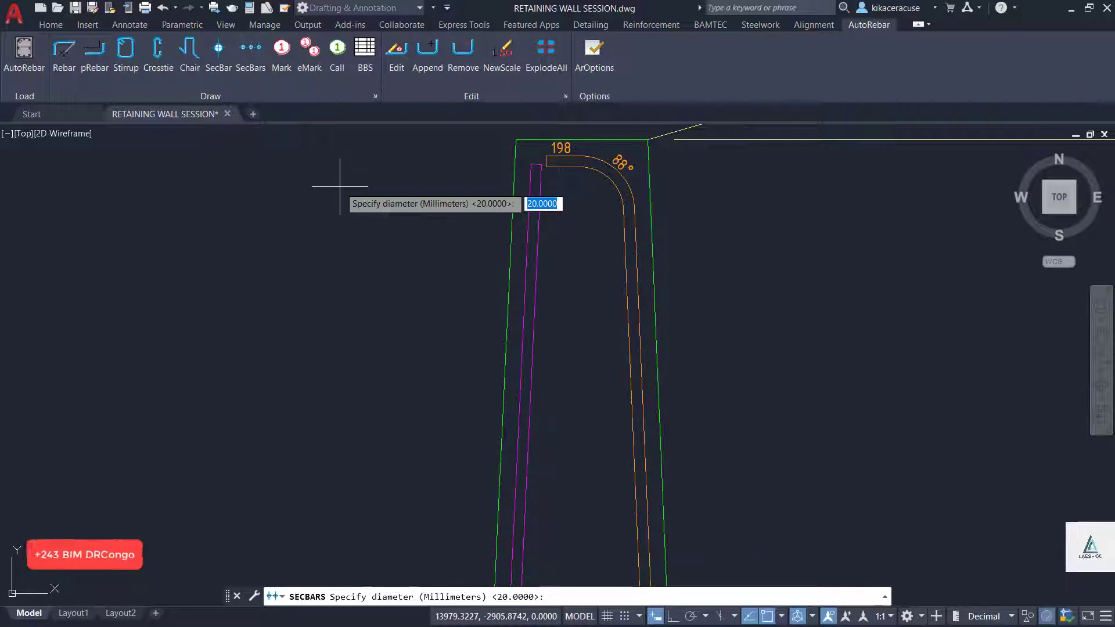
{"action": "key", "text": "Return"}
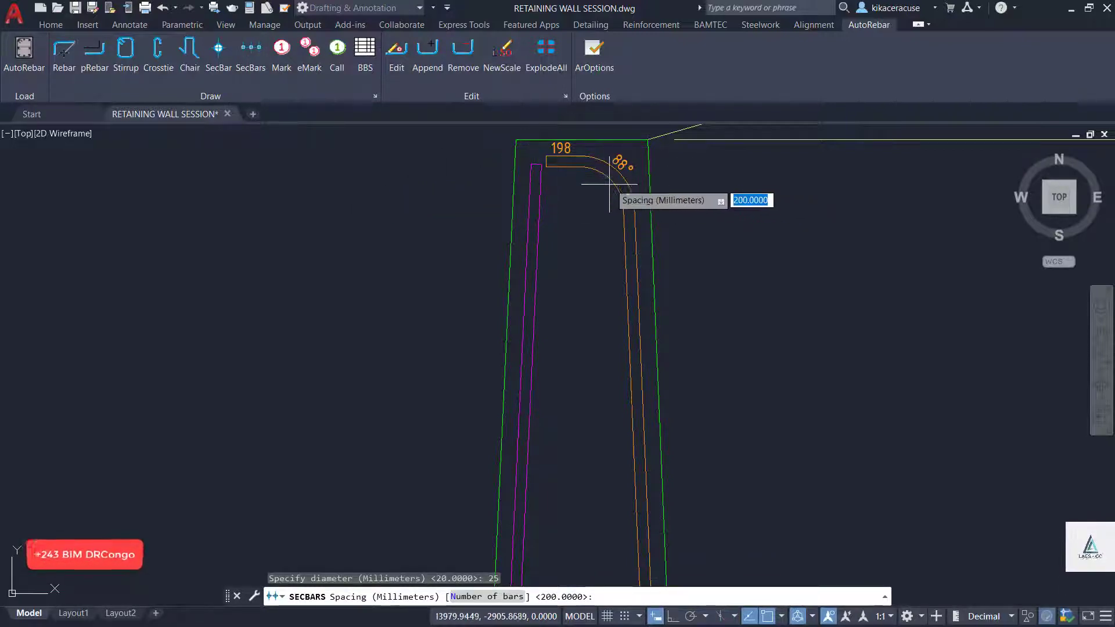
{"action": "key", "text": "Return"}
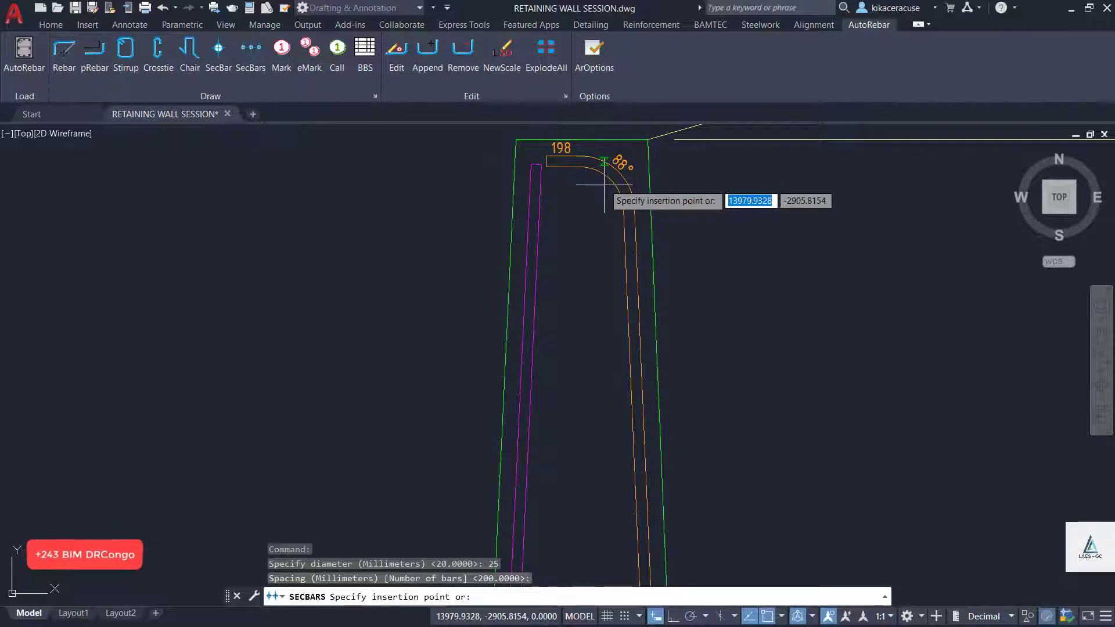
{"action": "scroll", "coordinate": [610, 191], "scroll_direction": "down", "scroll_amount": 5}
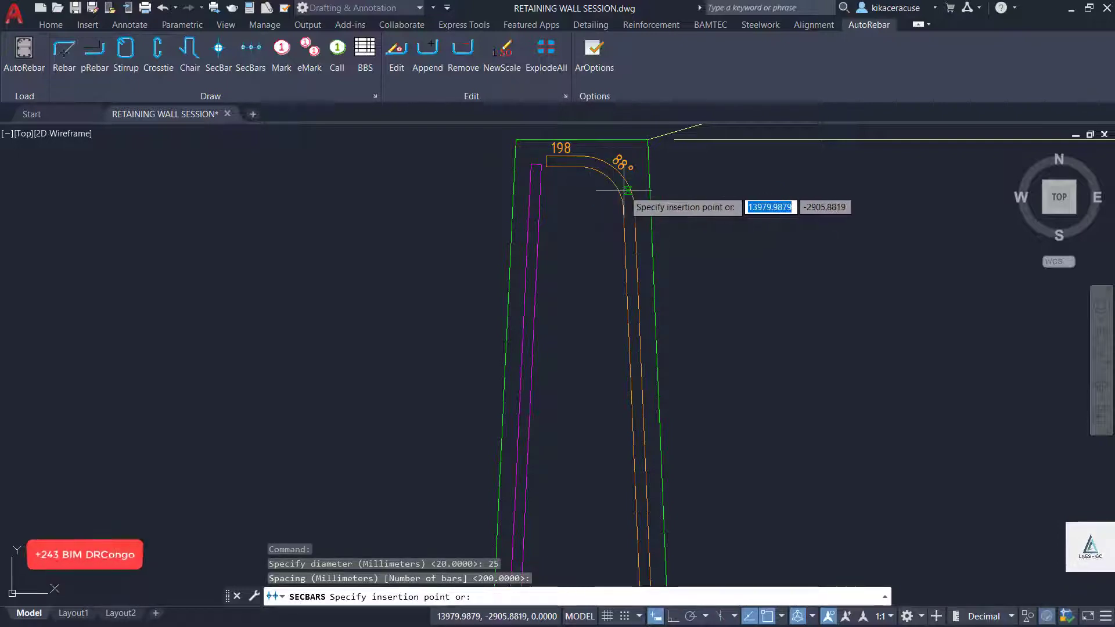
{"action": "left_click", "coordinate": [625, 161]}
{"action": "scroll", "coordinate": [625, 162], "scroll_direction": "down", "scroll_amount": 5}
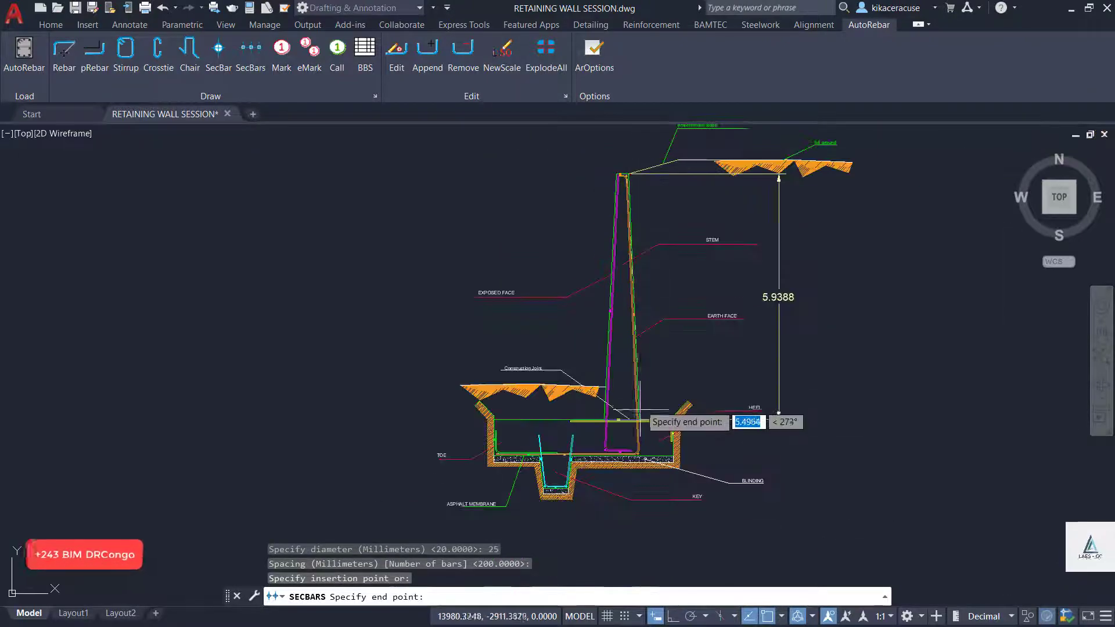
{"action": "scroll", "coordinate": [639, 421], "scroll_direction": "up", "scroll_amount": 7}
{"action": "scroll", "coordinate": [703, 354], "scroll_direction": "up", "scroll_amount": 3}
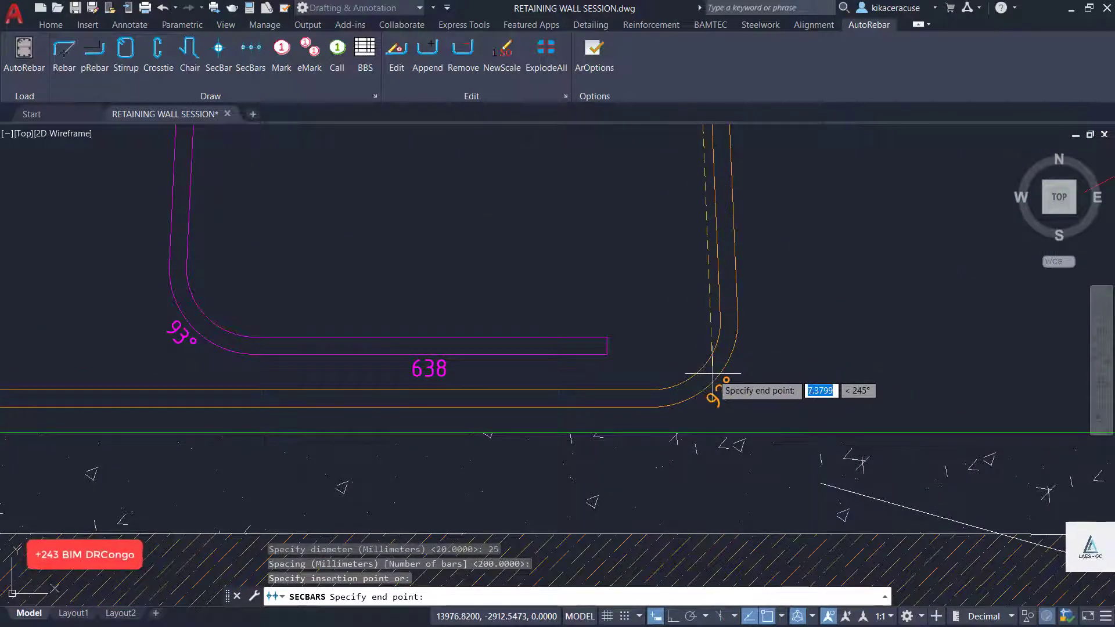
{"action": "left_click", "coordinate": [732, 350]}
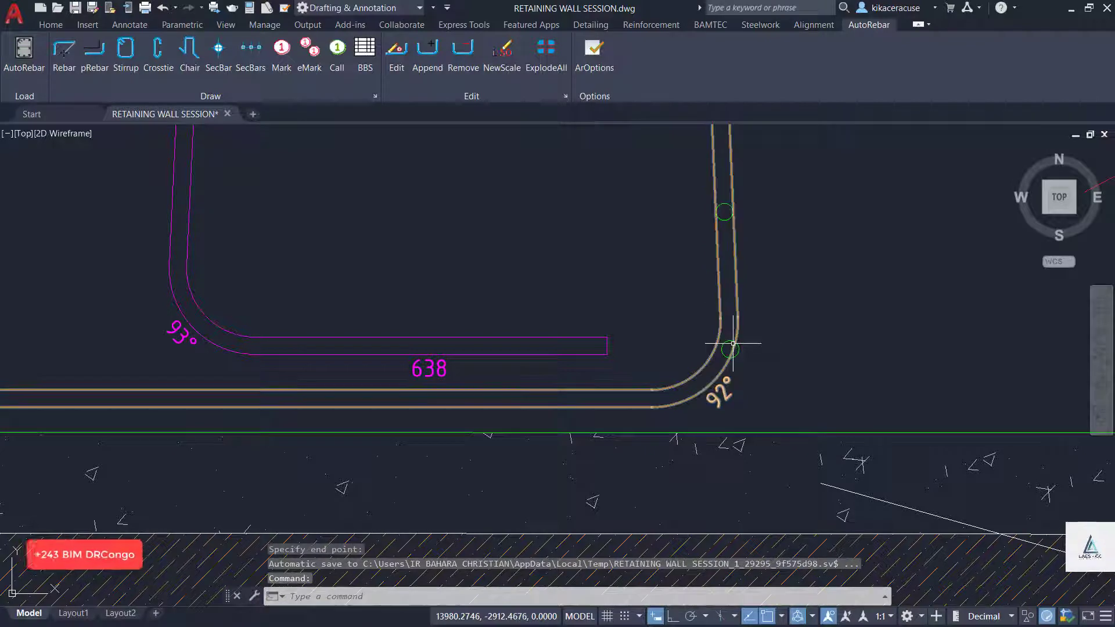
Stretch the bottom end of the section-bar row inward to the stem side of the earth-face bar's bottom bend.
{"action": "left_click", "coordinate": [733, 344]}
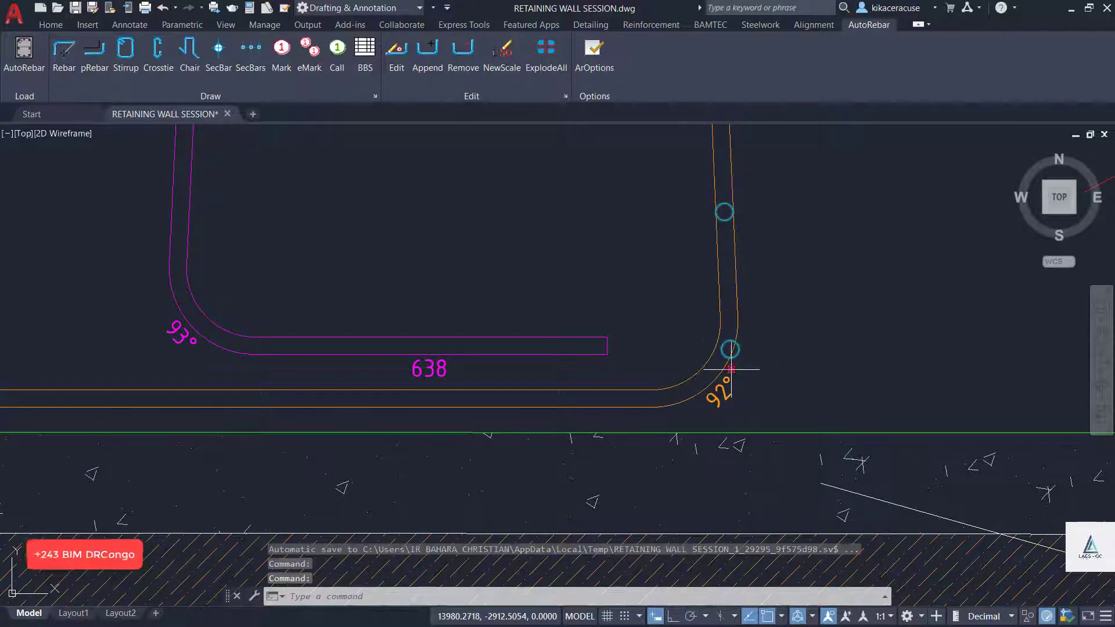
{"action": "left_click", "coordinate": [732, 369]}
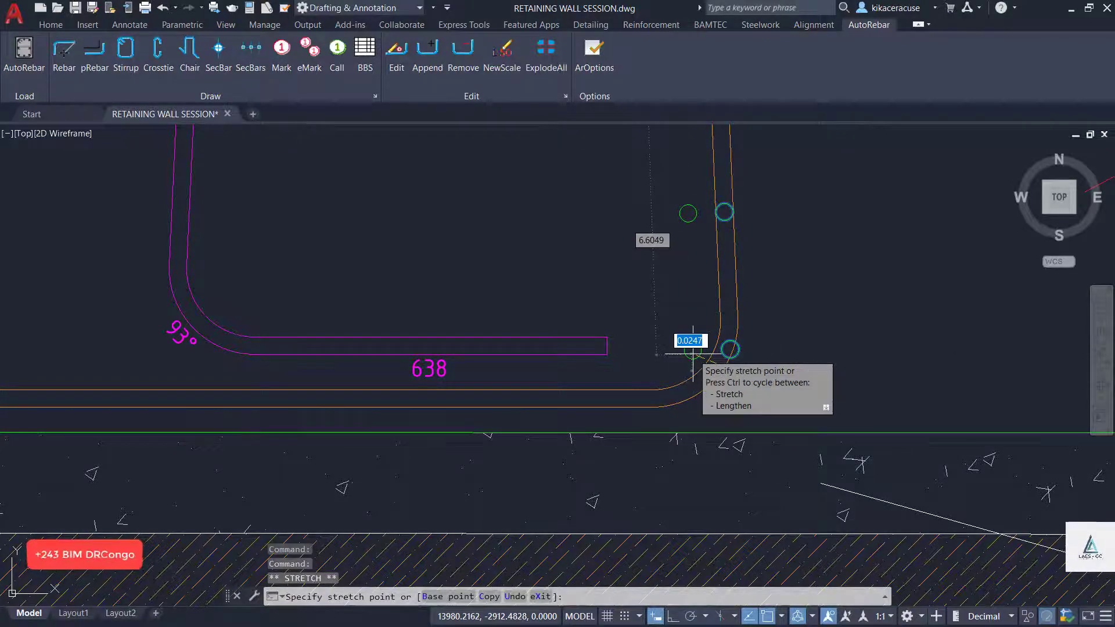
{"action": "left_click", "coordinate": [692, 352]}
Stretch the top end of the section-bar row inward to the inner side of the earth-face bar's top bend.
{"action": "scroll", "coordinate": [692, 385], "scroll_direction": "down", "scroll_amount": 5}
{"action": "scroll", "coordinate": [690, 137], "scroll_direction": "up", "scroll_amount": 8}
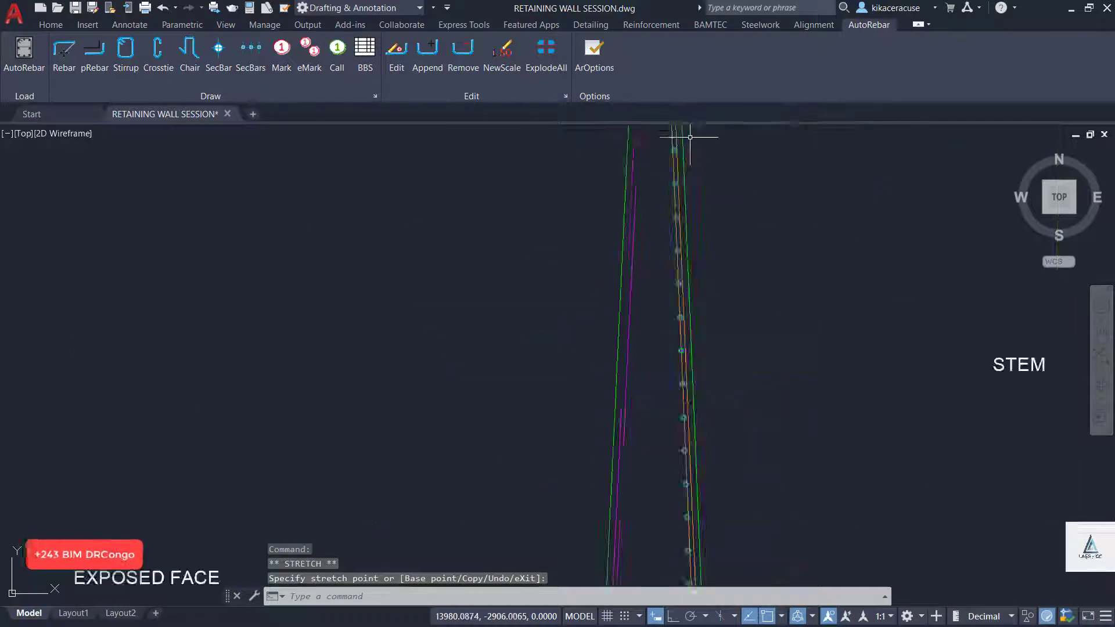
{"action": "scroll", "coordinate": [690, 137], "scroll_direction": "up", "scroll_amount": 2}
{"action": "scroll", "coordinate": [647, 312], "scroll_direction": "up", "scroll_amount": 2}
{"action": "scroll", "coordinate": [647, 311], "scroll_direction": "down", "scroll_amount": 5}
{"action": "scroll", "coordinate": [646, 252], "scroll_direction": "up", "scroll_amount": 3}
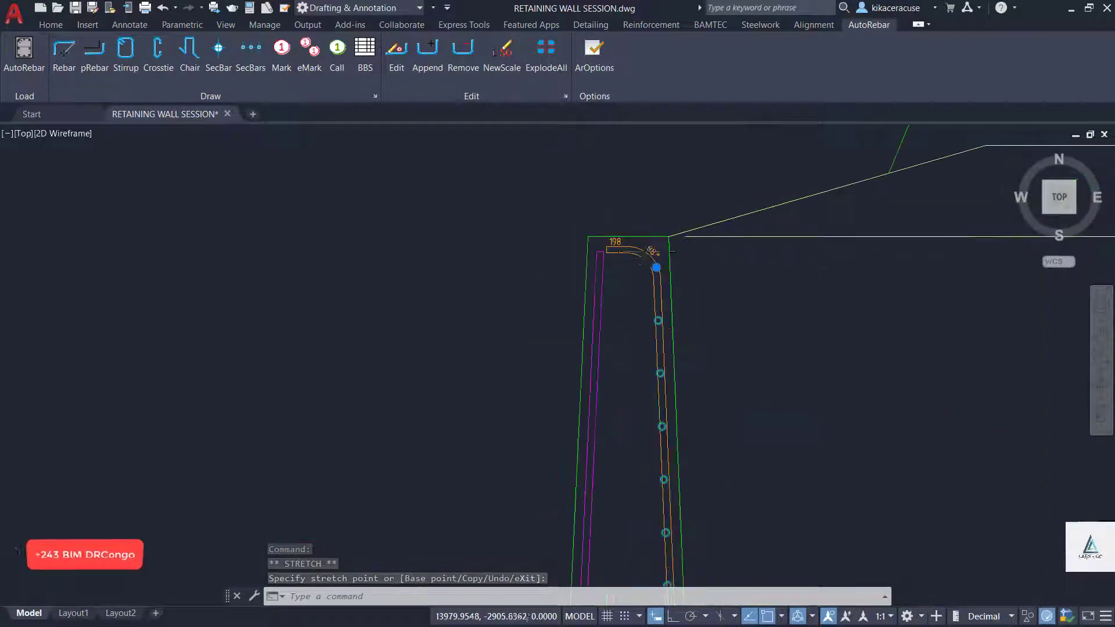
{"action": "scroll", "coordinate": [650, 257], "scroll_direction": "up", "scroll_amount": 2}
{"action": "left_click", "coordinate": [661, 273]}
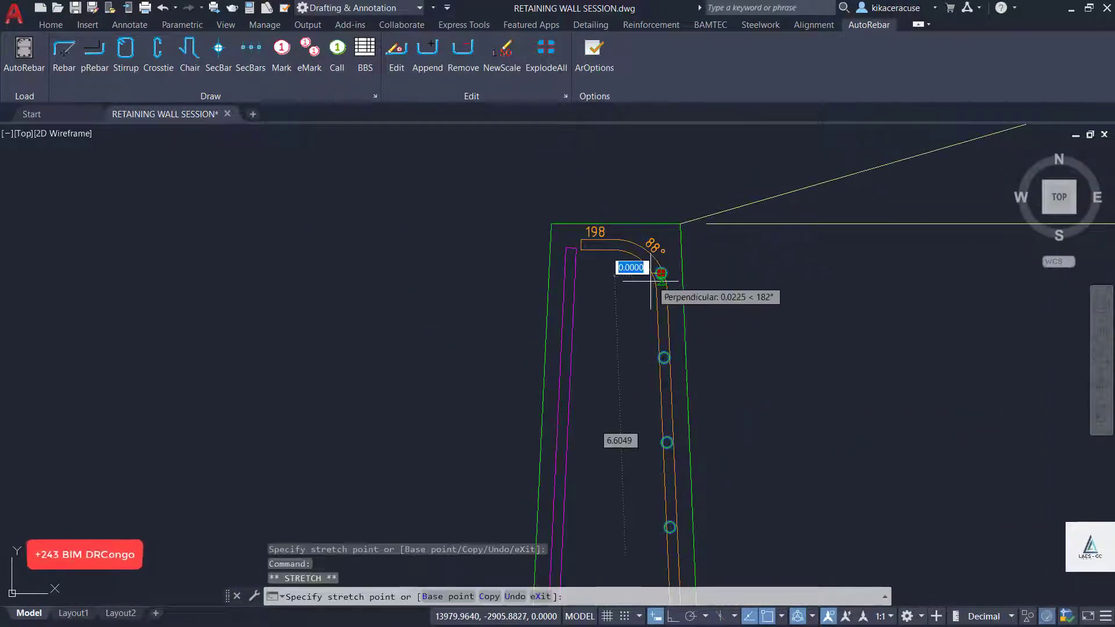
{"action": "scroll", "coordinate": [650, 269], "scroll_direction": "up", "scroll_amount": 5}
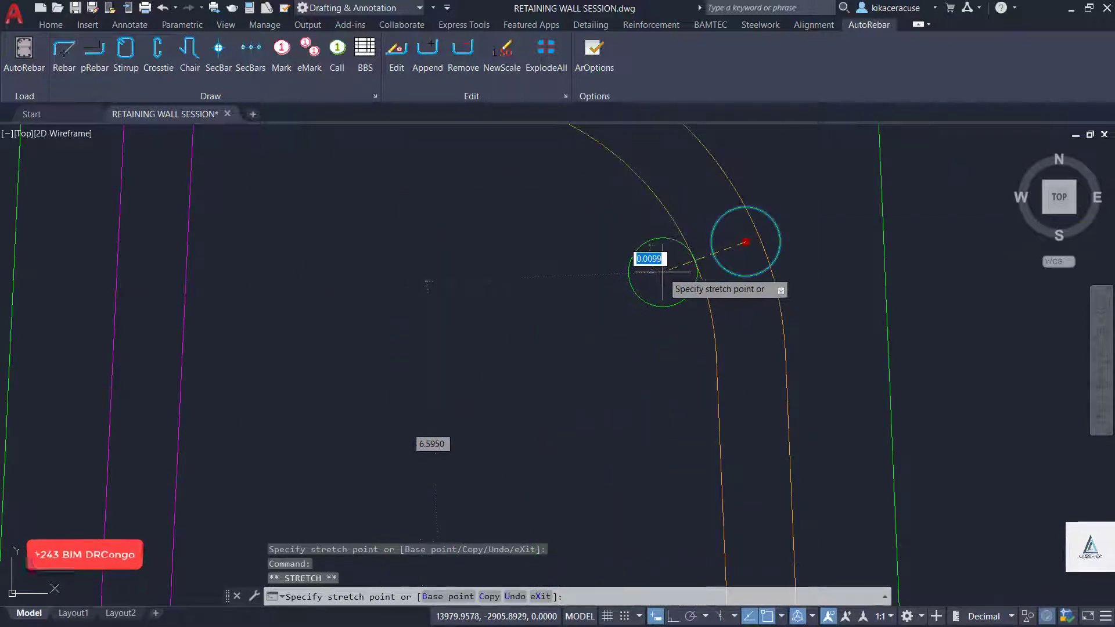
{"action": "left_click", "coordinate": [652, 268]}
{"action": "scroll", "coordinate": [642, 247], "scroll_direction": "down", "scroll_amount": 6}
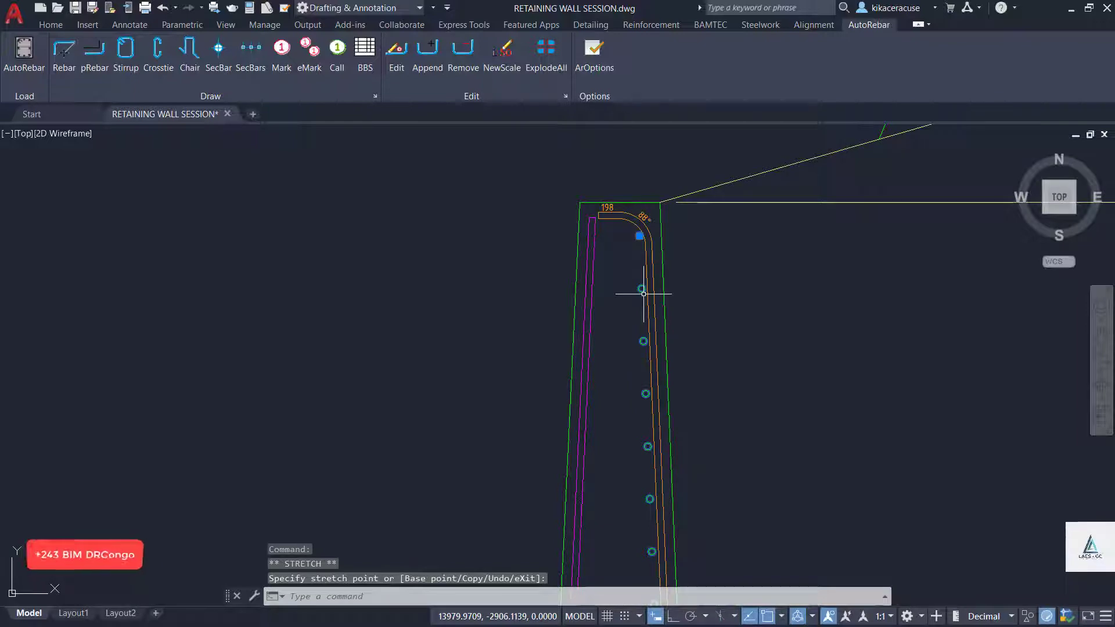
{"action": "scroll", "coordinate": [642, 294], "scroll_direction": "down", "scroll_amount": 5}
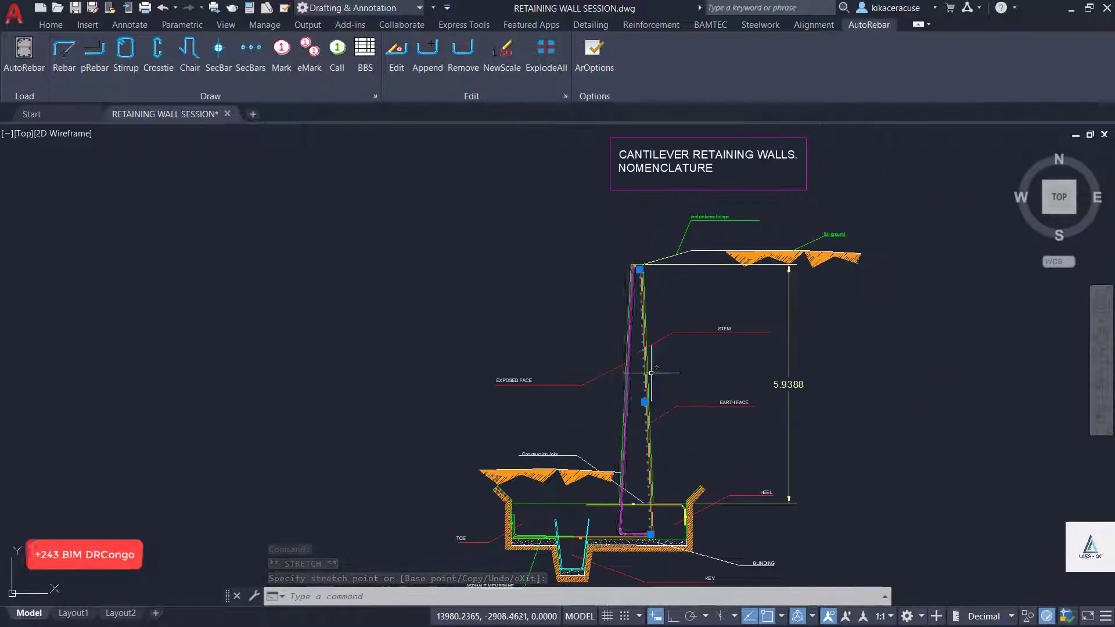
Mirror the section-bar row about a near-vertical line through the middle of the stem, keeping the original row.
{"action": "scroll", "coordinate": [652, 372], "scroll_direction": "up", "scroll_amount": 6}
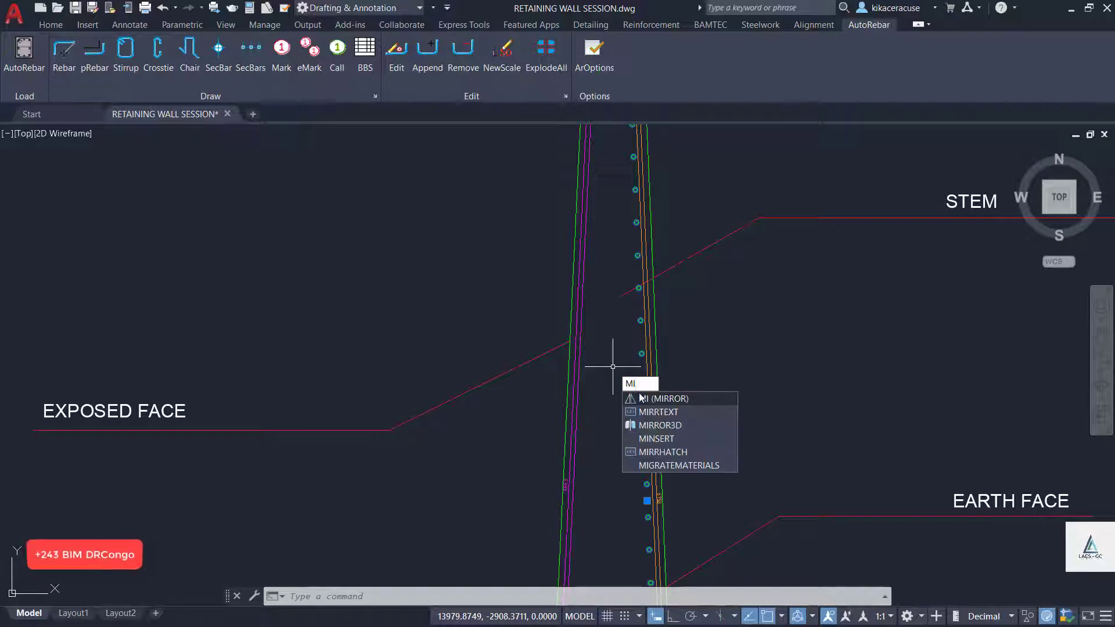
{"action": "left_click", "coordinate": [642, 398]}
{"action": "scroll", "coordinate": [651, 392], "scroll_direction": "down", "scroll_amount": 5}
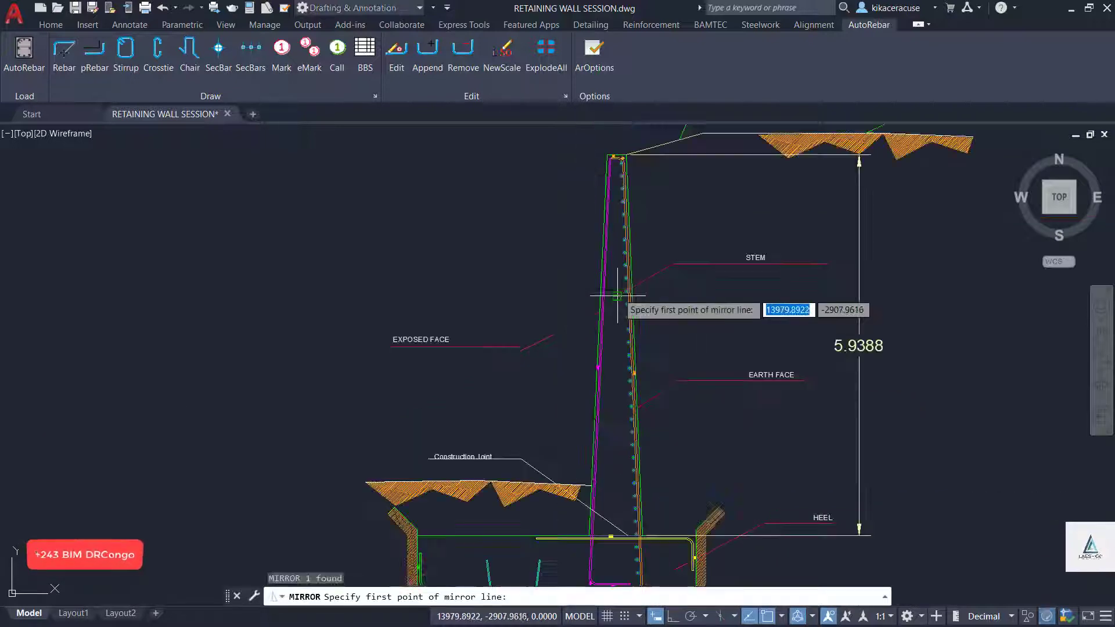
{"action": "left_click", "coordinate": [622, 540]}
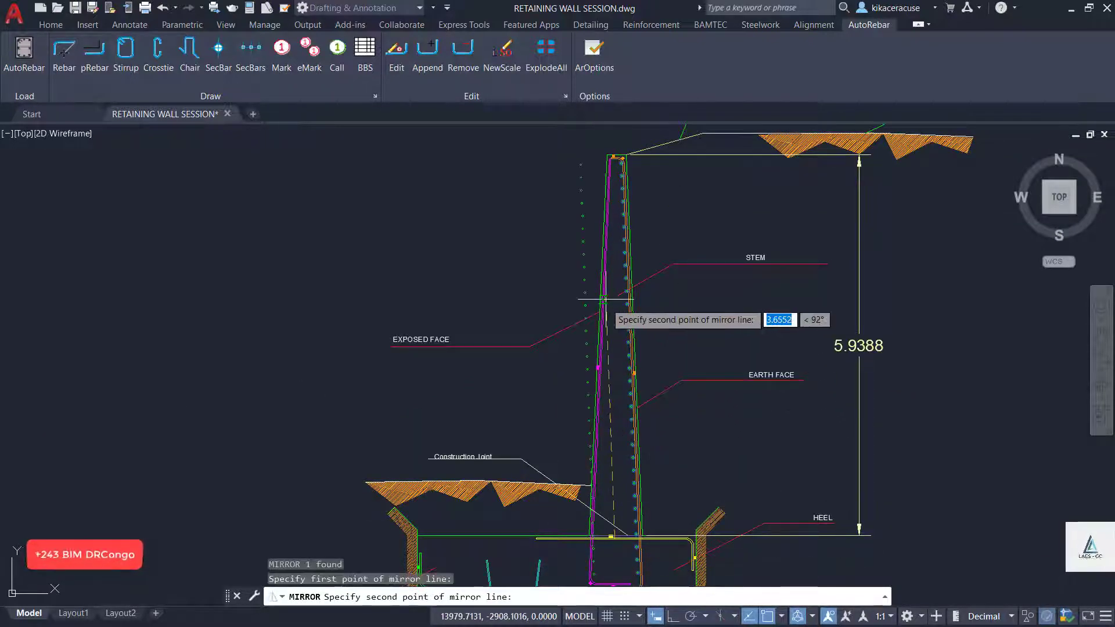
{"action": "scroll", "coordinate": [617, 153], "scroll_direction": "up", "scroll_amount": 6}
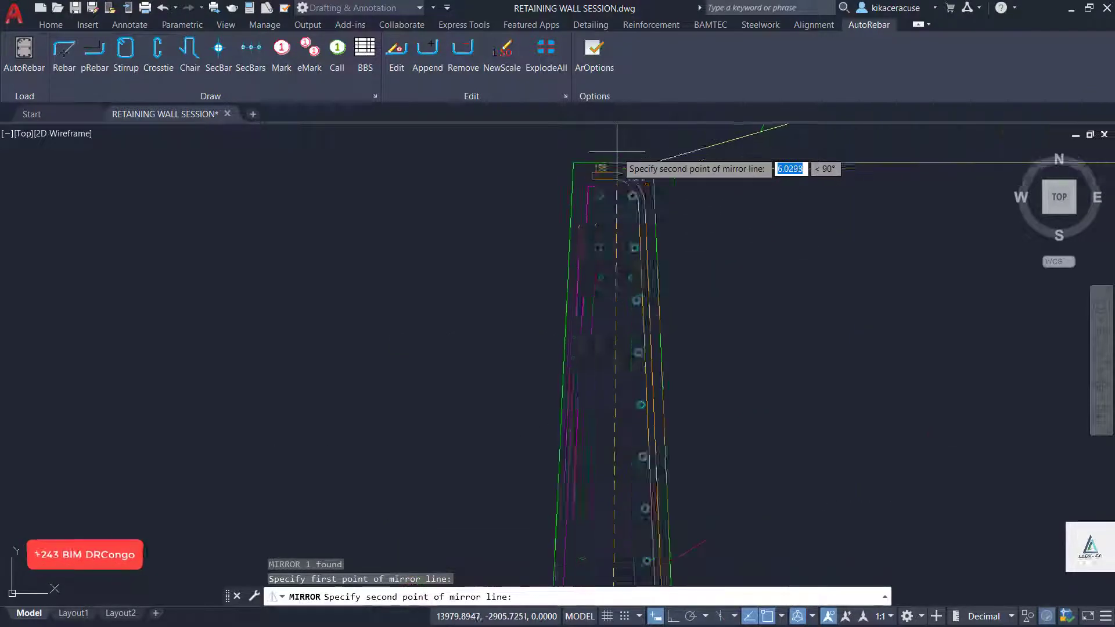
{"action": "scroll", "coordinate": [617, 153], "scroll_direction": "up", "scroll_amount": 2}
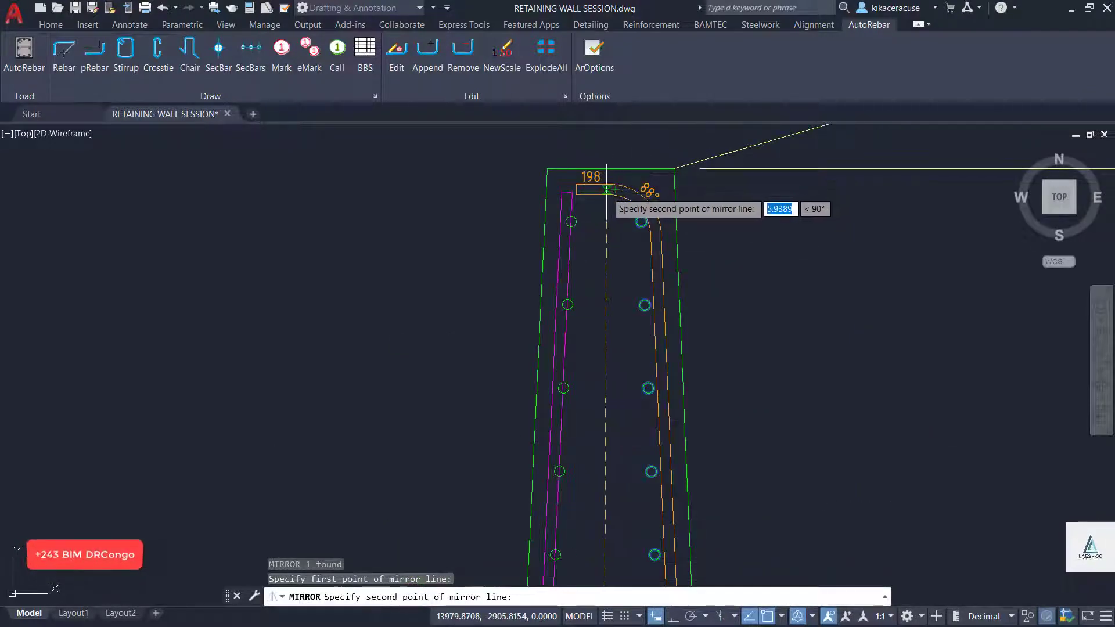
{"action": "left_click", "coordinate": [611, 196]}
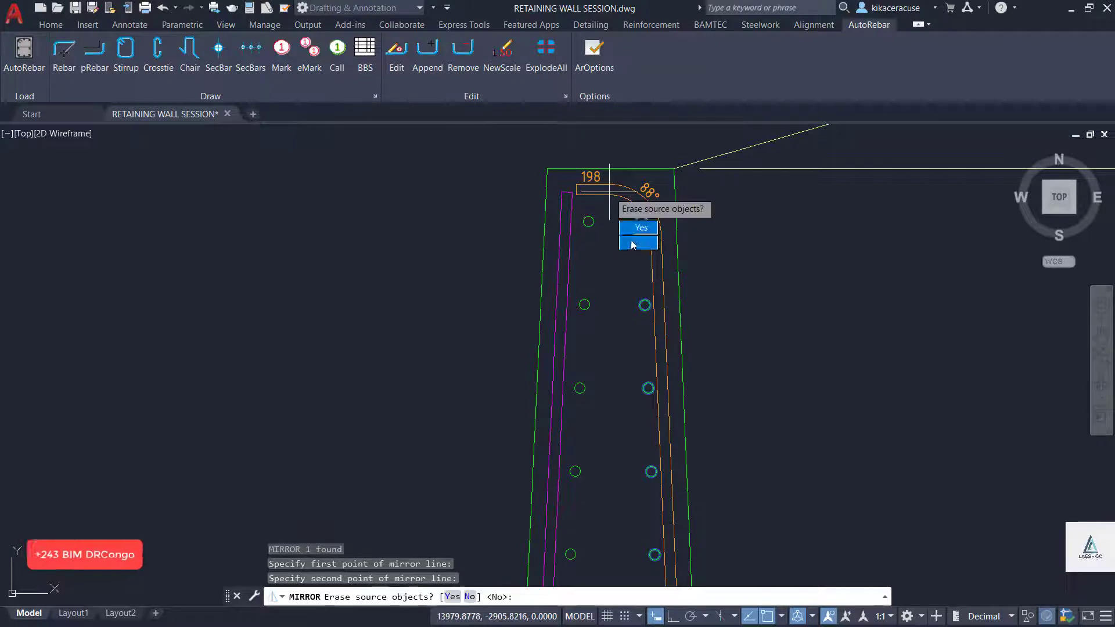
{"action": "key", "text": "Return"}
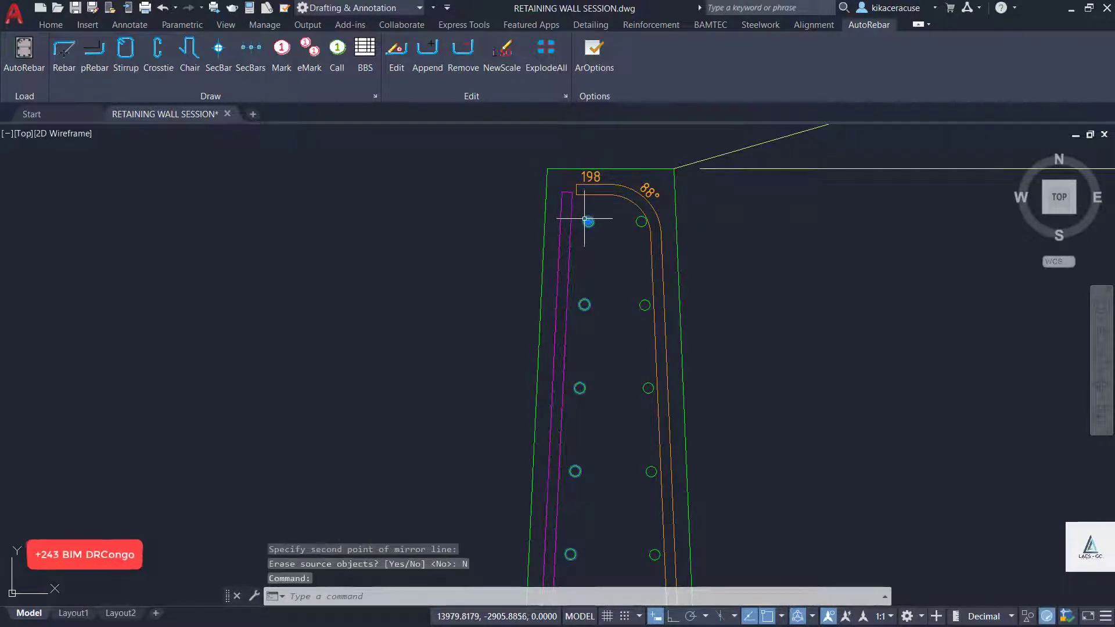
With Ortho on, stretch the top end of the mirrored row horizontally toward the magenta exposed-face bar.
{"action": "left_click", "coordinate": [588, 221]}
{"action": "scroll", "coordinate": [572, 188], "scroll_direction": "up", "scroll_amount": 4}
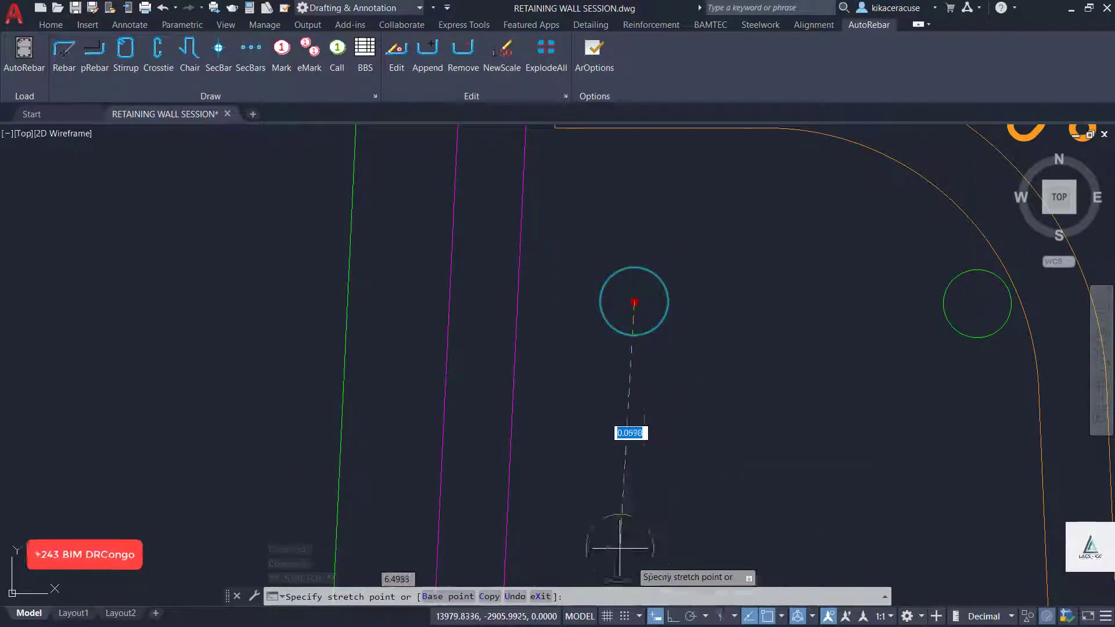
{"action": "key", "text": "F8"}
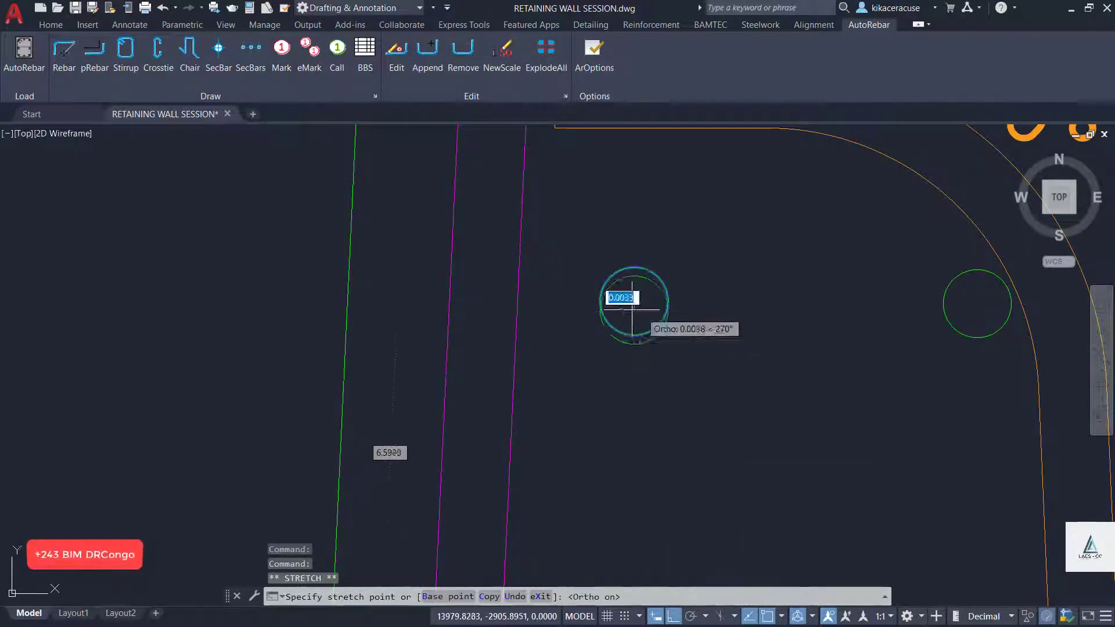
{"action": "left_click", "coordinate": [556, 285]}
{"action": "scroll", "coordinate": [552, 299], "scroll_direction": "down", "scroll_amount": 8}
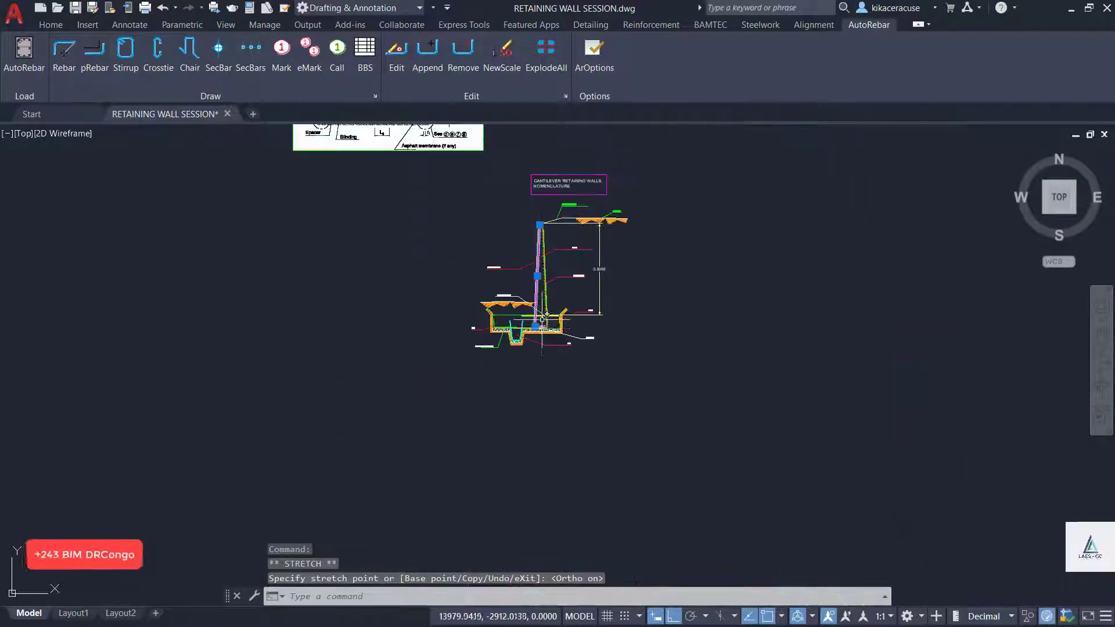
{"action": "scroll", "coordinate": [543, 319], "scroll_direction": "up", "scroll_amount": 10}
{"action": "scroll", "coordinate": [453, 232], "scroll_direction": "down", "scroll_amount": 2}
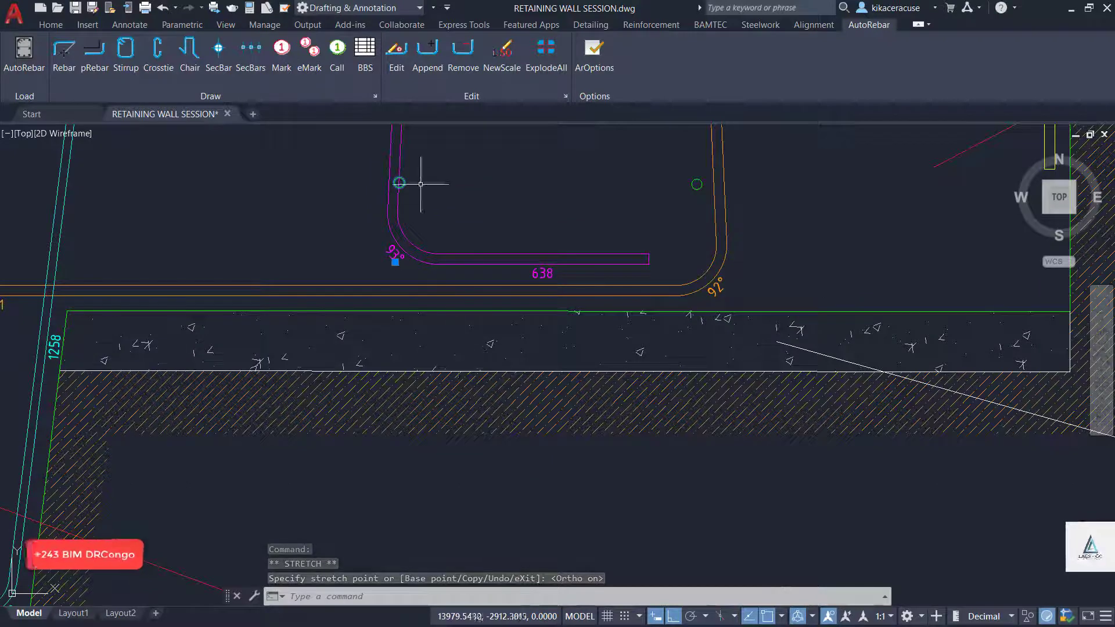
{"action": "left_click", "coordinate": [399, 183]}
{"action": "scroll", "coordinate": [402, 183], "scroll_direction": "up", "scroll_amount": 7}
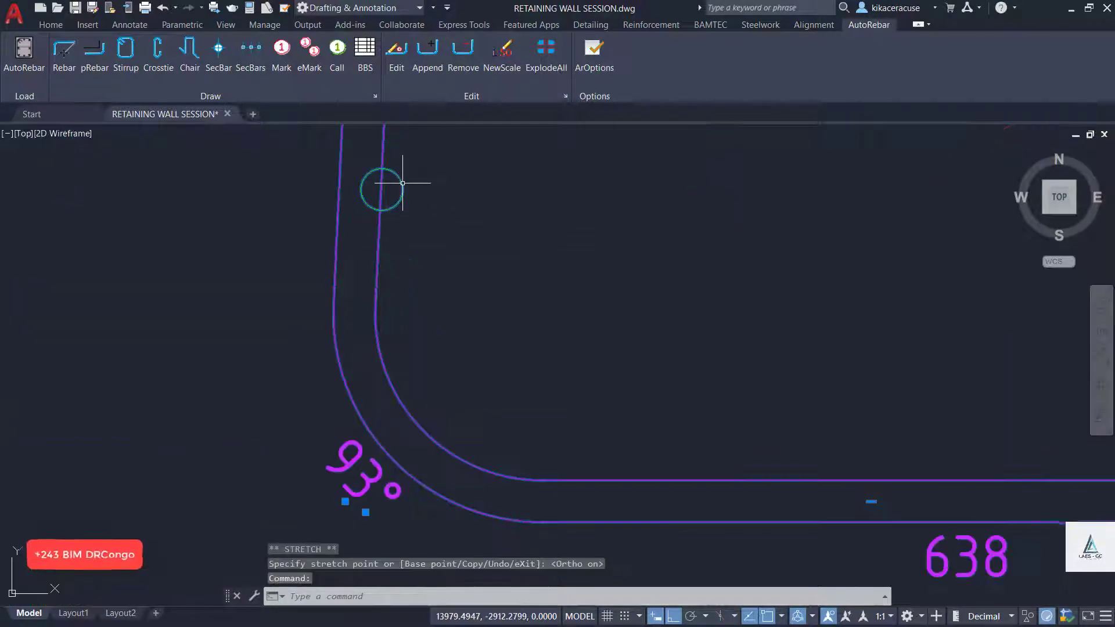
{"action": "key", "text": "Escape"}
{"action": "left_click", "coordinate": [399, 178]}
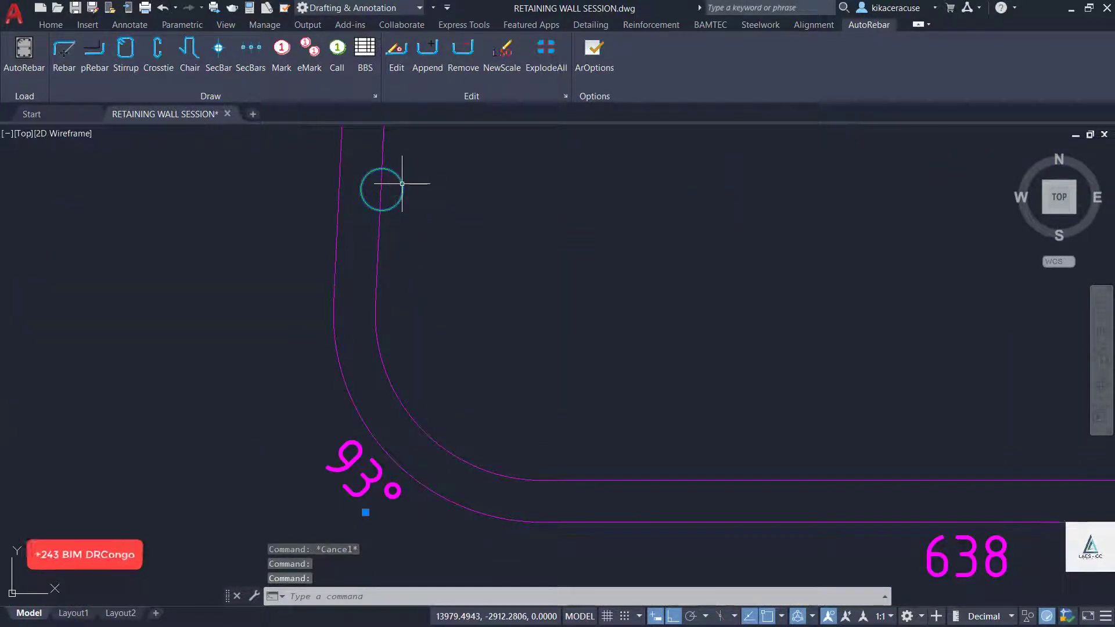
{"action": "scroll", "coordinate": [386, 250], "scroll_direction": "down", "scroll_amount": 4}
{"action": "scroll", "coordinate": [395, 277], "scroll_direction": "up", "scroll_amount": 4}
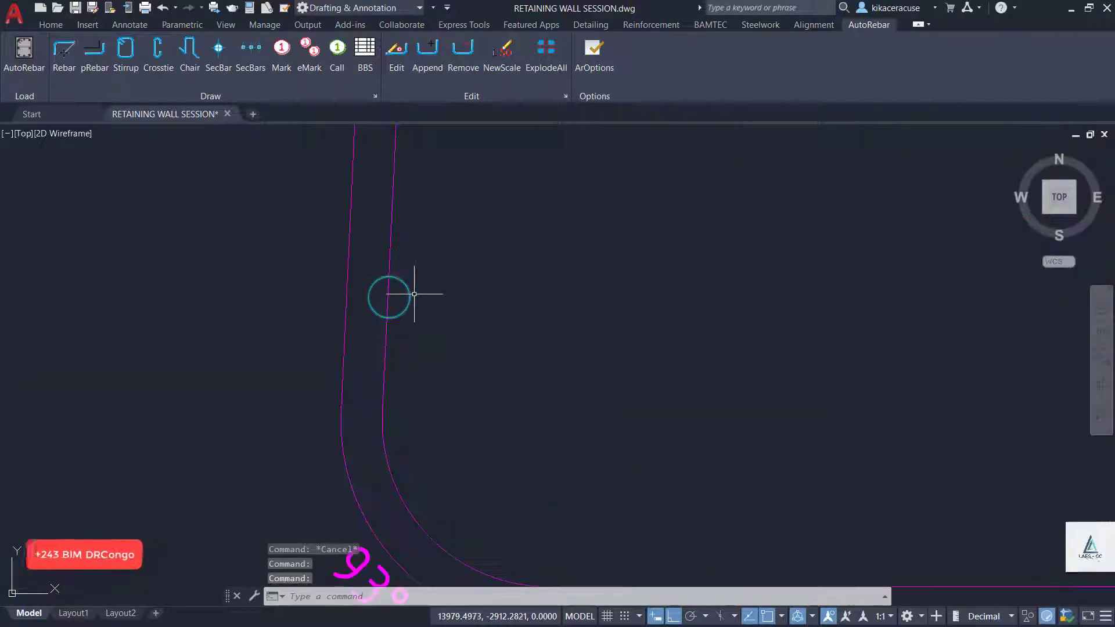
{"action": "key", "text": "Escape"}
Stretch the bottom end of the mirrored row horizontally inward to the inner side of the magenta exposed-face bar.
{"action": "scroll", "coordinate": [412, 393], "scroll_direction": "down", "scroll_amount": 5}
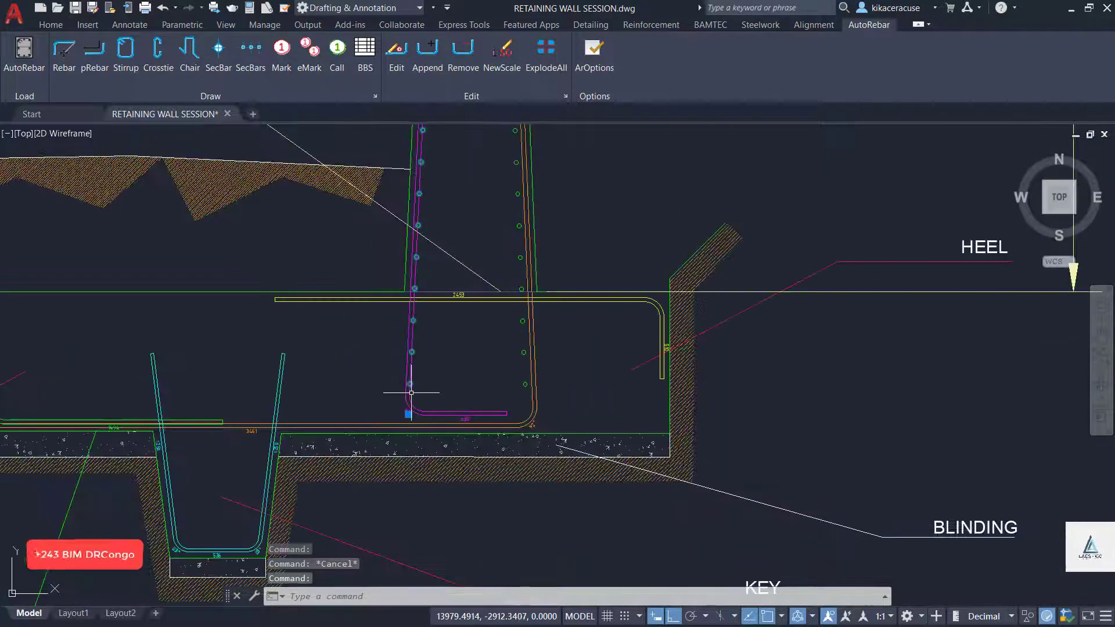
{"action": "scroll", "coordinate": [423, 259], "scroll_direction": "down", "scroll_amount": 4}
{"action": "scroll", "coordinate": [427, 205], "scroll_direction": "up", "scroll_amount": 8}
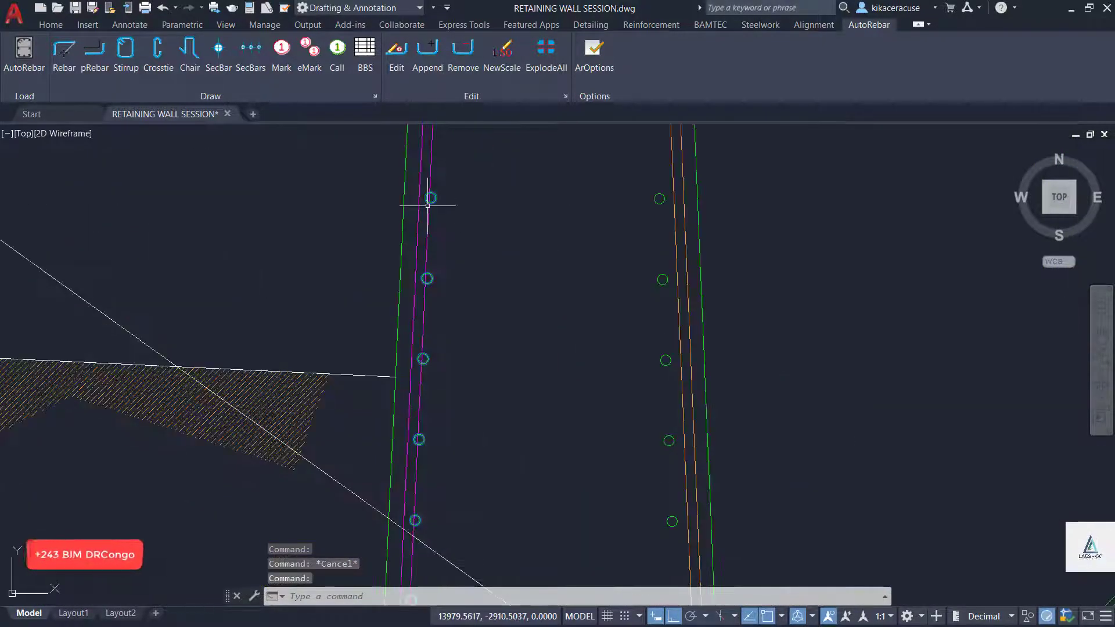
{"action": "scroll", "coordinate": [421, 253], "scroll_direction": "down", "scroll_amount": 6}
{"action": "scroll", "coordinate": [415, 387], "scroll_direction": "up", "scroll_amount": 8}
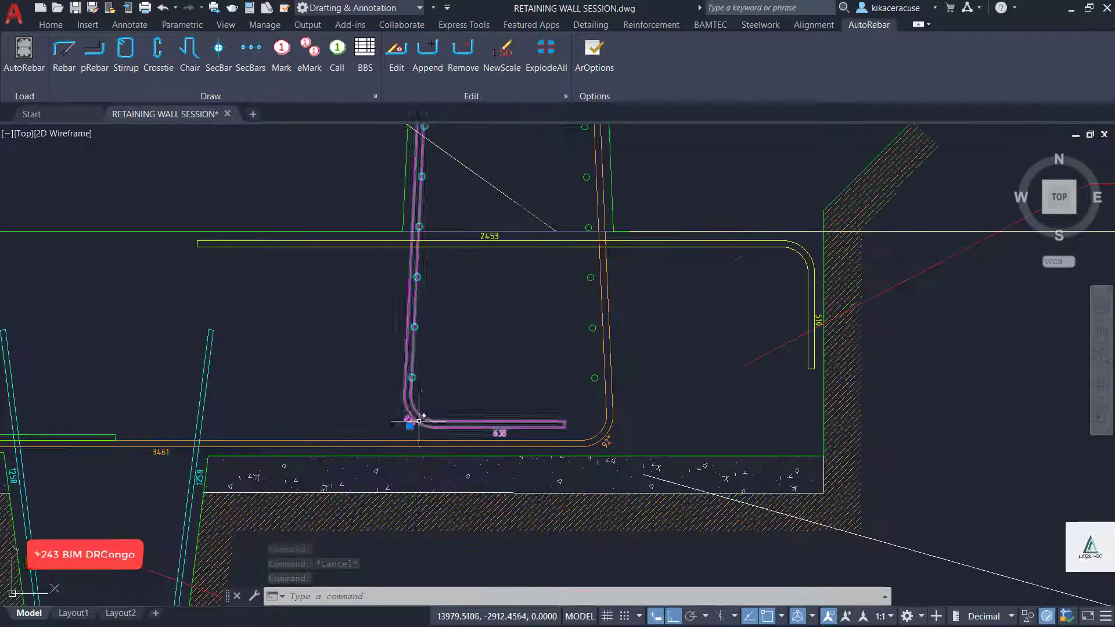
{"action": "left_click", "coordinate": [375, 440]}
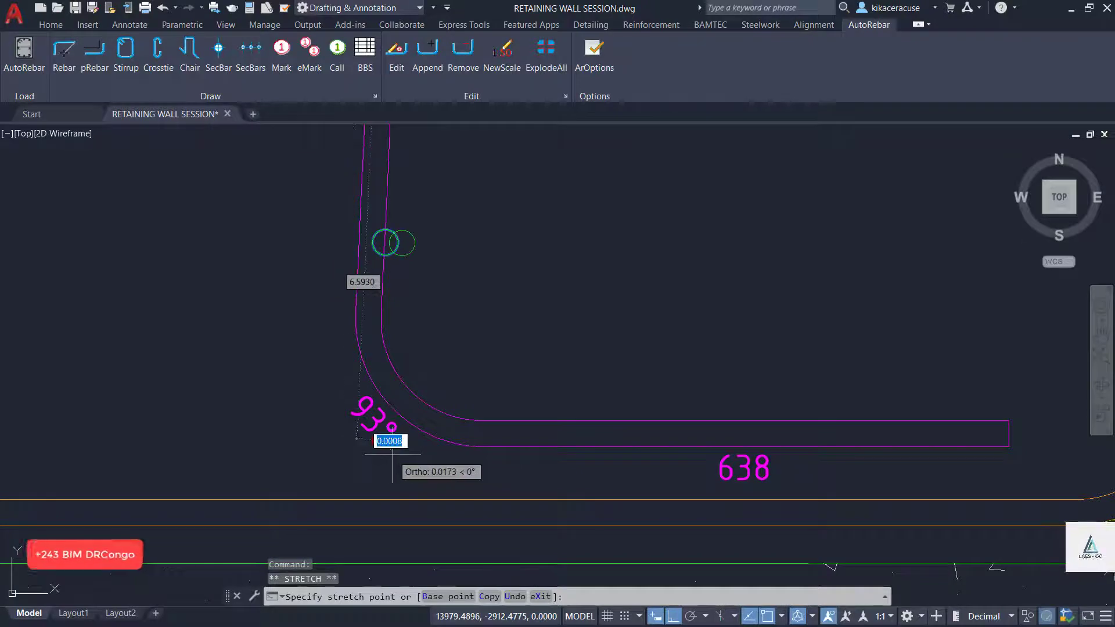
{"action": "left_click", "coordinate": [393, 455]}
{"action": "scroll", "coordinate": [412, 431], "scroll_direction": "down", "scroll_amount": 8}
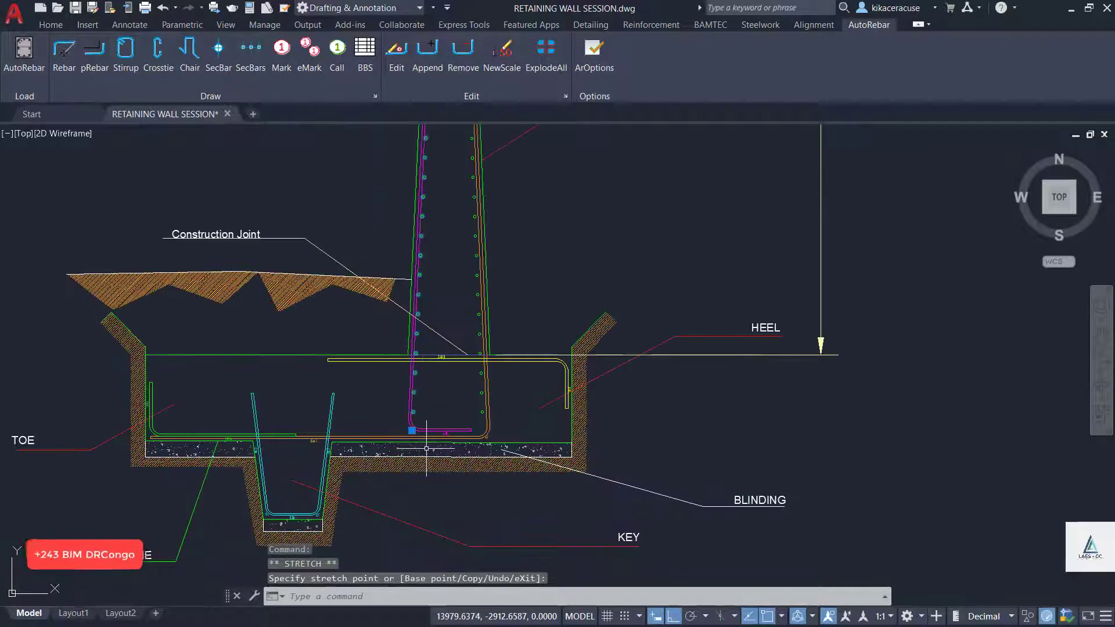
Check the cantilever wall detail in the Foxit PhantomPDF manual against both section-bar rows at the stem base in the AutoCAD drawing.
{"action": "scroll", "coordinate": [427, 448], "scroll_direction": "up", "scroll_amount": 8}
{"action": "key", "text": "alt+Tab"}
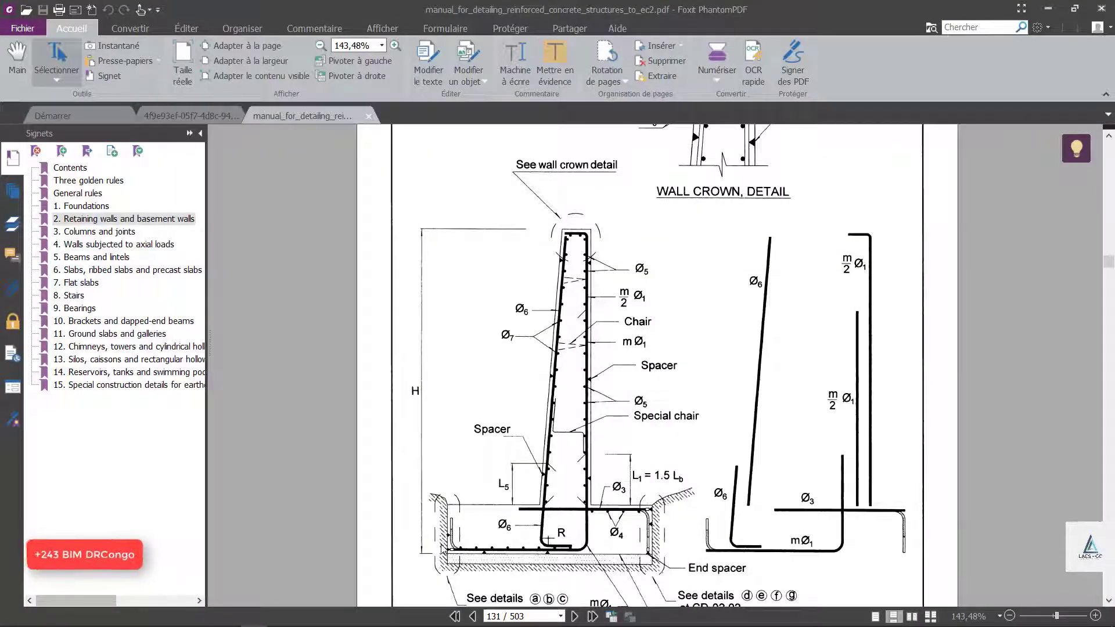
{"action": "key", "text": "alt+Tab"}
{"action": "scroll", "coordinate": [477, 443], "scroll_direction": "down", "scroll_amount": 8}
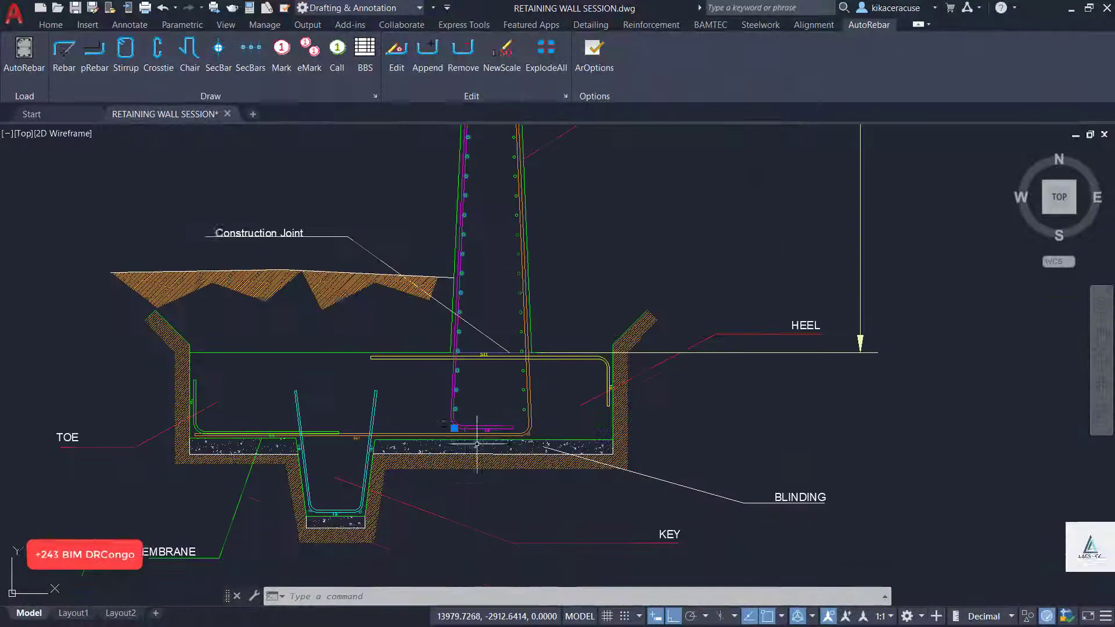
{"action": "scroll", "coordinate": [443, 371], "scroll_direction": "up", "scroll_amount": 5}
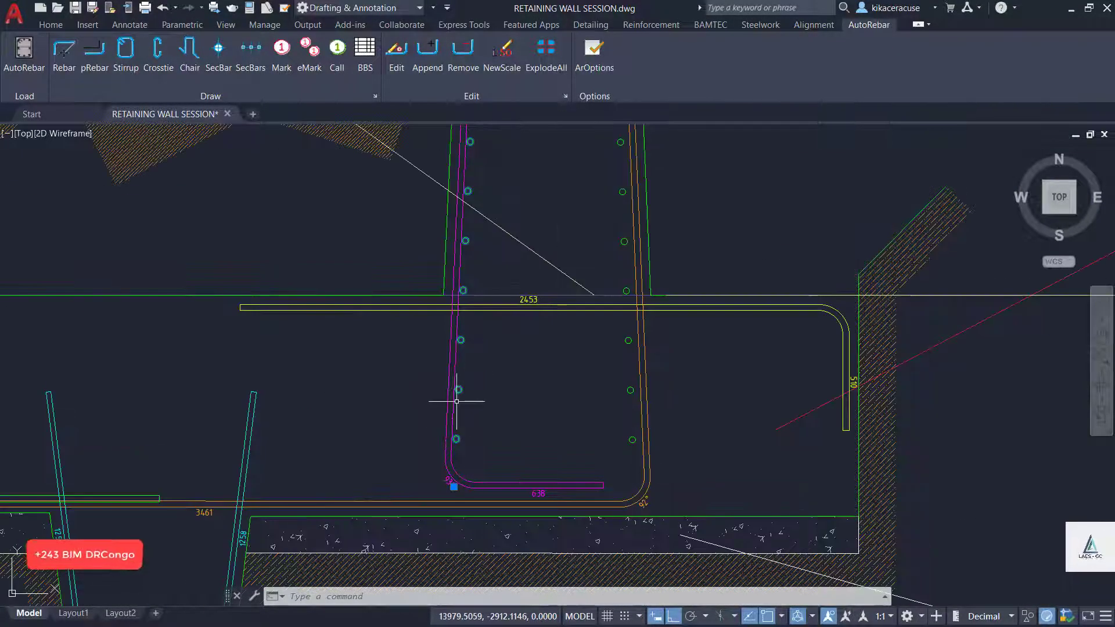
{"action": "scroll", "coordinate": [458, 433], "scroll_direction": "up", "scroll_amount": 2}
{"action": "scroll", "coordinate": [456, 443], "scroll_direction": "down", "scroll_amount": 2}
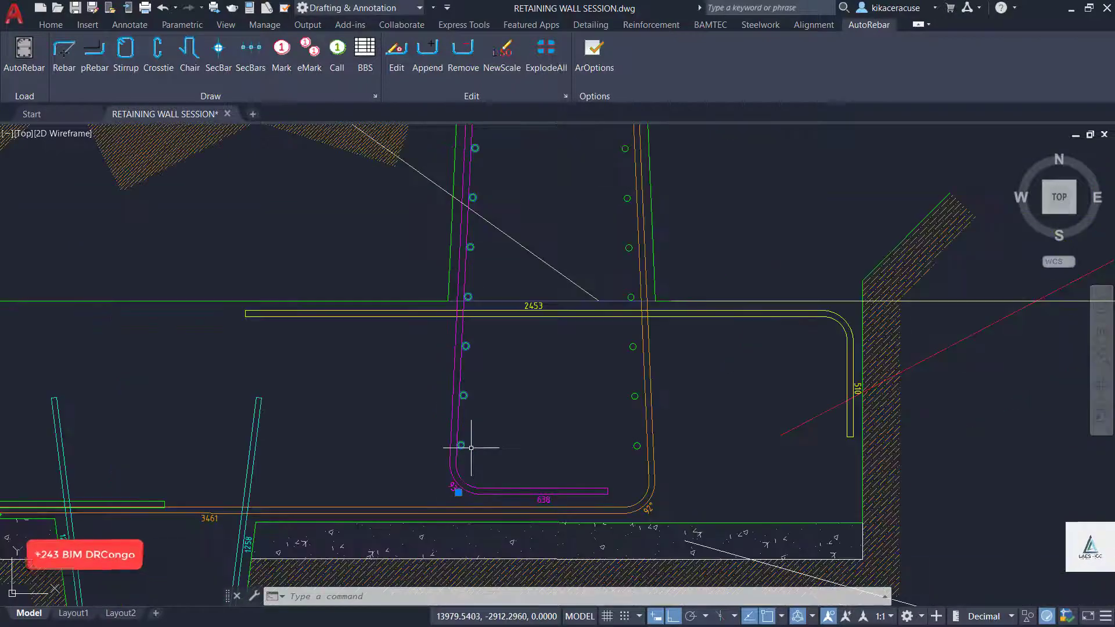
{"action": "scroll", "coordinate": [464, 447], "scroll_direction": "up", "scroll_amount": 2}
{"action": "scroll", "coordinate": [468, 447], "scroll_direction": "down", "scroll_amount": 2}
{"action": "scroll", "coordinate": [568, 444], "scroll_direction": "down", "scroll_amount": 2}
{"action": "scroll", "coordinate": [572, 456], "scroll_direction": "up", "scroll_amount": 2}
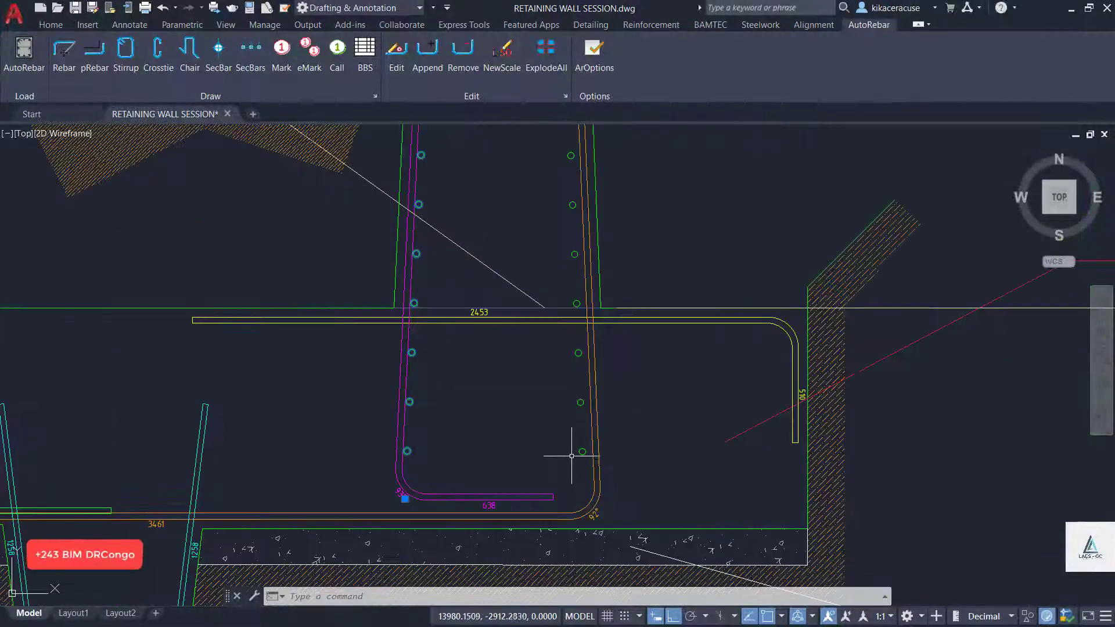
Stretch the bottom end of the earth-face section-bar row up to the construction joint level at the top of the base.
{"action": "left_click", "coordinate": [584, 499]}
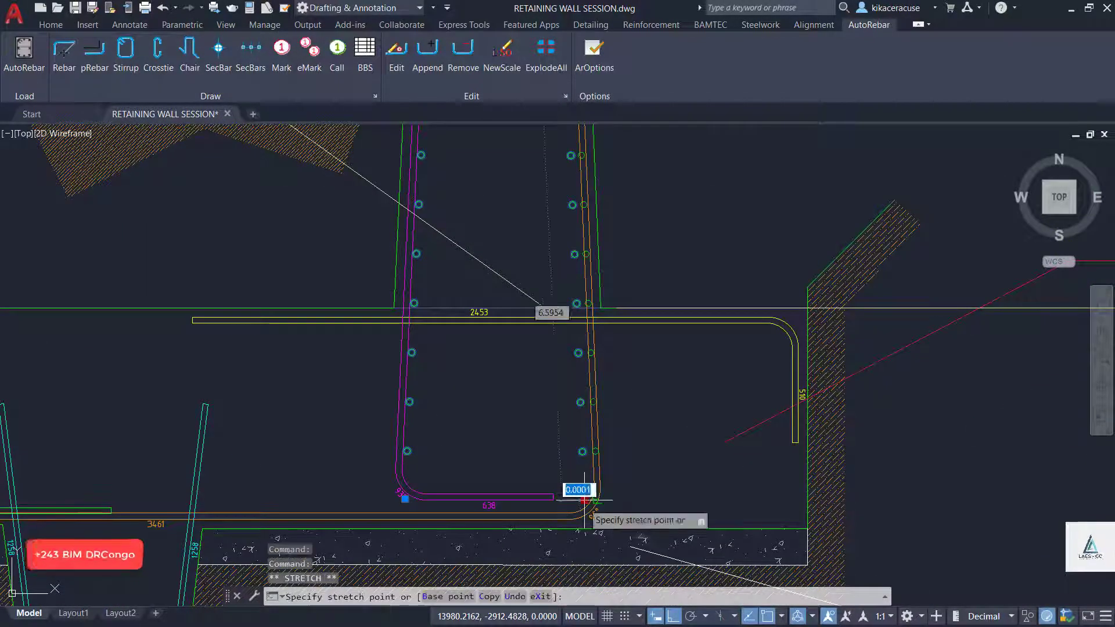
{"action": "scroll", "coordinate": [569, 305], "scroll_direction": "up", "scroll_amount": 5}
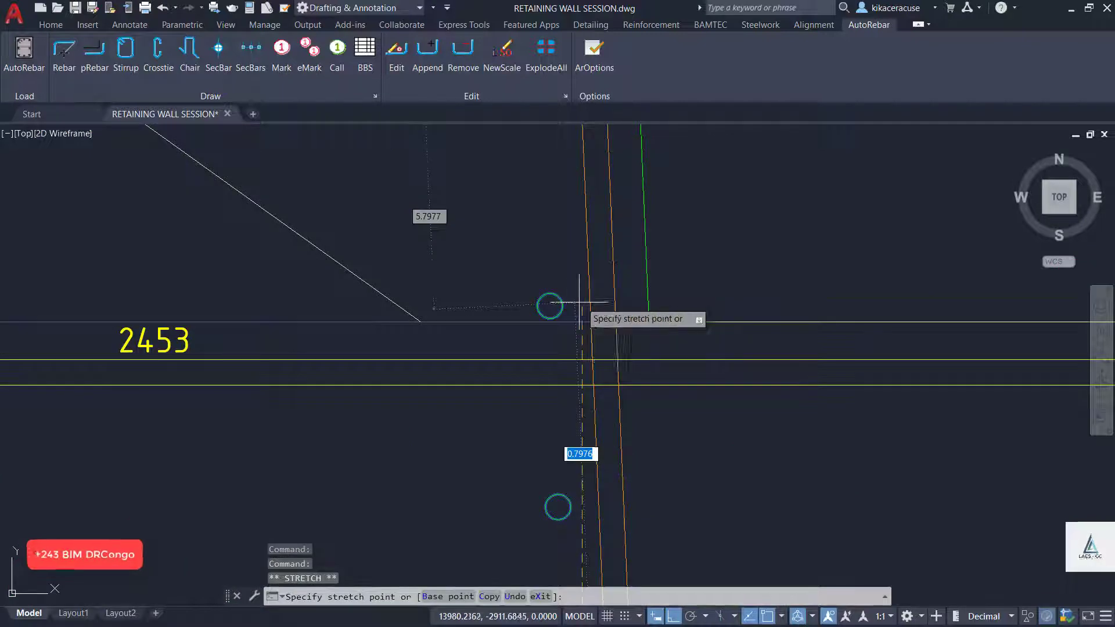
{"action": "left_click", "coordinate": [551, 315]}
{"action": "scroll", "coordinate": [568, 419], "scroll_direction": "down", "scroll_amount": 5}
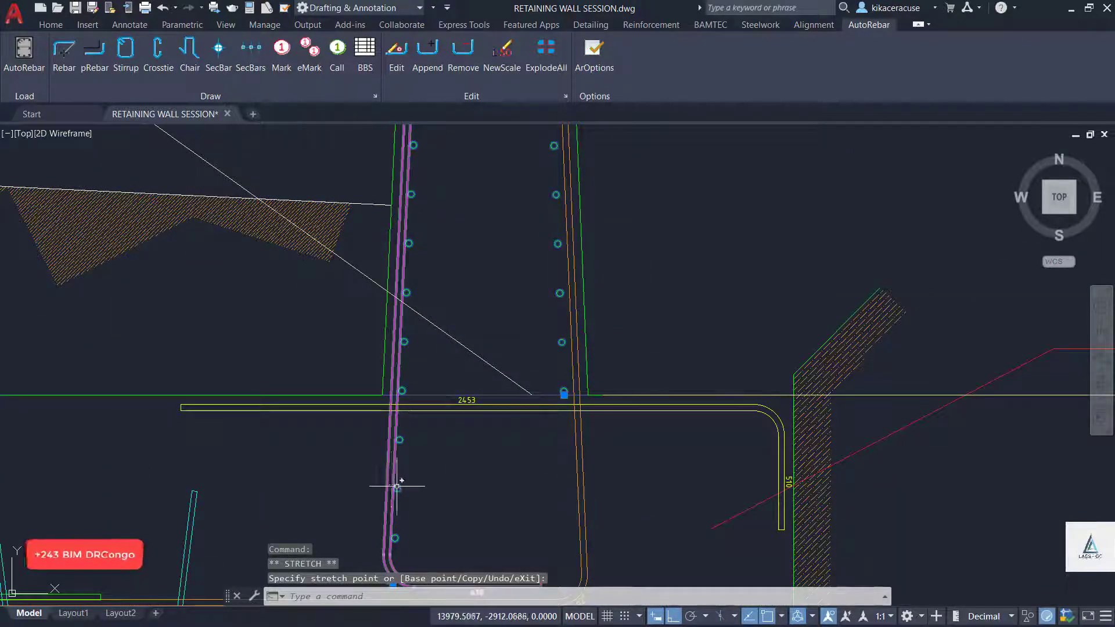
Stretch the bottom end of the exposed-face section-bar row up to the construction joint level at the top of the base.
{"action": "left_click", "coordinate": [396, 541]}
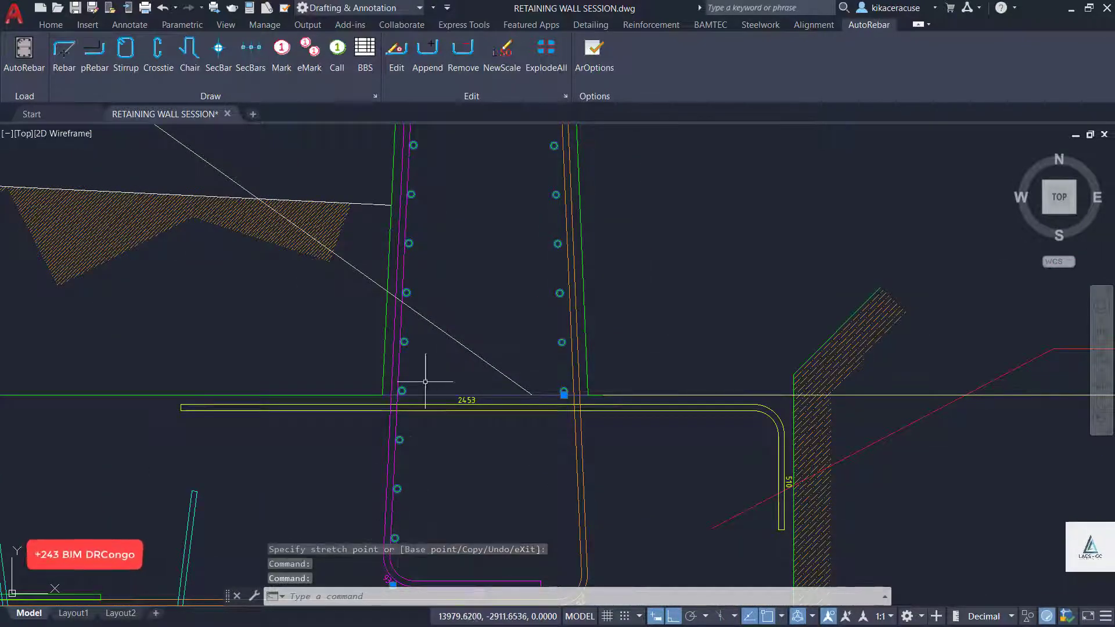
{"action": "scroll", "coordinate": [437, 444], "scroll_direction": "down", "scroll_amount": 5}
{"action": "scroll", "coordinate": [422, 495], "scroll_direction": "up", "scroll_amount": 5}
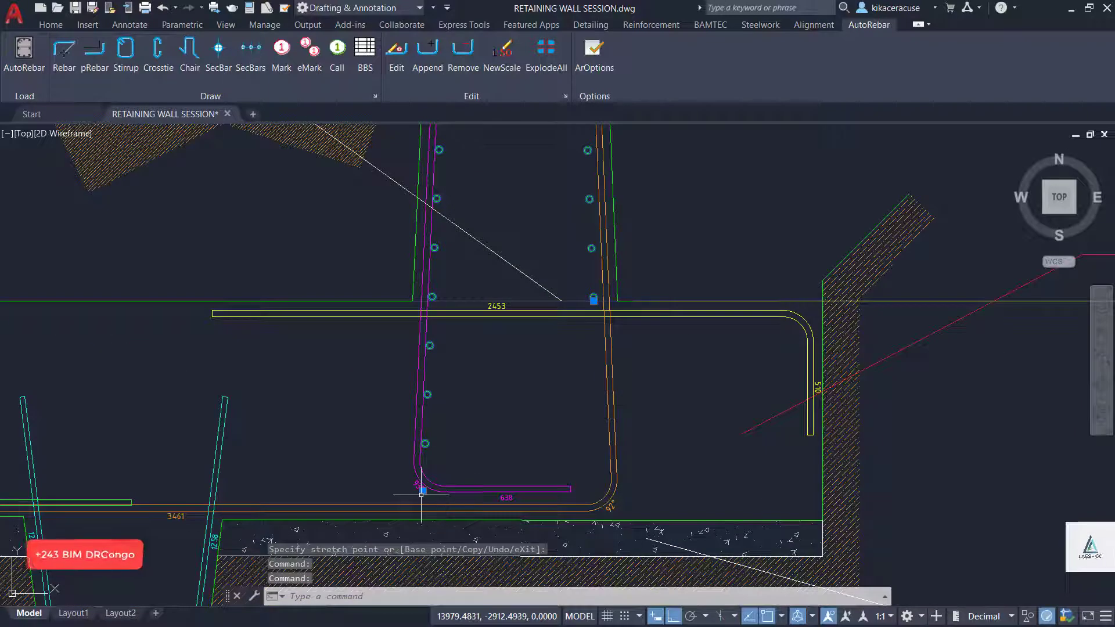
{"action": "left_click", "coordinate": [423, 491]}
{"action": "scroll", "coordinate": [427, 308], "scroll_direction": "up", "scroll_amount": 6}
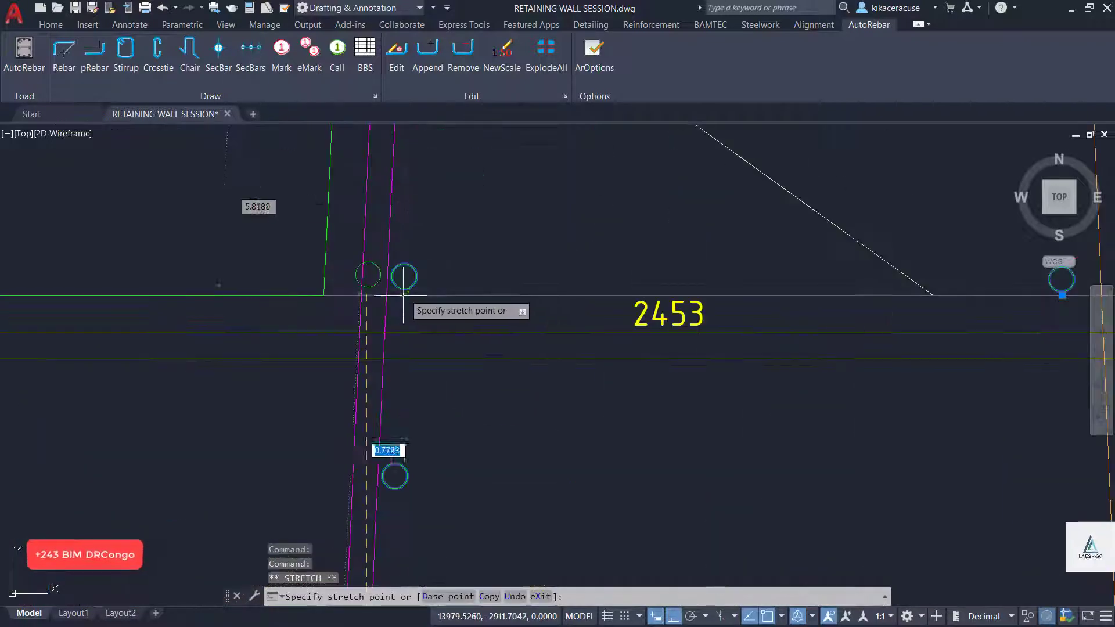
{"action": "scroll", "coordinate": [404, 319], "scroll_direction": "down", "scroll_amount": 4}
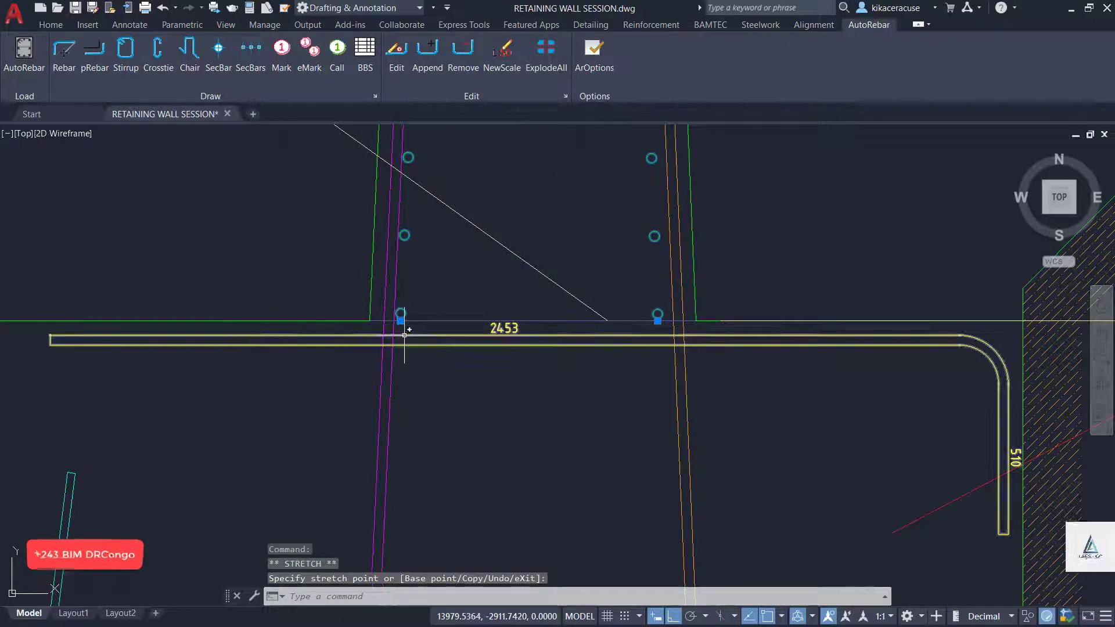
{"action": "key", "text": "Escape"}
Draw a row of 25 mm section bars at 200 mm spacing from the orange base bar's toe end to the green toe bar's free end.
{"action": "scroll", "coordinate": [501, 325], "scroll_direction": "down", "scroll_amount": 7}
{"action": "scroll", "coordinate": [540, 337], "scroll_direction": "up", "scroll_amount": 10}
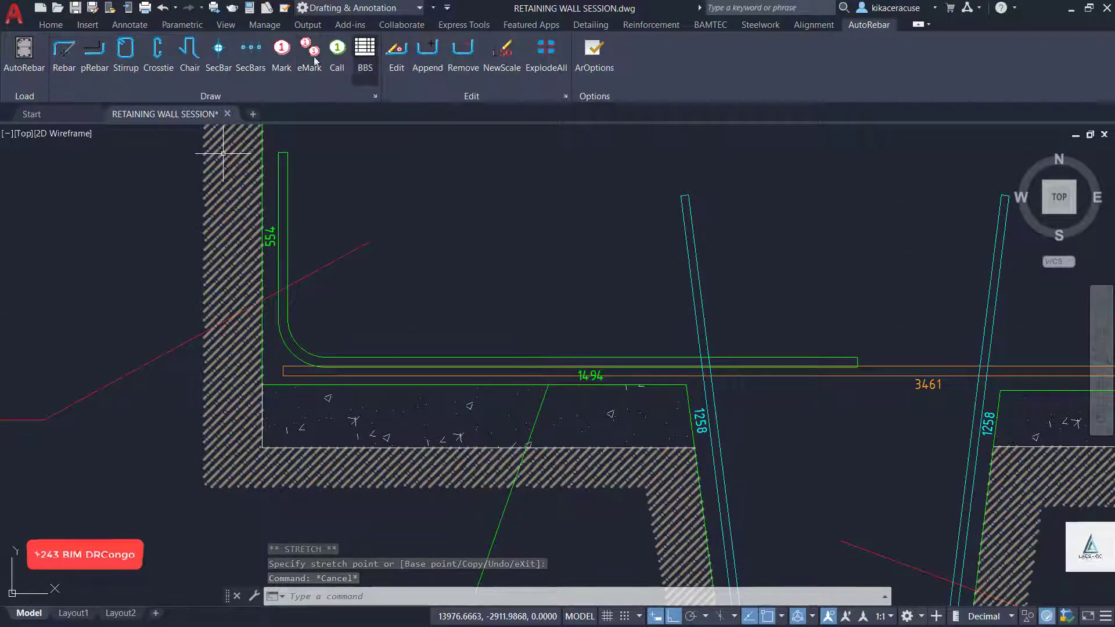
{"action": "left_click", "coordinate": [251, 55]}
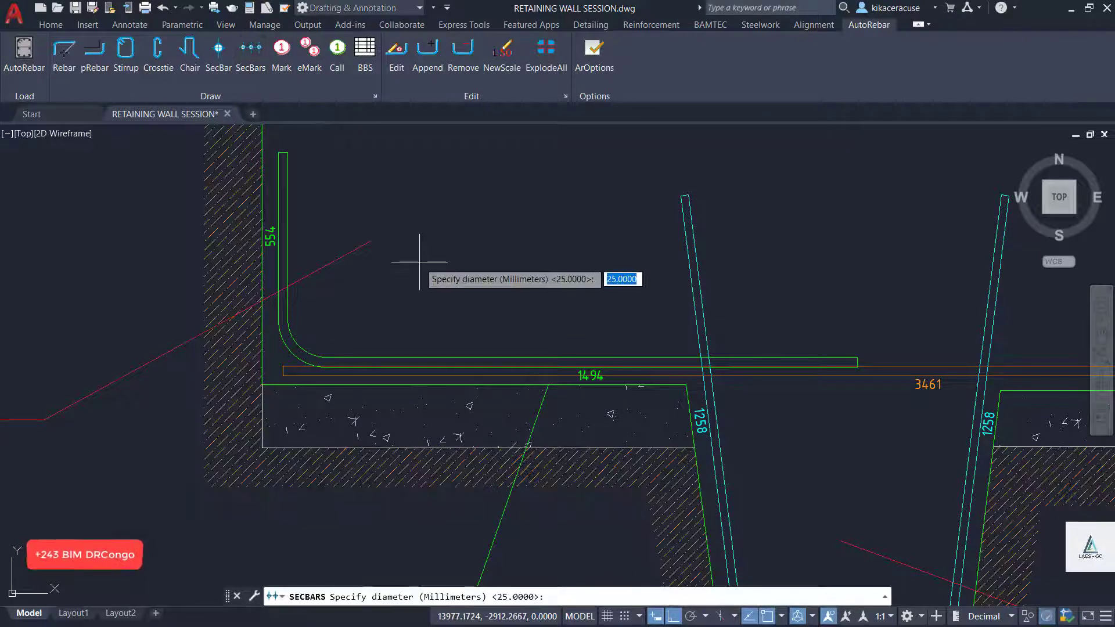
{"action": "key", "text": "Return"}
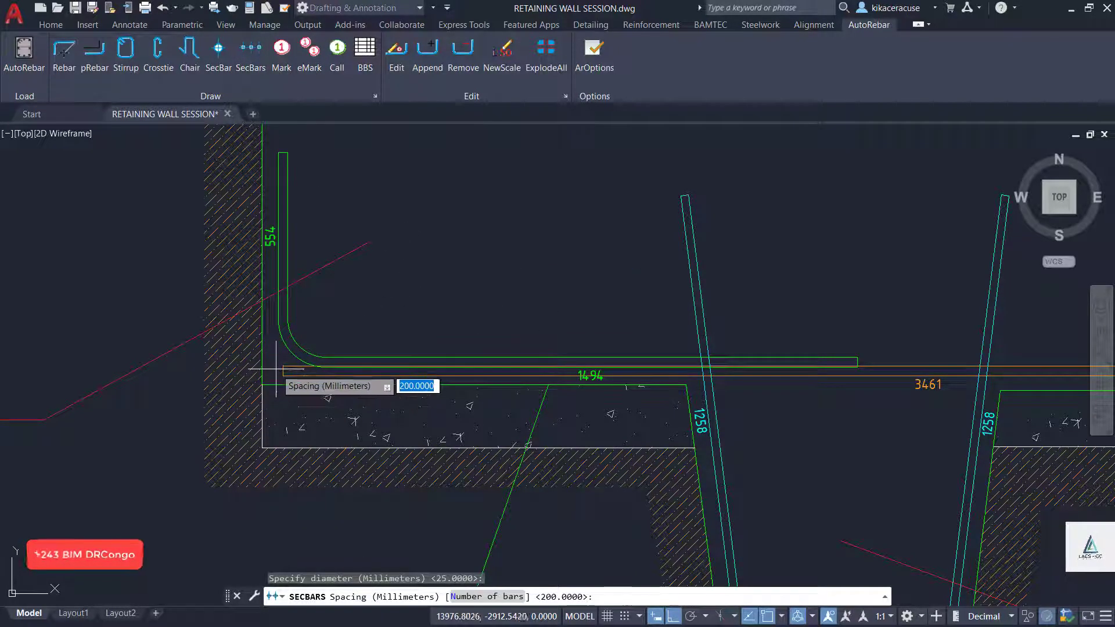
{"action": "key", "text": "Return"}
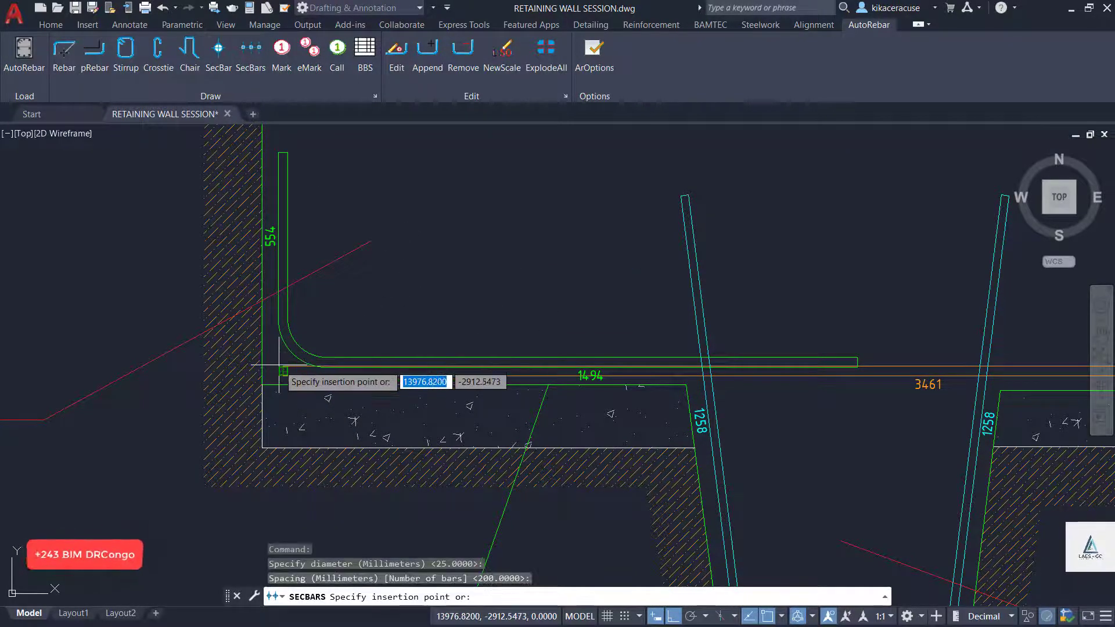
{"action": "left_click", "coordinate": [285, 371]}
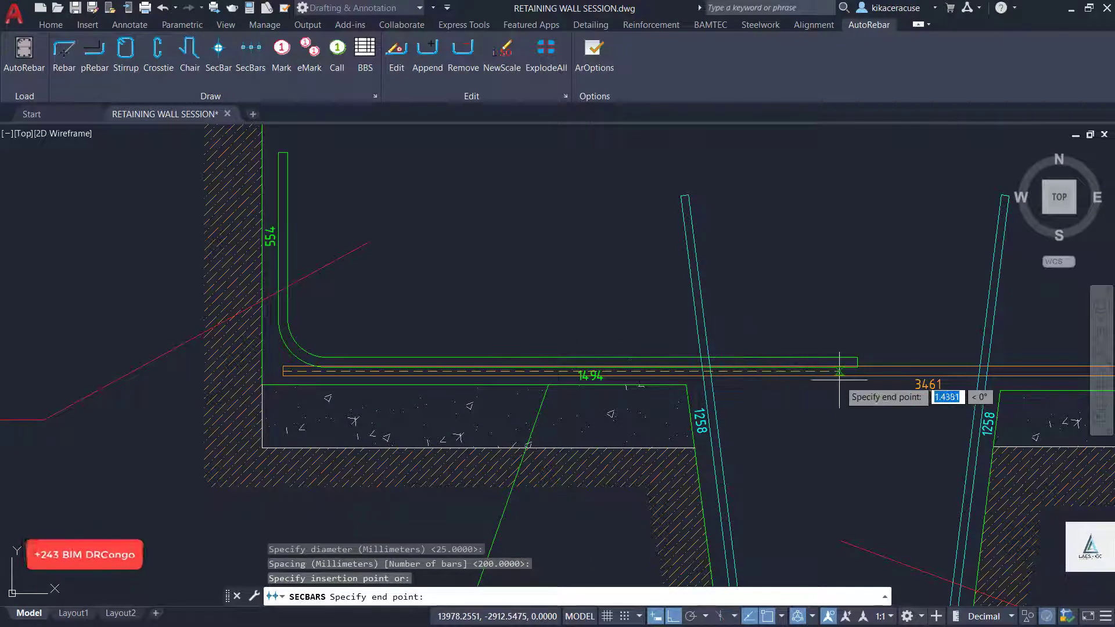
{"action": "left_click", "coordinate": [857, 371]}
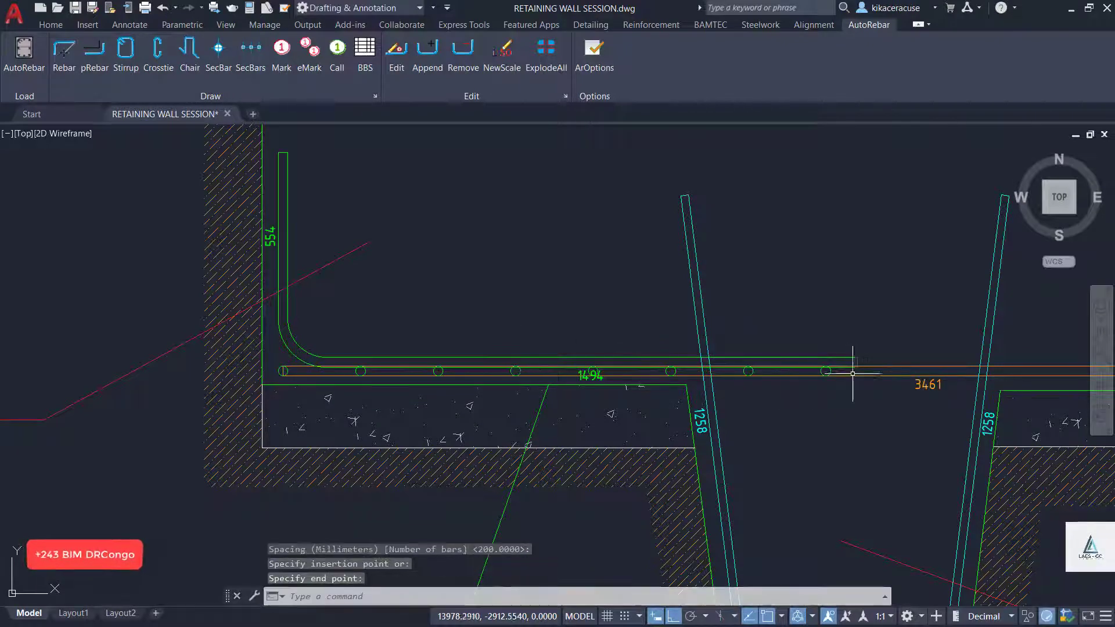
Move the toe section-bar row vertically up onto the horizontal leg of the green toe bar.
{"action": "scroll", "coordinate": [537, 348], "scroll_direction": "up", "scroll_amount": 4}
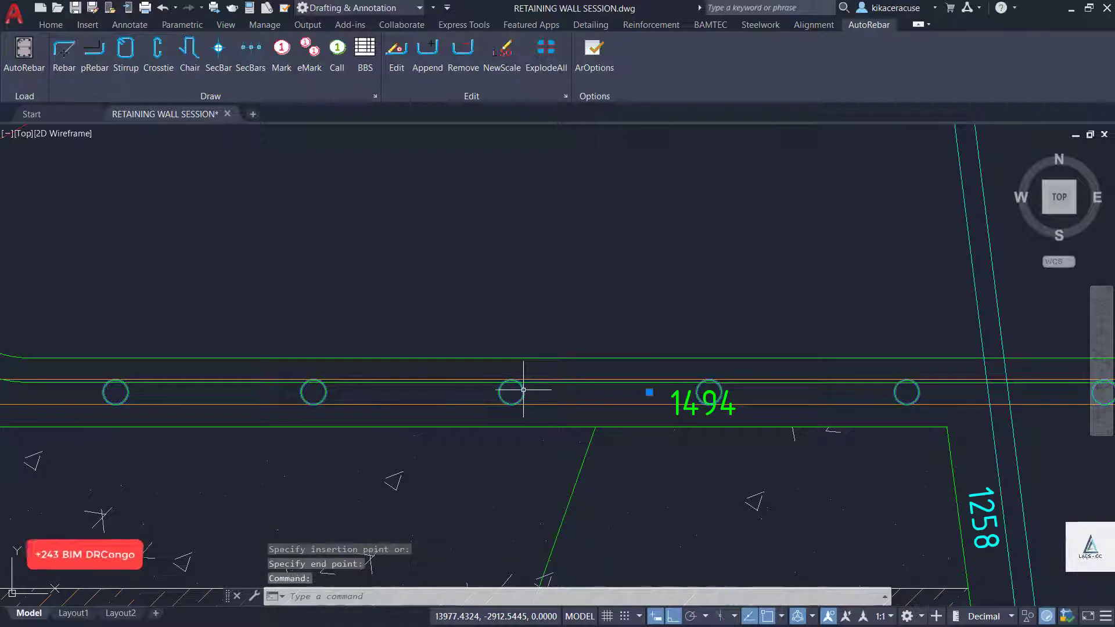
{"action": "type", "text": "M"}
{"action": "key", "text": "Return"}
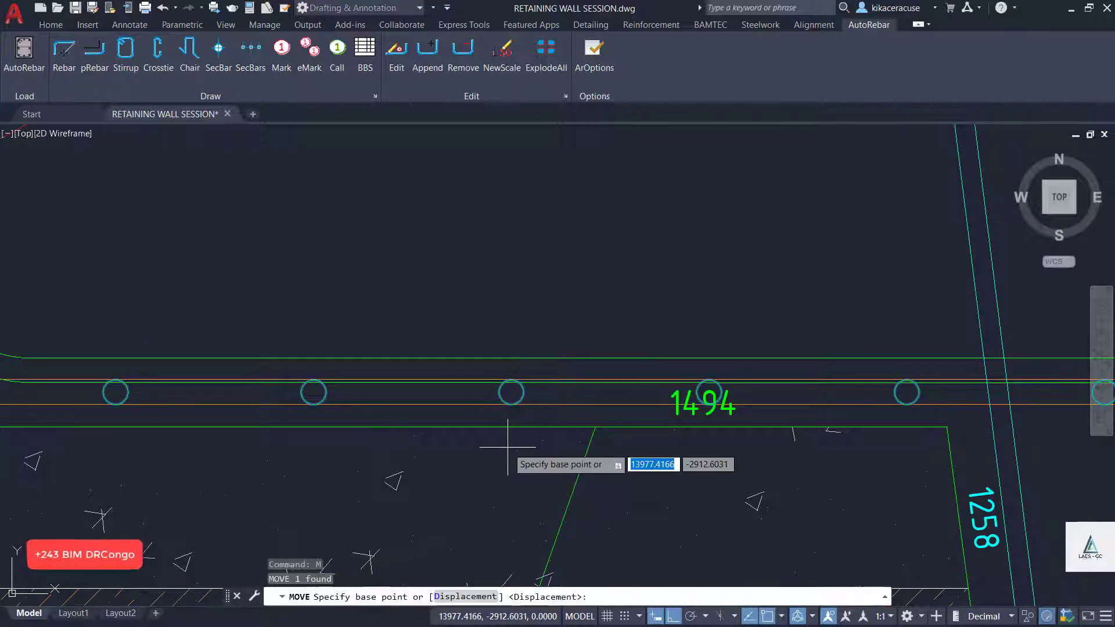
{"action": "left_click", "coordinate": [511, 393]}
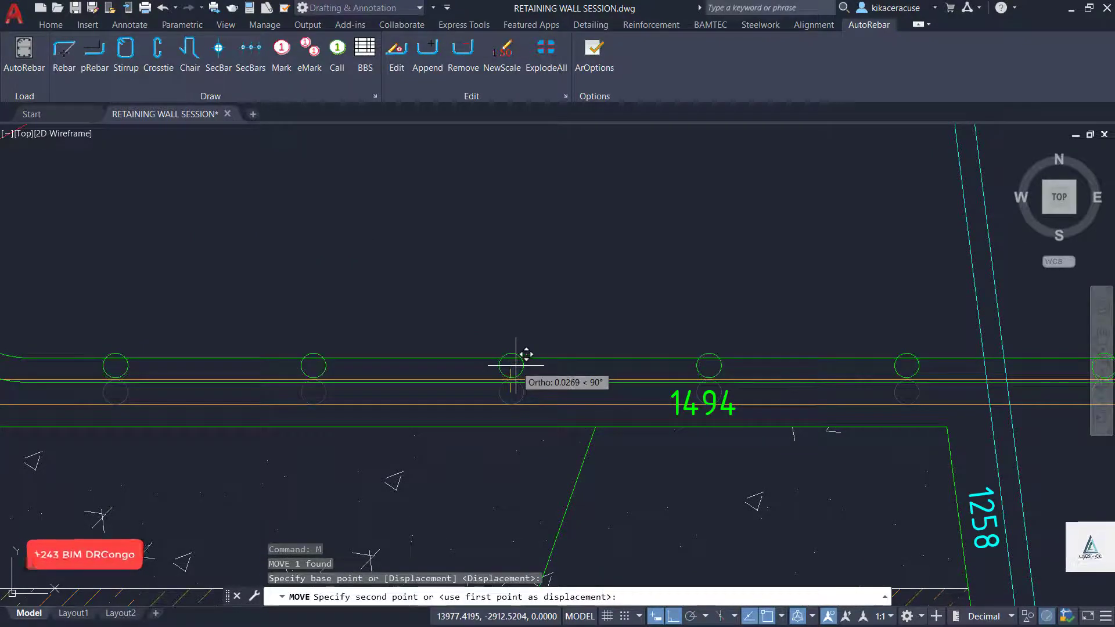
{"action": "left_click", "coordinate": [516, 369]}
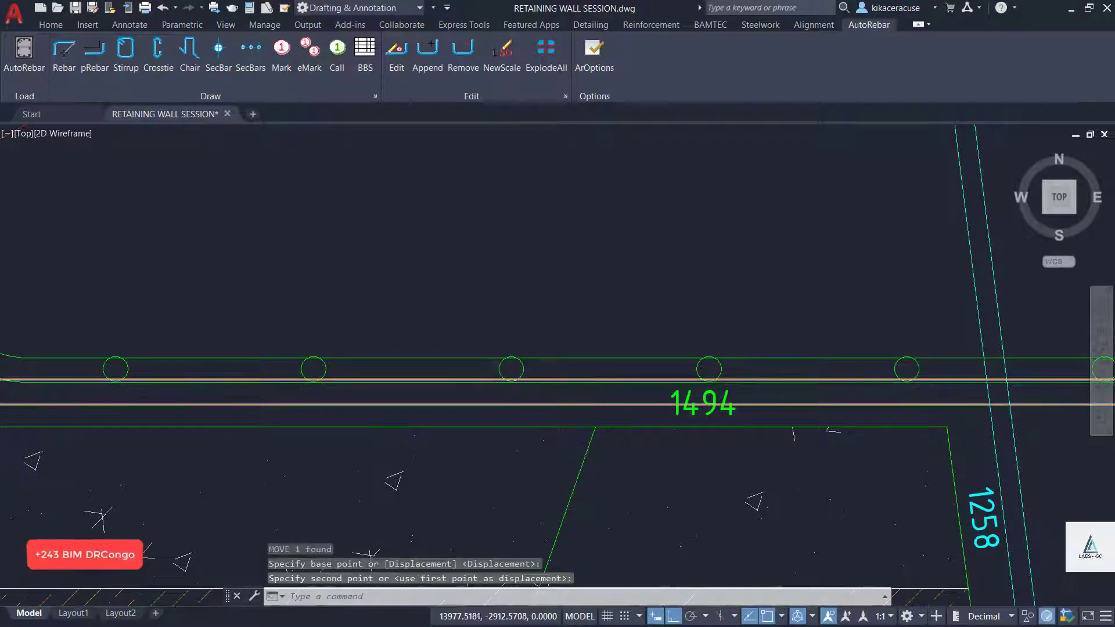
Stretch the green toe bar's horizontal leg up so that it sits directly above the section-bar row.
{"action": "scroll", "coordinate": [511, 400], "scroll_direction": "down", "scroll_amount": 5}
{"action": "scroll", "coordinate": [463, 405], "scroll_direction": "up", "scroll_amount": 3}
{"action": "left_click", "coordinate": [457, 414]}
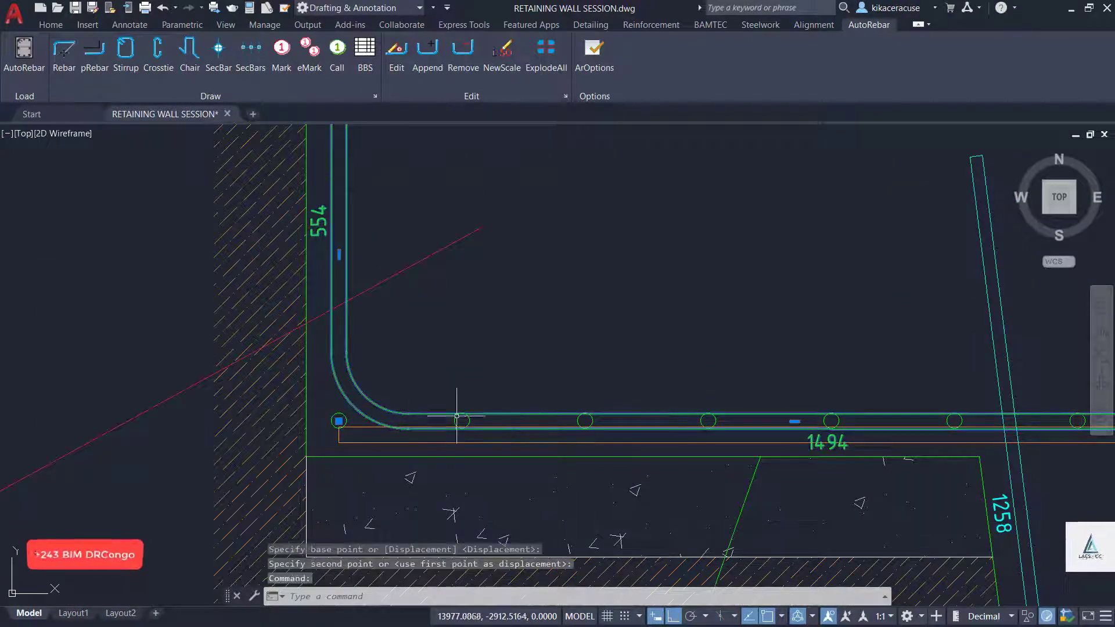
{"action": "left_click", "coordinate": [795, 421]}
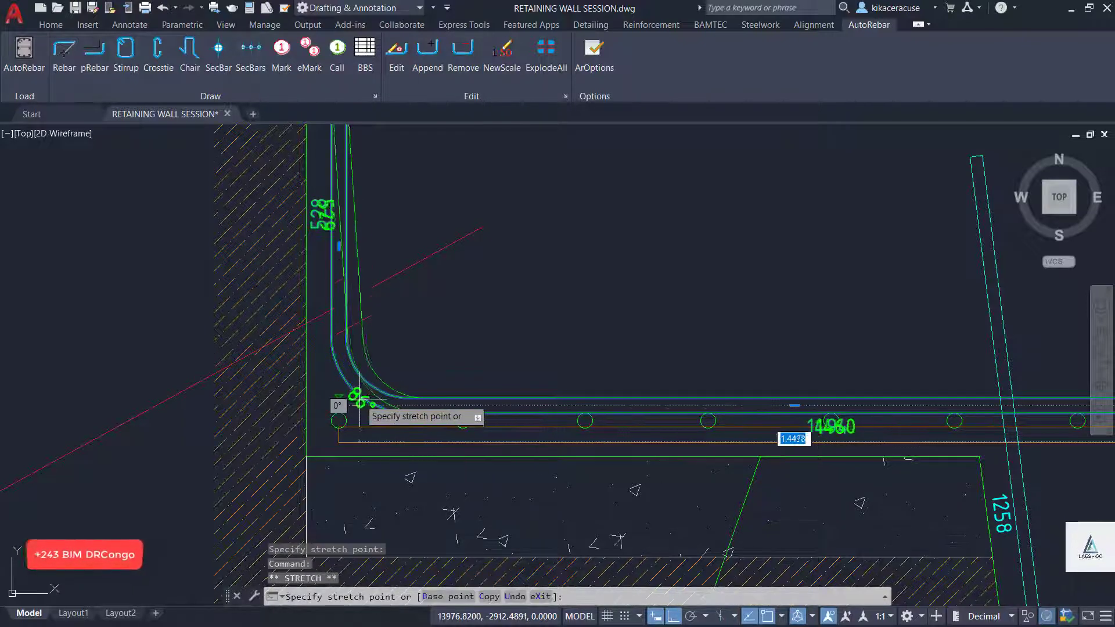
{"action": "key", "text": "Escape"}
{"action": "key", "text": "Escape"}
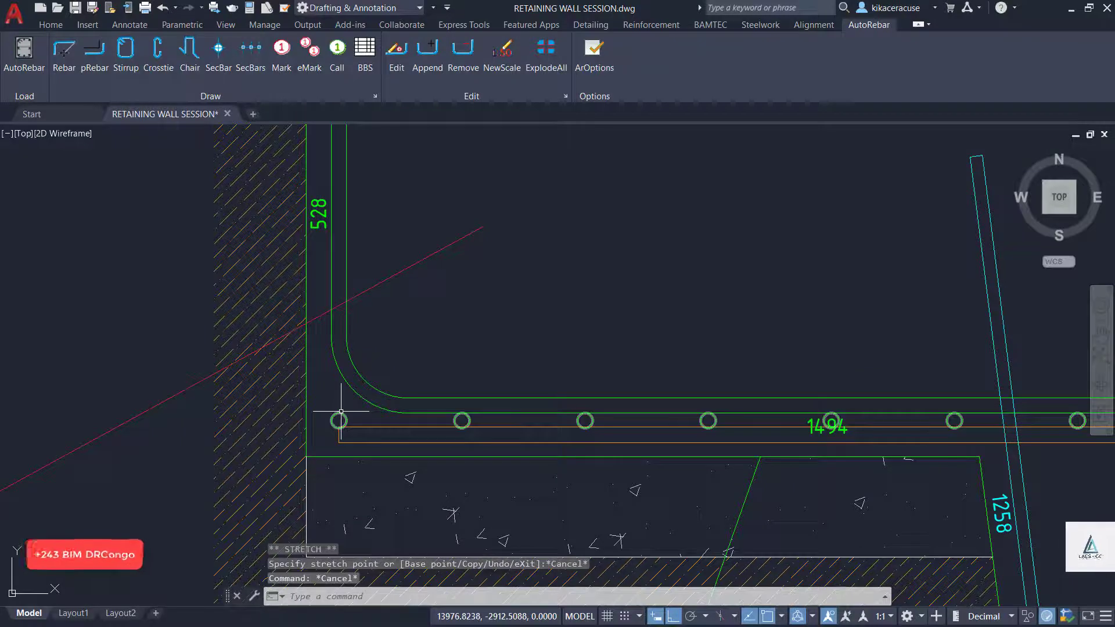
Stretch the outer end of the toe section-bar row inward to the end of the green bar's bend, just below its horizontal leg.
{"action": "left_click", "coordinate": [340, 413]}
{"action": "left_click", "coordinate": [339, 419]}
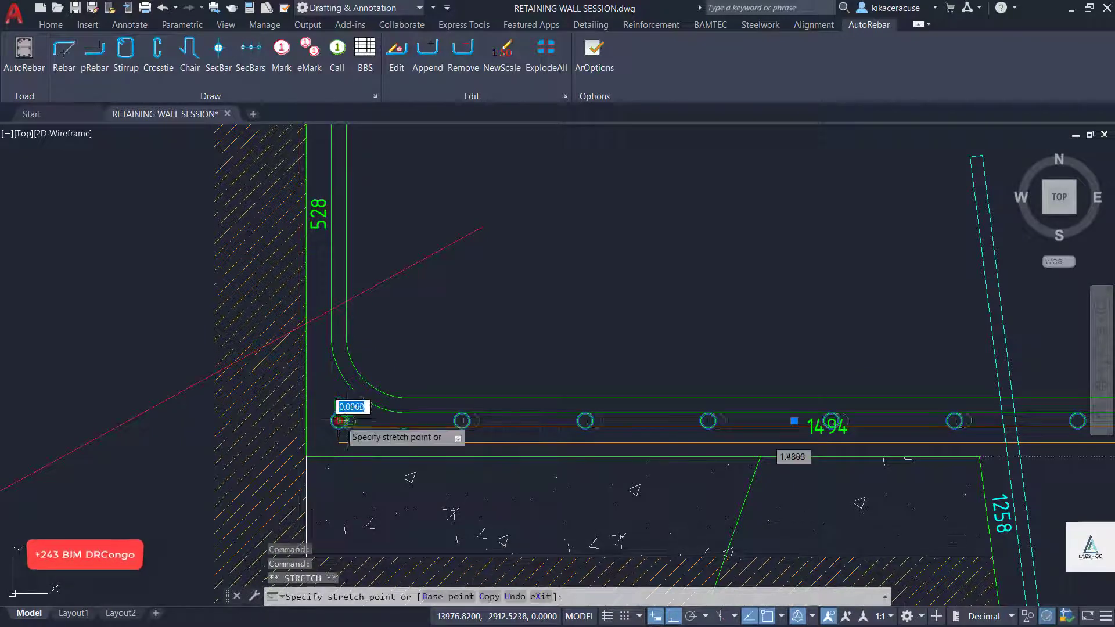
{"action": "left_click", "coordinate": [406, 406]}
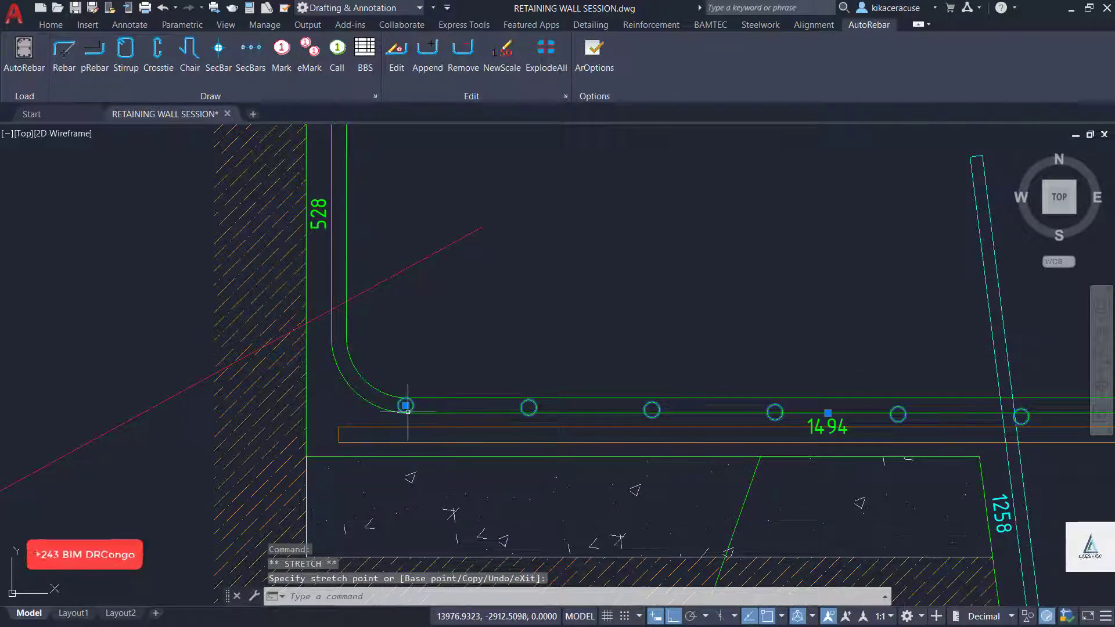
{"action": "scroll", "coordinate": [406, 406], "scroll_direction": "up", "scroll_amount": 4}
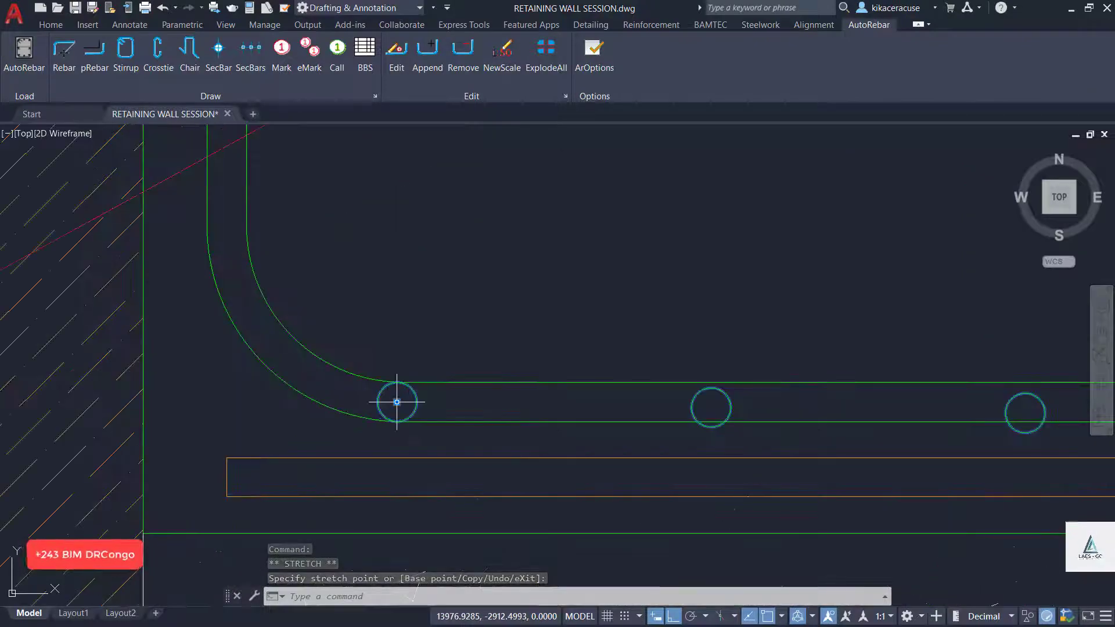
{"action": "left_click", "coordinate": [396, 402]}
{"action": "scroll", "coordinate": [363, 418], "scroll_direction": "down", "scroll_amount": 2}
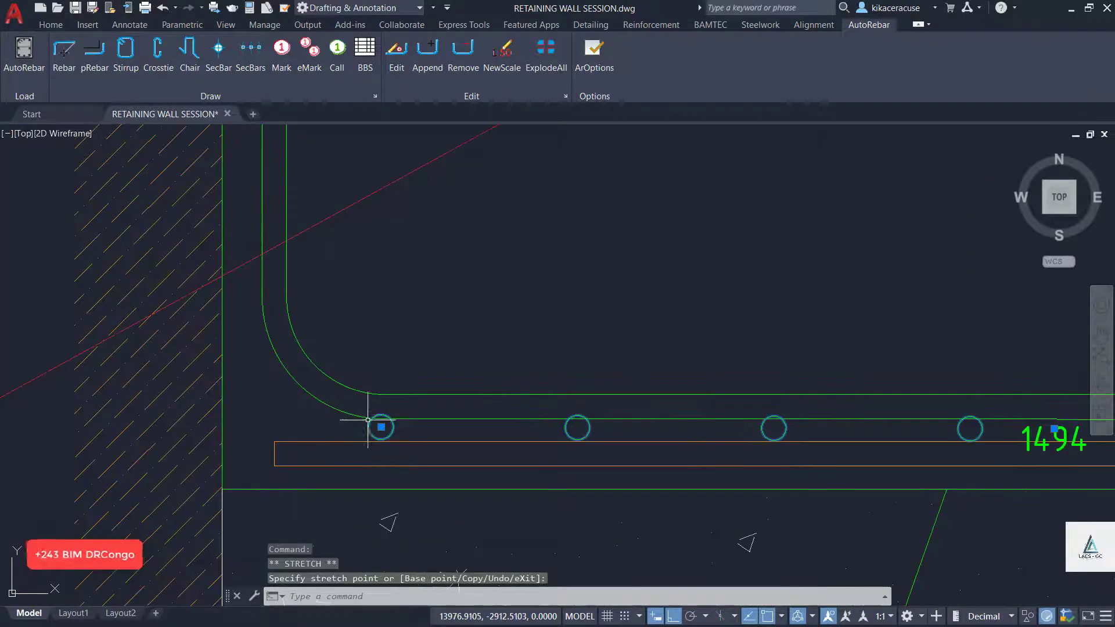
{"action": "scroll", "coordinate": [407, 433], "scroll_direction": "down", "scroll_amount": 5}
{"action": "scroll", "coordinate": [438, 436], "scroll_direction": "up", "scroll_amount": 4}
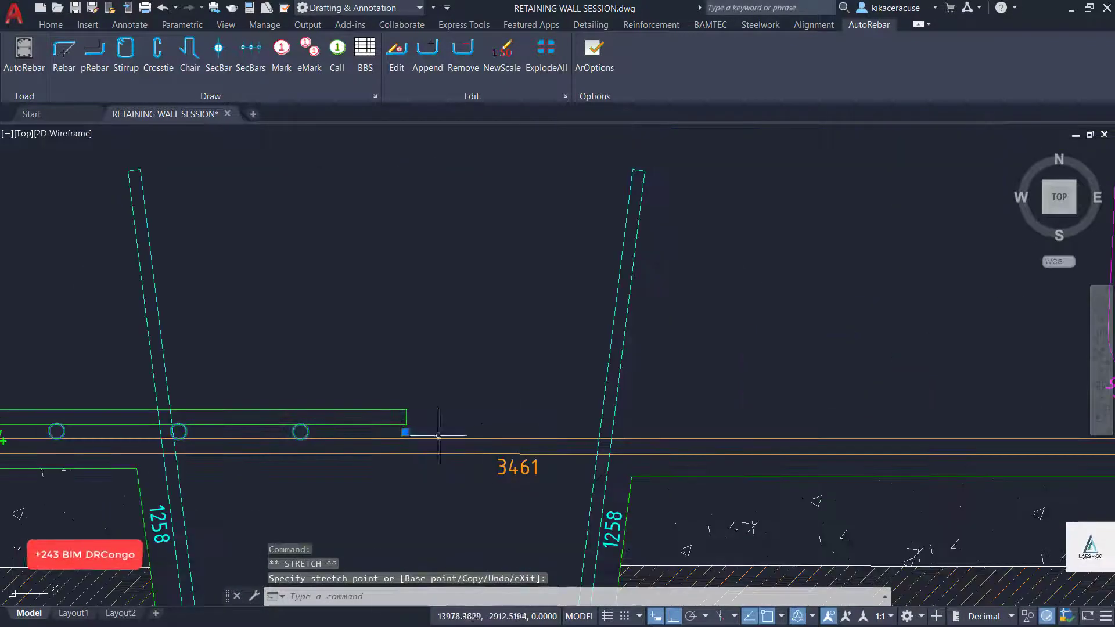
{"action": "key", "text": "Escape"}
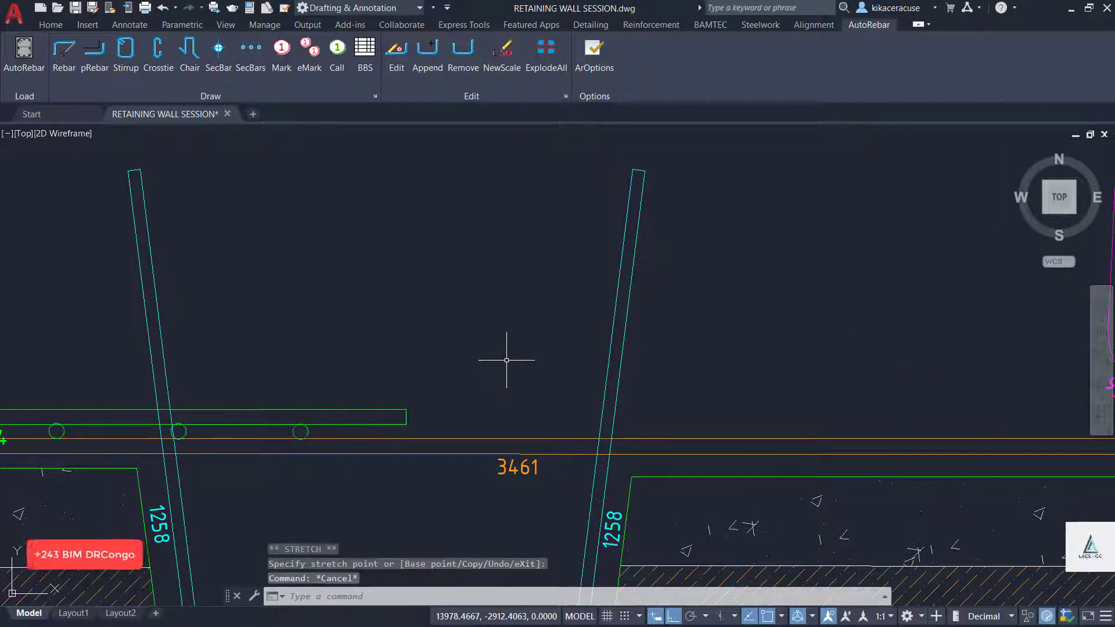
Check the base reinforcement in the Foxit PhantomPDF wall detail against the toe and base bars in the AutoCAD drawing.
{"action": "key", "text": "alt+Tab"}
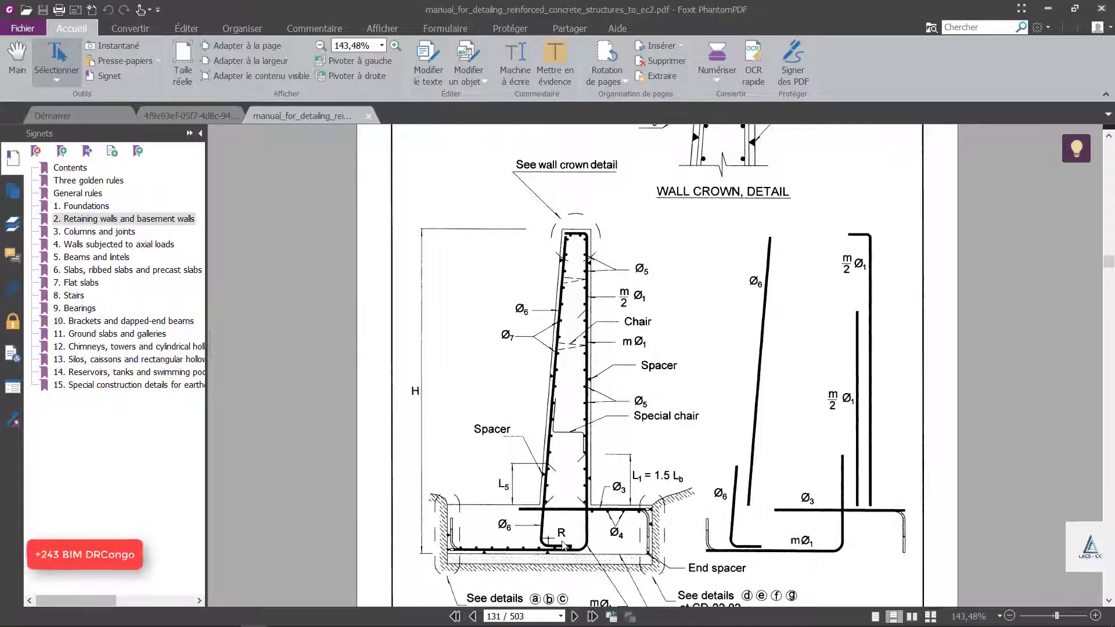
{"action": "key", "text": "alt+Tab"}
{"action": "scroll", "coordinate": [549, 314], "scroll_direction": "down", "scroll_amount": 3}
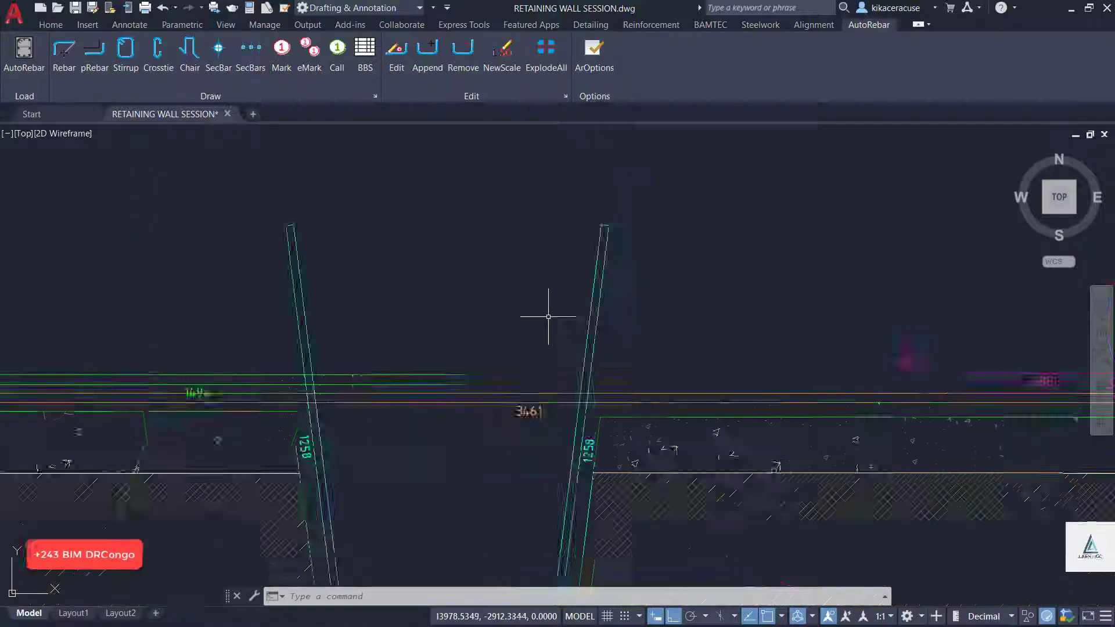
{"action": "scroll", "coordinate": [566, 365], "scroll_direction": "down", "scroll_amount": 5}
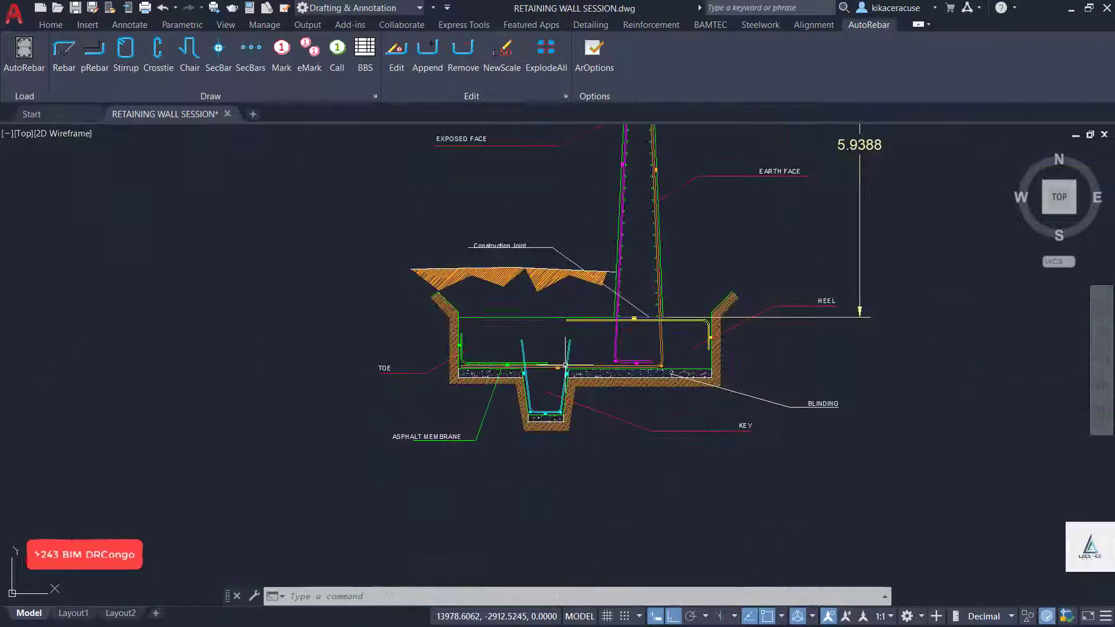
{"action": "scroll", "coordinate": [473, 365], "scroll_direction": "up", "scroll_amount": 4}
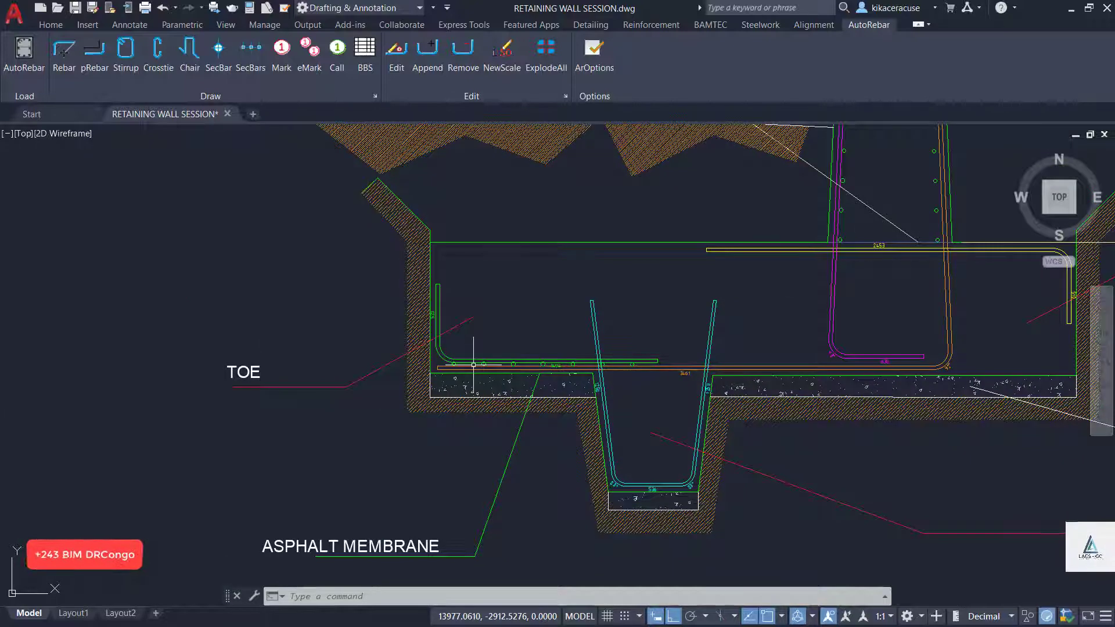
{"action": "key", "text": "Escape"}
{"action": "scroll", "coordinate": [378, 419], "scroll_direction": "down", "scroll_amount": 4}
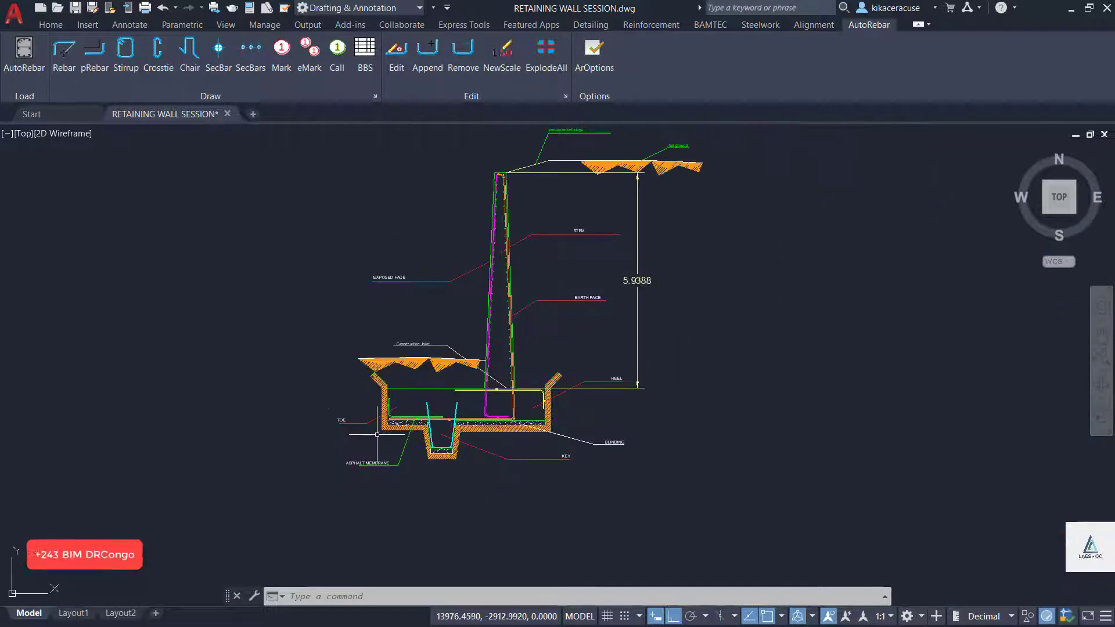
Change the modality of the magenta exposed-face bar to Thick, dismissing the alarm notification.
{"action": "scroll", "coordinate": [655, 391], "scroll_direction": "up", "scroll_amount": 6}
{"action": "left_click", "coordinate": [663, 368]}
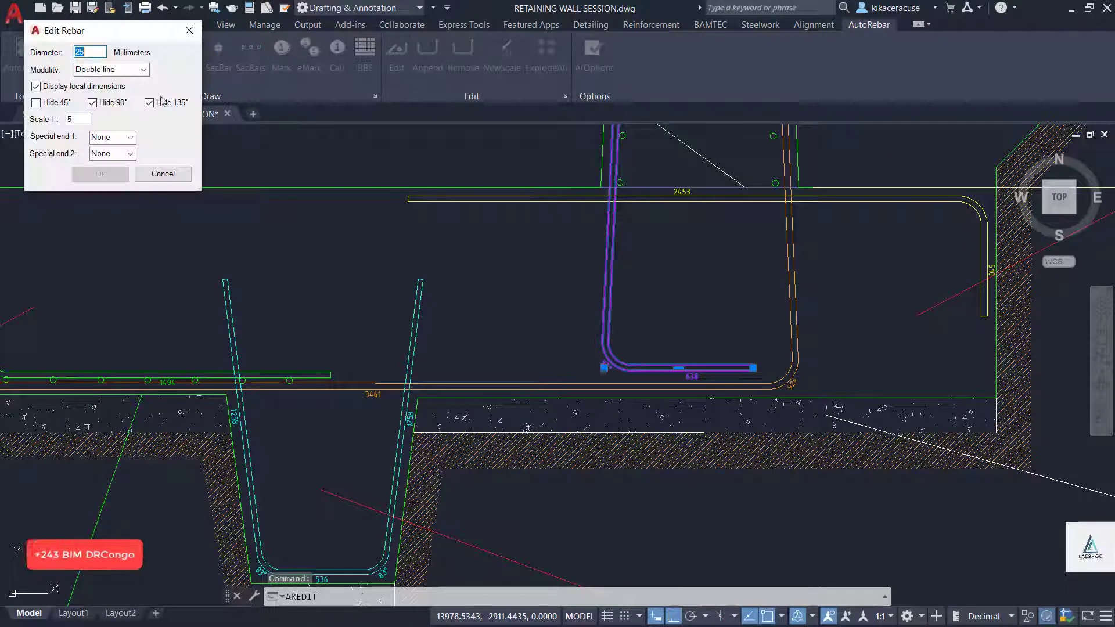
{"action": "left_click", "coordinate": [145, 70]}
{"action": "left_click", "coordinate": [96, 93]}
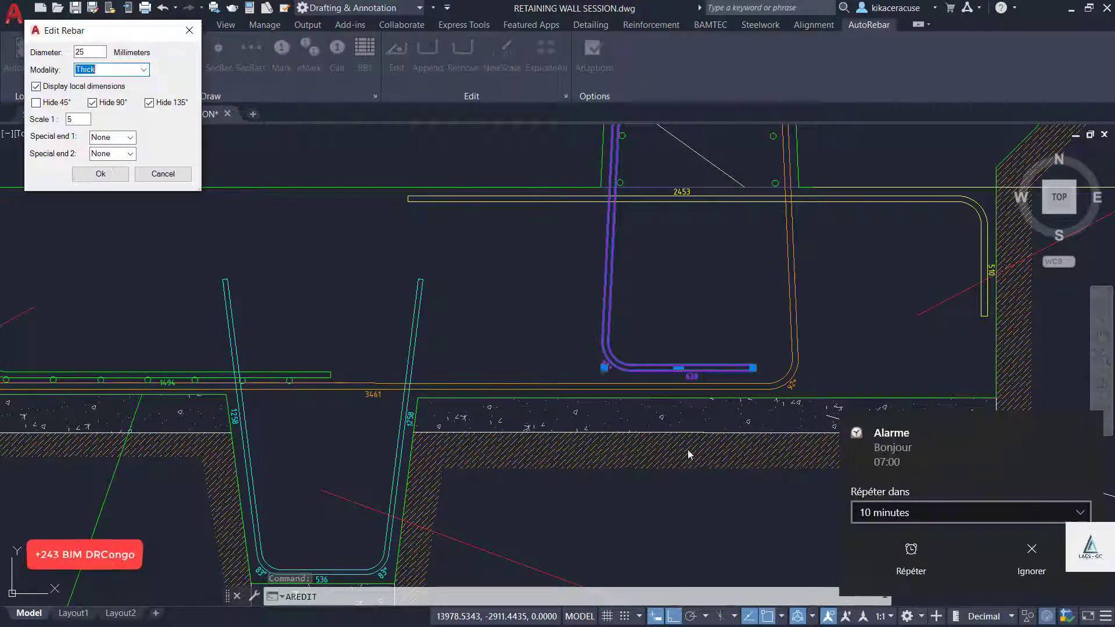
{"action": "left_click", "coordinate": [1032, 558]}
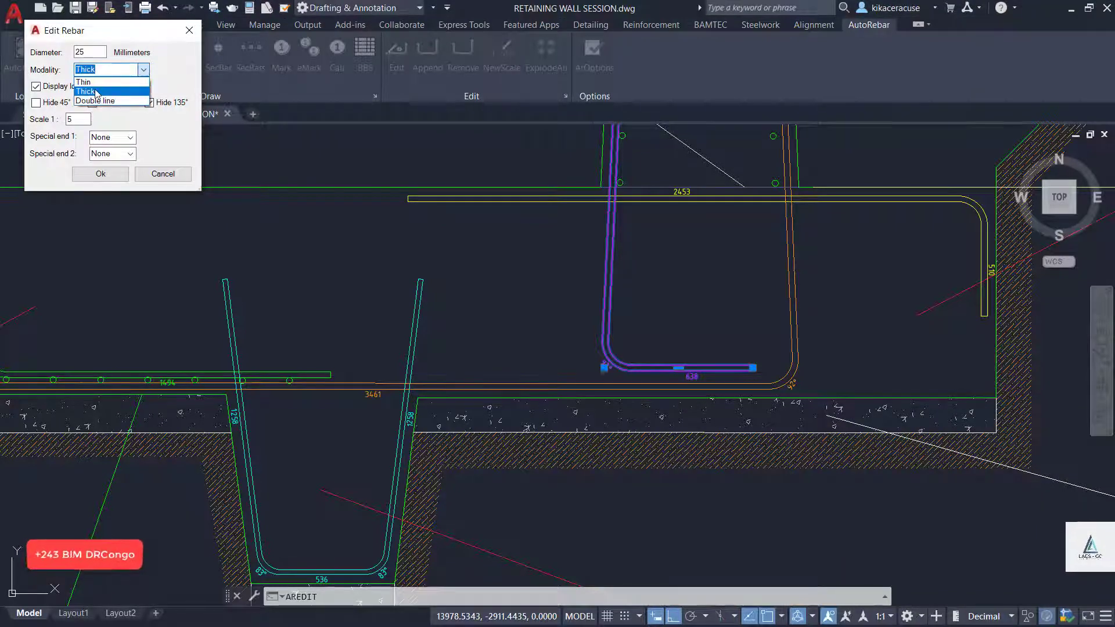
{"action": "left_click", "coordinate": [101, 174]}
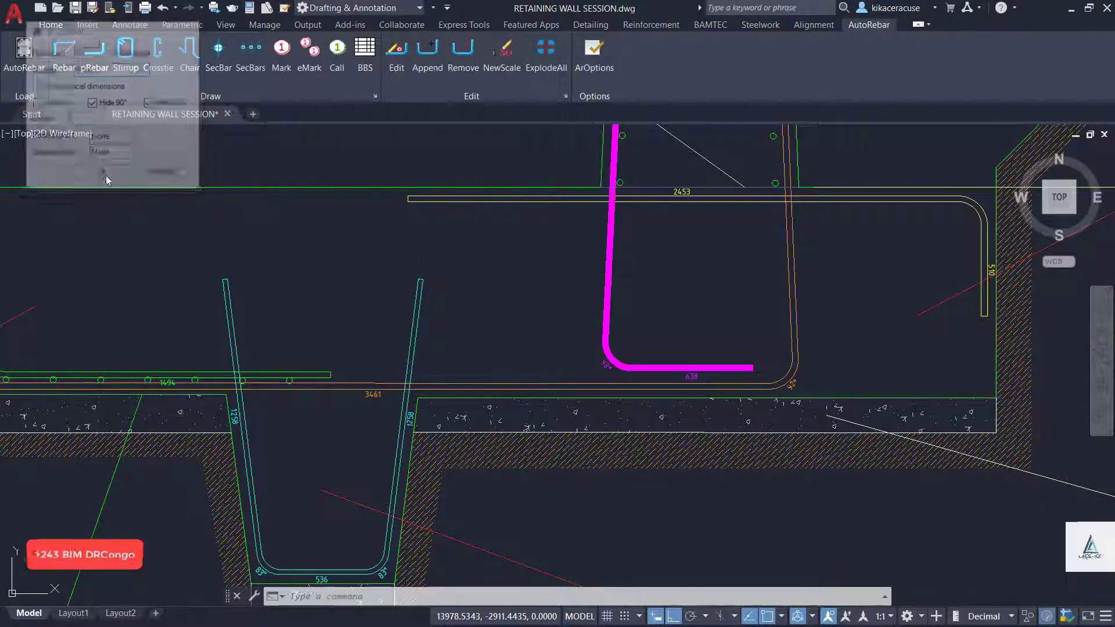
Change the modality of the orange earth-face bar that runs along the base to Thick.
{"action": "scroll", "coordinate": [473, 373], "scroll_direction": "down", "scroll_amount": 4}
{"action": "scroll", "coordinate": [602, 371], "scroll_direction": "up", "scroll_amount": 4}
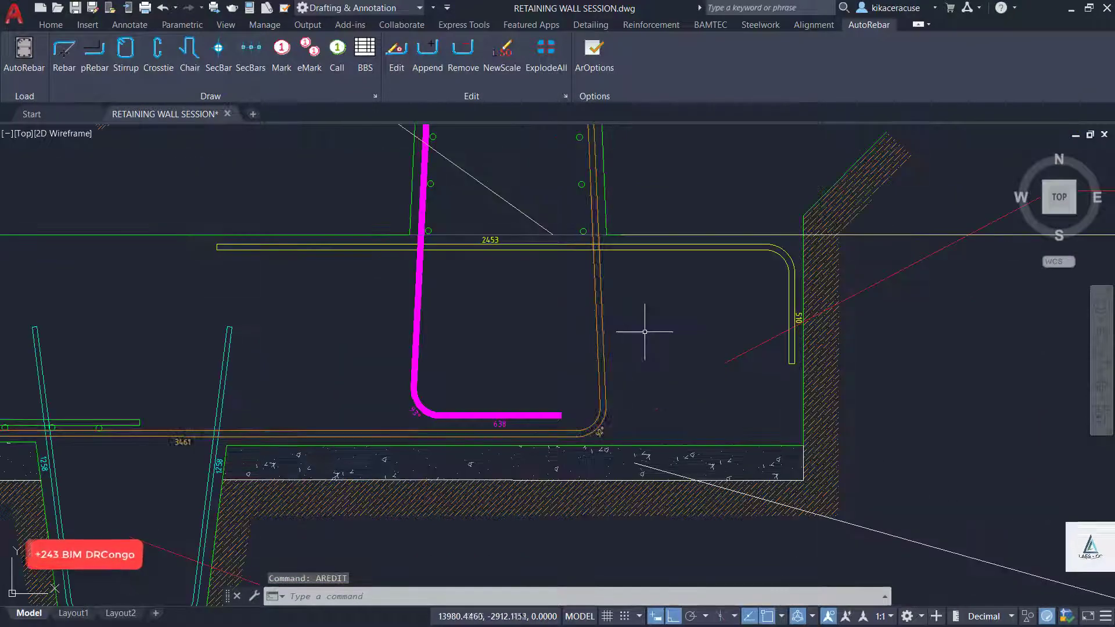
{"action": "left_click", "coordinate": [604, 325]}
{"action": "left_click", "coordinate": [601, 321]}
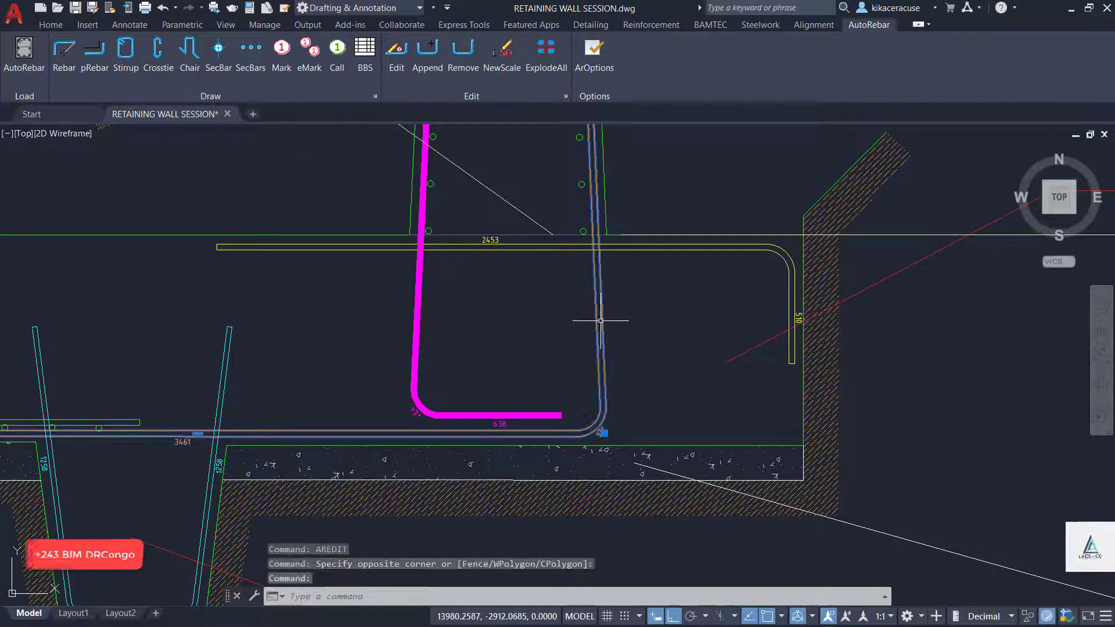
{"action": "left_click", "coordinate": [392, 68]}
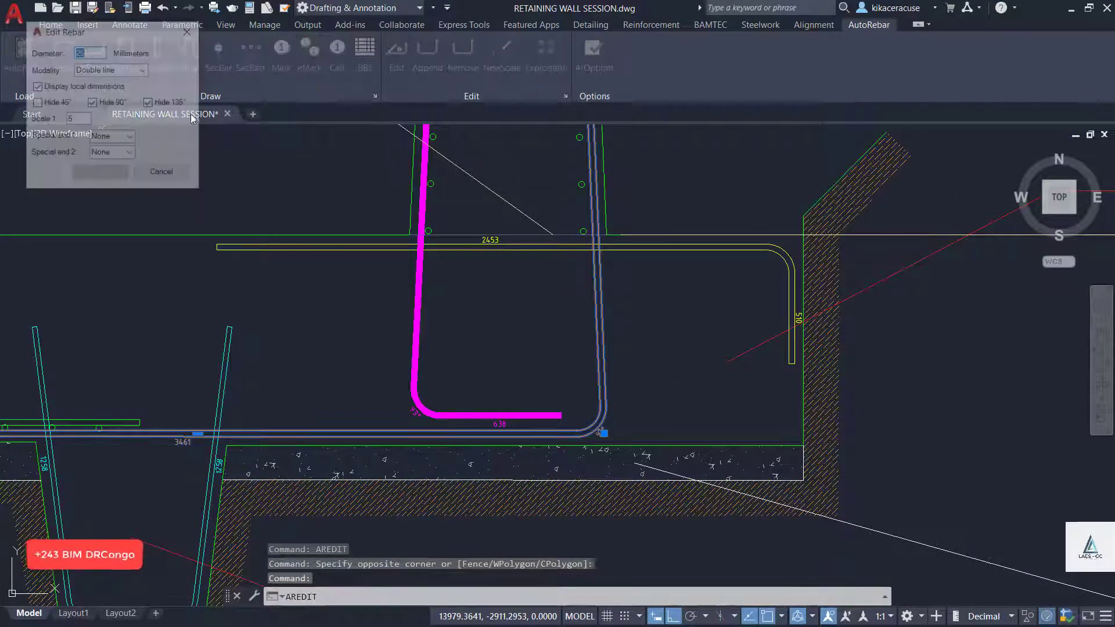
{"action": "left_click", "coordinate": [129, 72]}
{"action": "left_click", "coordinate": [101, 91]}
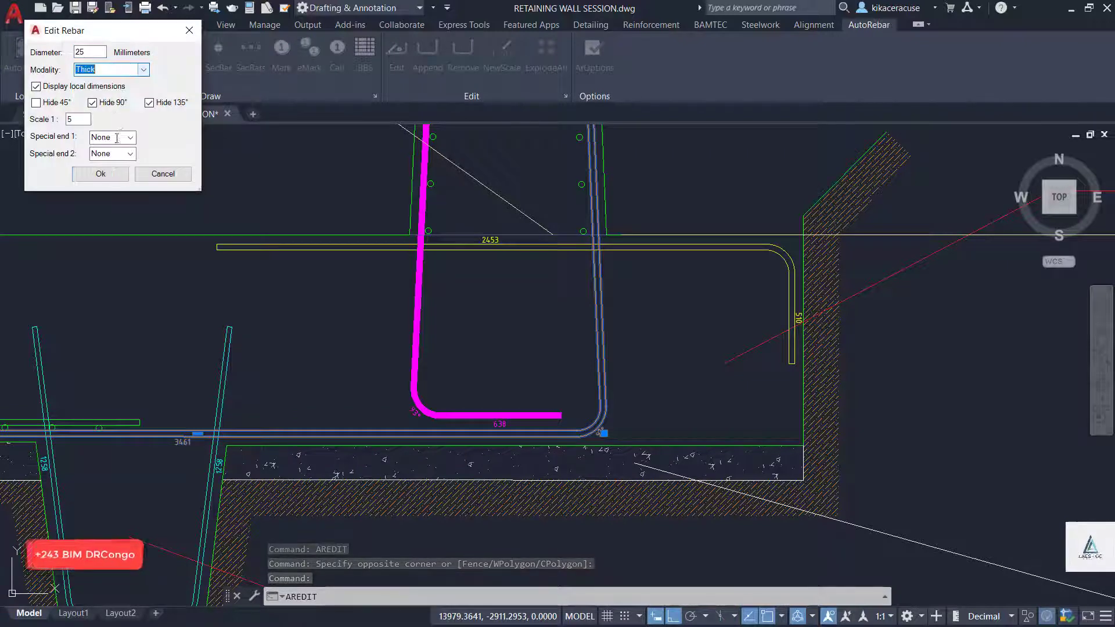
{"action": "left_click", "coordinate": [116, 175]}
Change the modality of the yellow heel bar near the top of the base to Thick.
{"action": "scroll", "coordinate": [652, 368], "scroll_direction": "down", "scroll_amount": 2}
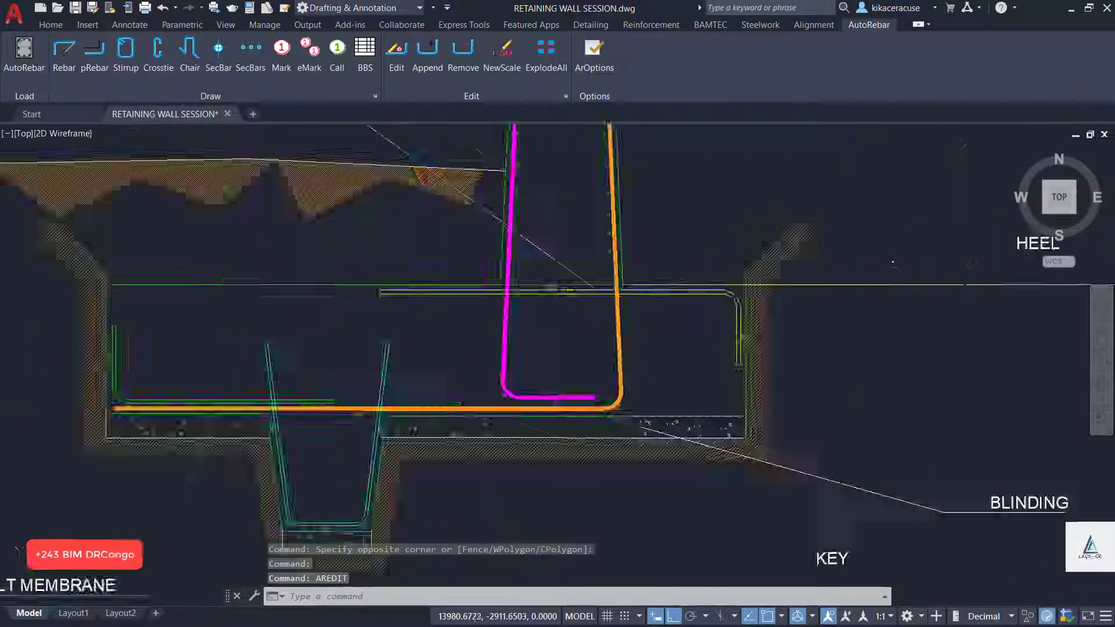
{"action": "scroll", "coordinate": [678, 282], "scroll_direction": "up", "scroll_amount": 4}
{"action": "left_click", "coordinate": [659, 316]}
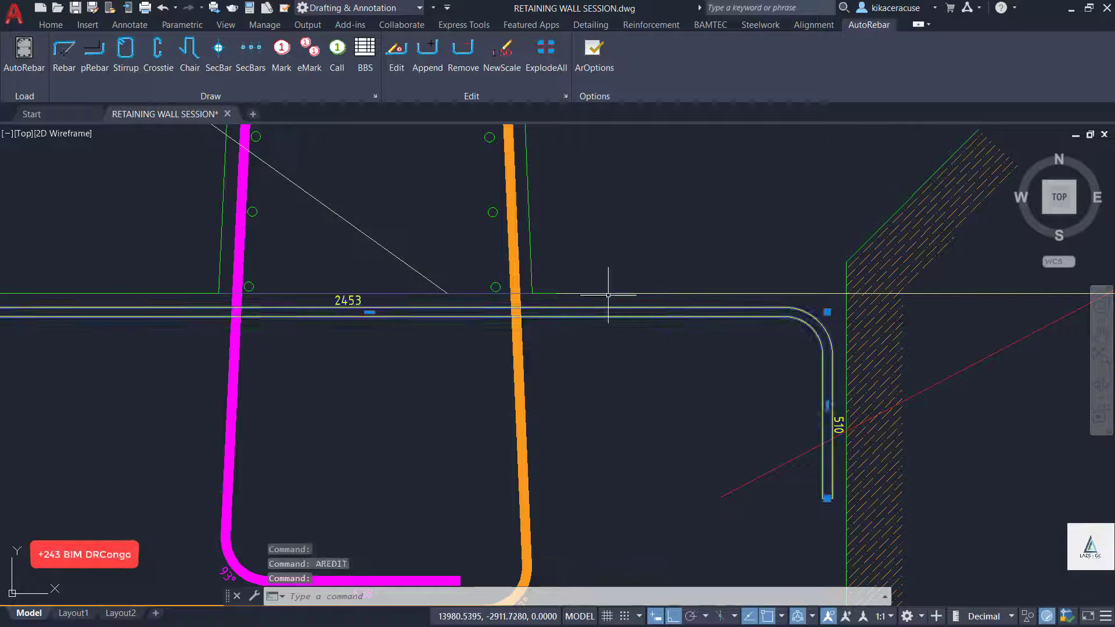
{"action": "left_click", "coordinate": [402, 68]}
{"action": "left_click", "coordinate": [111, 70]}
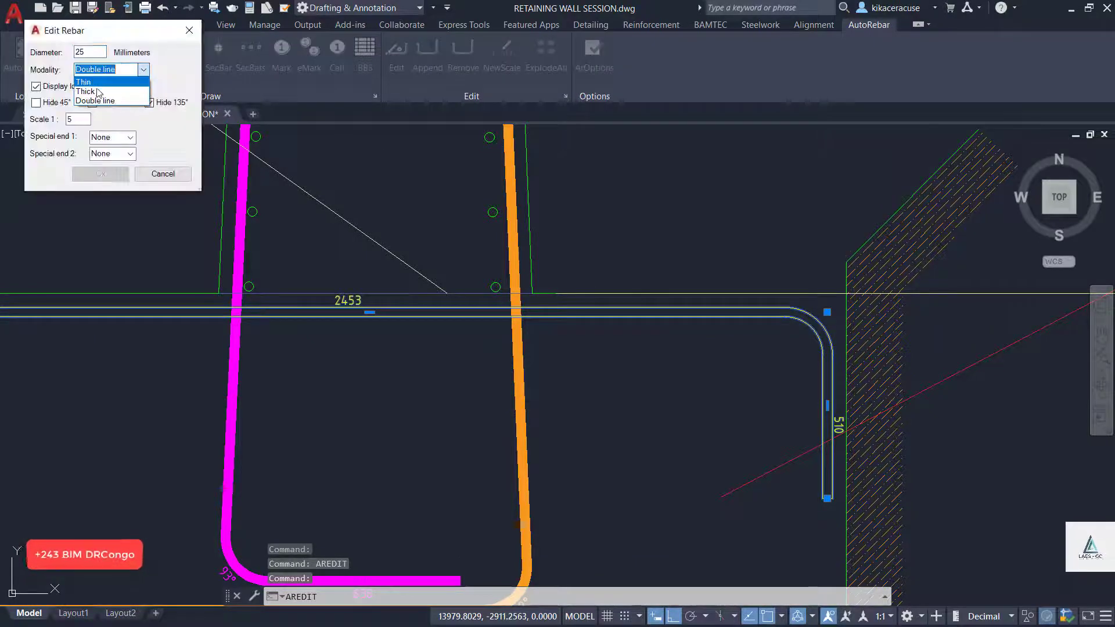
{"action": "left_click", "coordinate": [101, 91]}
{"action": "left_click", "coordinate": [115, 174]}
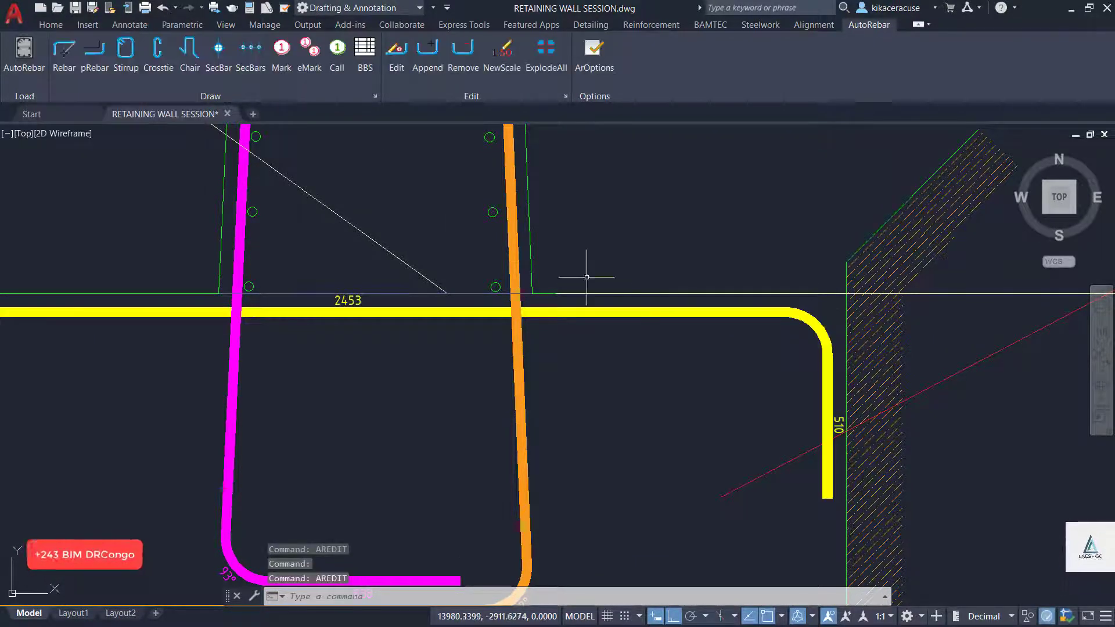
Change the modality of the cyan U-shaped bar in the key to Thick.
{"action": "scroll", "coordinate": [585, 267], "scroll_direction": "down", "scroll_amount": 3}
{"action": "scroll", "coordinate": [501, 355], "scroll_direction": "up", "scroll_amount": 4}
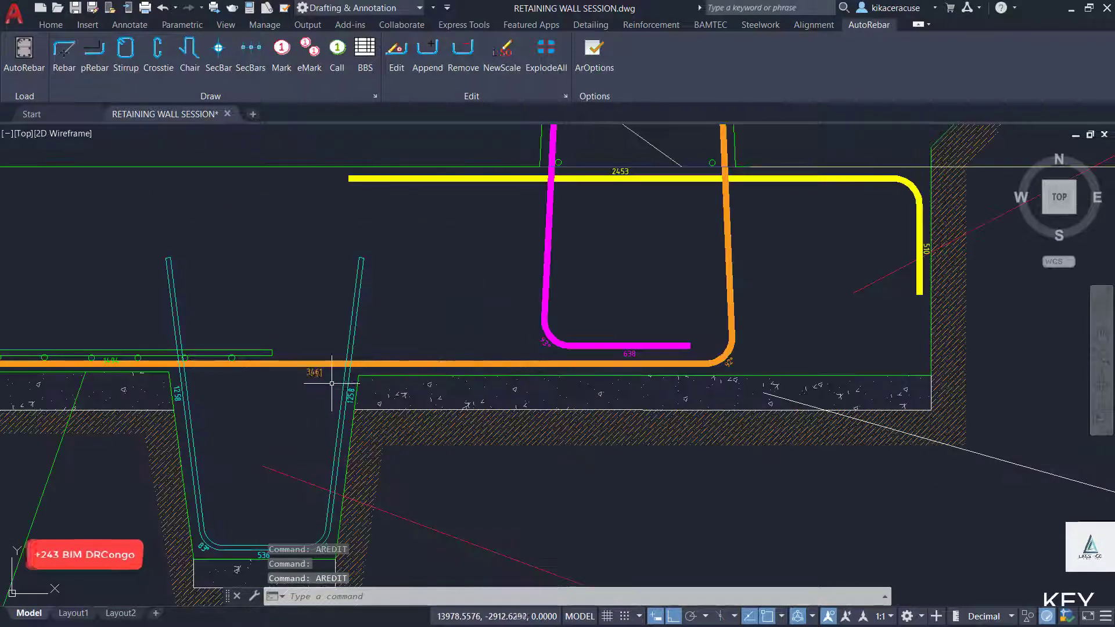
{"action": "left_click", "coordinate": [347, 390]}
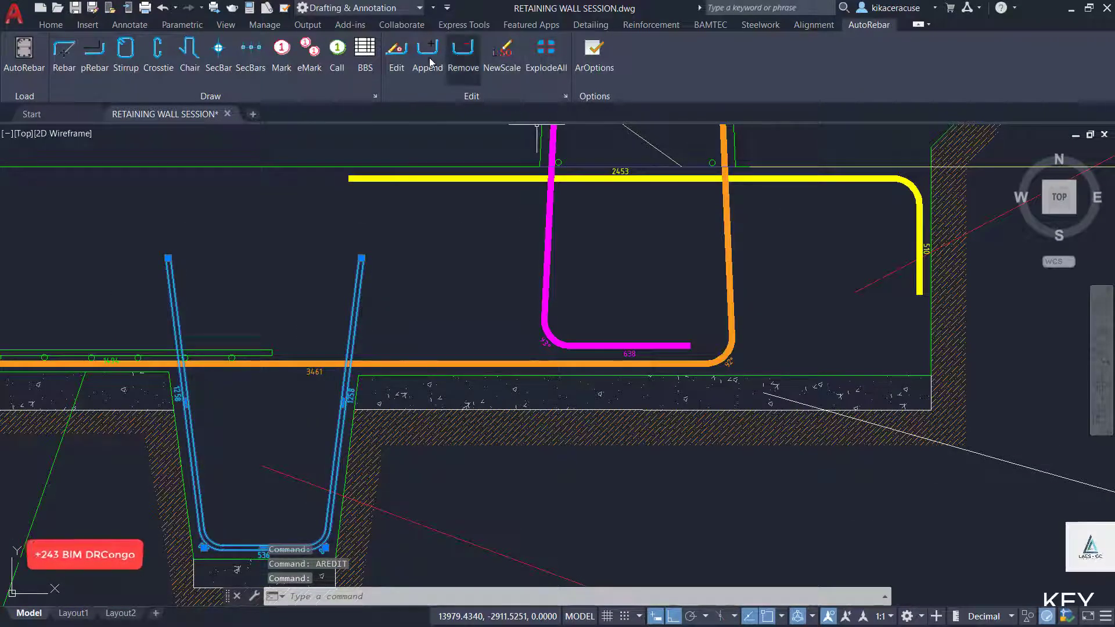
{"action": "left_click", "coordinate": [400, 58]}
{"action": "left_click", "coordinate": [143, 69]}
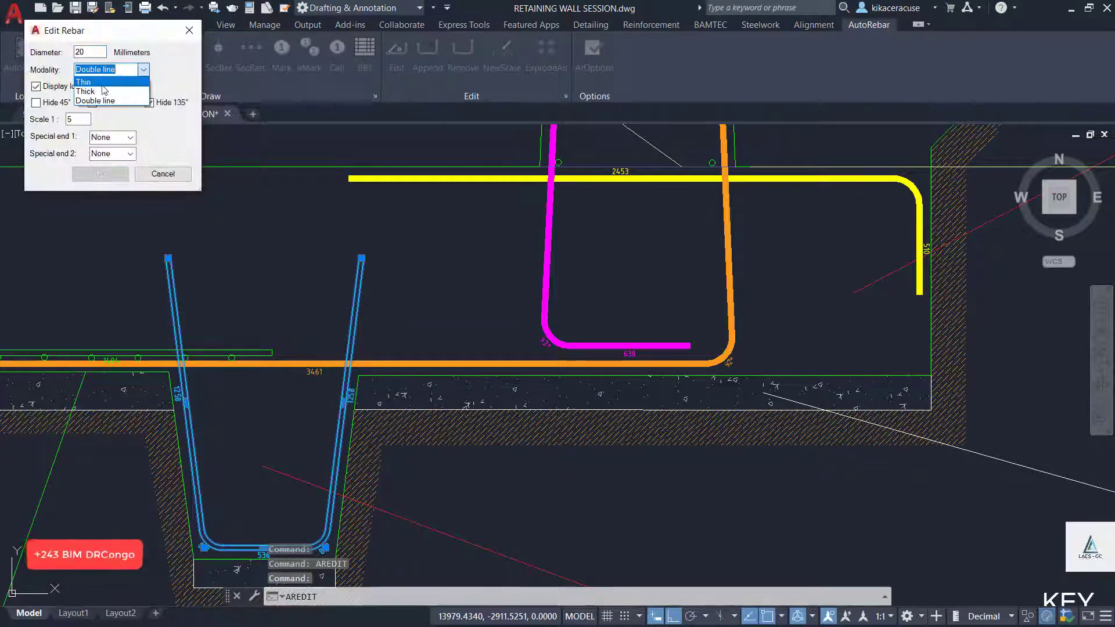
{"action": "left_click", "coordinate": [93, 87]}
{"action": "left_click", "coordinate": [107, 175]}
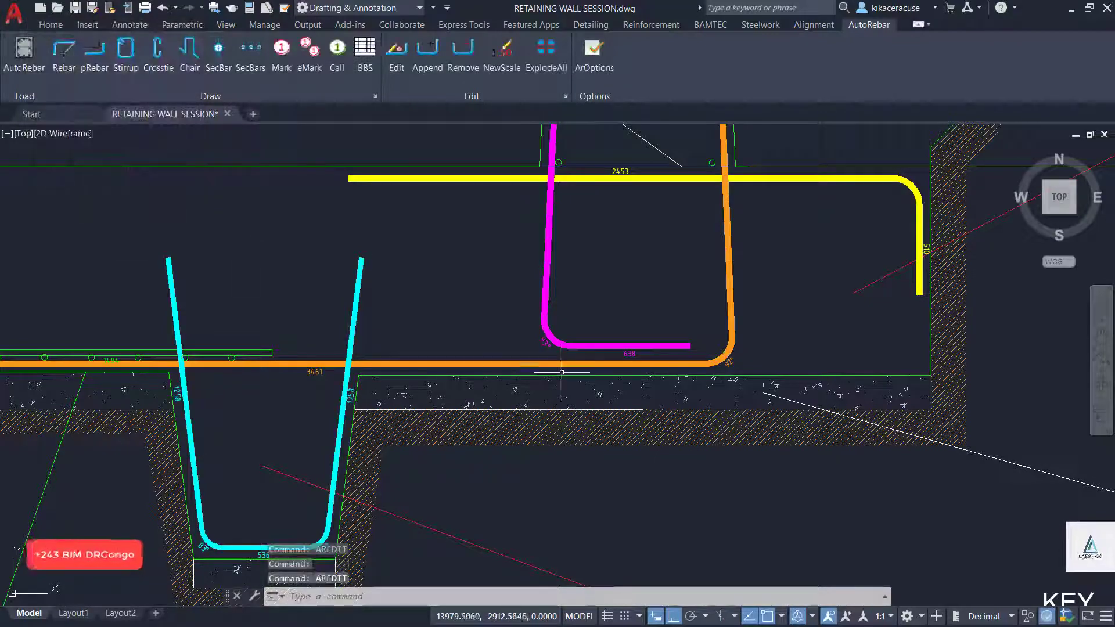
Change the modality of the green L-shaped toe bar to Thick.
{"action": "scroll", "coordinate": [580, 370], "scroll_direction": "down", "scroll_amount": 4}
{"action": "scroll", "coordinate": [316, 364], "scroll_direction": "up", "scroll_amount": 6}
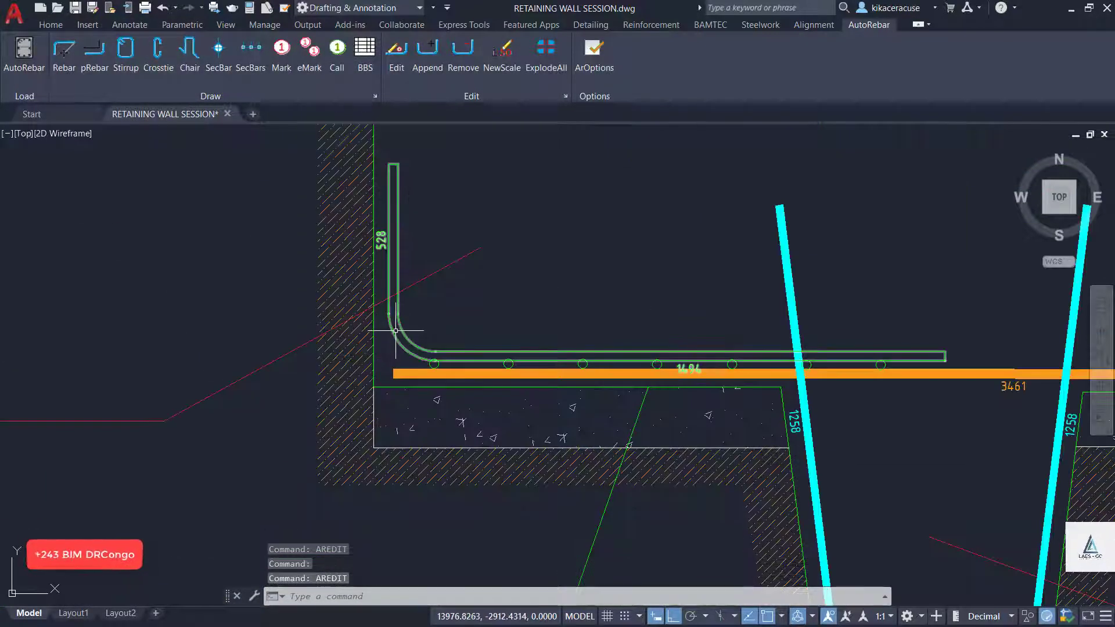
{"action": "left_click", "coordinate": [403, 336]}
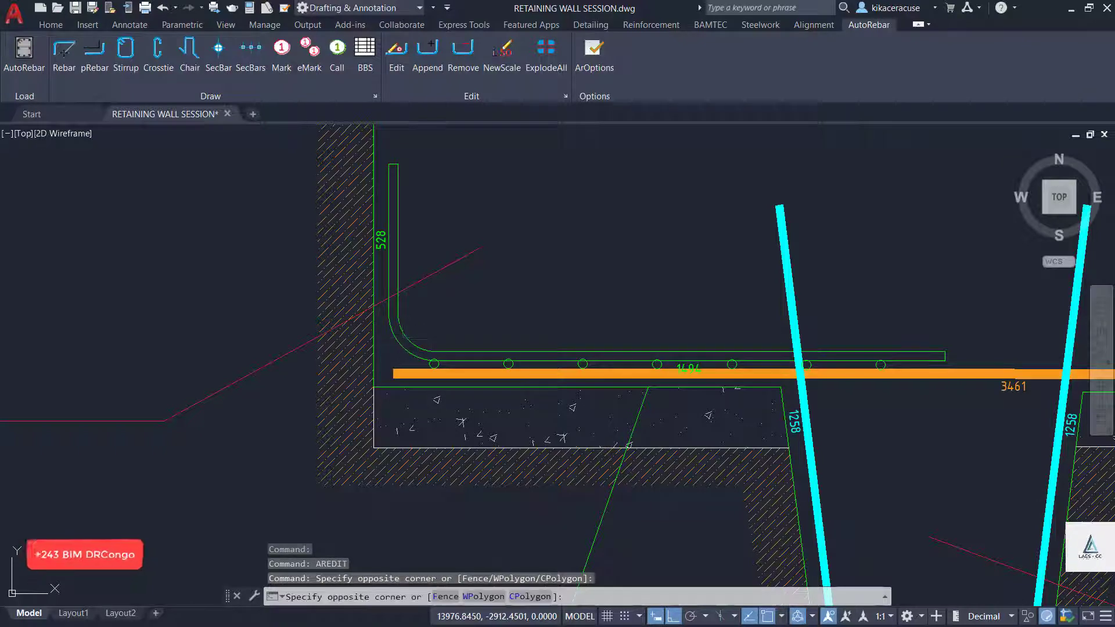
{"action": "left_click", "coordinate": [388, 340]}
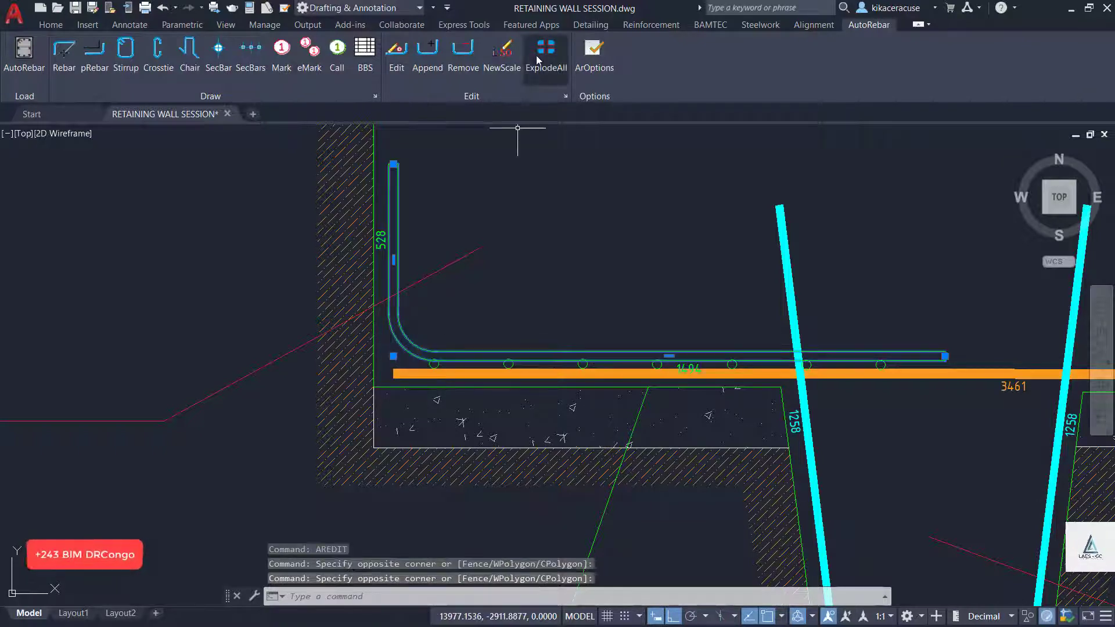
{"action": "left_click", "coordinate": [393, 57]}
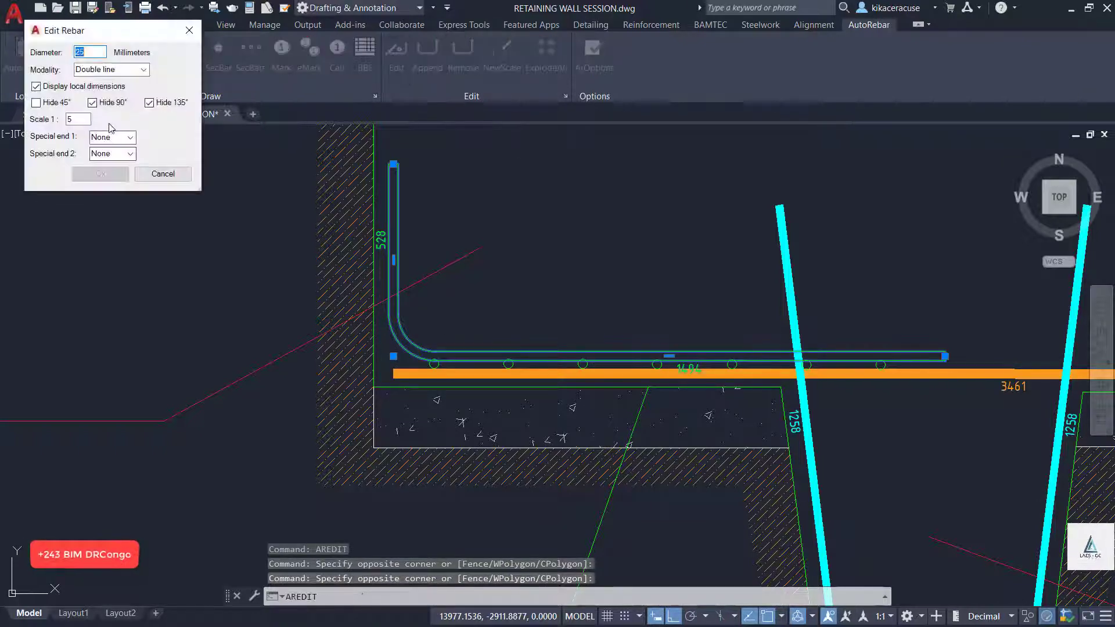
{"action": "left_click", "coordinate": [144, 69]}
{"action": "left_click", "coordinate": [96, 89]}
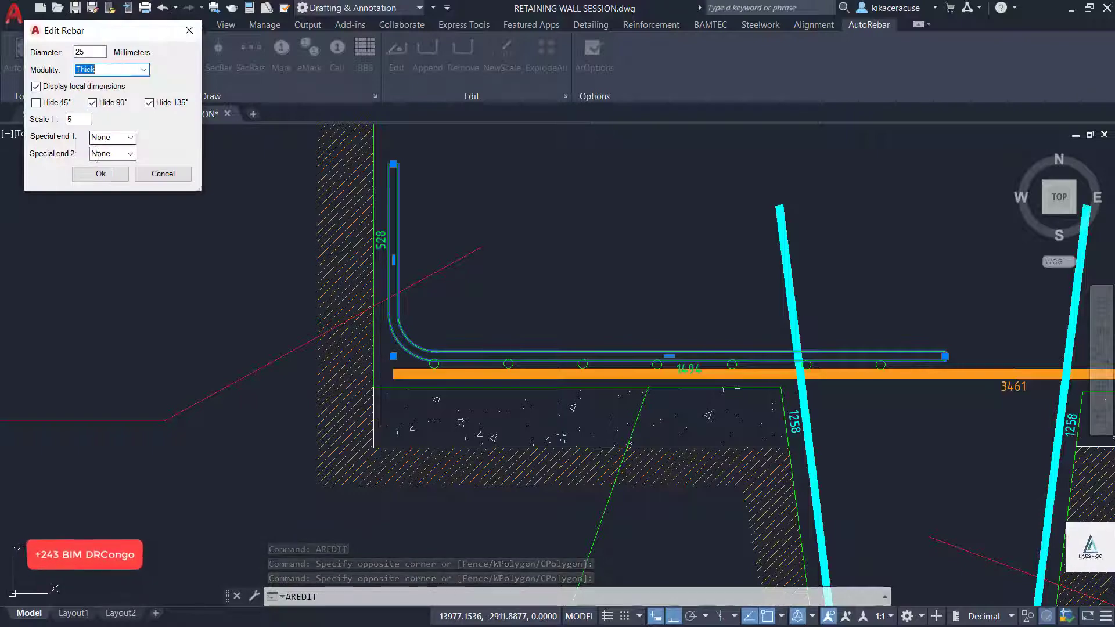
{"action": "left_click", "coordinate": [100, 174]}
Inspect the reinforcement bars along the base, the key and the stem up to the top of the wall.
{"action": "scroll", "coordinate": [507, 360], "scroll_direction": "down", "scroll_amount": 4}
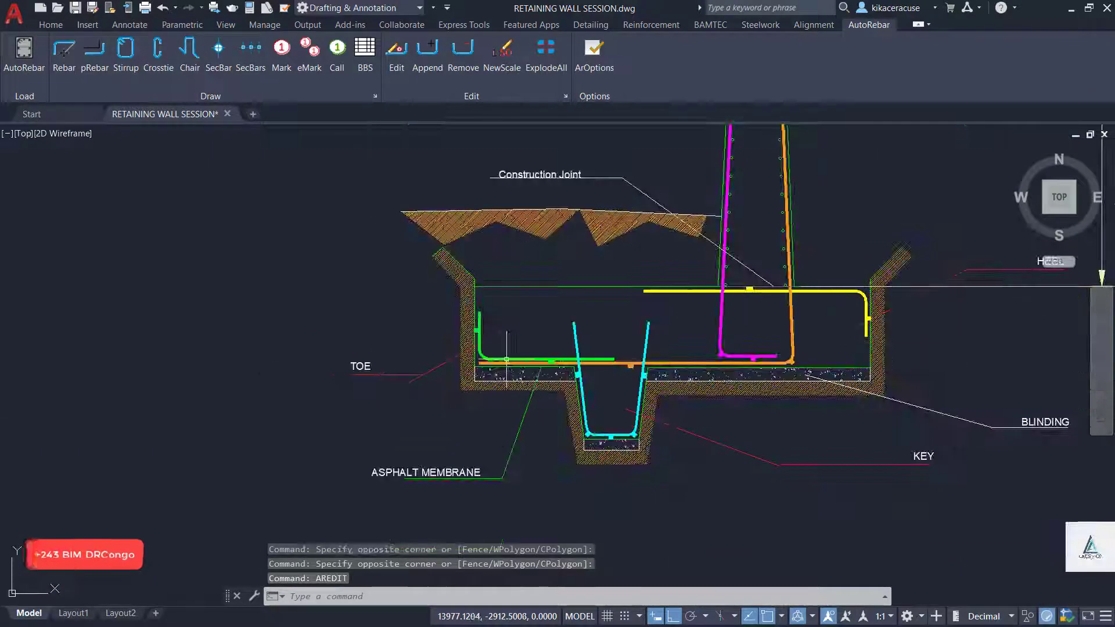
{"action": "scroll", "coordinate": [660, 411], "scroll_direction": "down", "scroll_amount": 2}
{"action": "scroll", "coordinate": [679, 383], "scroll_direction": "up", "scroll_amount": 4}
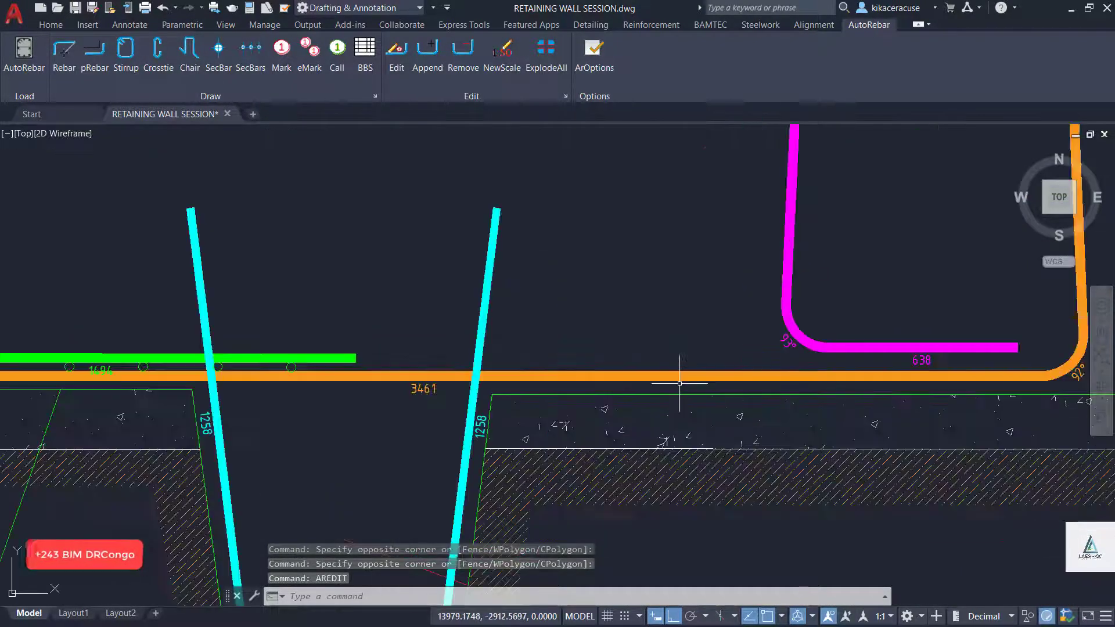
{"action": "scroll", "coordinate": [679, 378], "scroll_direction": "down", "scroll_amount": 5}
{"action": "scroll", "coordinate": [741, 290], "scroll_direction": "up", "scroll_amount": 5}
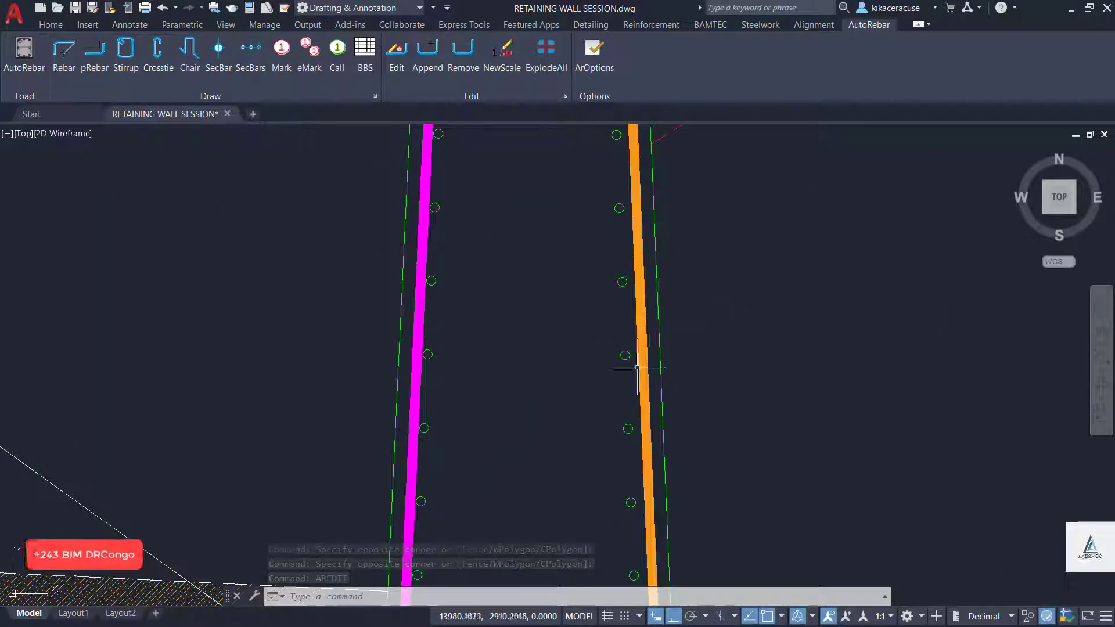
{"action": "scroll", "coordinate": [645, 348], "scroll_direction": "down", "scroll_amount": 5}
{"action": "middle_click_drag", "start_coordinate": [627, 167], "coordinate": [684, 344]}
{"action": "scroll", "coordinate": [694, 397], "scroll_direction": "up", "scroll_amount": 4}
{"action": "scroll", "coordinate": [693, 397], "scroll_direction": "down", "scroll_amount": 4}
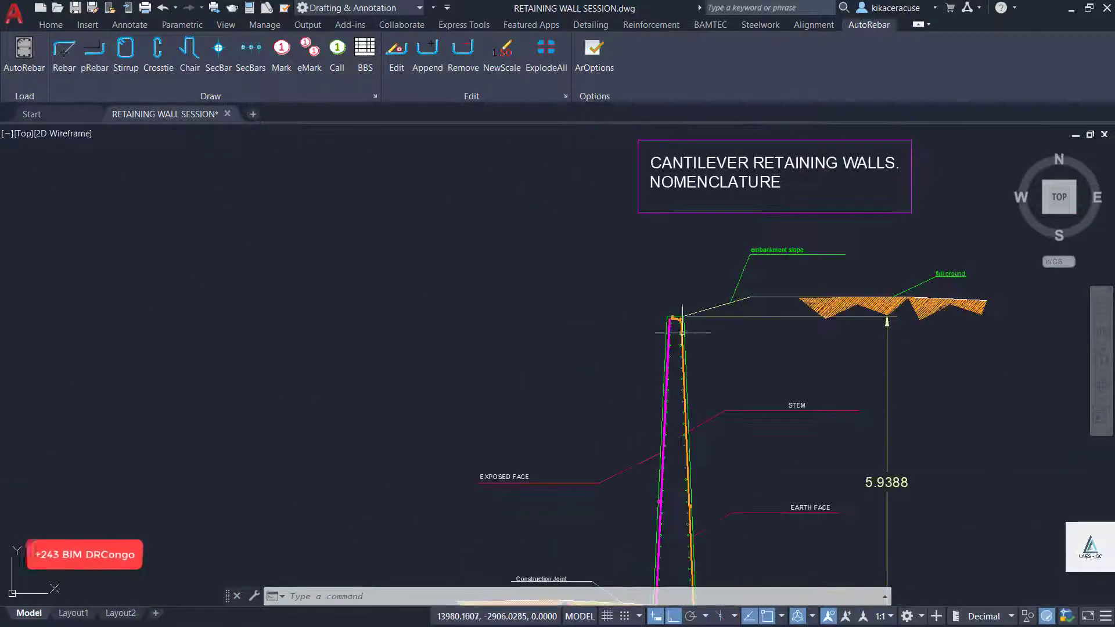
{"action": "scroll", "coordinate": [682, 332], "scroll_direction": "up", "scroll_amount": 2}
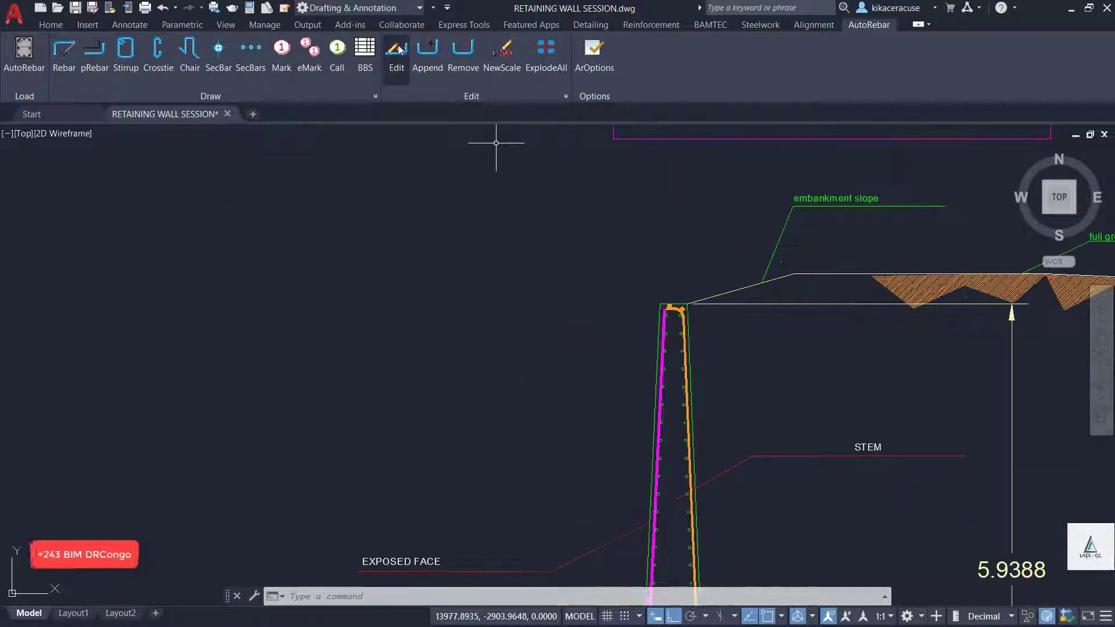
Mark the magenta exposed-face bar with a horizontal label beside the upper stem, outside the exposed face.
{"action": "left_click", "coordinate": [283, 55]}
{"action": "scroll", "coordinate": [658, 388], "scroll_direction": "up", "scroll_amount": 5}
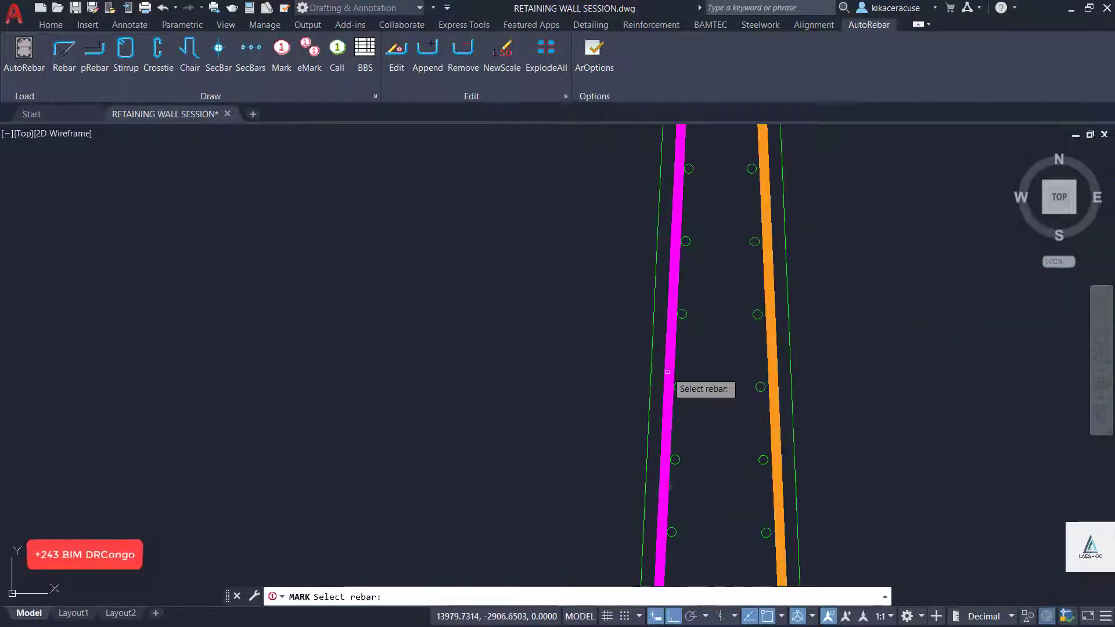
{"action": "left_click", "coordinate": [667, 372]}
{"action": "left_click", "coordinate": [662, 412]}
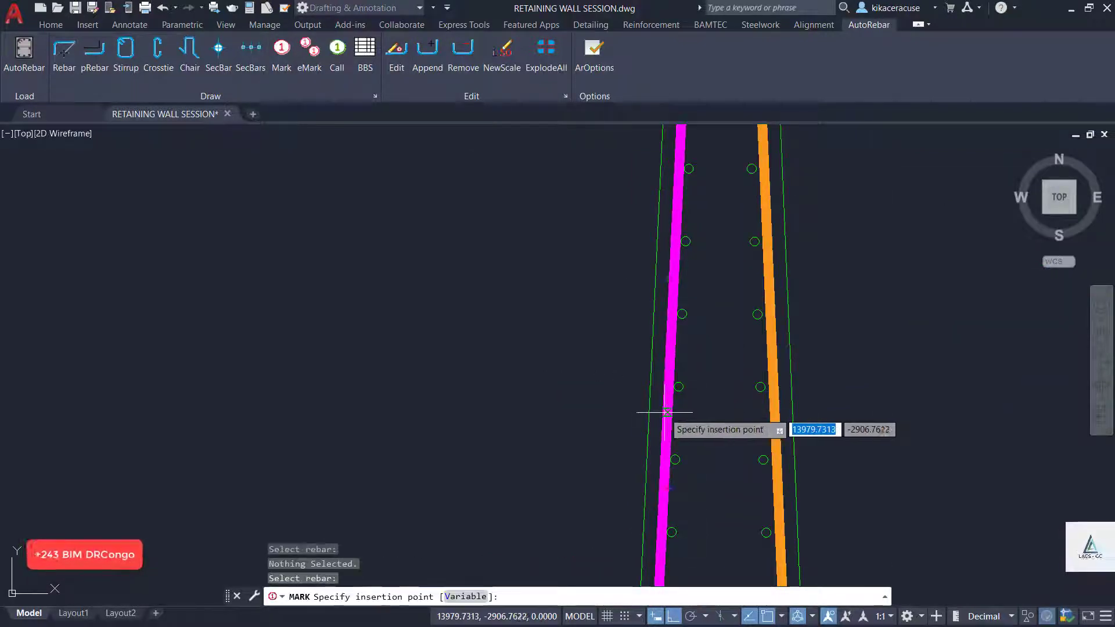
{"action": "left_click", "coordinate": [199, 262]}
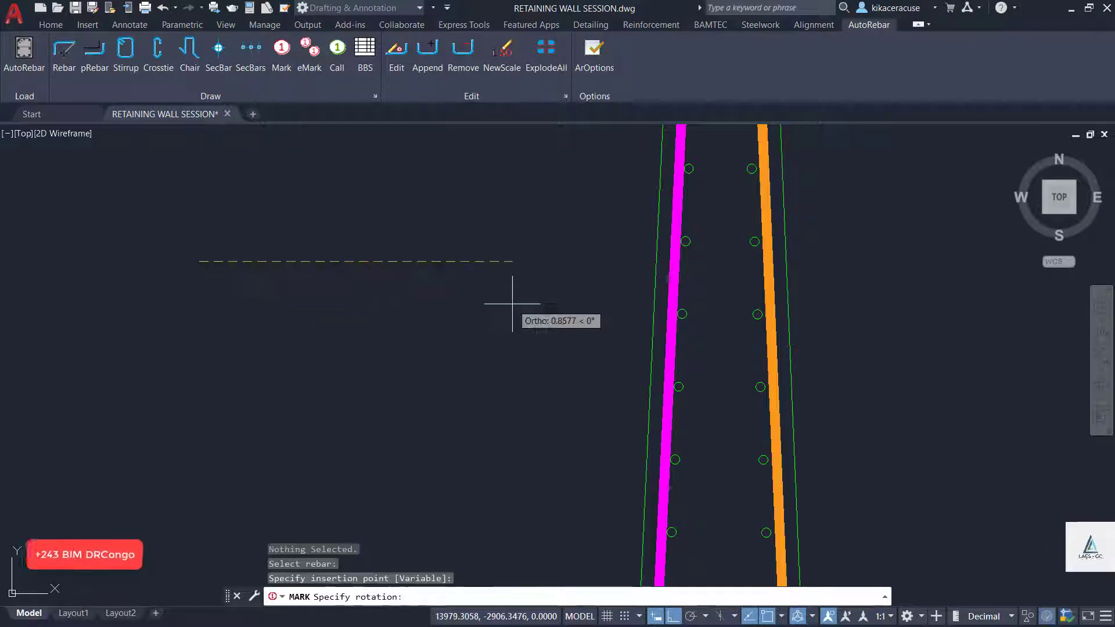
{"action": "left_click", "coordinate": [535, 317]}
{"action": "scroll", "coordinate": [526, 306], "scroll_direction": "down", "scroll_amount": 4}
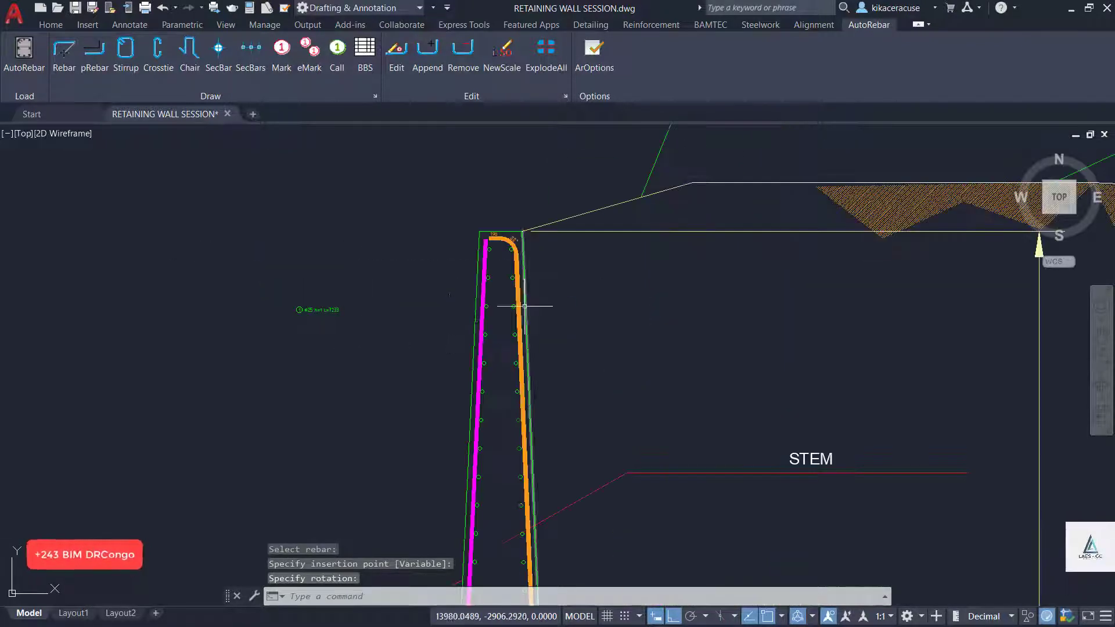
{"action": "scroll", "coordinate": [526, 306], "scroll_direction": "up", "scroll_amount": 2}
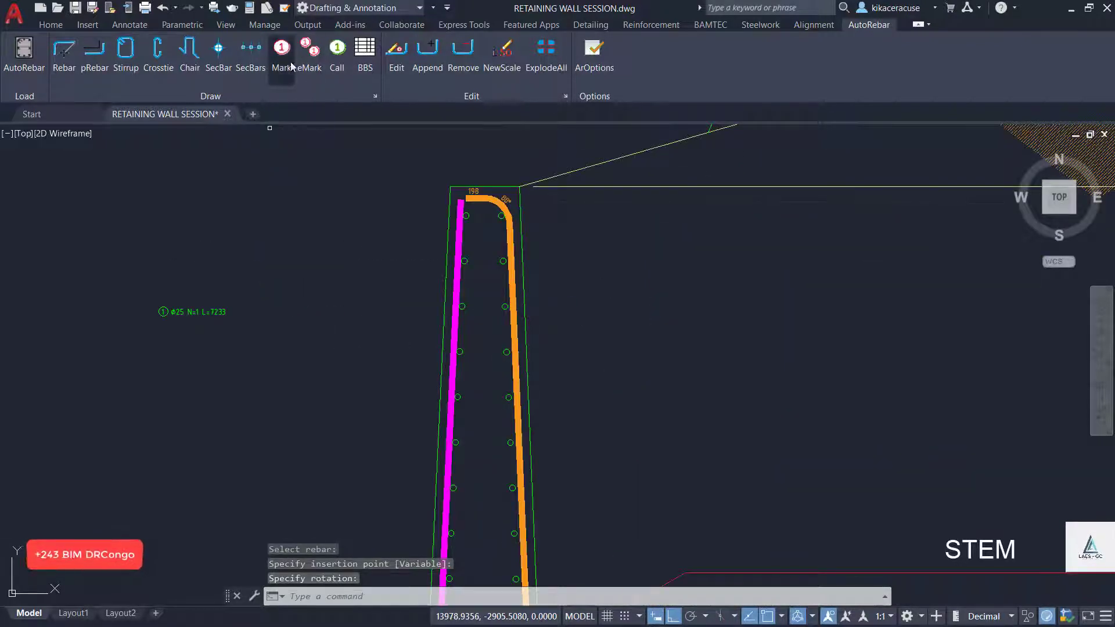
{"action": "left_click", "coordinate": [291, 67]}
{"action": "scroll", "coordinate": [524, 324], "scroll_direction": "up", "scroll_amount": 3}
{"action": "left_click", "coordinate": [525, 323]}
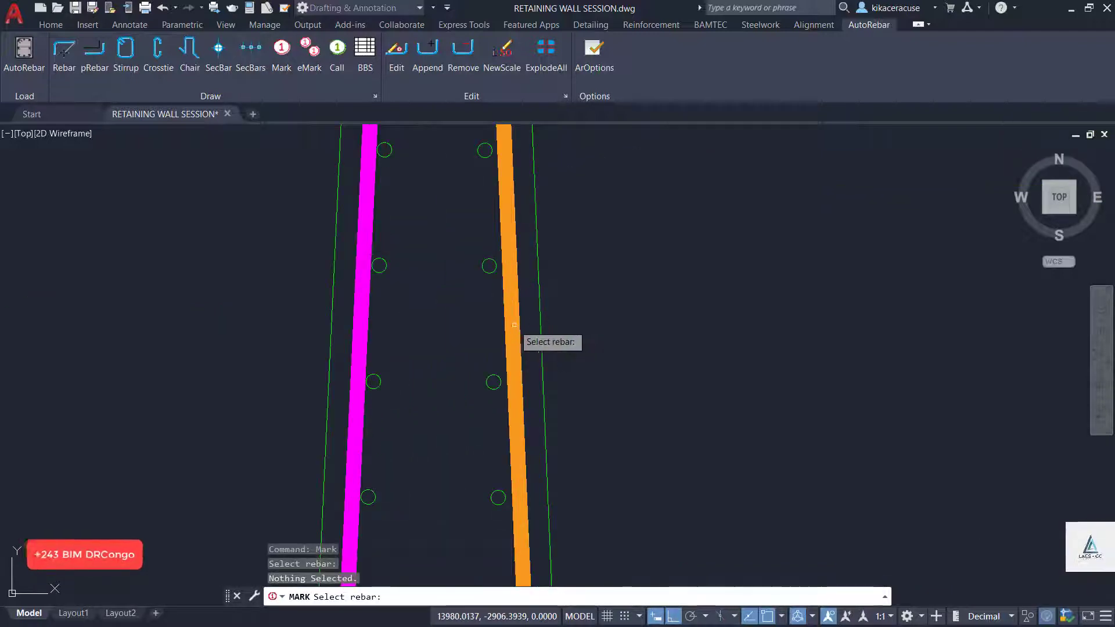
{"action": "scroll", "coordinate": [511, 287], "scroll_direction": "down", "scroll_amount": 4}
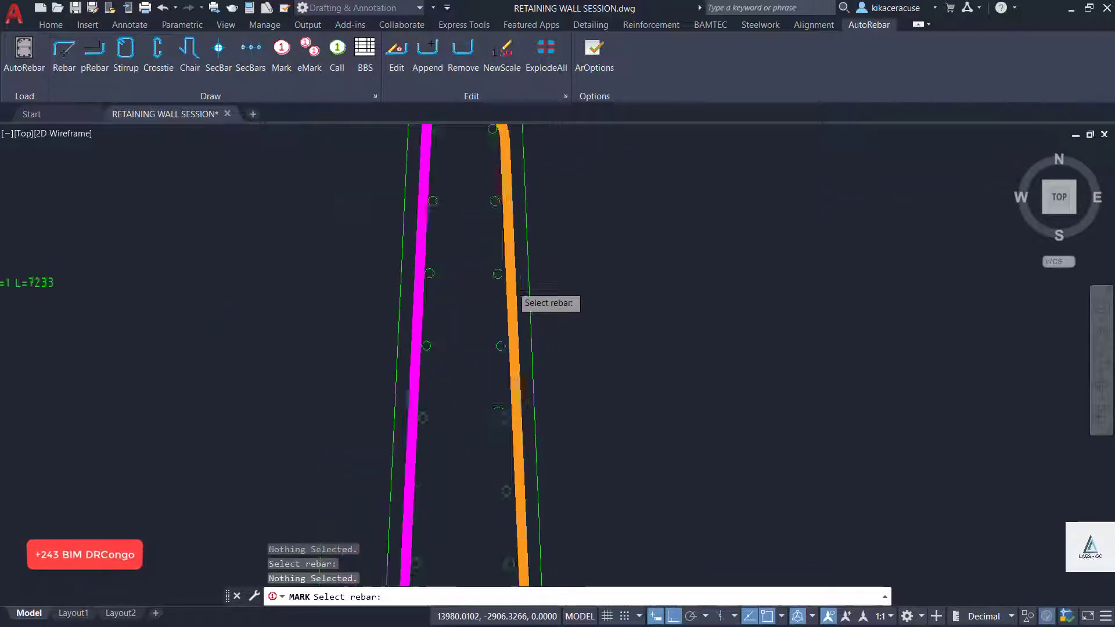
{"action": "scroll", "coordinate": [509, 416], "scroll_direction": "up", "scroll_amount": 4}
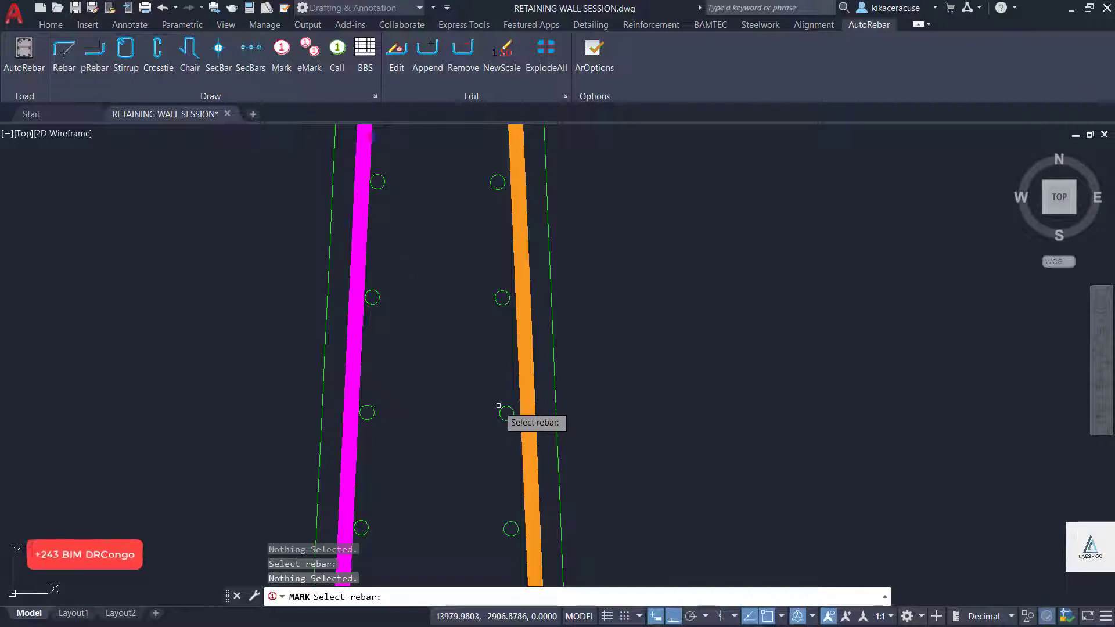
{"action": "key", "text": "Escape"}
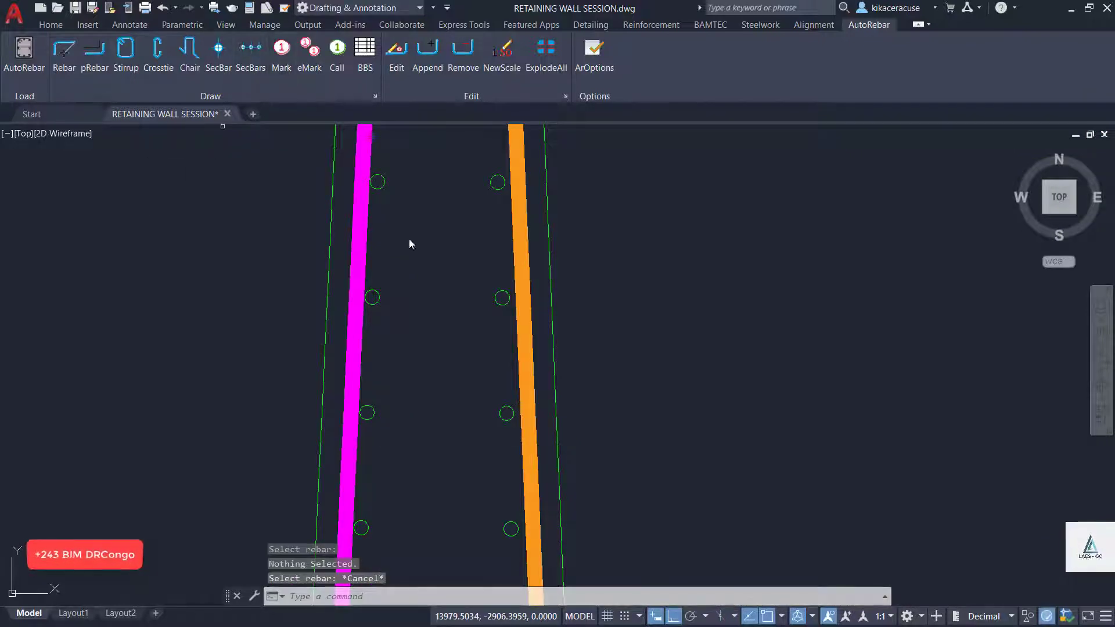
Mark the orange earth-face bar with a horizontal label beside the upper stem, just outside the earth face.
{"action": "key", "text": "Return"}
{"action": "left_click", "coordinate": [515, 357]}
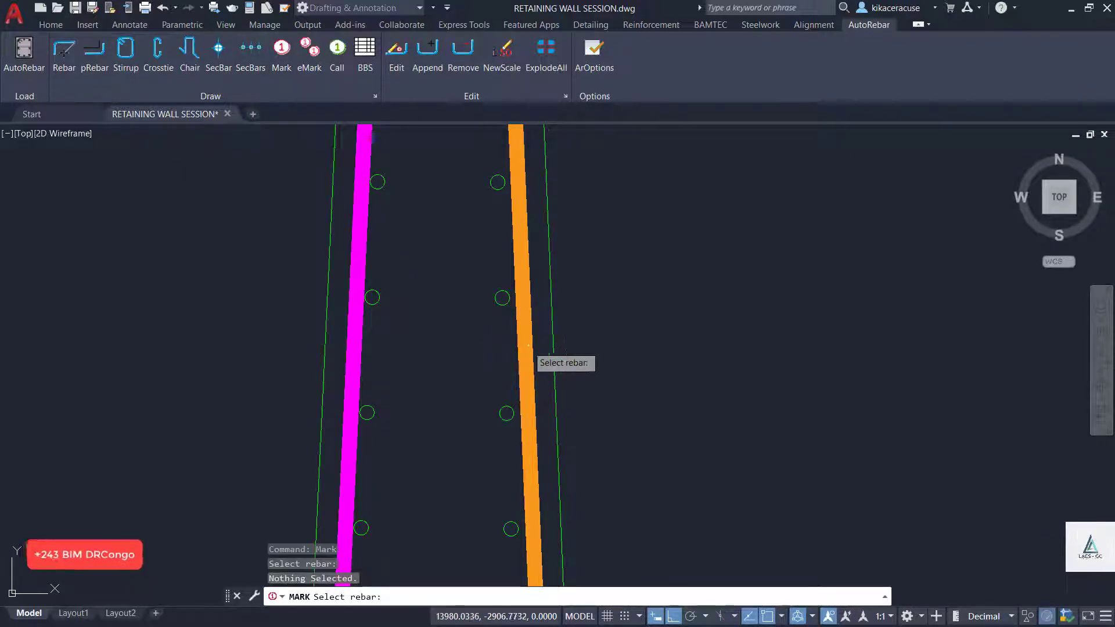
{"action": "left_click", "coordinate": [529, 345]}
{"action": "scroll", "coordinate": [456, 387], "scroll_direction": "down", "scroll_amount": 4}
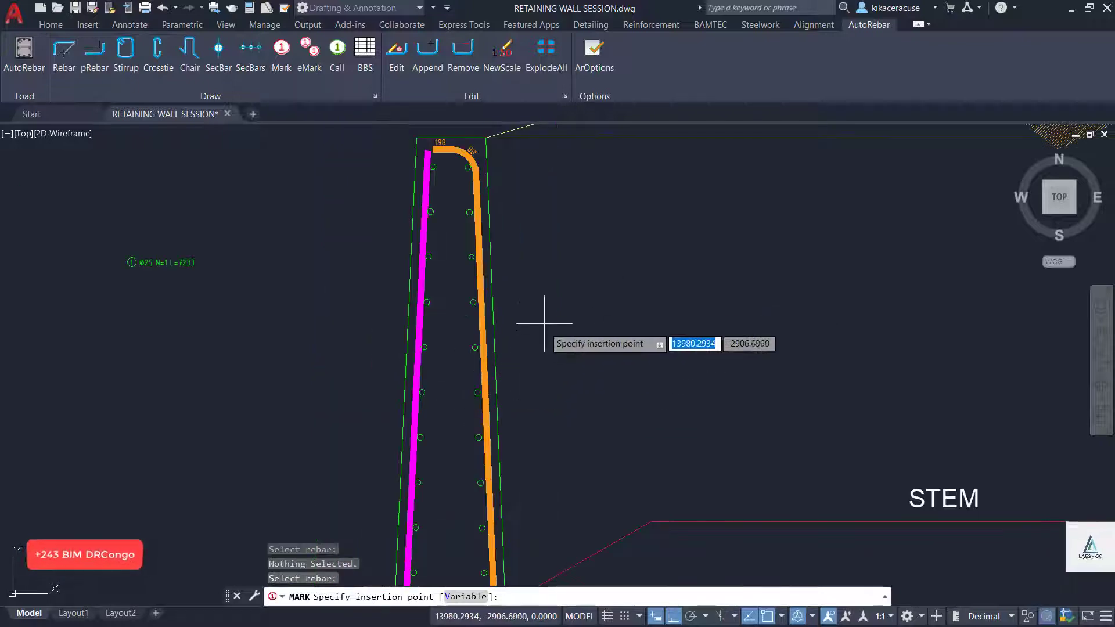
{"action": "left_click", "coordinate": [543, 294]}
{"action": "left_click", "coordinate": [643, 284]}
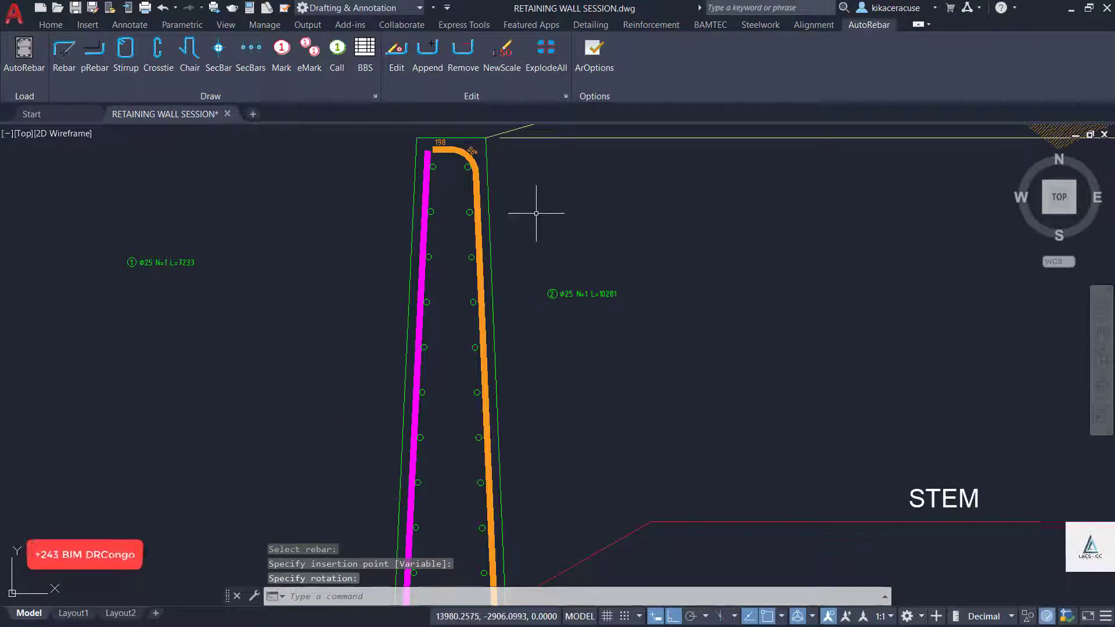
{"action": "scroll", "coordinate": [517, 219], "scroll_direction": "down", "scroll_amount": 8}
{"action": "scroll", "coordinate": [475, 418], "scroll_direction": "up", "scroll_amount": 10}
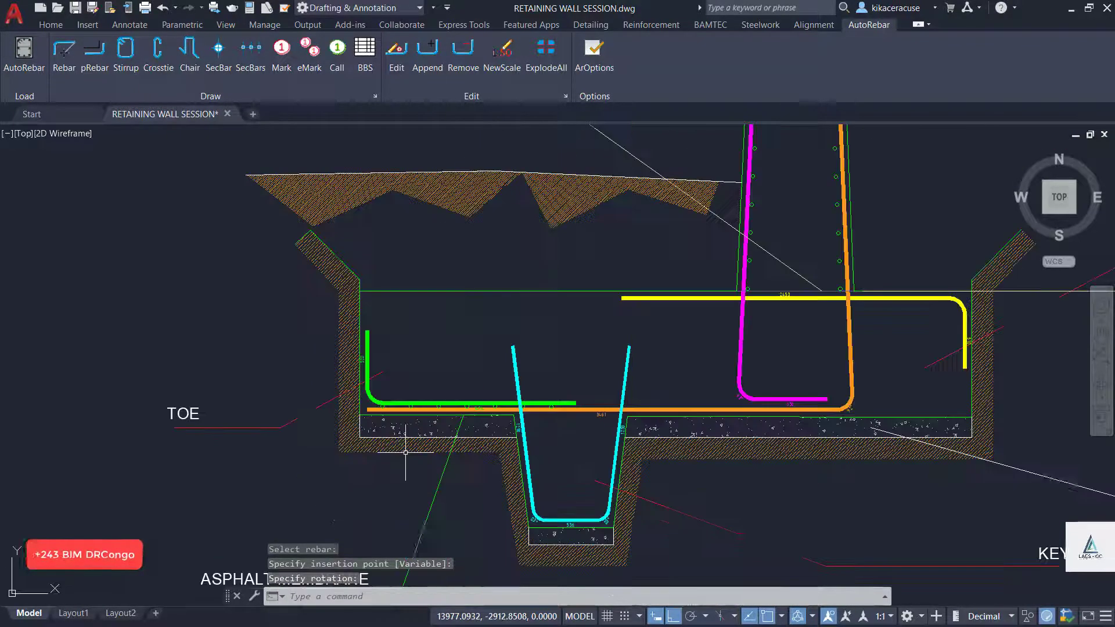
Mark the green L-shaped toe bar with a label at its lower bend, near the toe edge of the base.
{"action": "scroll", "coordinate": [398, 448], "scroll_direction": "down", "scroll_amount": 3}
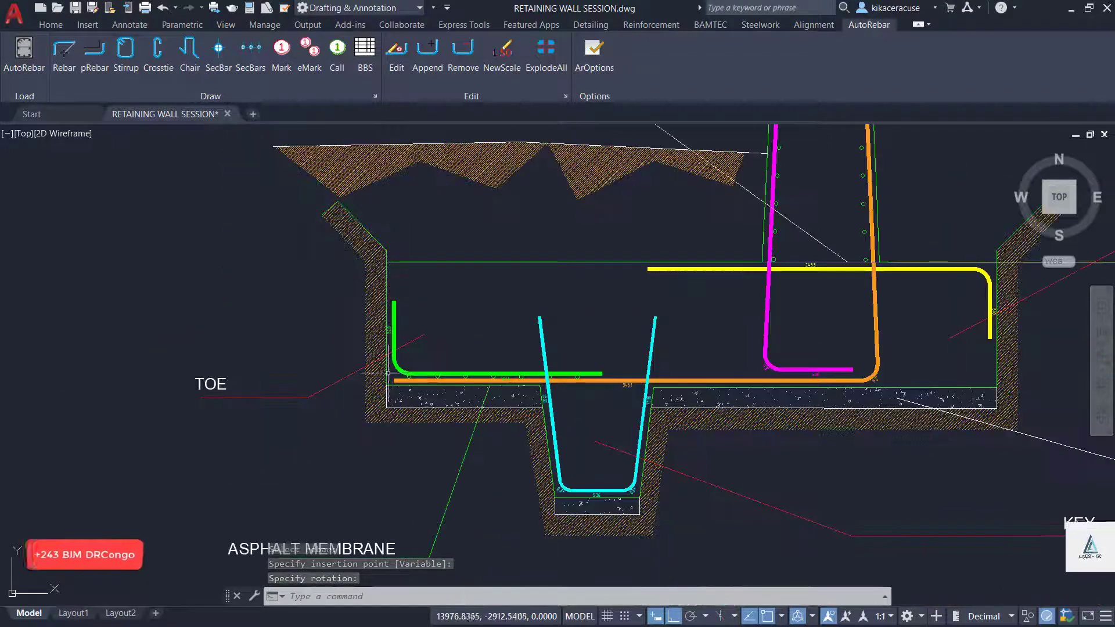
{"action": "left_click", "coordinate": [281, 58]}
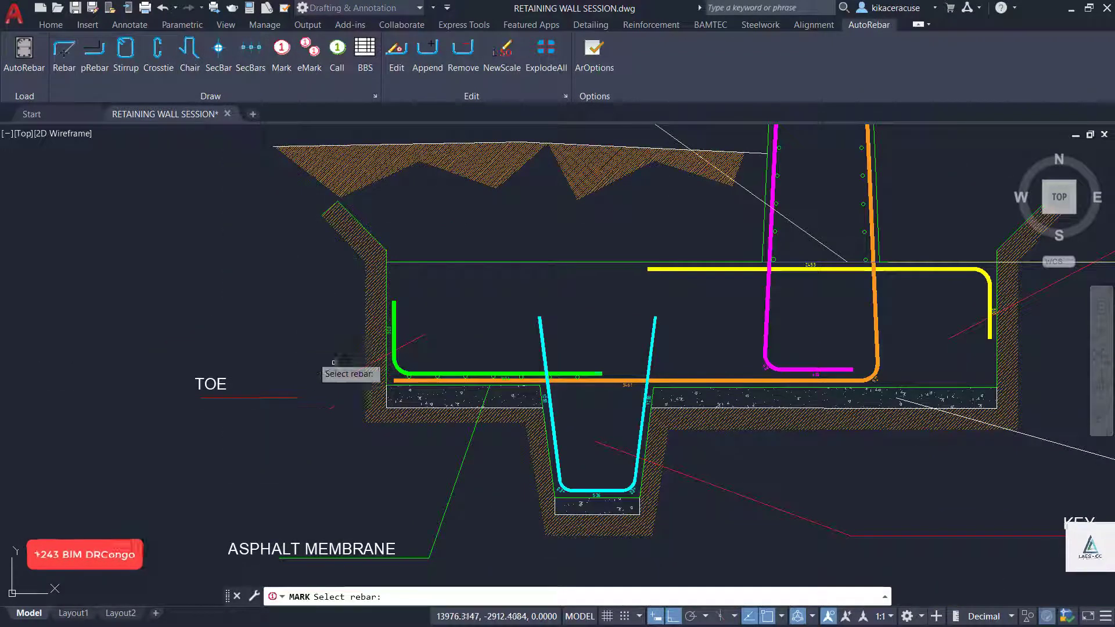
{"action": "left_click", "coordinate": [400, 364]}
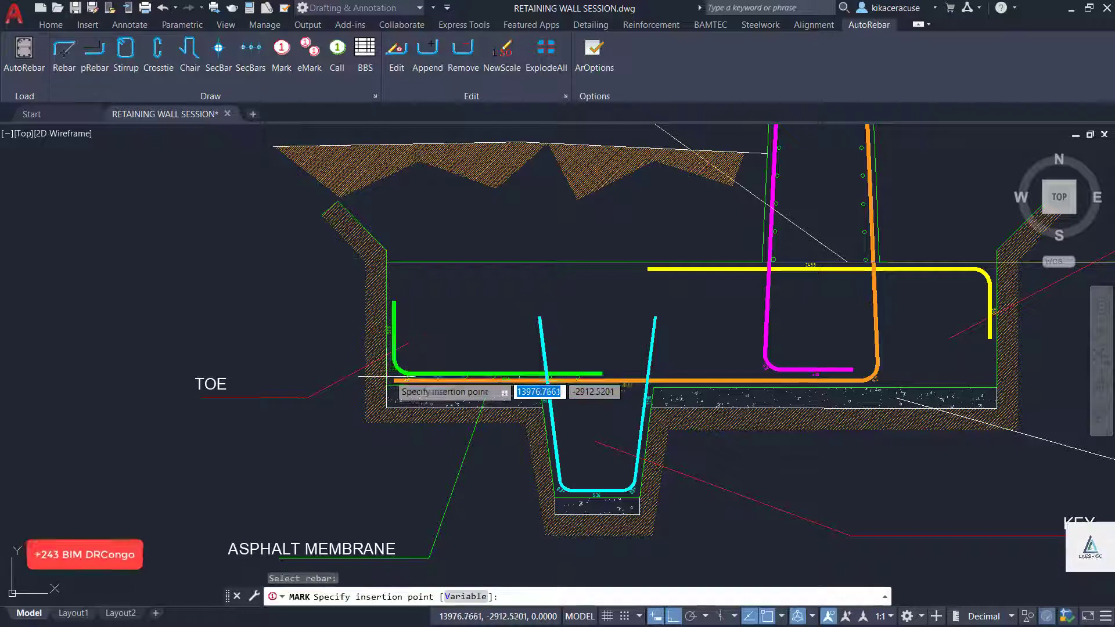
{"action": "left_click", "coordinate": [395, 367]}
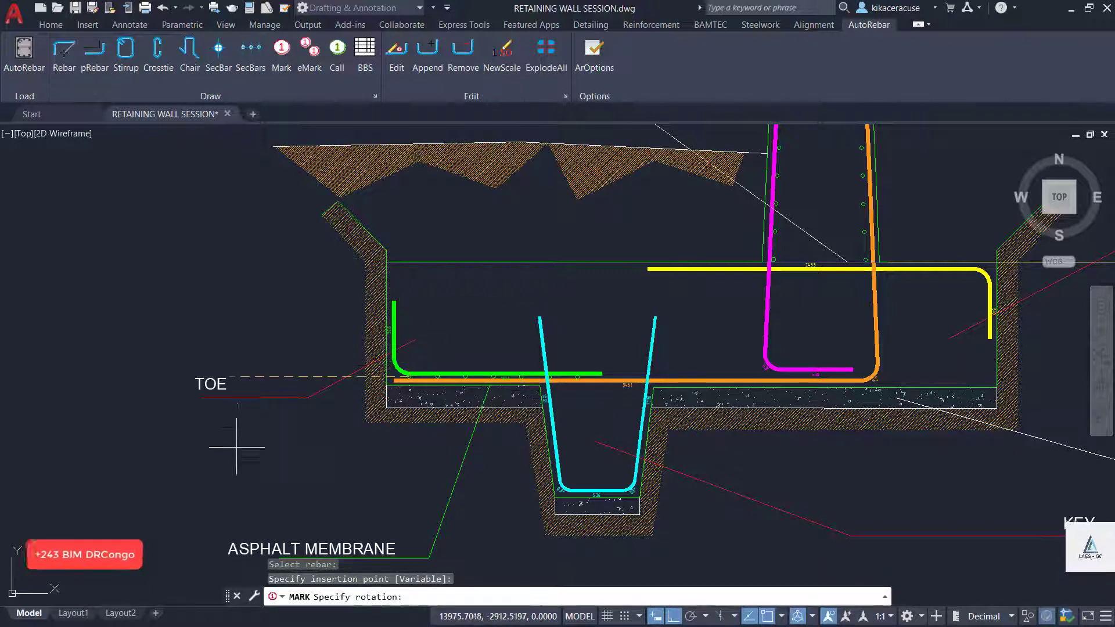
{"action": "left_click", "coordinate": [157, 470]}
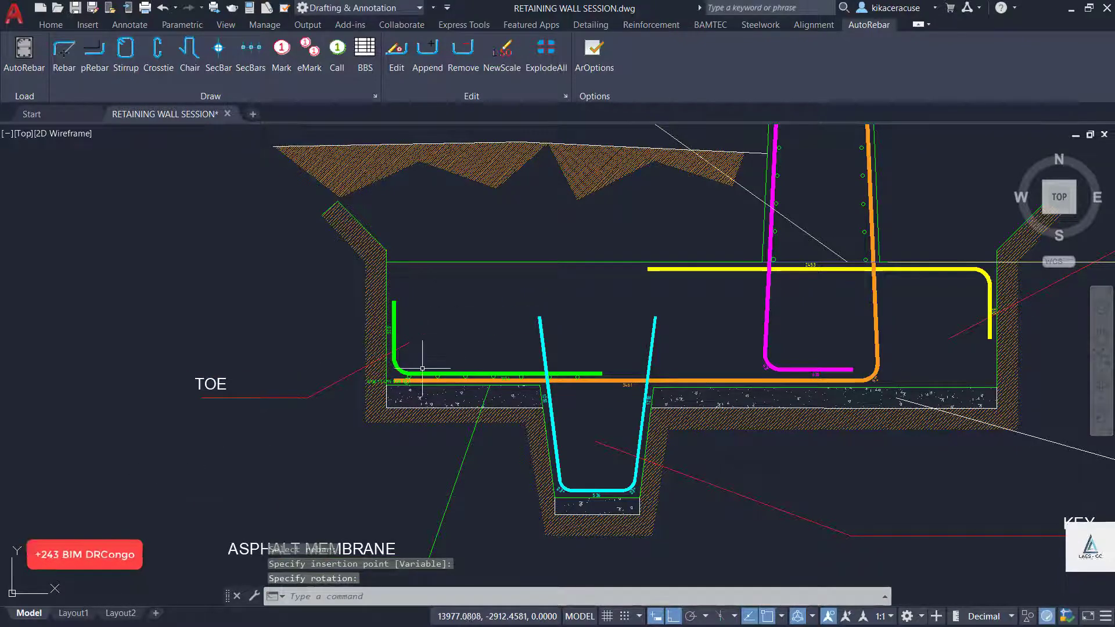
Move the green toe bar's mark outside the base, next to the TOE leader line.
{"action": "scroll", "coordinate": [423, 368], "scroll_direction": "up", "scroll_amount": 8}
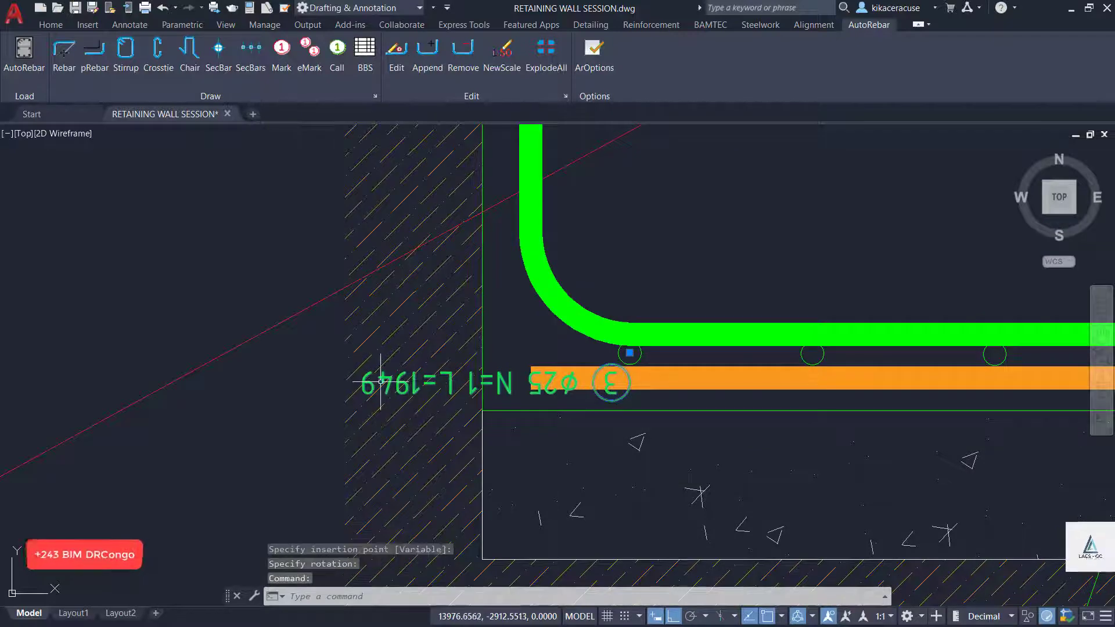
{"action": "left_click", "coordinate": [629, 352]}
{"action": "key", "text": "Escape"}
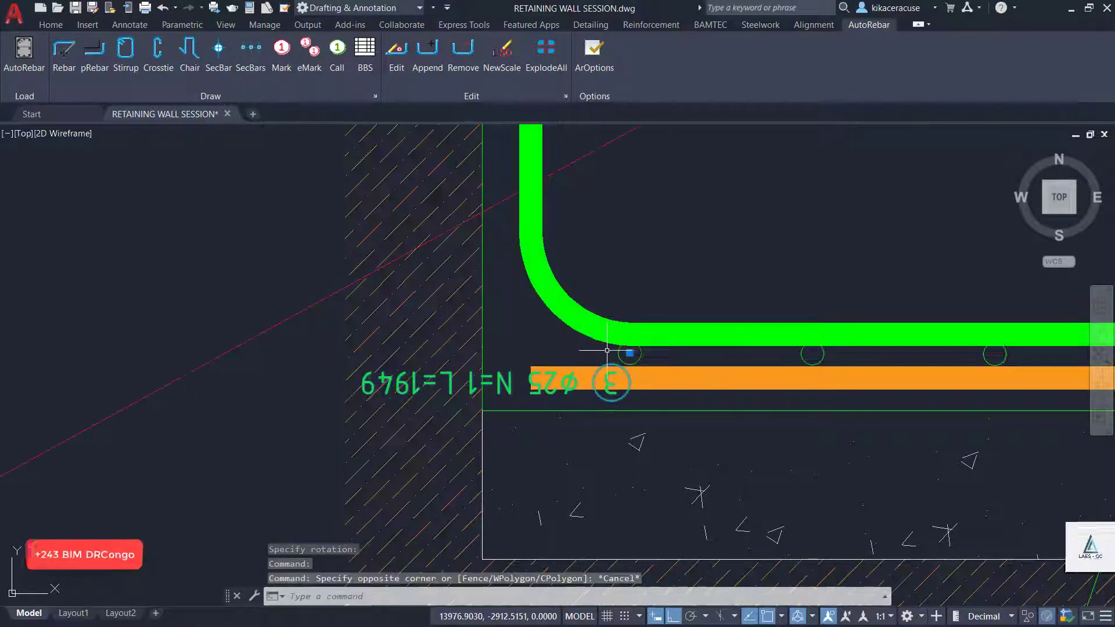
{"action": "left_click", "coordinate": [630, 352]}
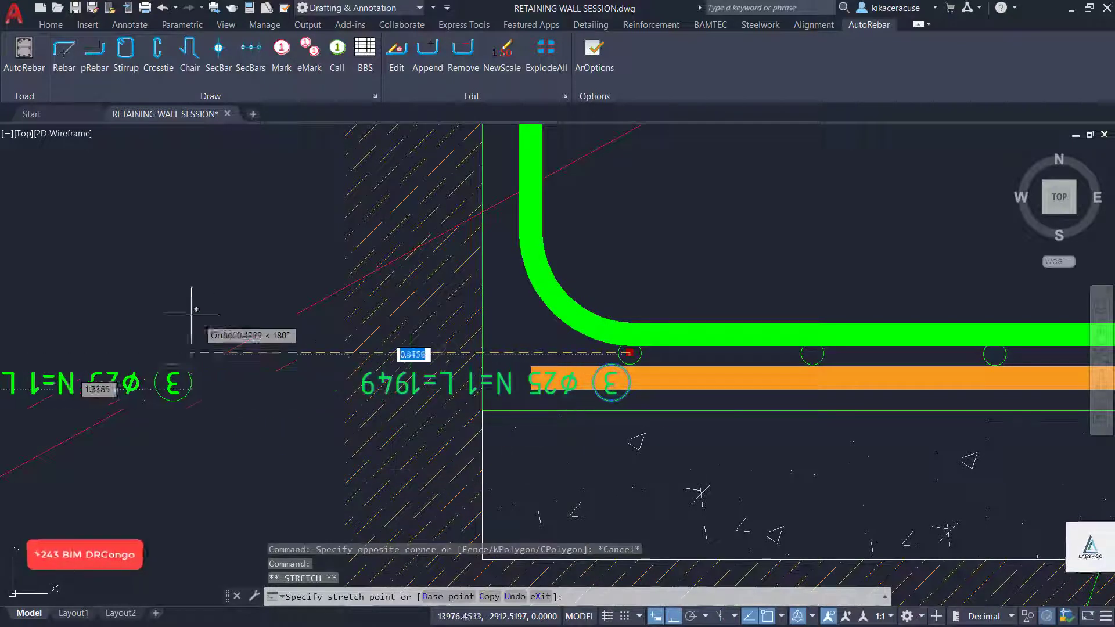
{"action": "scroll", "coordinate": [196, 335], "scroll_direction": "down", "scroll_amount": 5}
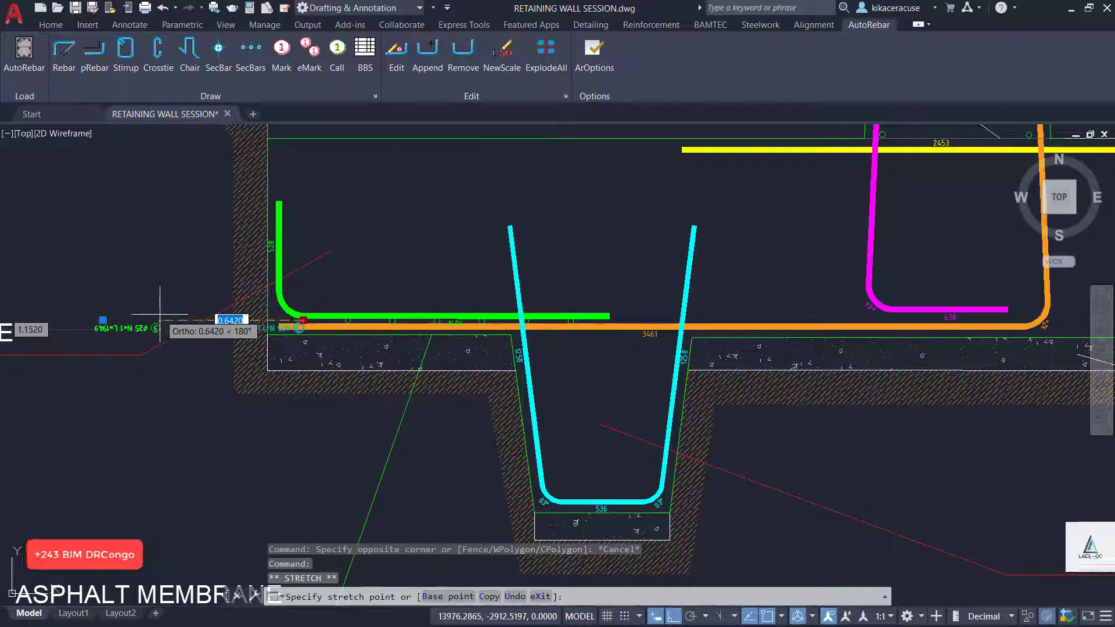
{"action": "scroll", "coordinate": [195, 317], "scroll_direction": "up", "scroll_amount": 8}
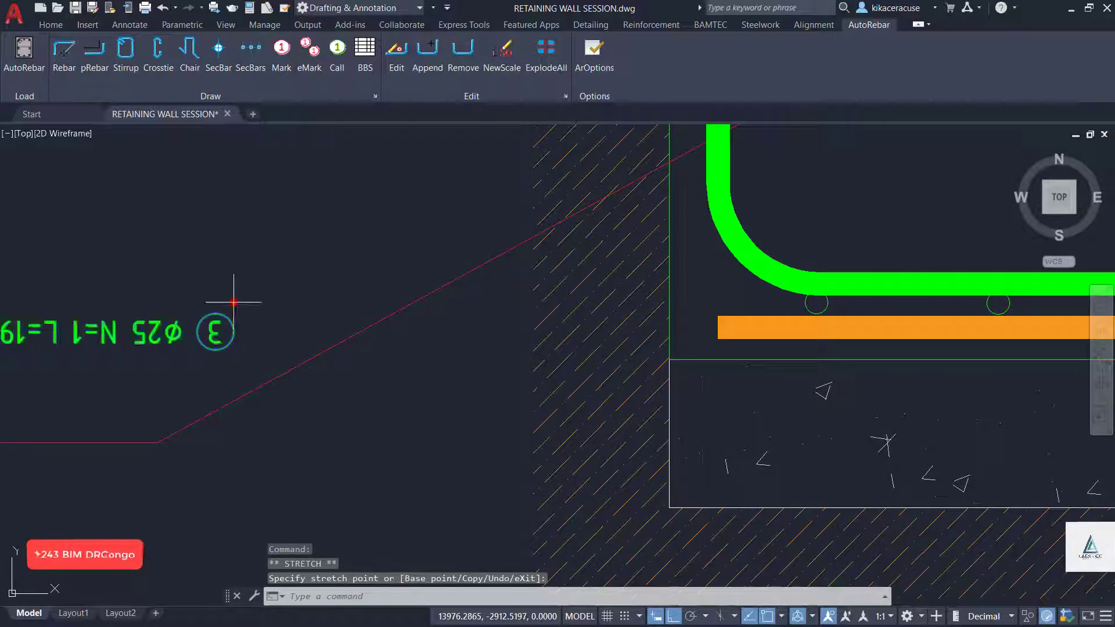
{"action": "left_click", "coordinate": [216, 465]}
{"action": "scroll", "coordinate": [298, 429], "scroll_direction": "down", "scroll_amount": 4}
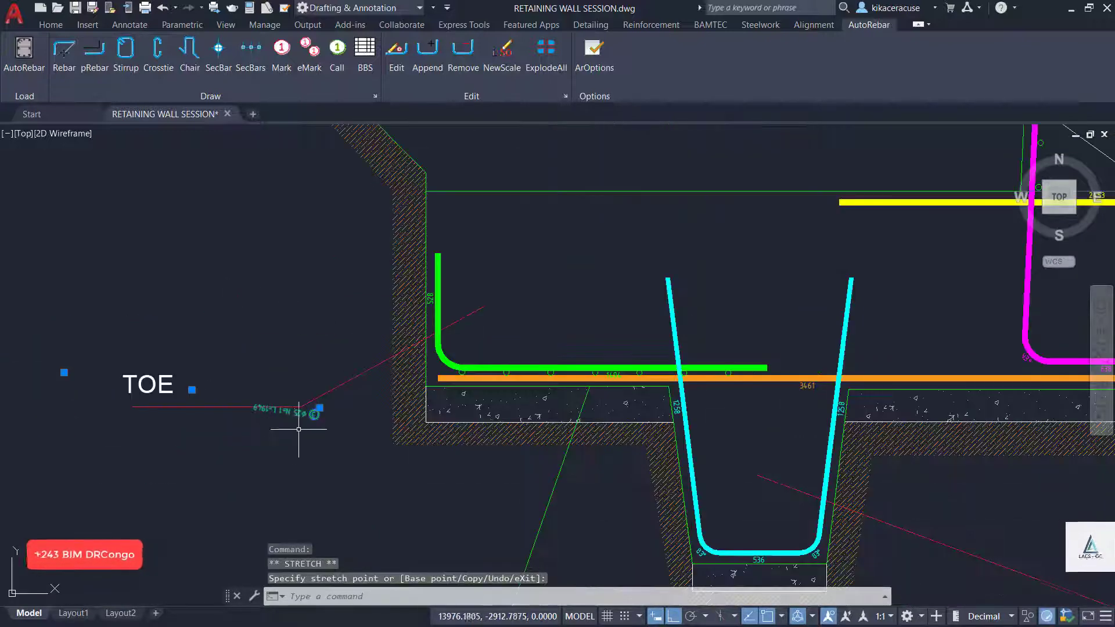
Reverse the direction of the toe bar's mark so its text reads upright, and place it at a slant below the TOE leader.
{"action": "left_click", "coordinate": [64, 373]}
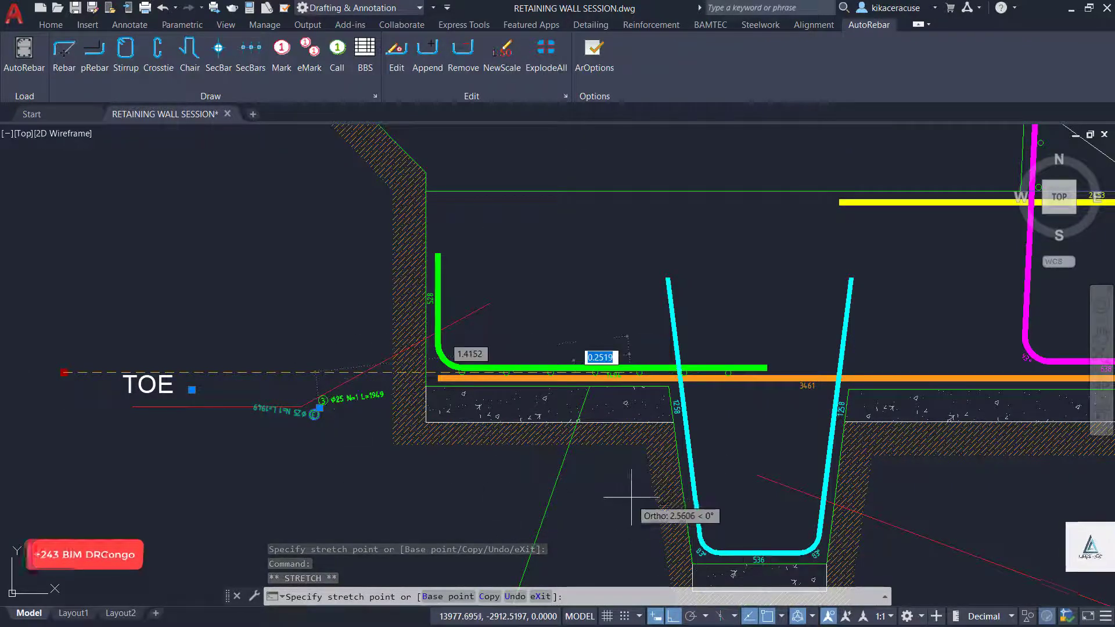
{"action": "left_click", "coordinate": [401, 465]}
{"action": "scroll", "coordinate": [308, 404], "scroll_direction": "up", "scroll_amount": 2}
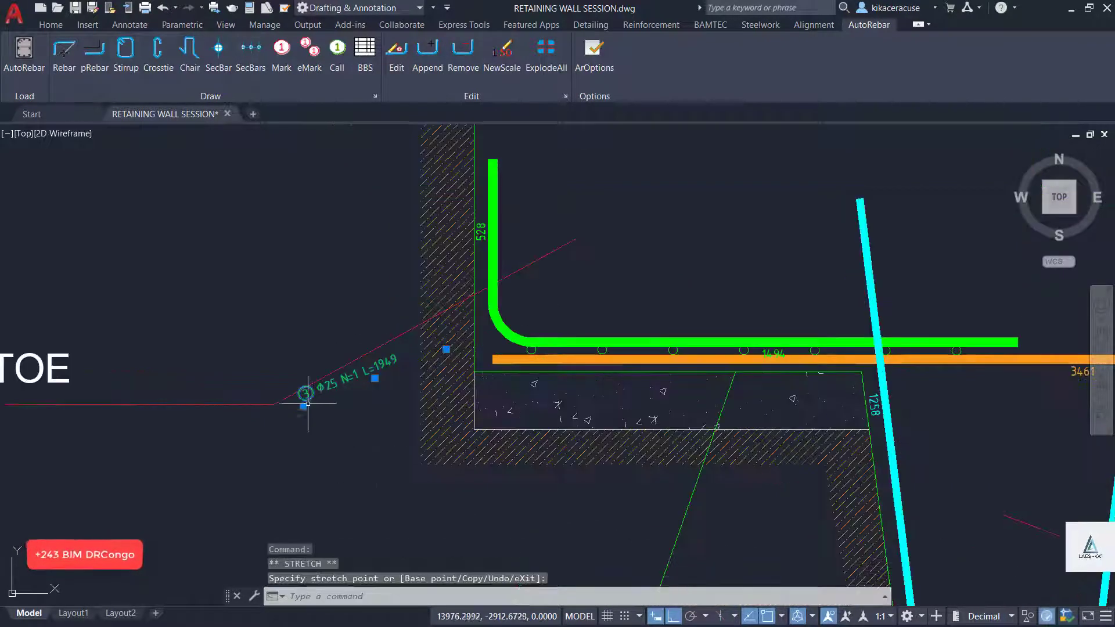
{"action": "left_click", "coordinate": [303, 406]}
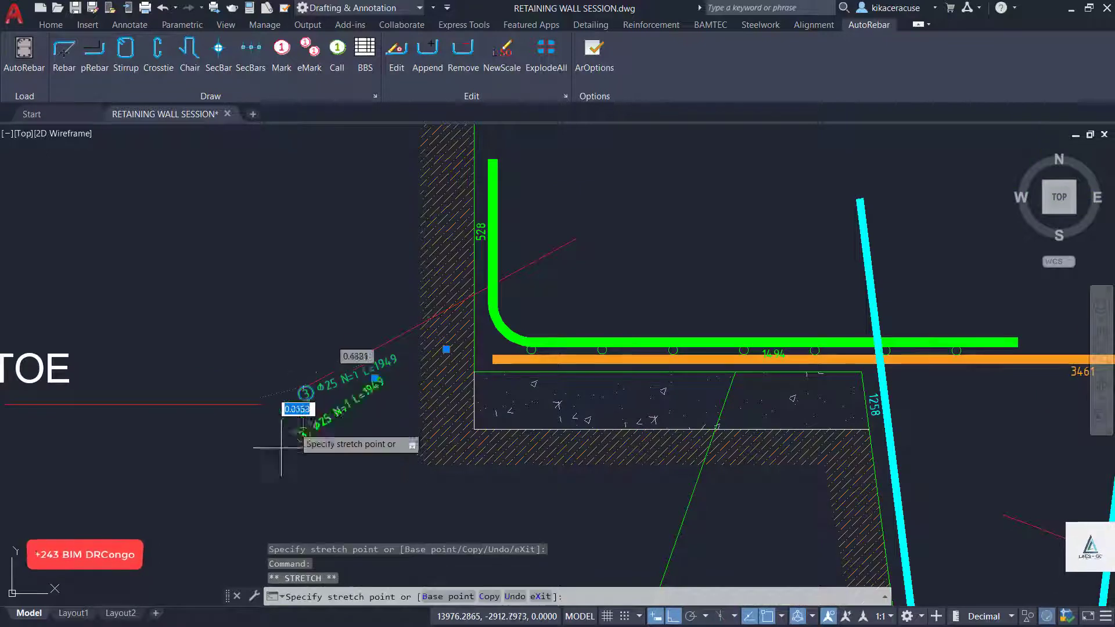
{"action": "left_click", "coordinate": [197, 520]}
{"action": "scroll", "coordinate": [362, 325], "scroll_direction": "down", "scroll_amount": 2}
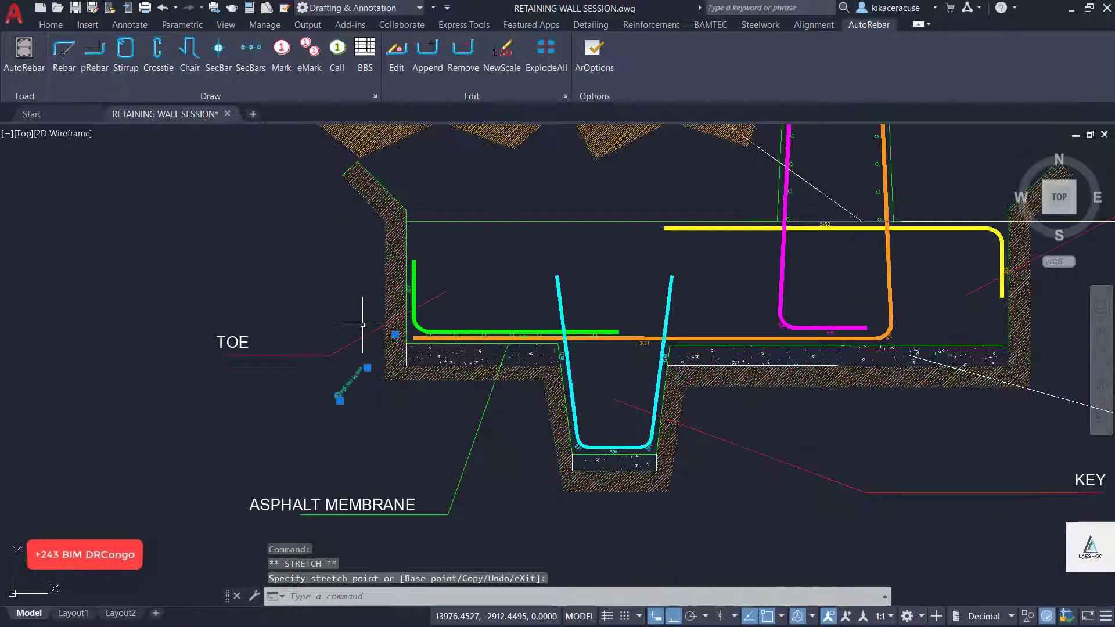
{"action": "key", "text": "Escape"}
Draw a slanted underline beneath the toe bar's mark with Line, with Ortho turned off.
{"action": "scroll", "coordinate": [383, 324], "scroll_direction": "down", "scroll_amount": 3}
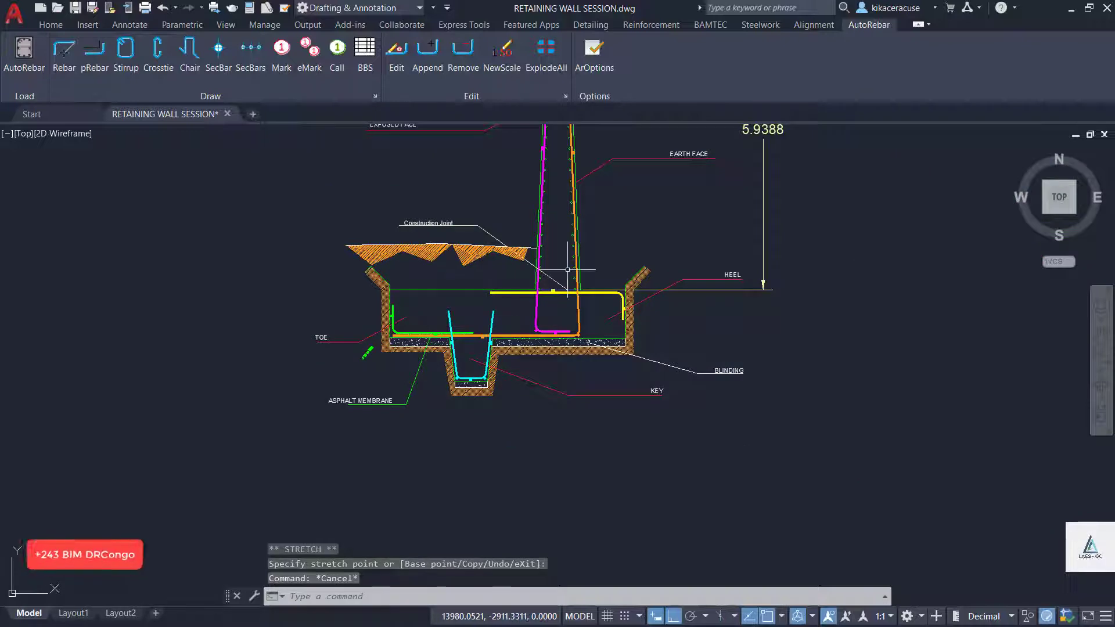
{"action": "scroll", "coordinate": [335, 363], "scroll_direction": "up", "scroll_amount": 5}
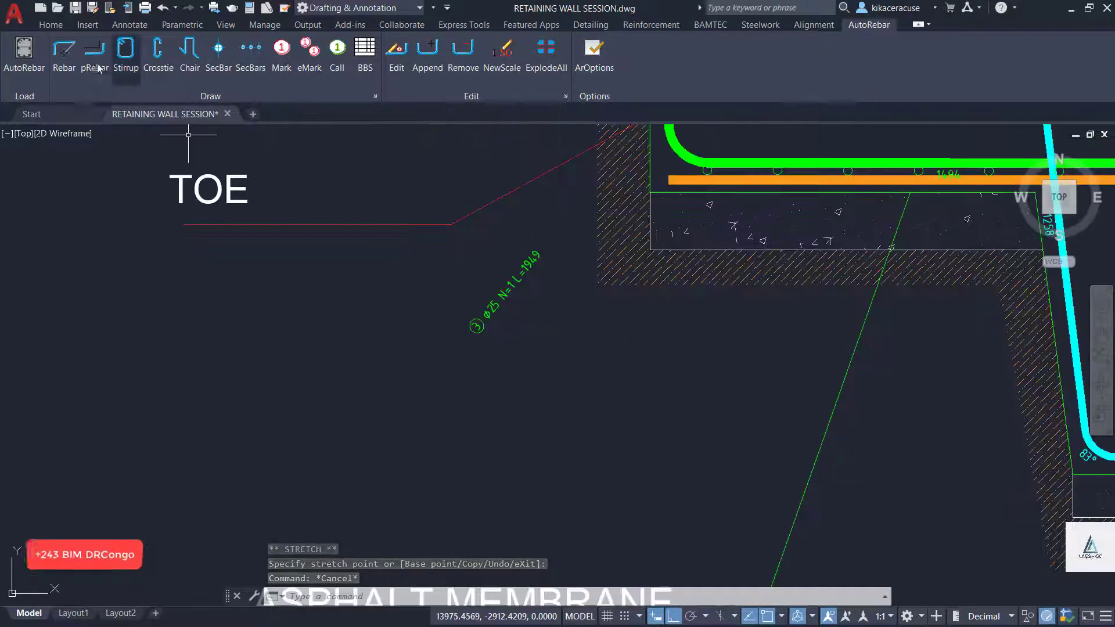
{"action": "left_click", "coordinate": [51, 24]}
{"action": "left_click", "coordinate": [15, 55]}
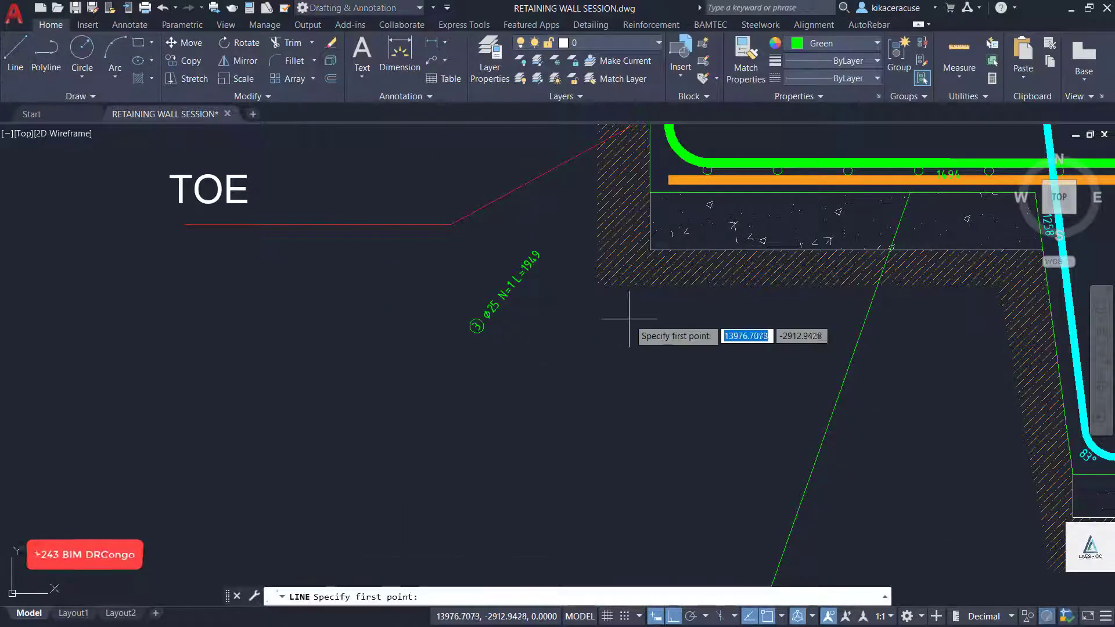
{"action": "left_click", "coordinate": [554, 262]}
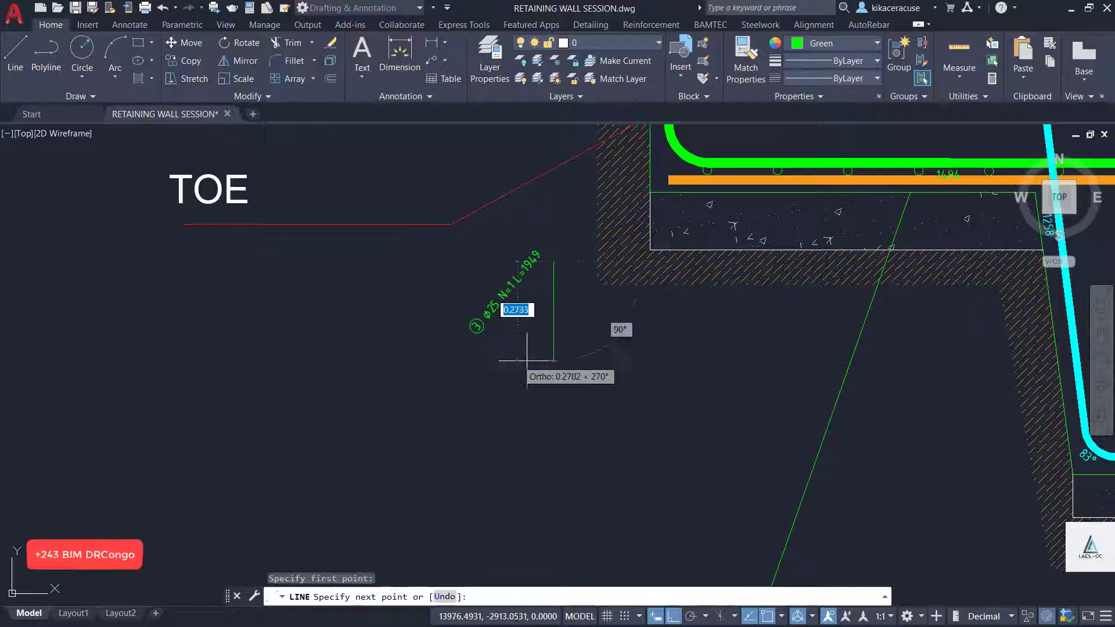
{"action": "left_click", "coordinate": [673, 616]}
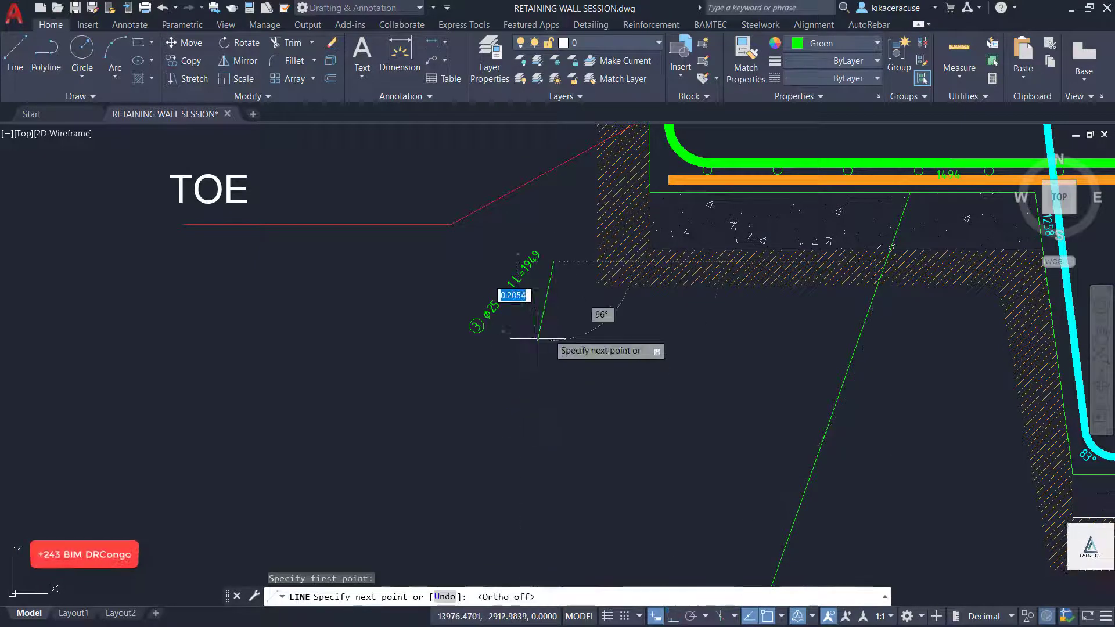
{"action": "left_click", "coordinate": [498, 365]}
{"action": "key", "text": "Escape"}
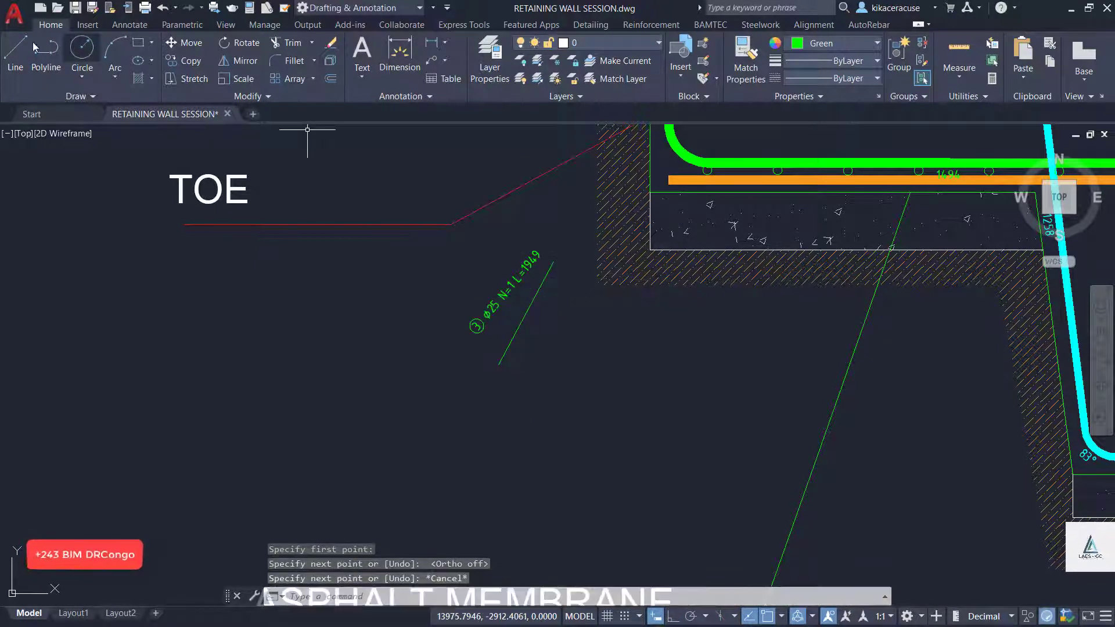
Draw a leader line from the upper end of the toe mark's underline to the cyan key bar.
{"action": "key", "text": "Return"}
{"action": "left_click", "coordinate": [554, 261]}
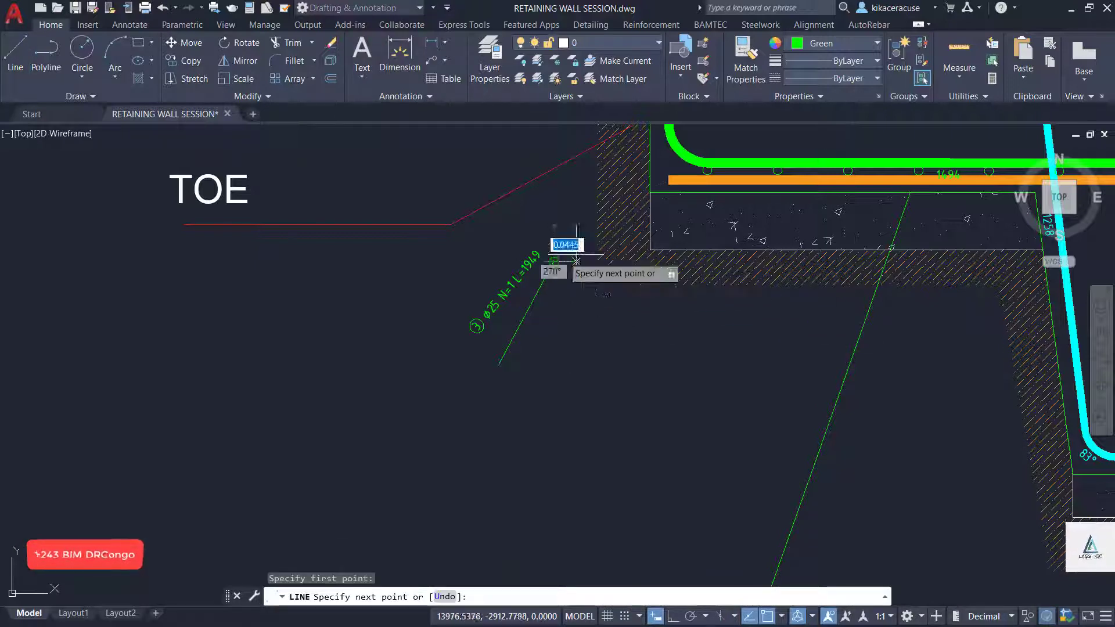
{"action": "scroll", "coordinate": [531, 380], "scroll_direction": "down", "scroll_amount": 3}
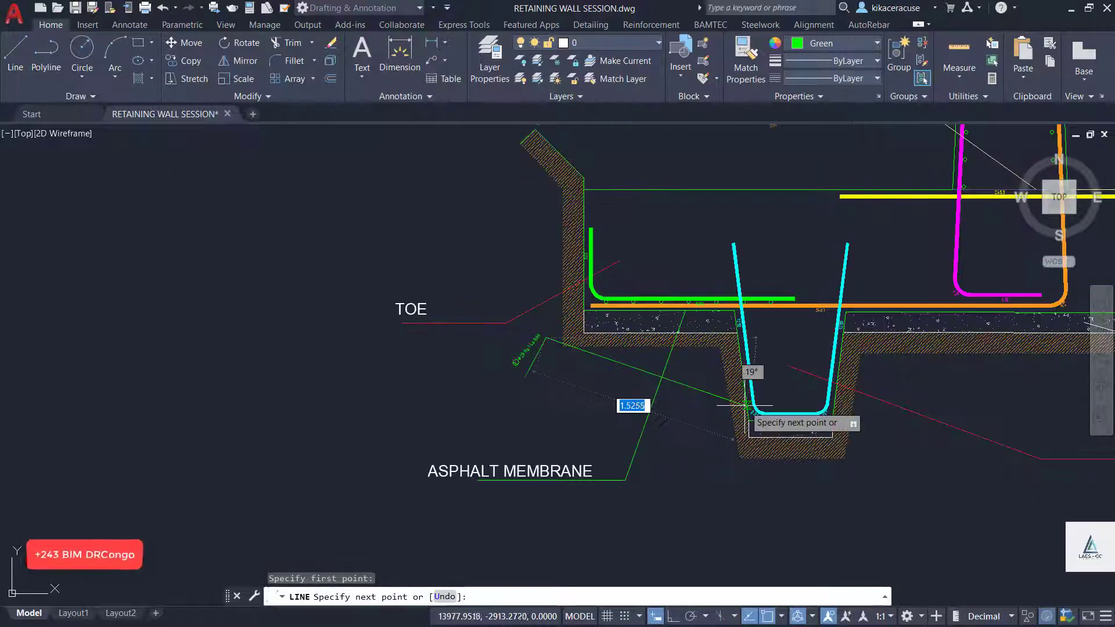
{"action": "scroll", "coordinate": [726, 312], "scroll_direction": "up", "scroll_amount": 4}
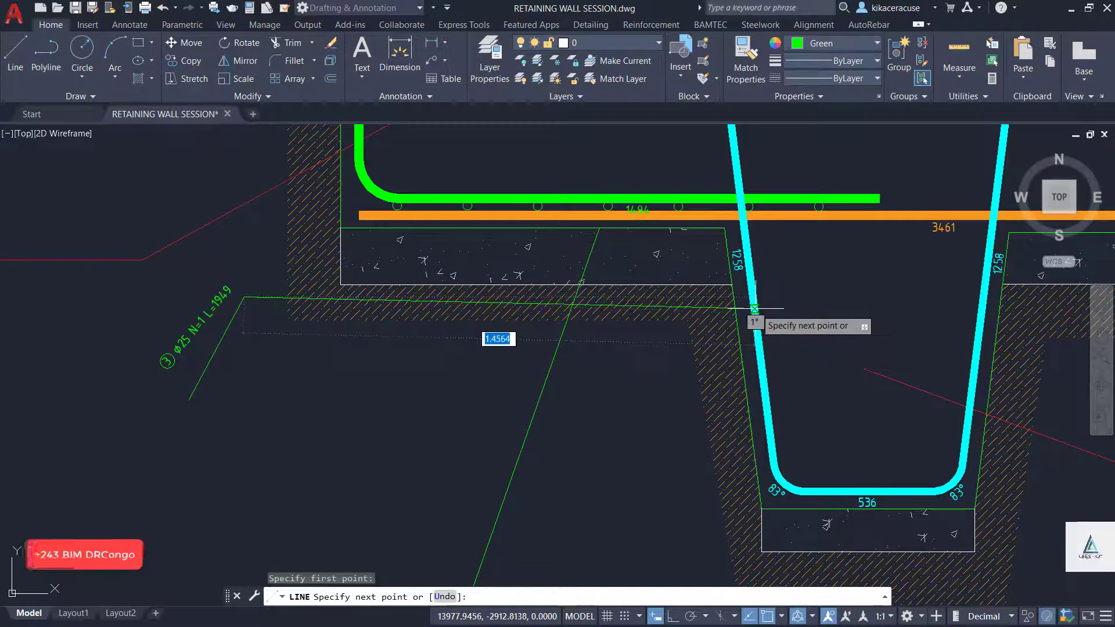
{"action": "left_click", "coordinate": [745, 343]}
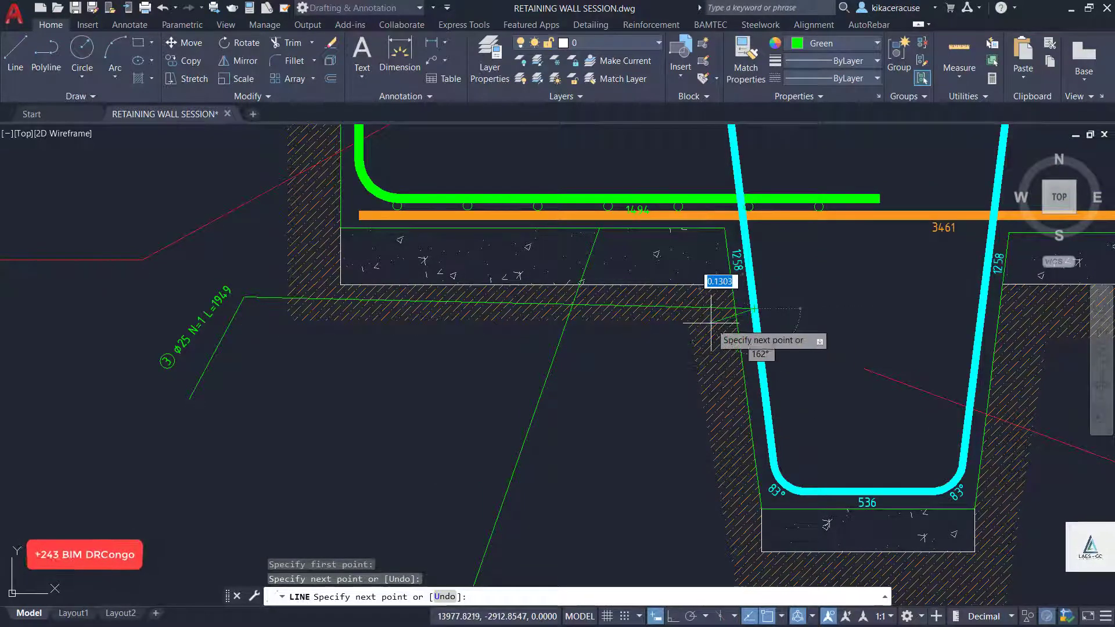
{"action": "key", "text": "Escape"}
Stretch the leader's end from the cyan key bar to the bend of the green toe bar.
{"action": "left_click", "coordinate": [731, 308]}
{"action": "left_click", "coordinate": [755, 309]}
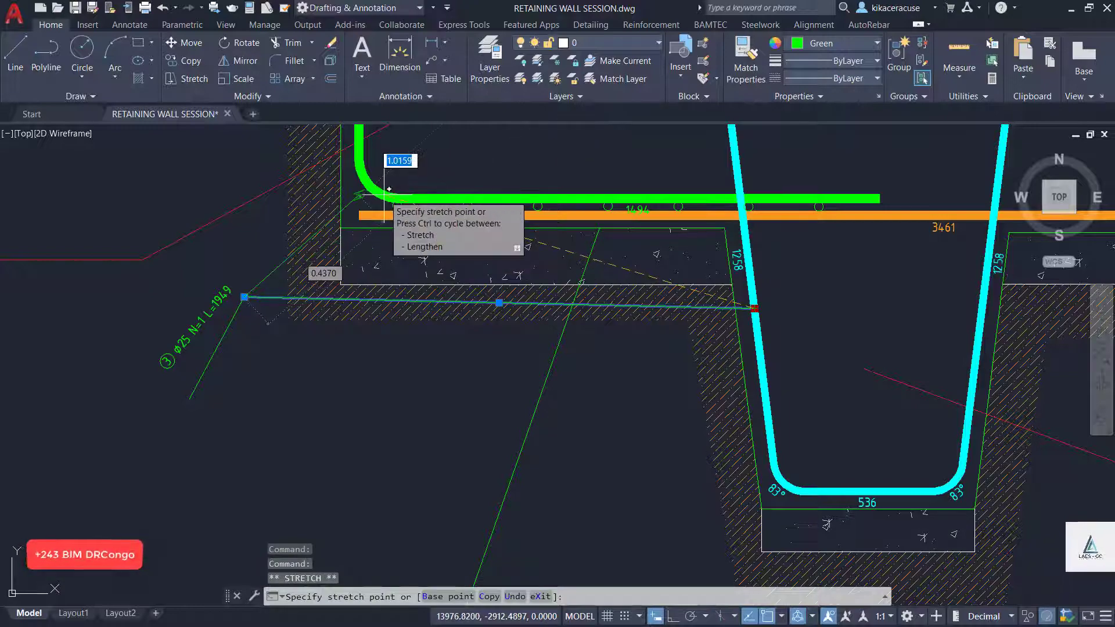
{"action": "left_click", "coordinate": [383, 194]}
{"action": "key", "text": "Escape"}
Underline the magenta exposed-face bar's mark and continue the line as a slanted leader to the bar on the upper stem.
{"action": "scroll", "coordinate": [346, 376], "scroll_direction": "down", "scroll_amount": 2}
{"action": "scroll", "coordinate": [346, 375], "scroll_direction": "down", "scroll_amount": 2}
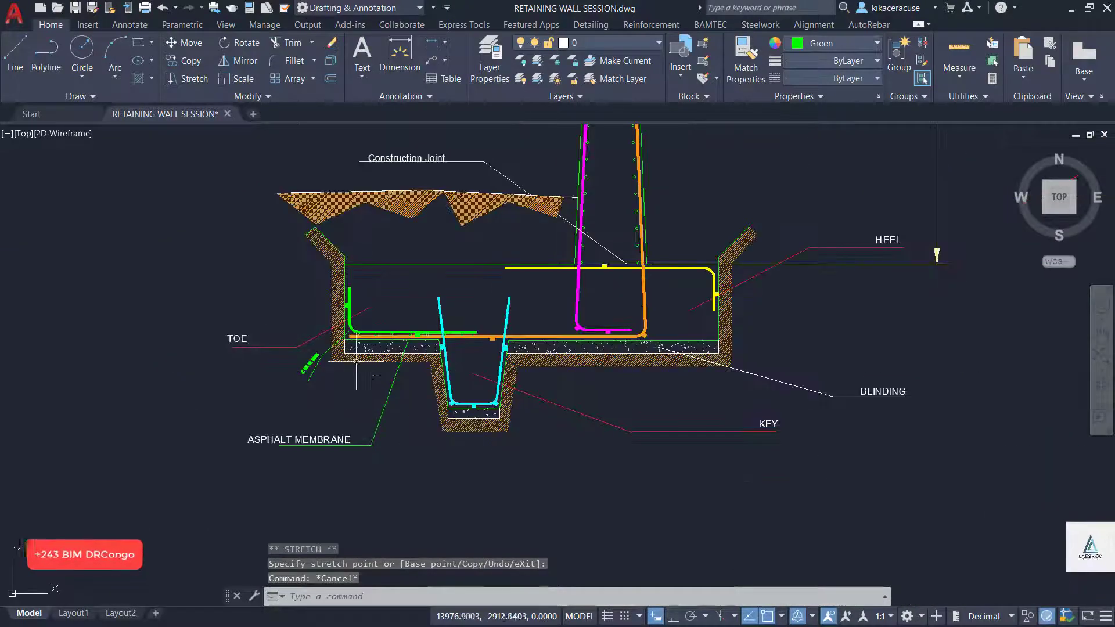
{"action": "scroll", "coordinate": [459, 244], "scroll_direction": "up", "scroll_amount": 3}
{"action": "scroll", "coordinate": [465, 268], "scroll_direction": "down", "scroll_amount": 5}
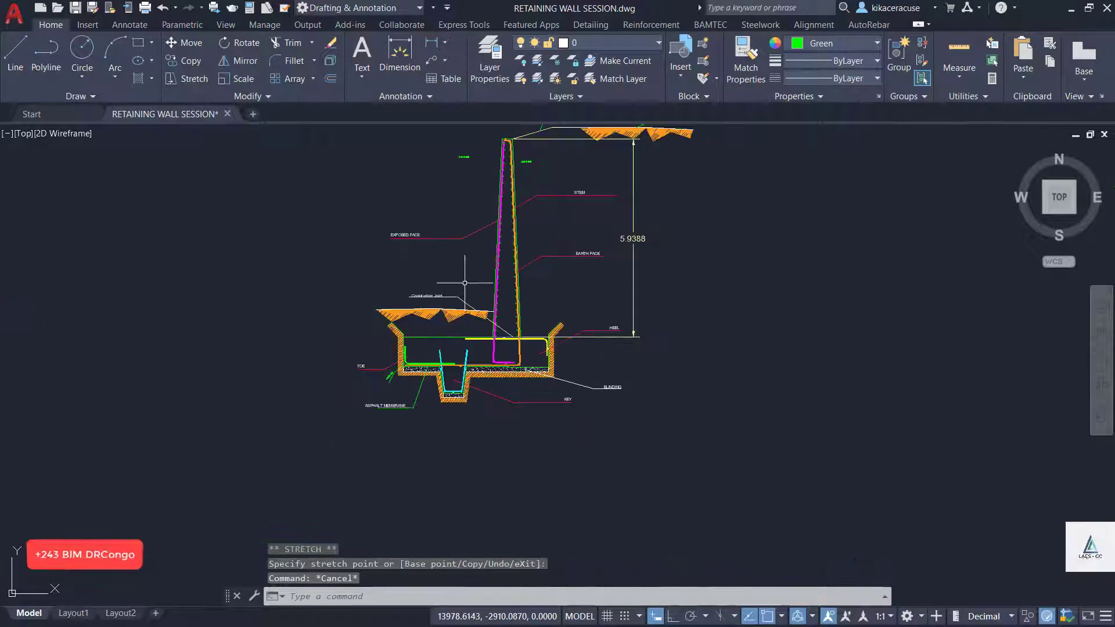
{"action": "left_click", "coordinate": [15, 52]}
{"action": "scroll", "coordinate": [453, 153], "scroll_direction": "up", "scroll_amount": 4}
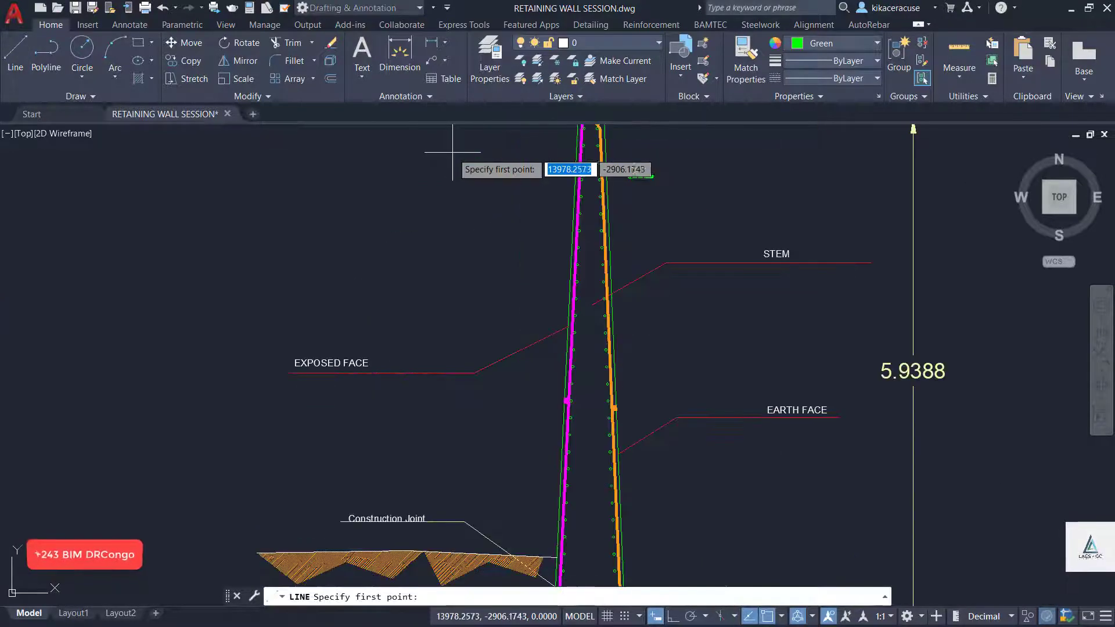
{"action": "left_click", "coordinate": [467, 175]}
{"action": "left_click", "coordinate": [509, 175]}
{"action": "scroll", "coordinate": [571, 245], "scroll_direction": "up", "scroll_amount": 4}
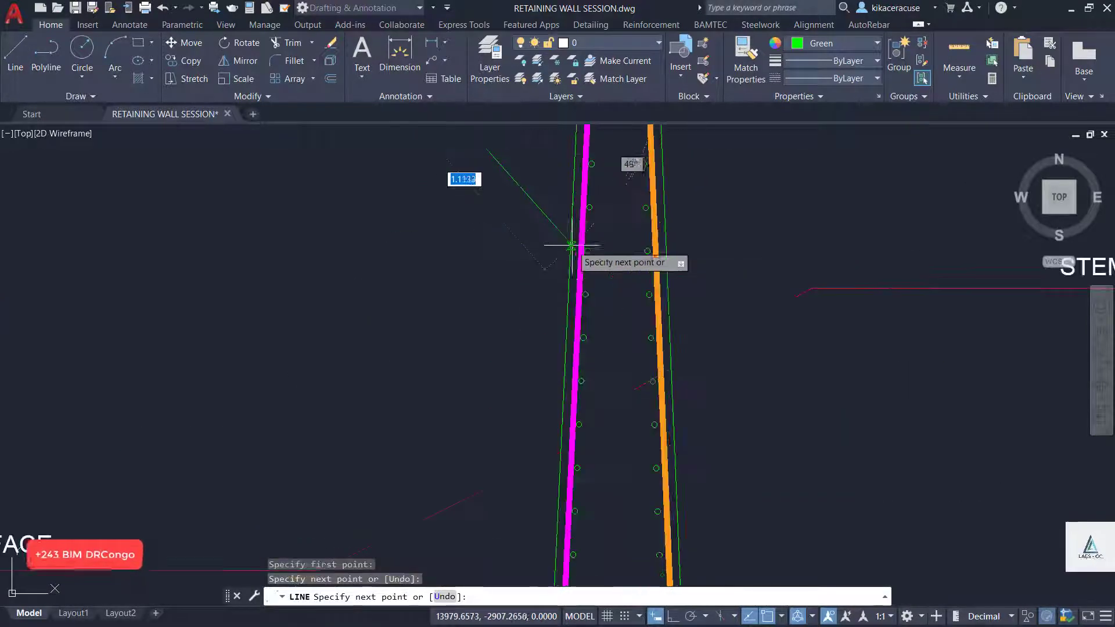
{"action": "left_click", "coordinate": [575, 250]}
{"action": "key", "text": "Escape"}
Draw an underline beneath the mark of the orange earth-face bar beside the upper stem with Line.
{"action": "scroll", "coordinate": [419, 340], "scroll_direction": "down", "scroll_amount": 5}
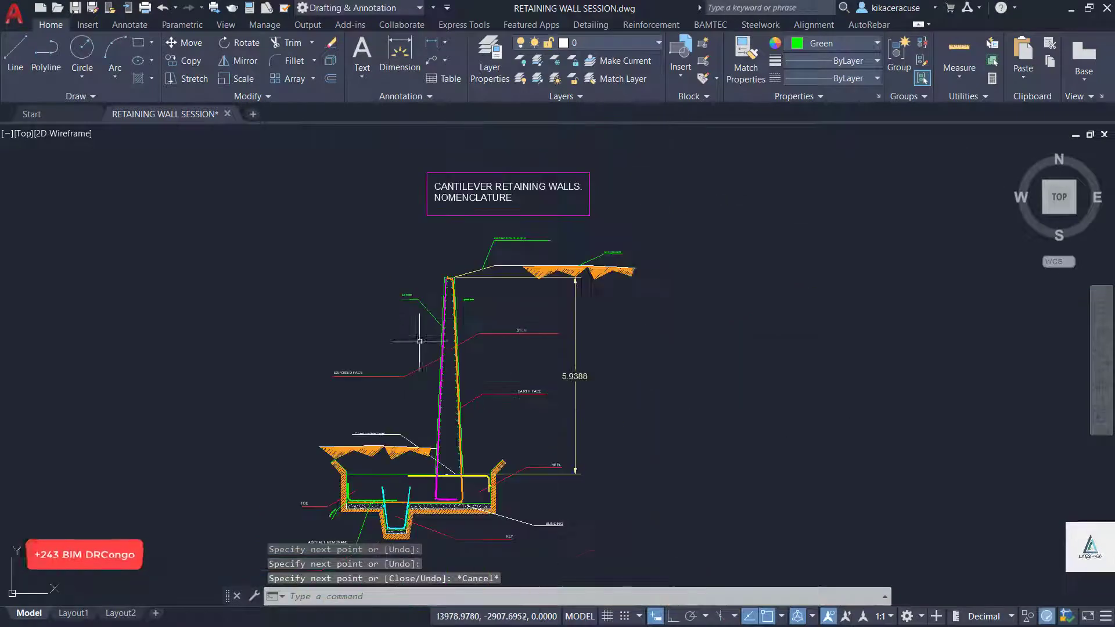
{"action": "left_click", "coordinate": [15, 52]}
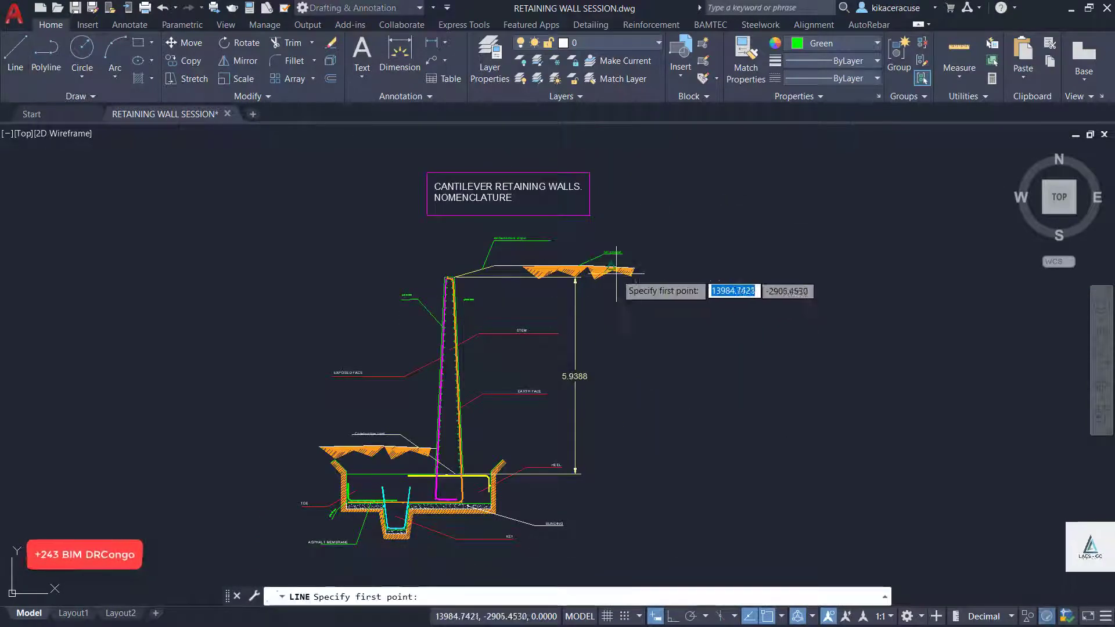
{"action": "scroll", "coordinate": [519, 331], "scroll_direction": "up", "scroll_amount": 6}
{"action": "scroll", "coordinate": [267, 226], "scroll_direction": "up", "scroll_amount": 7}
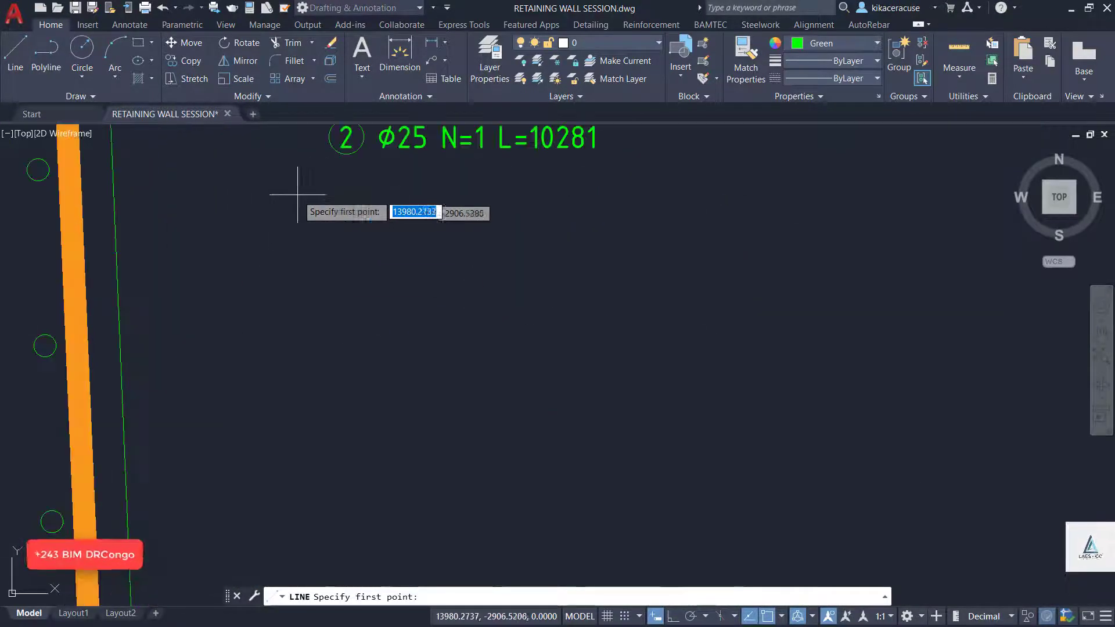
{"action": "left_click", "coordinate": [383, 189]}
{"action": "left_click", "coordinate": [632, 184]}
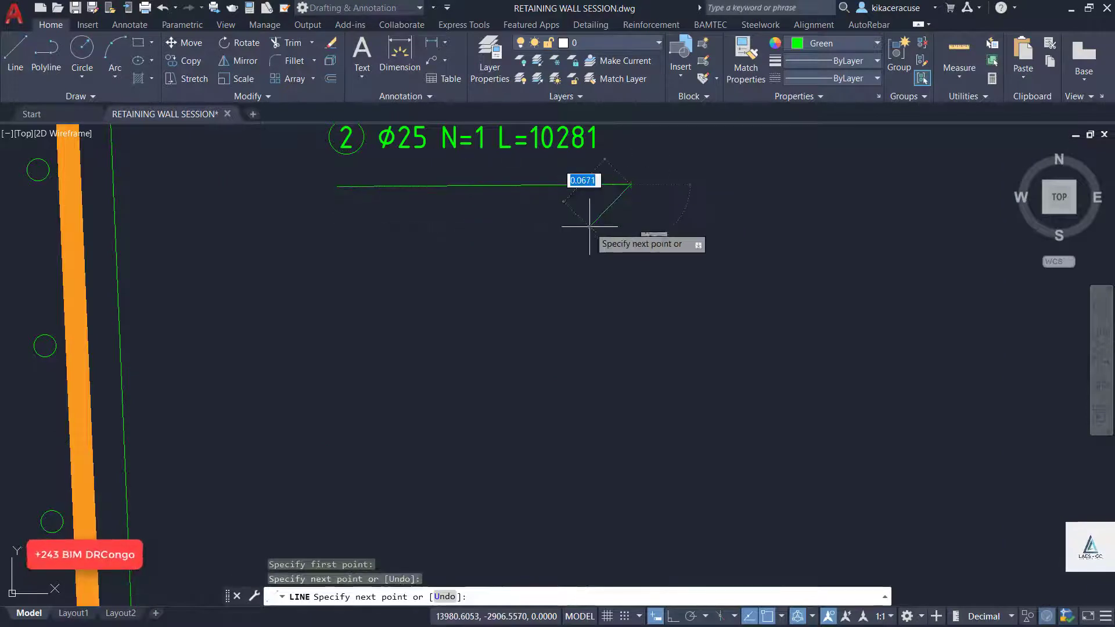
{"action": "key", "text": "Escape"}
Draw a slanted leader line from the near end of that underline to the orange earth-face bar.
{"action": "left_click", "coordinate": [15, 53]}
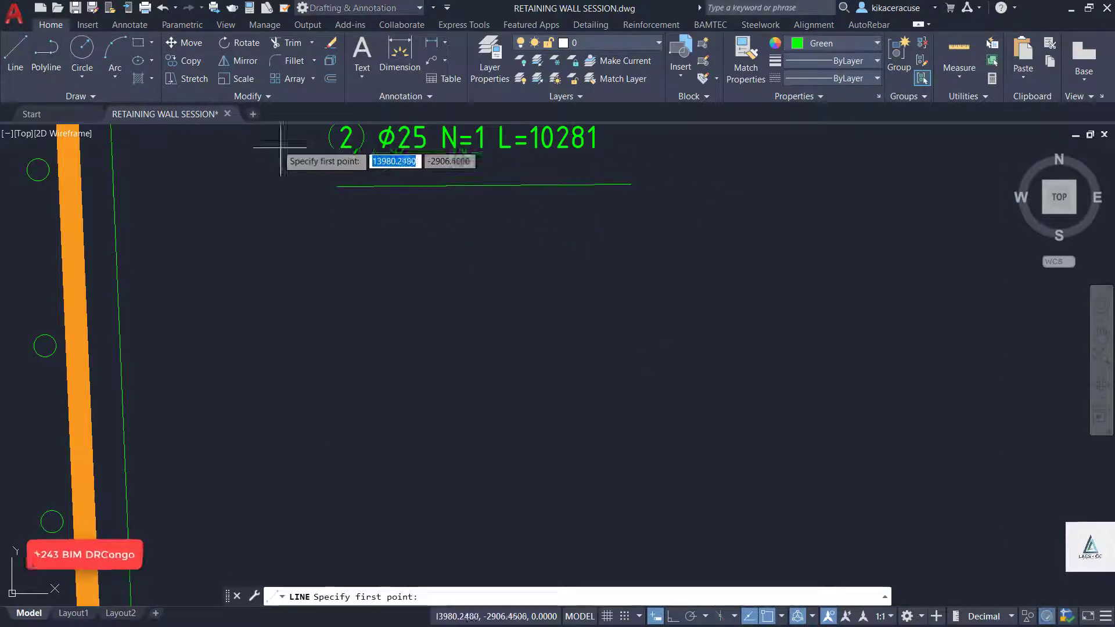
{"action": "left_click", "coordinate": [335, 189]}
{"action": "scroll", "coordinate": [336, 192], "scroll_direction": "down", "scroll_amount": 5}
{"action": "scroll", "coordinate": [354, 290], "scroll_direction": "up", "scroll_amount": 3}
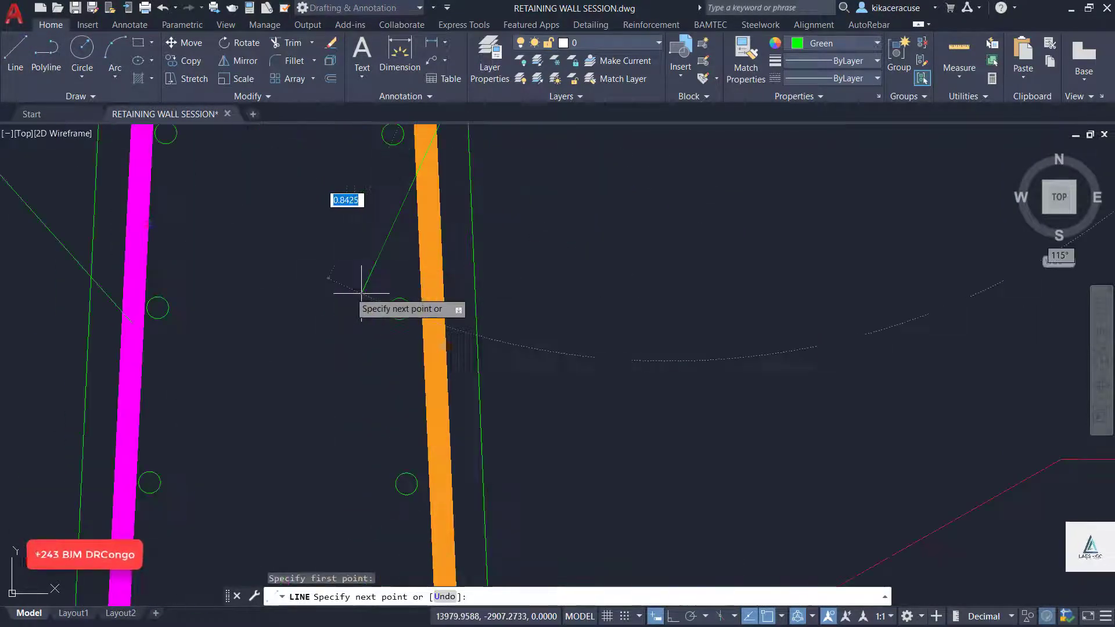
{"action": "left_click", "coordinate": [435, 279]}
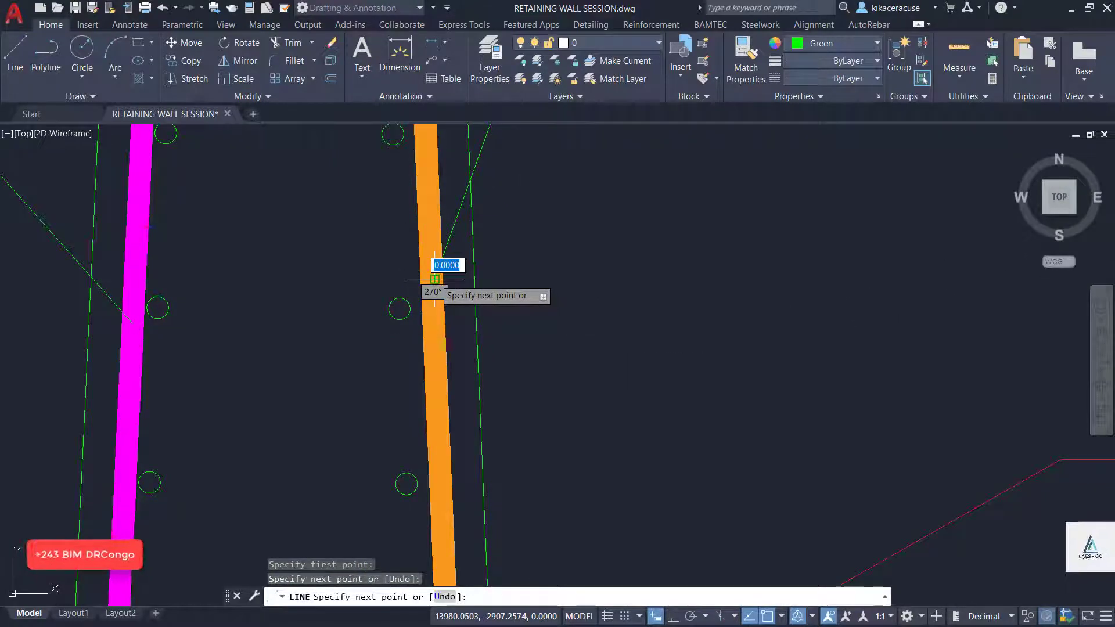
{"action": "key", "text": "Escape"}
{"action": "scroll", "coordinate": [418, 227], "scroll_direction": "down", "scroll_amount": 6}
{"action": "scroll", "coordinate": [412, 260], "scroll_direction": "down", "scroll_amount": 6}
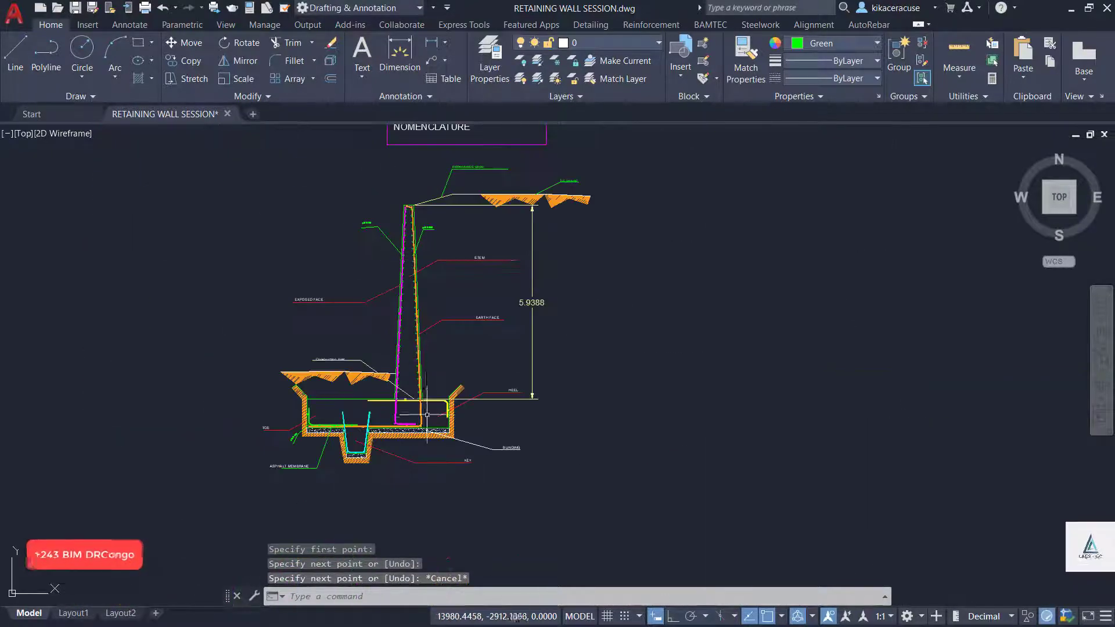
Add an AutoRebar mark for the cyan key bar, placing it roughly horizontally below the shear key.
{"action": "scroll", "coordinate": [389, 435], "scroll_direction": "up", "scroll_amount": 6}
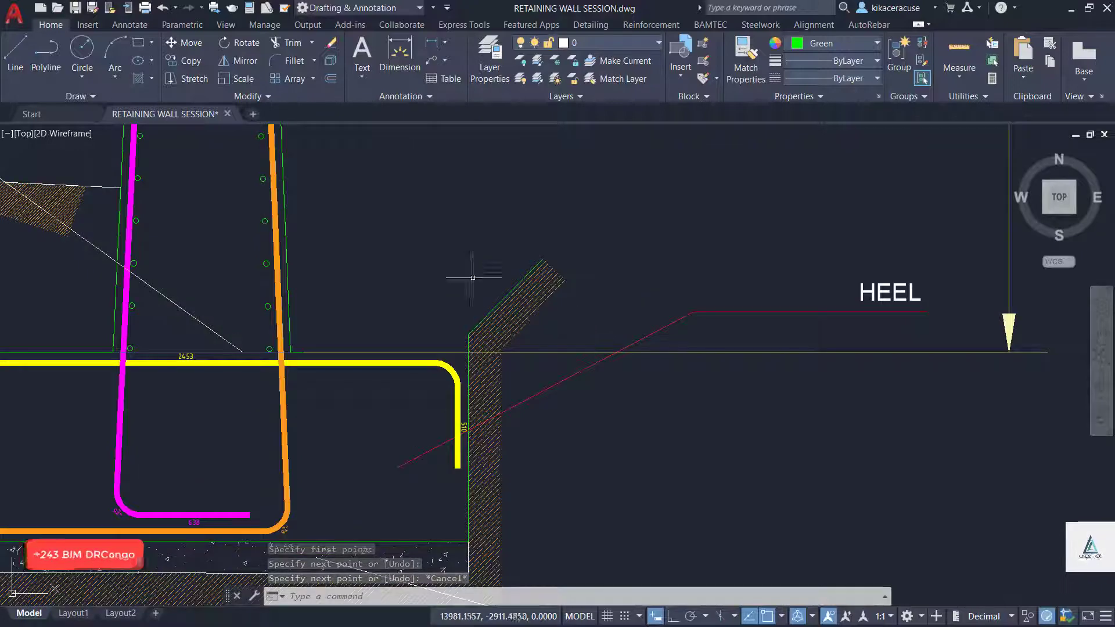
{"action": "scroll", "coordinate": [473, 273], "scroll_direction": "down", "scroll_amount": 2}
{"action": "scroll", "coordinate": [430, 313], "scroll_direction": "up", "scroll_amount": 5}
{"action": "scroll", "coordinate": [430, 313], "scroll_direction": "down", "scroll_amount": 4}
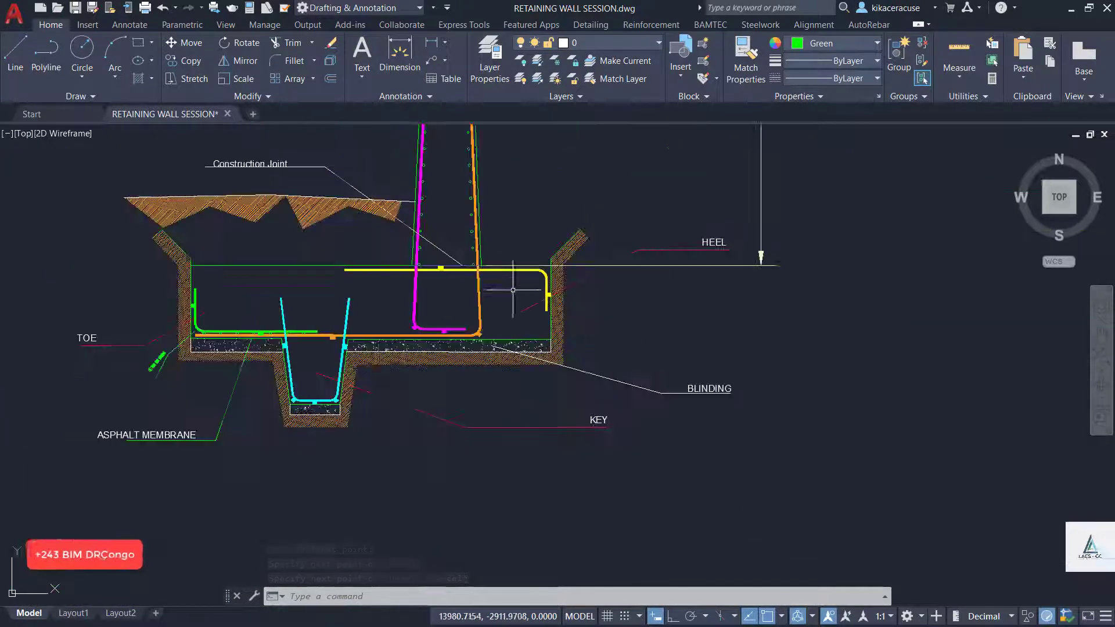
{"action": "scroll", "coordinate": [280, 349], "scroll_direction": "up", "scroll_amount": 2}
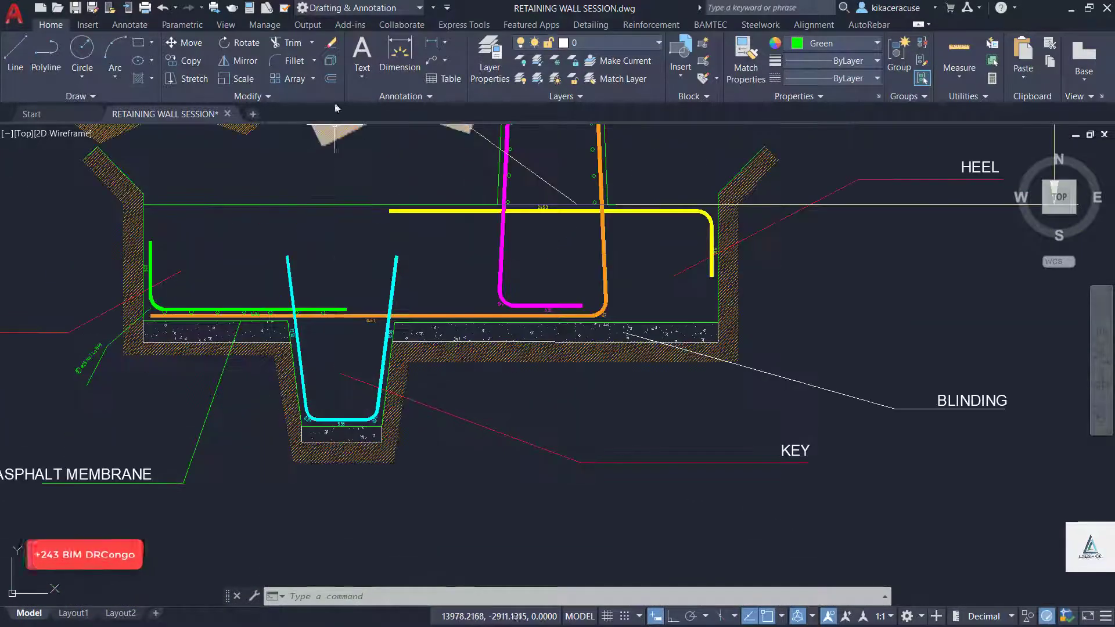
{"action": "left_click", "coordinate": [869, 24]}
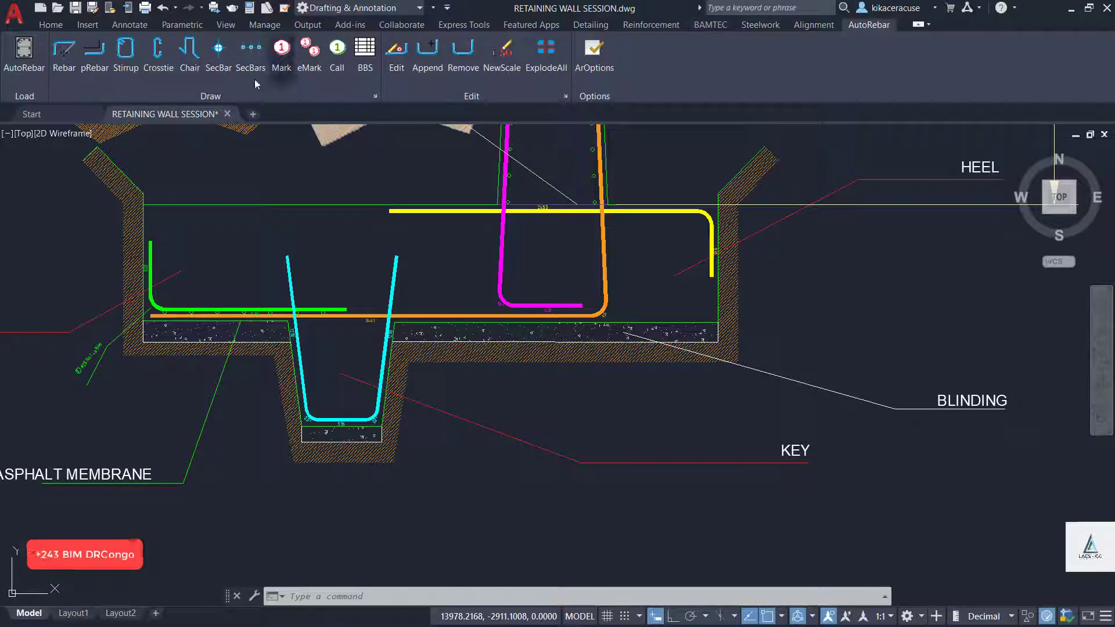
{"action": "left_click", "coordinate": [282, 57]}
{"action": "scroll", "coordinate": [379, 447], "scroll_direction": "up", "scroll_amount": 6}
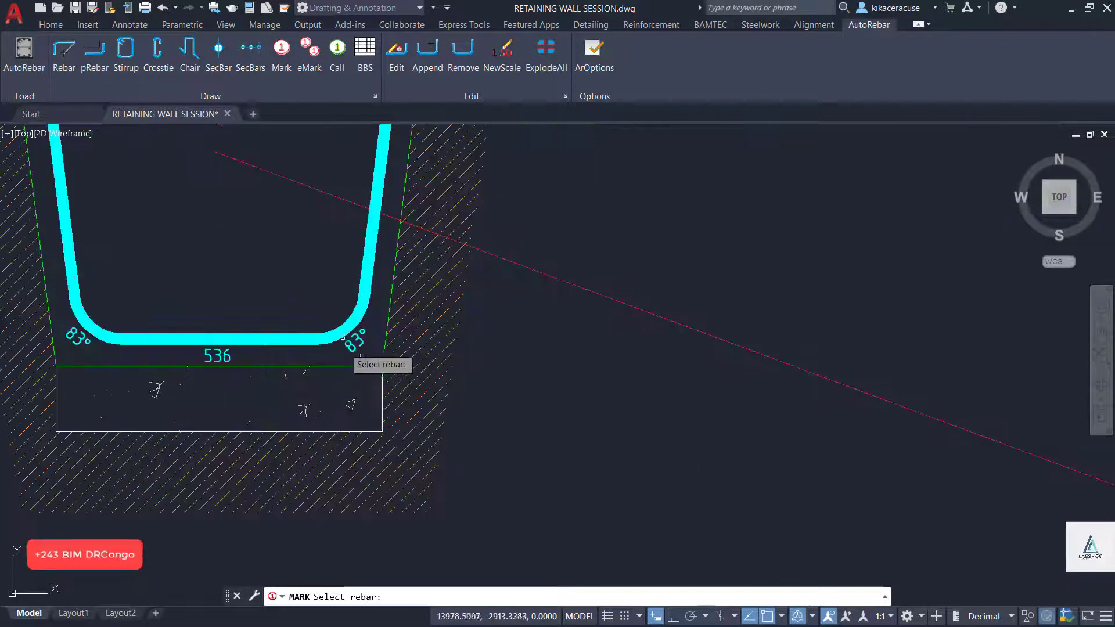
{"action": "left_click", "coordinate": [330, 329]}
{"action": "left_click", "coordinate": [323, 338]}
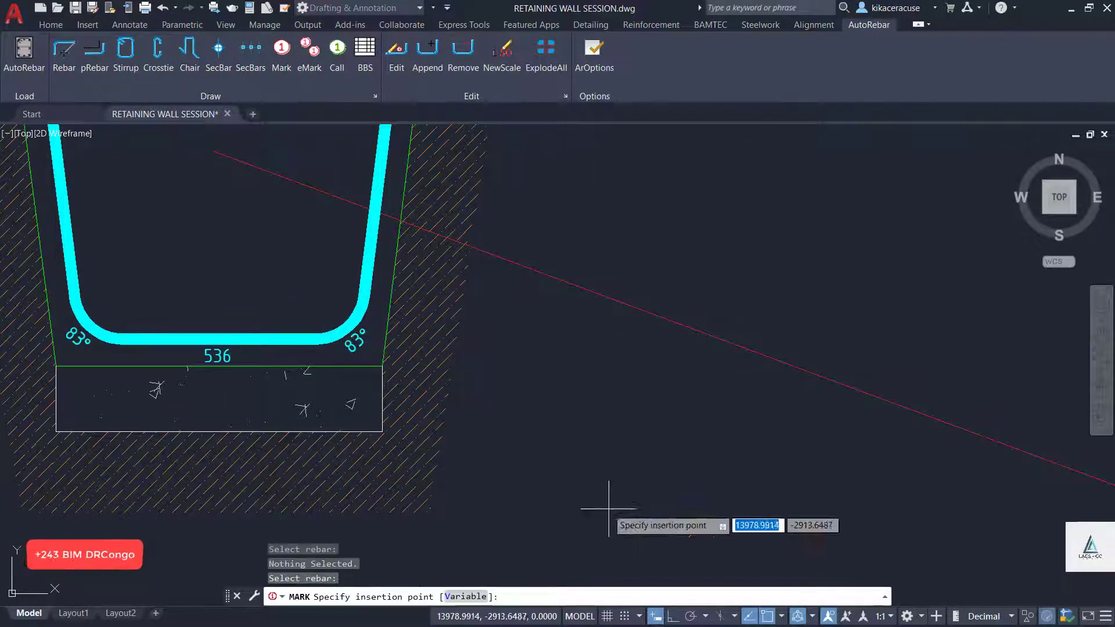
{"action": "scroll", "coordinate": [461, 447], "scroll_direction": "down", "scroll_amount": 6}
{"action": "left_click", "coordinate": [432, 516]}
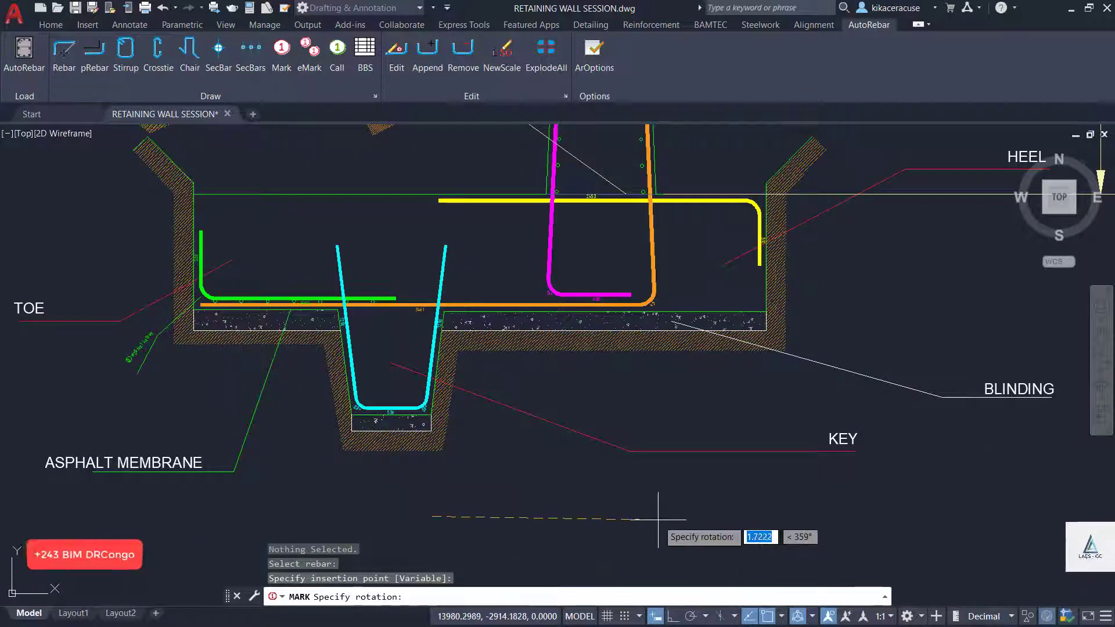
{"action": "left_click", "coordinate": [558, 517]}
{"action": "scroll", "coordinate": [455, 519], "scroll_direction": "up", "scroll_amount": 3}
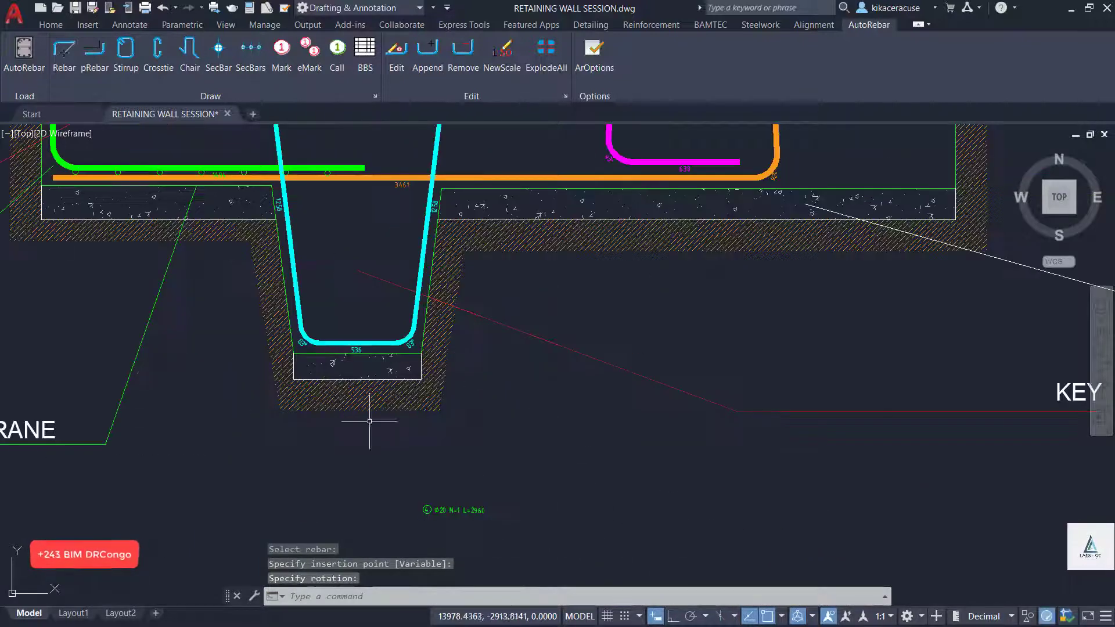
Draw a leader from the key bar's lower bend down to its mark, ending in a horizontal line about 0.37 units long above the text.
{"action": "left_click", "coordinate": [50, 26]}
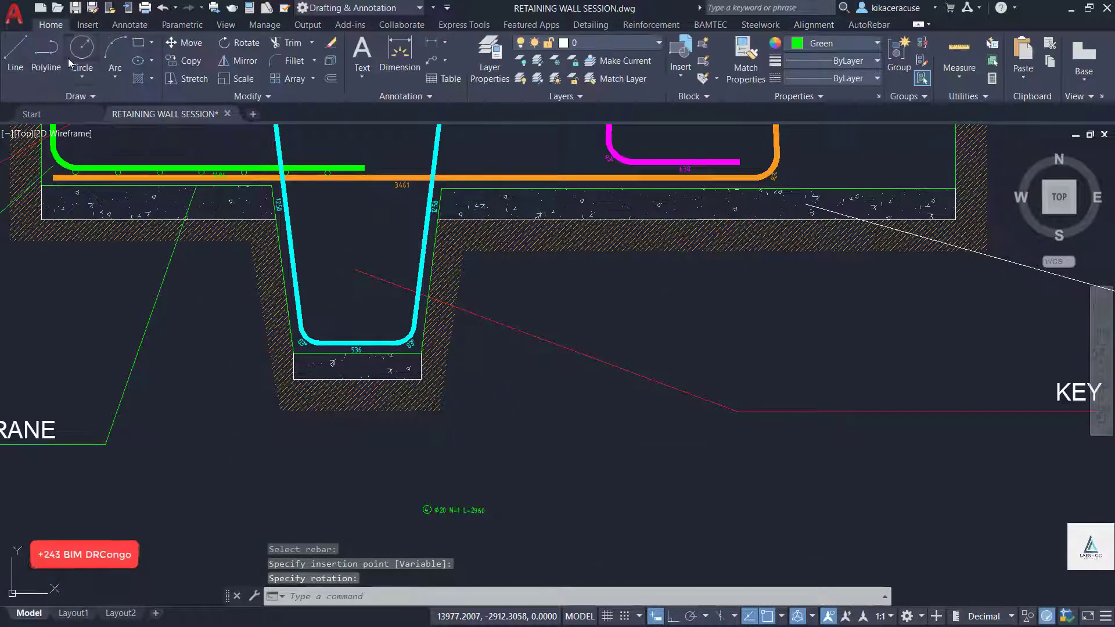
{"action": "left_click", "coordinate": [422, 352]}
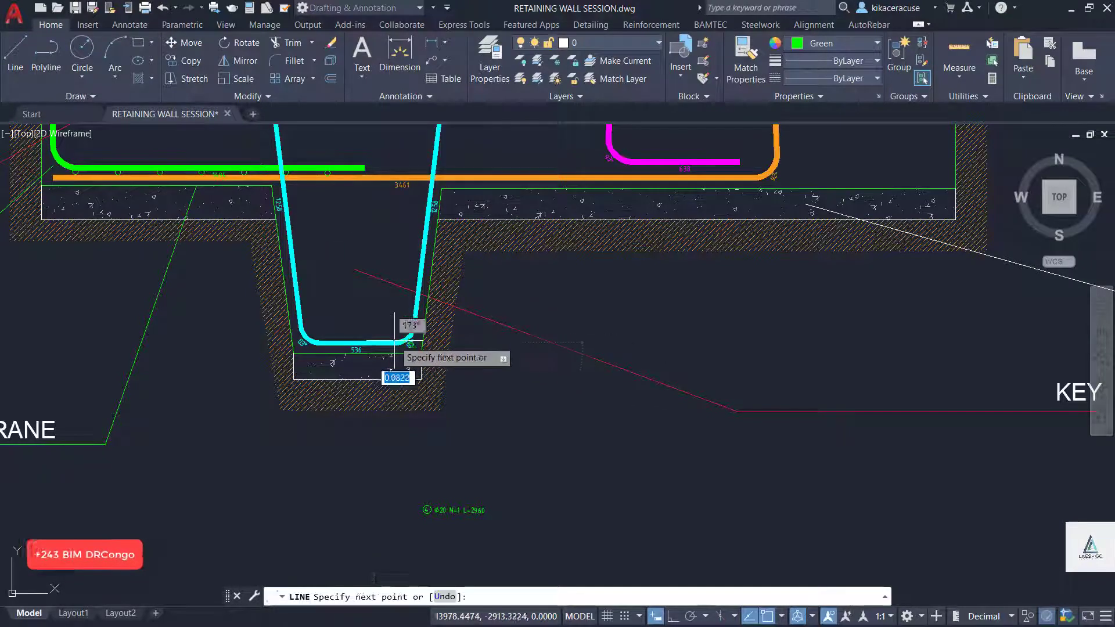
{"action": "scroll", "coordinate": [457, 502], "scroll_direction": "up", "scroll_amount": 4}
{"action": "left_click", "coordinate": [449, 496]}
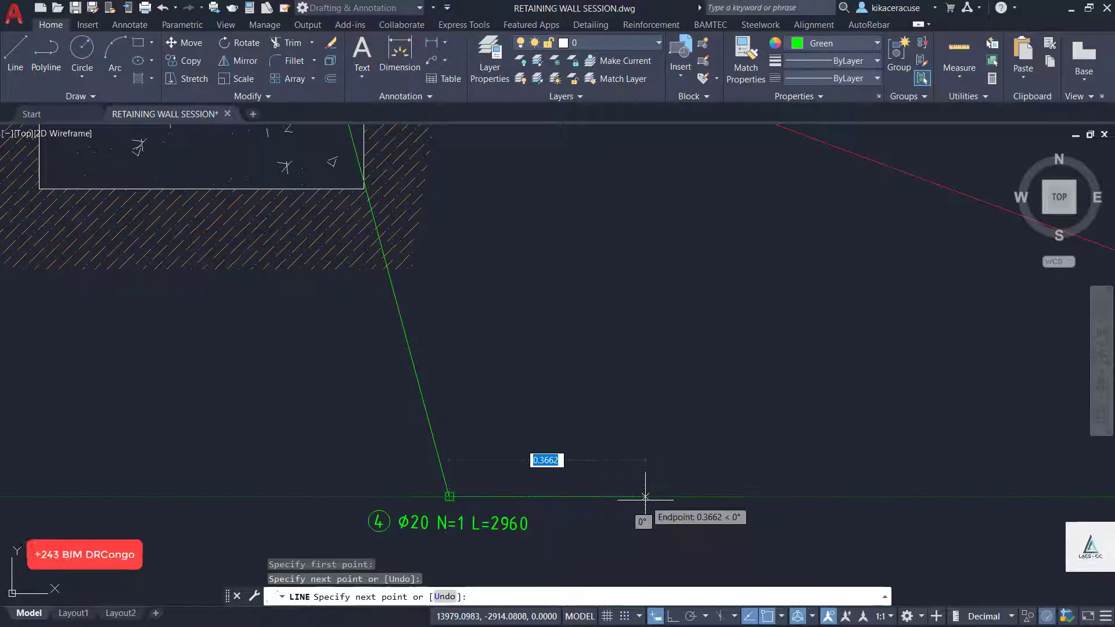
{"action": "left_click", "coordinate": [644, 496]}
{"action": "key", "text": "Escape"}
{"action": "scroll", "coordinate": [653, 486], "scroll_direction": "down", "scroll_amount": 5}
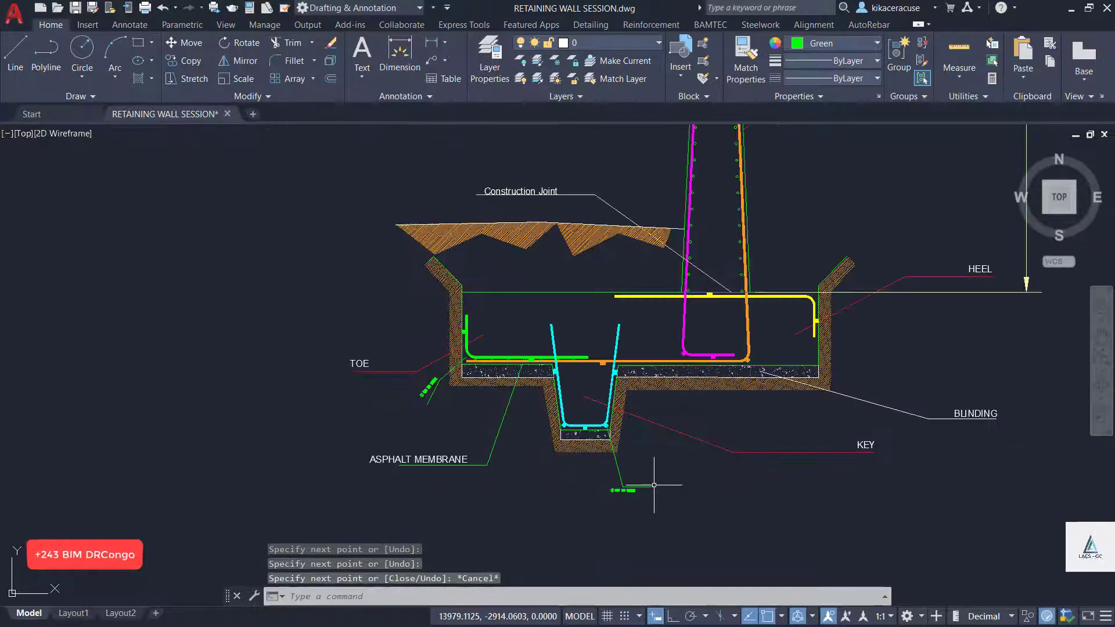
{"action": "scroll", "coordinate": [604, 369], "scroll_direction": "up", "scroll_amount": 5}
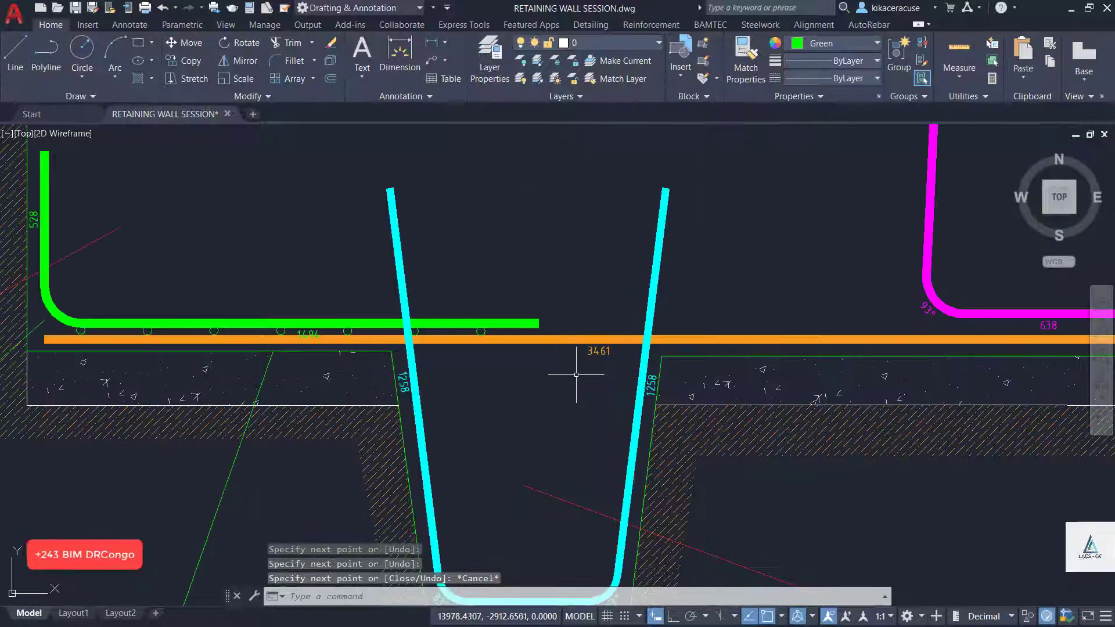
{"action": "scroll", "coordinate": [577, 378], "scroll_direction": "down", "scroll_amount": 5}
{"action": "scroll", "coordinate": [566, 377], "scroll_direction": "down", "scroll_amount": 3}
{"action": "scroll", "coordinate": [615, 326], "scroll_direction": "up", "scroll_amount": 5}
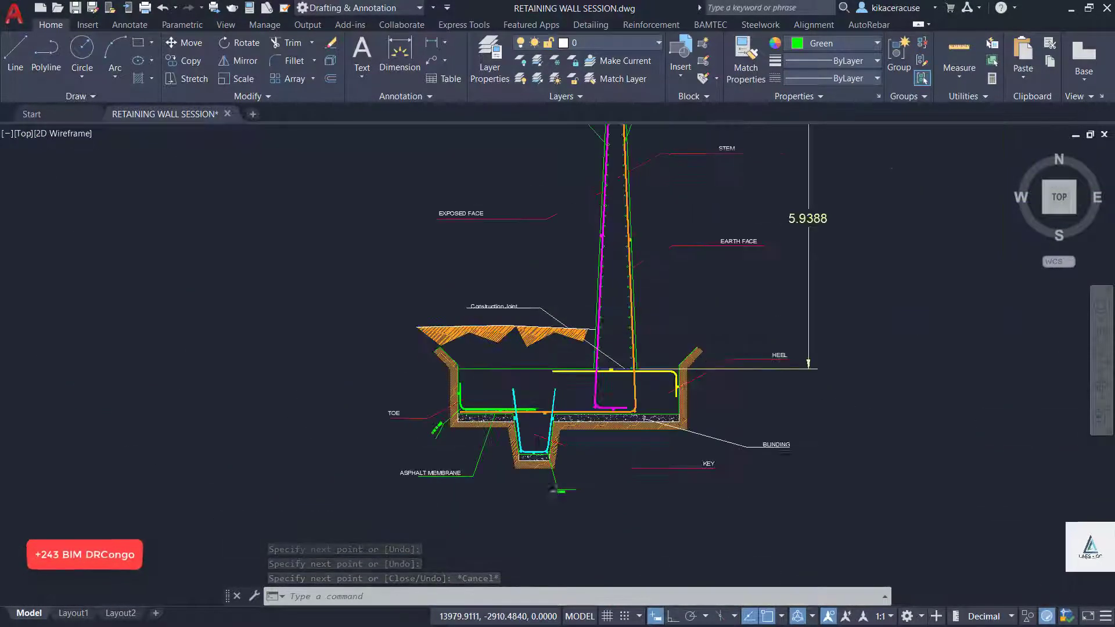
{"action": "scroll", "coordinate": [617, 326], "scroll_direction": "down", "scroll_amount": 2}
{"action": "scroll", "coordinate": [617, 326], "scroll_direction": "up", "scroll_amount": 5}
{"action": "scroll", "coordinate": [573, 361], "scroll_direction": "down", "scroll_amount": 6}
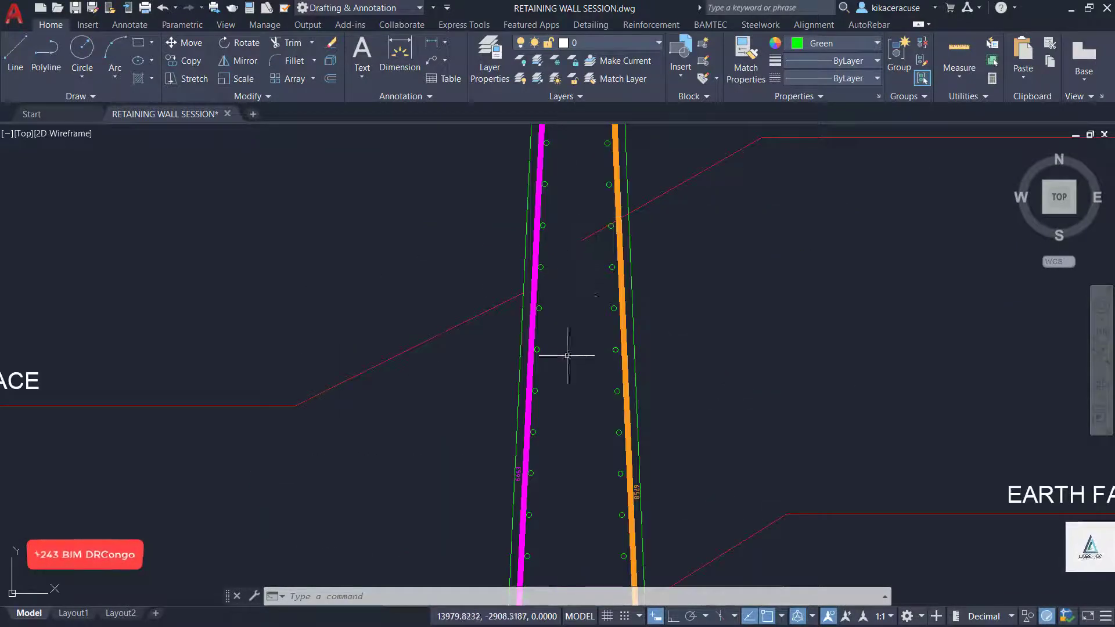
Insert an AutoRebar bar bending schedule in the empty space beside the retaining wall section and review its rows.
{"action": "left_click", "coordinate": [869, 25]}
{"action": "left_click", "coordinate": [365, 55]}
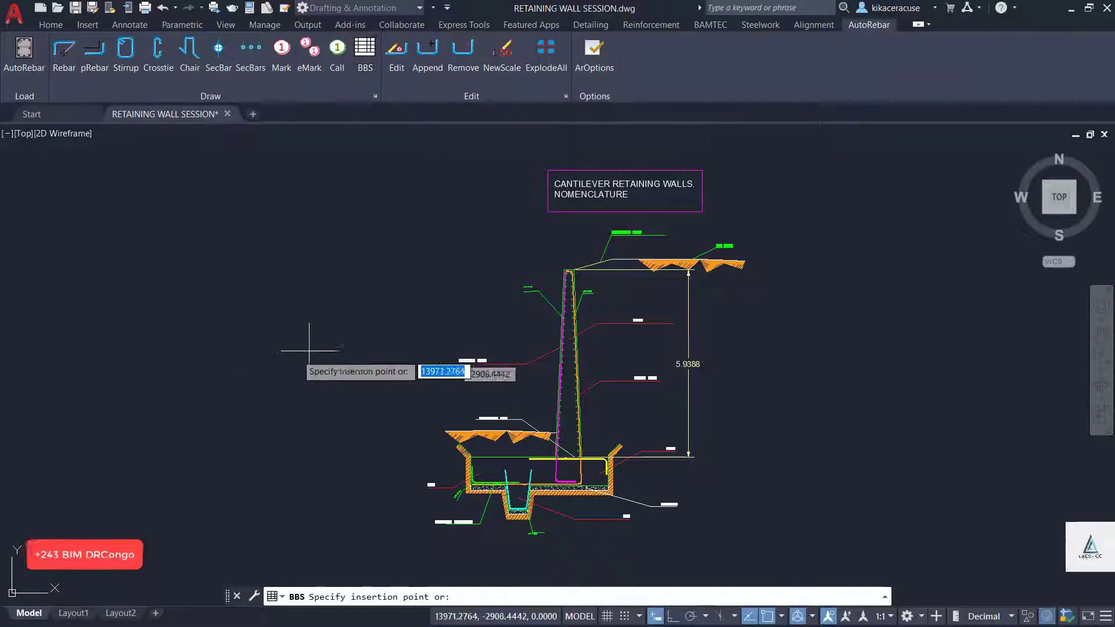
{"action": "left_click", "coordinate": [124, 301]}
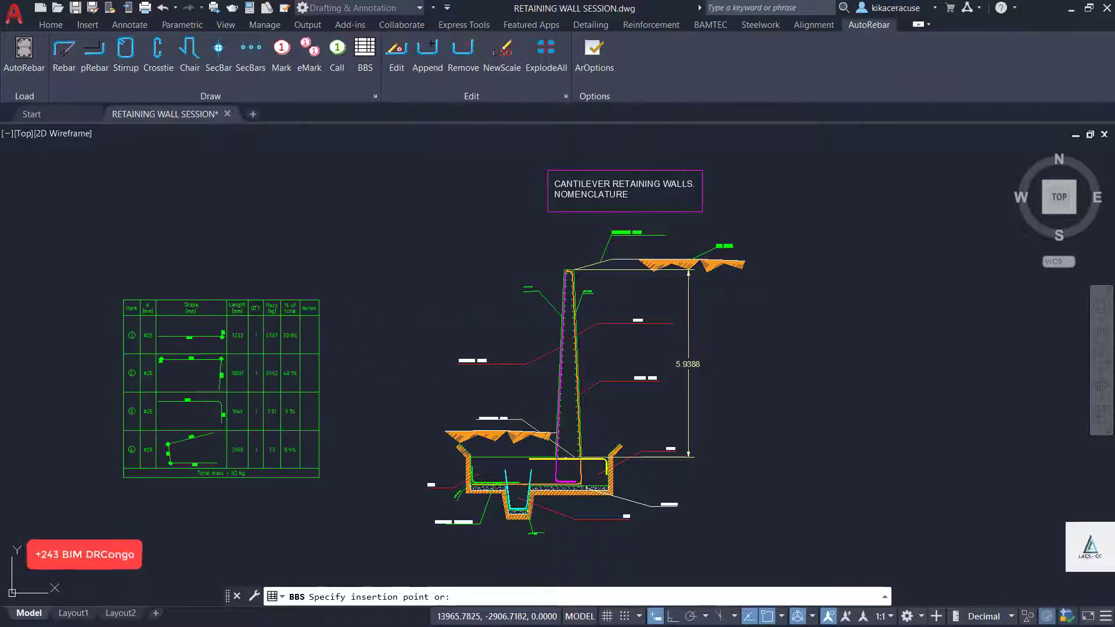
{"action": "scroll", "coordinate": [190, 443], "scroll_direction": "up", "scroll_amount": 6}
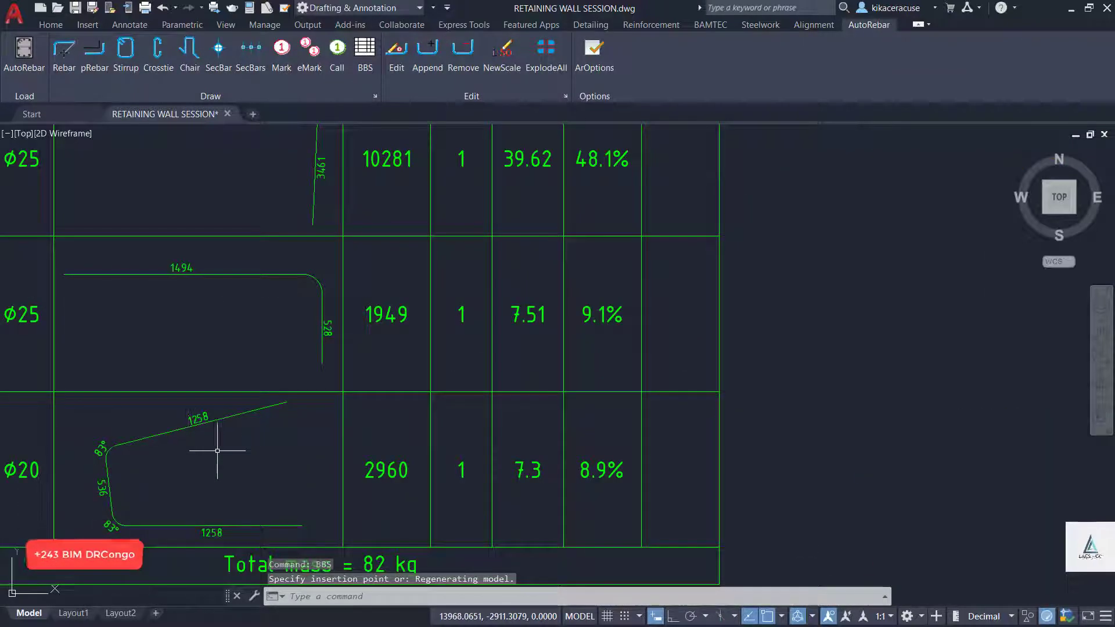
{"action": "scroll", "coordinate": [217, 451], "scroll_direction": "down", "scroll_amount": 2}
{"action": "scroll", "coordinate": [187, 460], "scroll_direction": "down", "scroll_amount": 3}
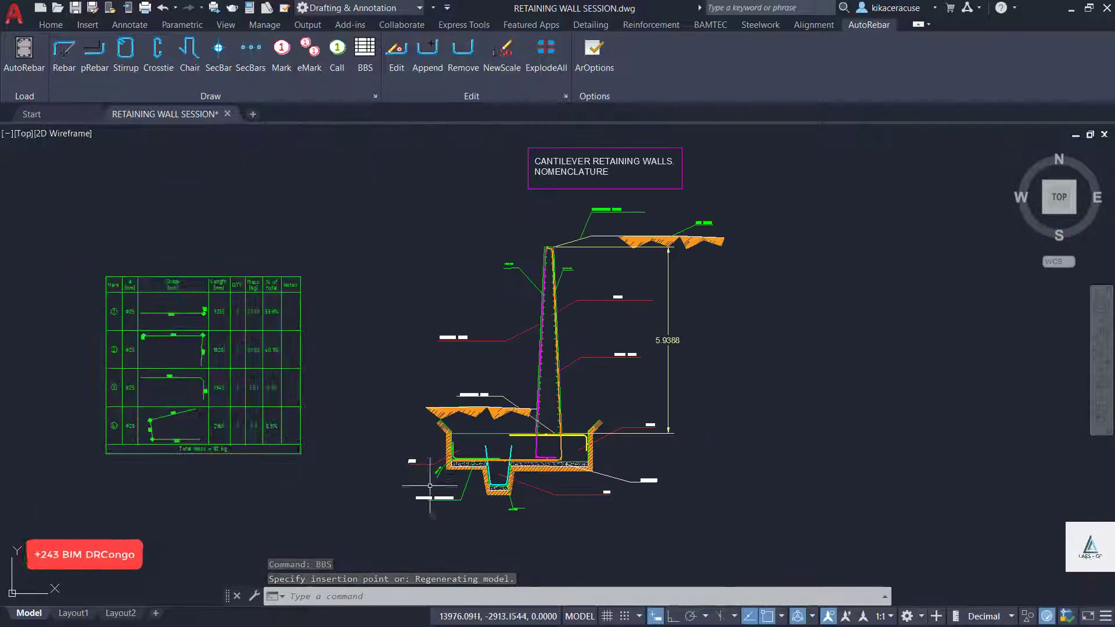
Place a row of secondary bars along the toe-side leg of the cyan key bar, with 20 mm diameter and 200 mm spacing.
{"action": "scroll", "coordinate": [469, 485], "scroll_direction": "up", "scroll_amount": 6}
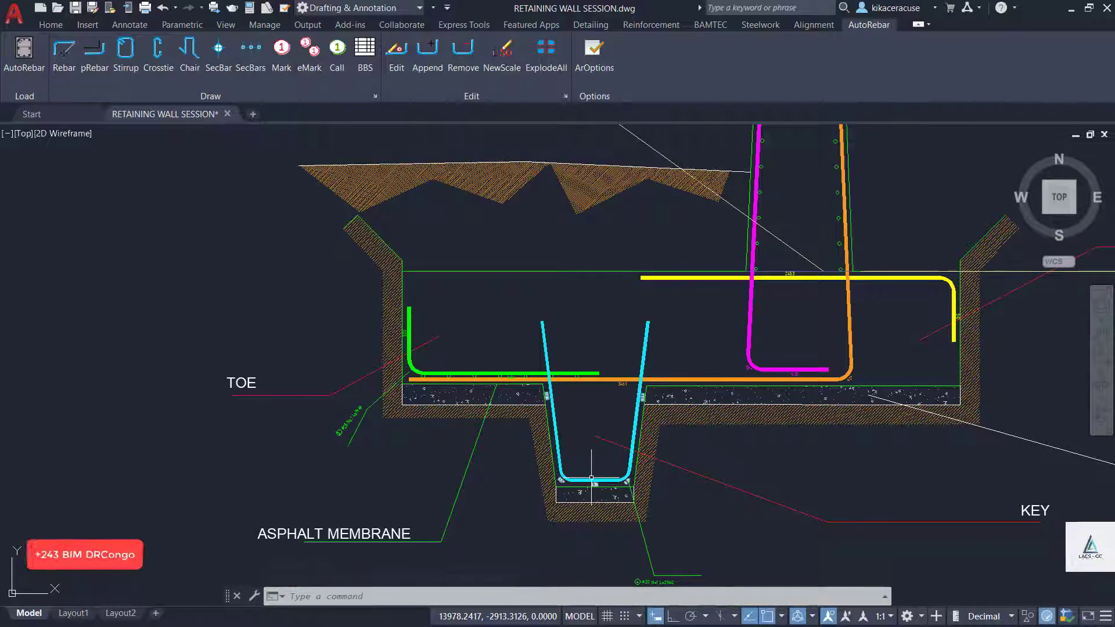
{"action": "scroll", "coordinate": [598, 483], "scroll_direction": "up", "scroll_amount": 4}
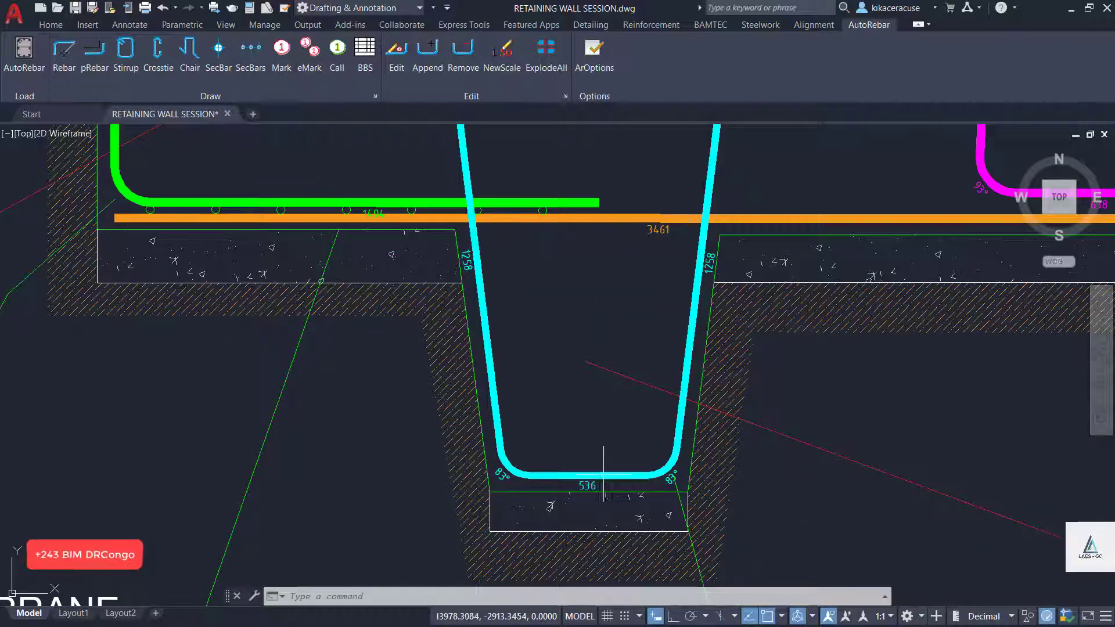
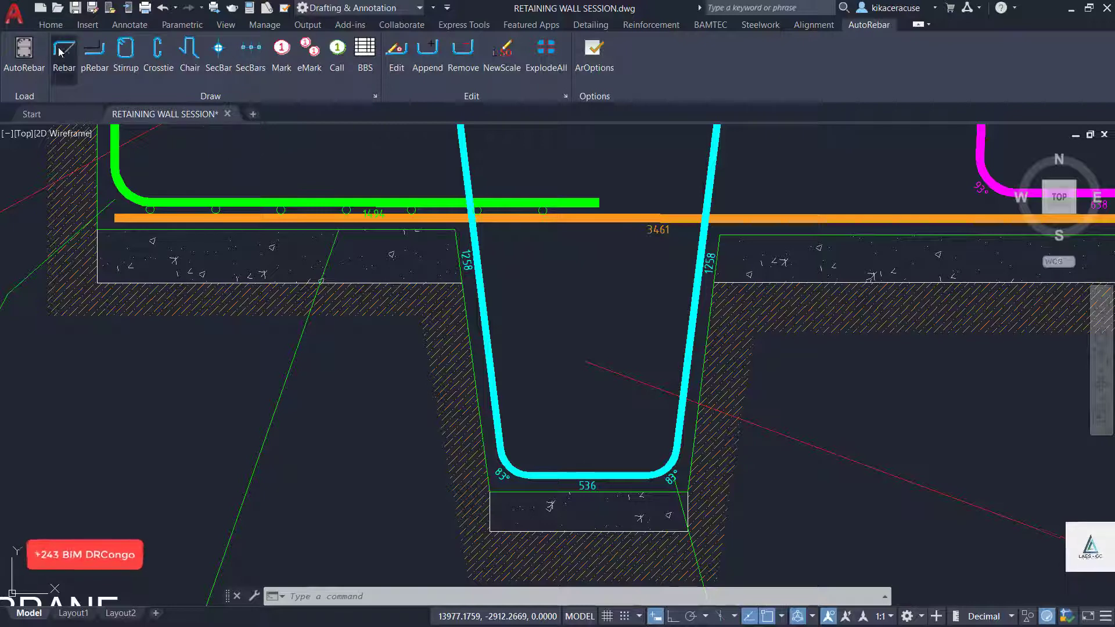
{"action": "left_click", "coordinate": [61, 52]}
{"action": "left_click", "coordinate": [250, 52]}
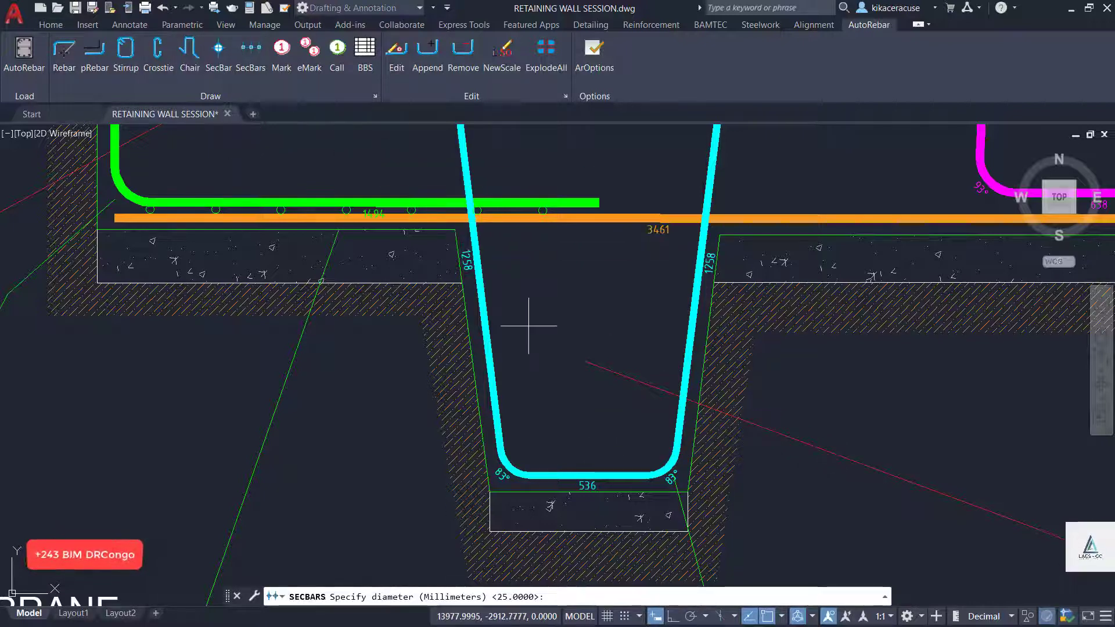
{"action": "type", "text": "2"}
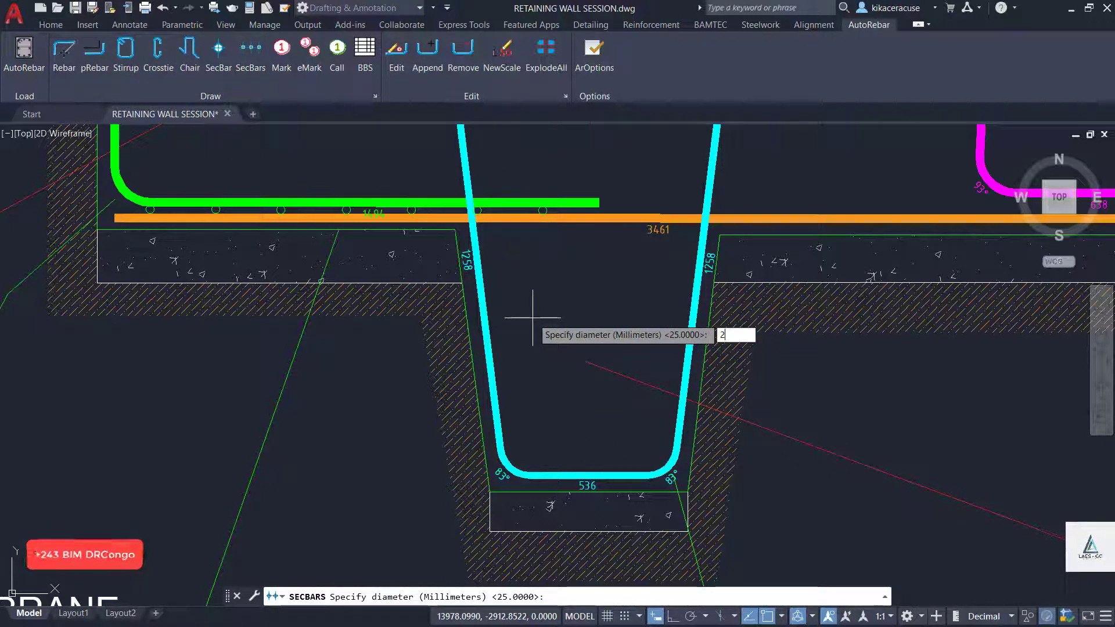
{"action": "type", "text": "0"}
{"action": "key", "text": "Return"}
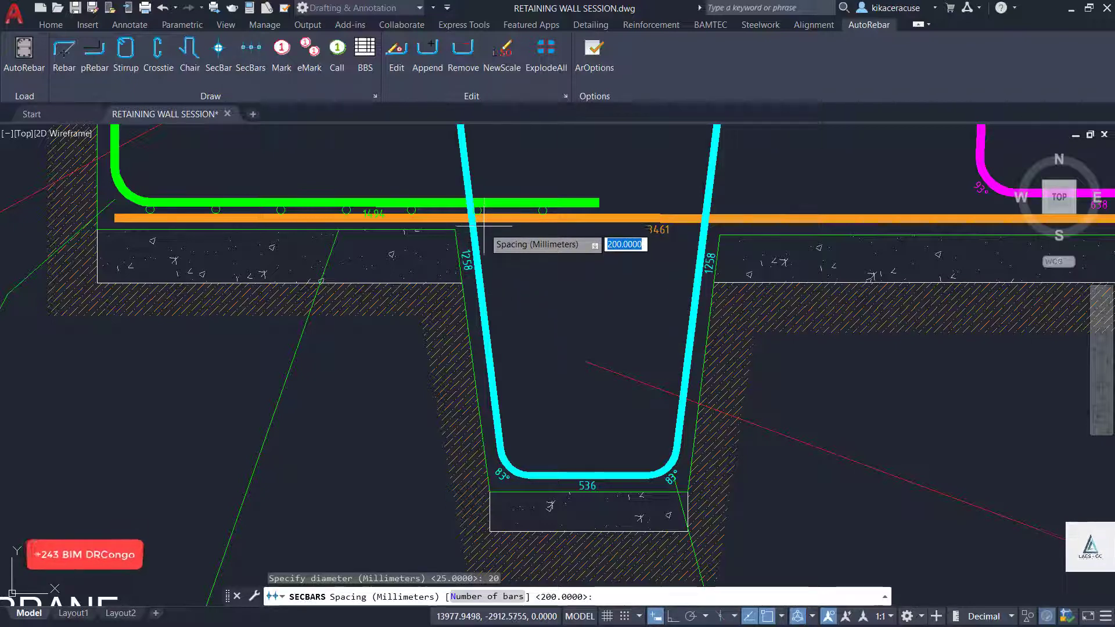
{"action": "key", "text": "Return"}
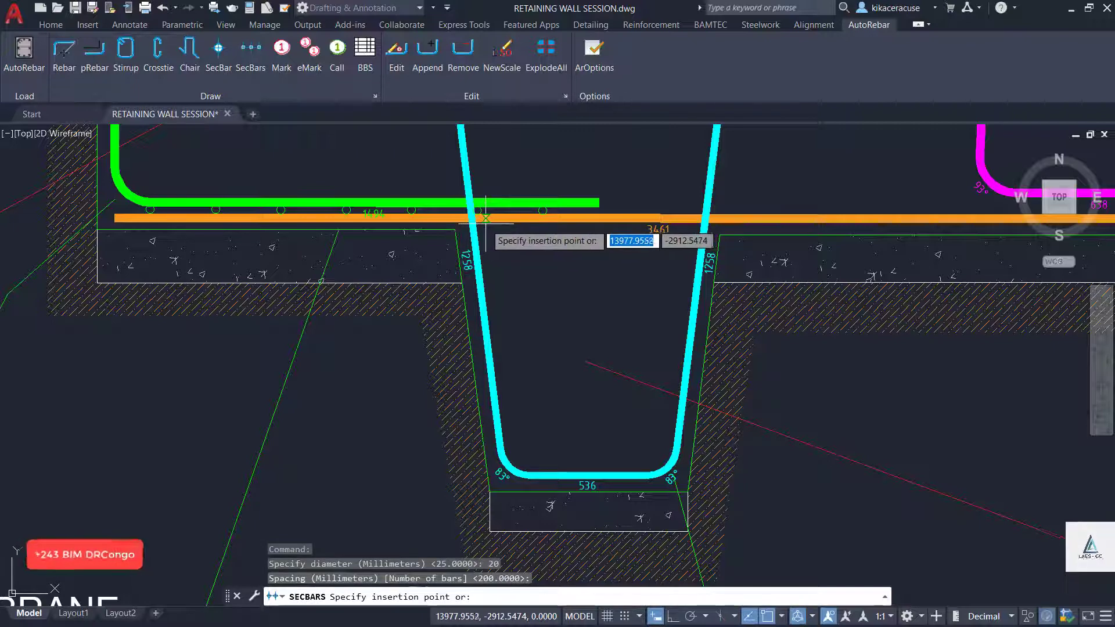
{"action": "left_click", "coordinate": [472, 226]}
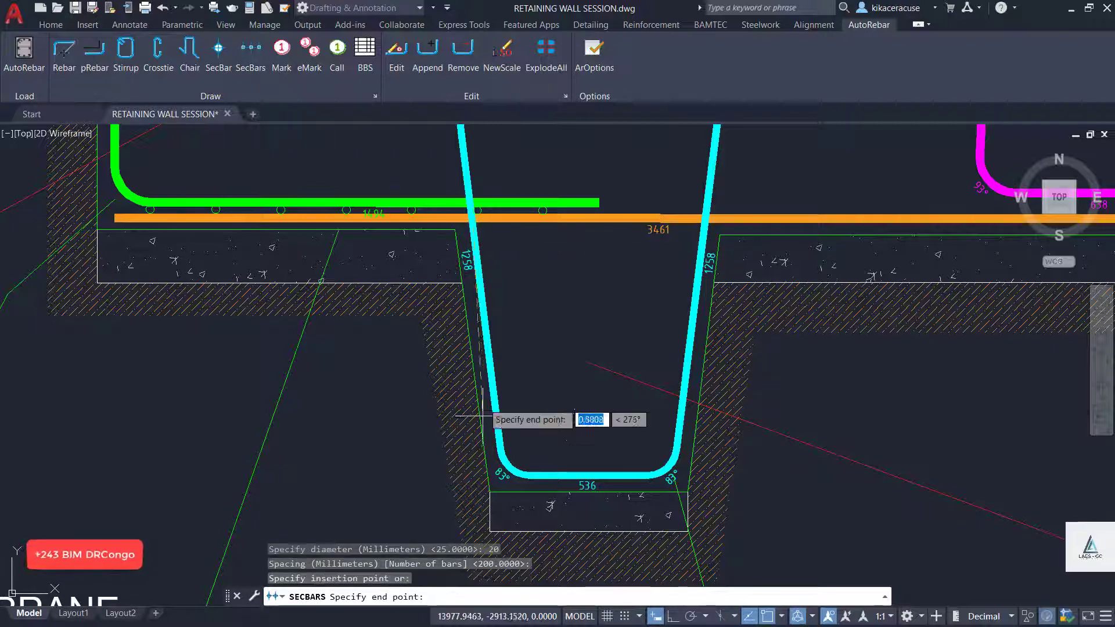
{"action": "left_click", "coordinate": [501, 454]}
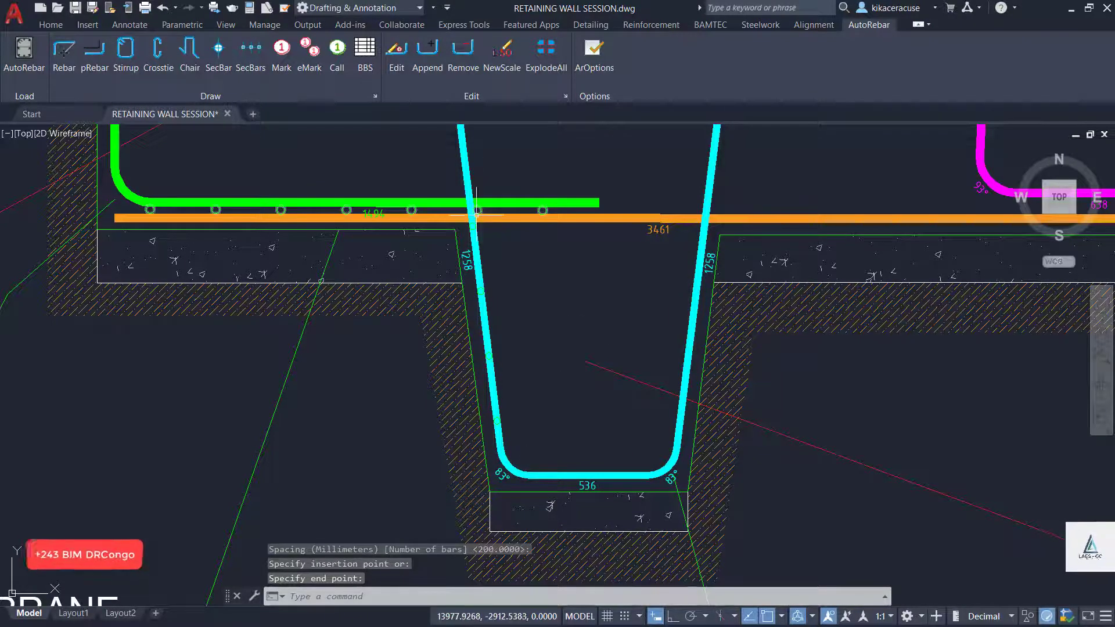
Stretch the upper and lower ends of the secondary-bar row inward so it runs alongside the inner face of the key bar's leg.
{"action": "scroll", "coordinate": [480, 232], "scroll_direction": "up", "scroll_amount": 5}
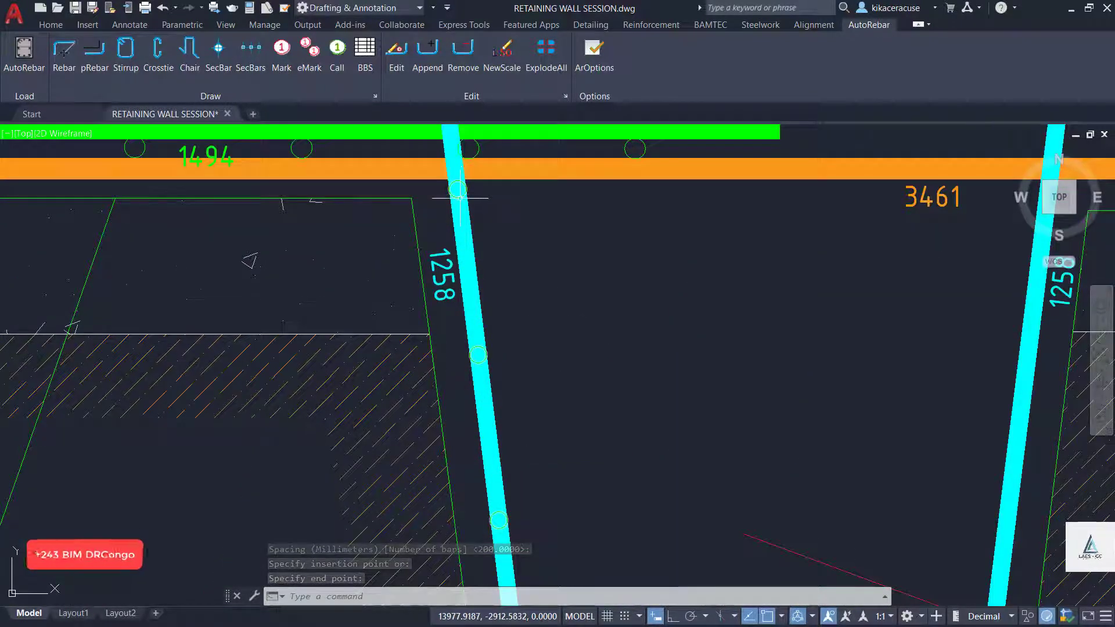
{"action": "left_click", "coordinate": [459, 193]}
{"action": "left_click", "coordinate": [457, 189]}
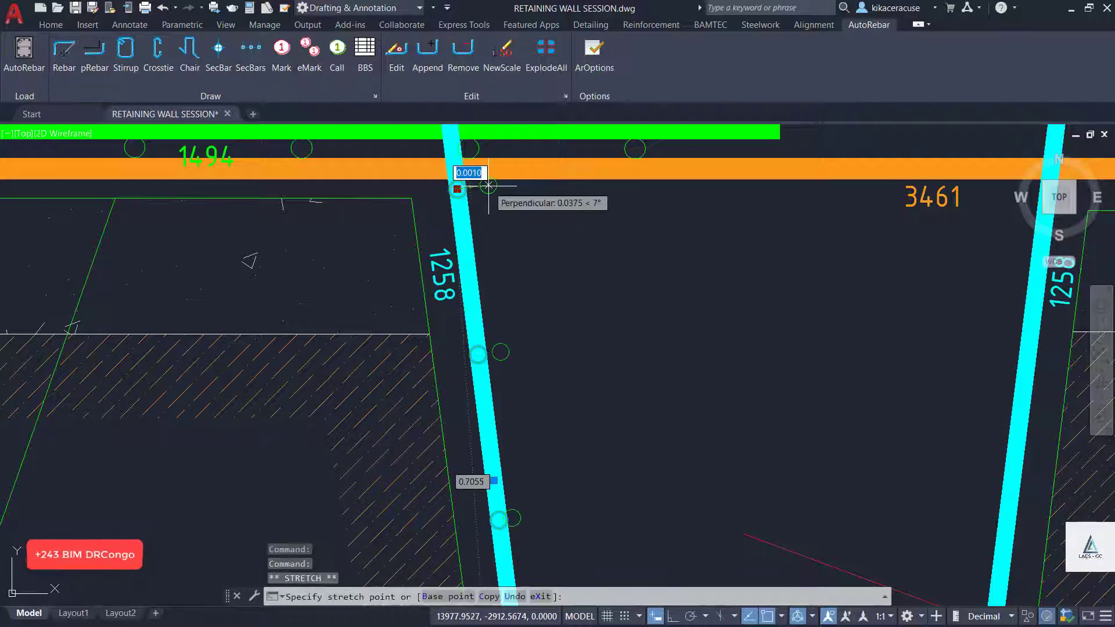
{"action": "left_click", "coordinate": [489, 185]}
{"action": "scroll", "coordinate": [492, 215], "scroll_direction": "down", "scroll_amount": 5}
{"action": "scroll", "coordinate": [523, 348], "scroll_direction": "up", "scroll_amount": 6}
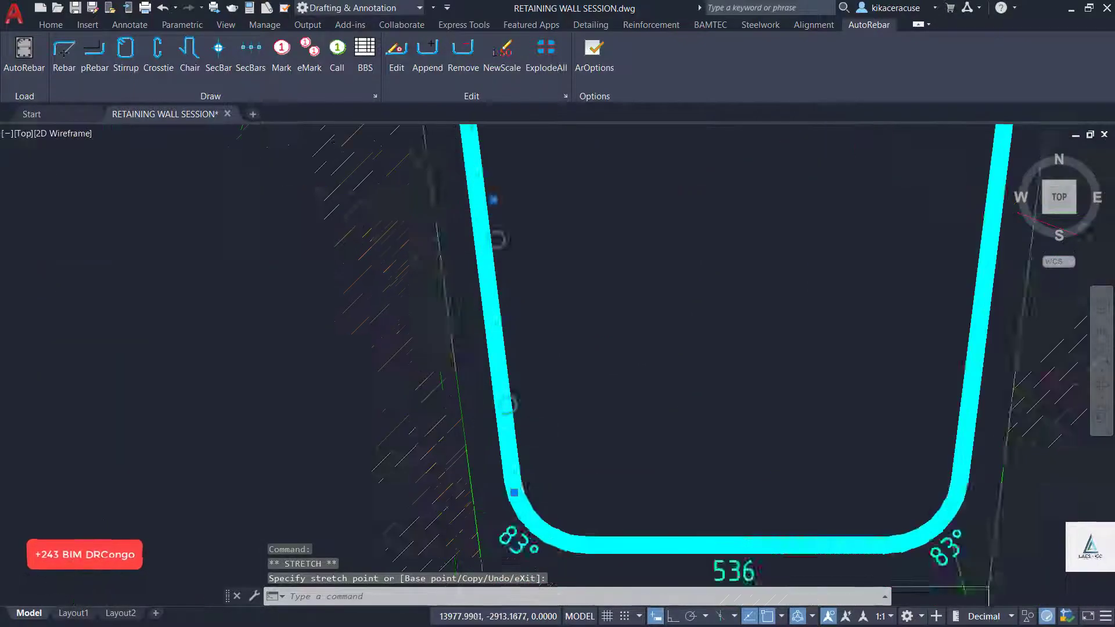
{"action": "left_click", "coordinate": [558, 544]}
{"action": "scroll", "coordinate": [472, 355], "scroll_direction": "down", "scroll_amount": 4}
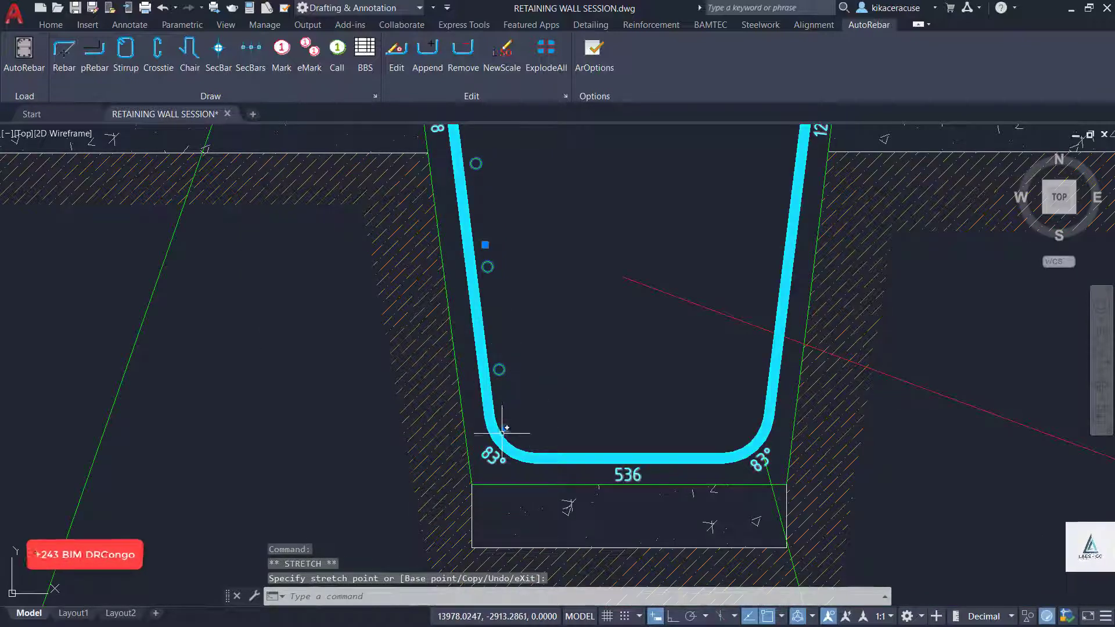
{"action": "left_click", "coordinate": [503, 432]}
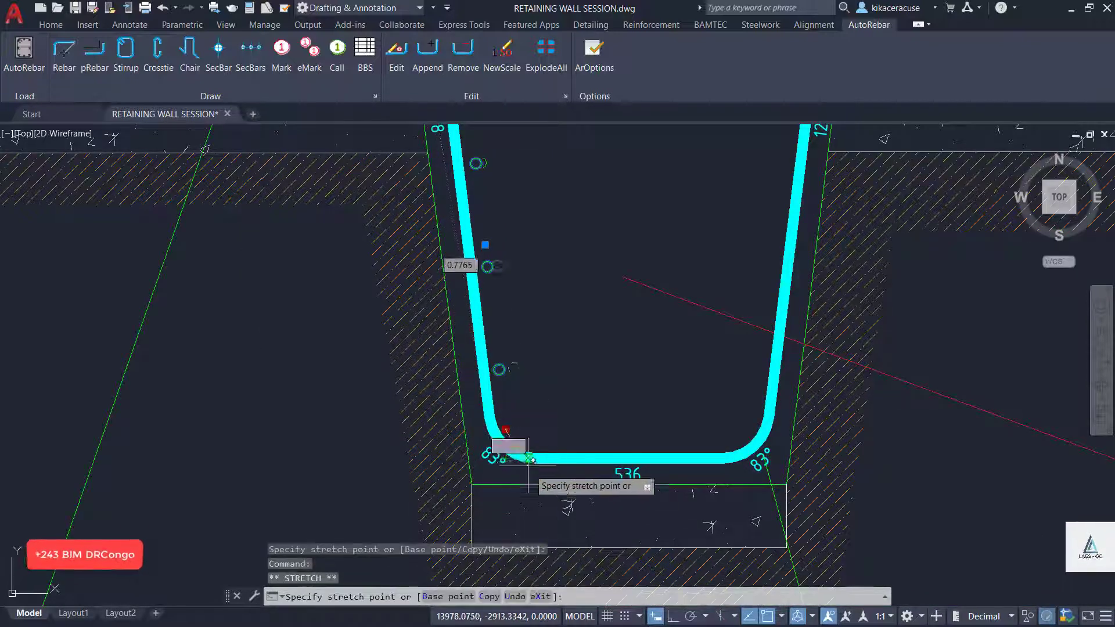
{"action": "scroll", "coordinate": [524, 447], "scroll_direction": "up", "scroll_amount": 4}
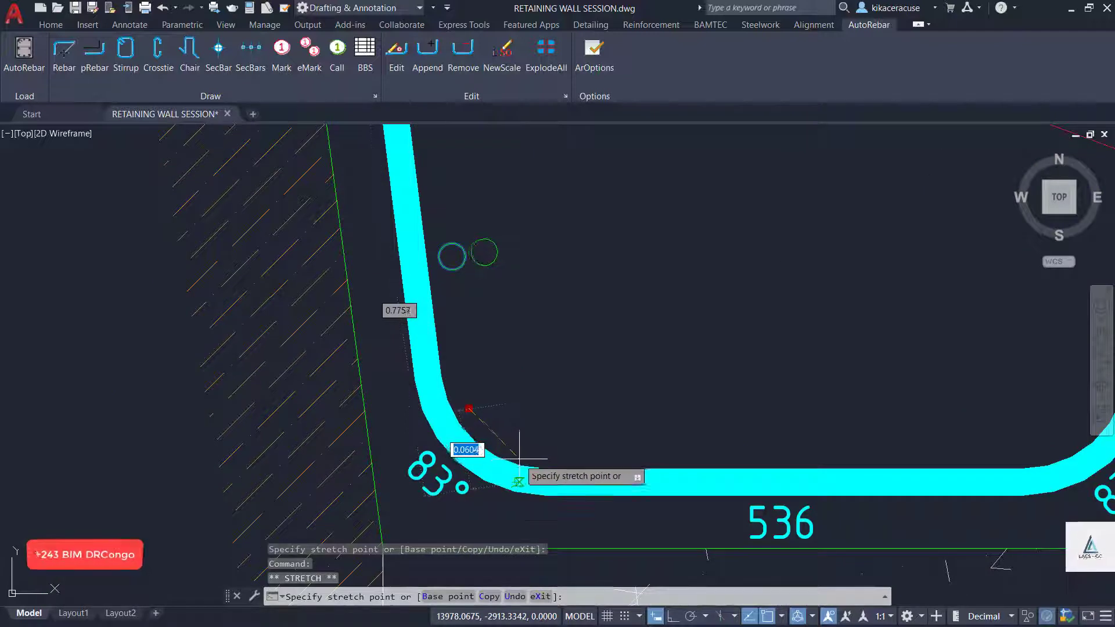
{"action": "key", "text": "Escape"}
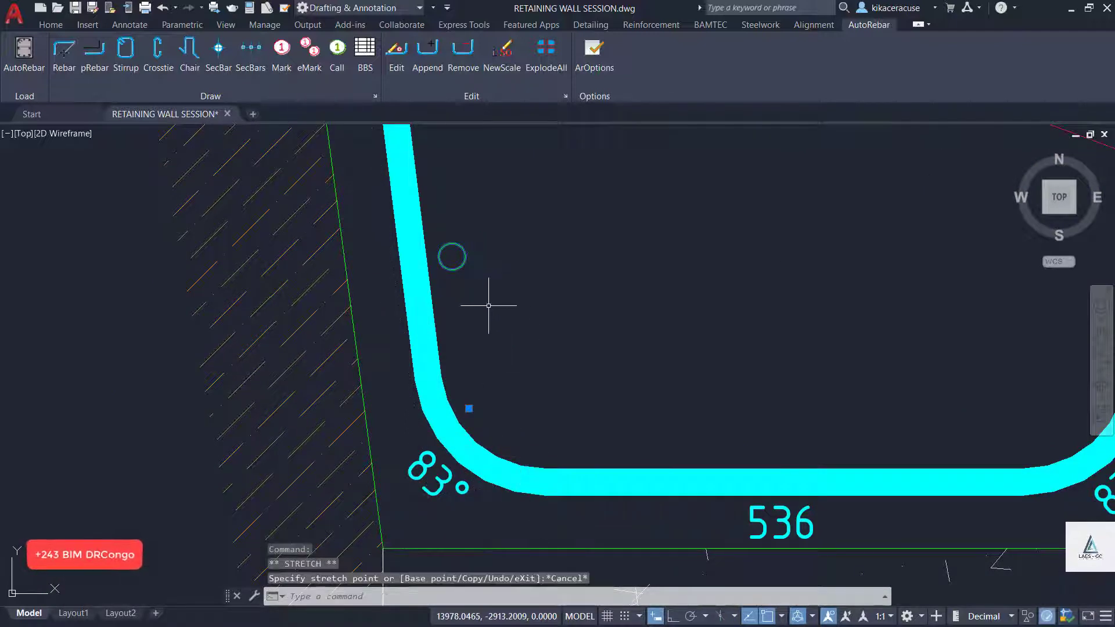
Move the secondary-bar row down along the leg, bringing its lowest bar into the key bar's lower bend.
{"action": "type", "text": "m"}
{"action": "key", "text": "Return"}
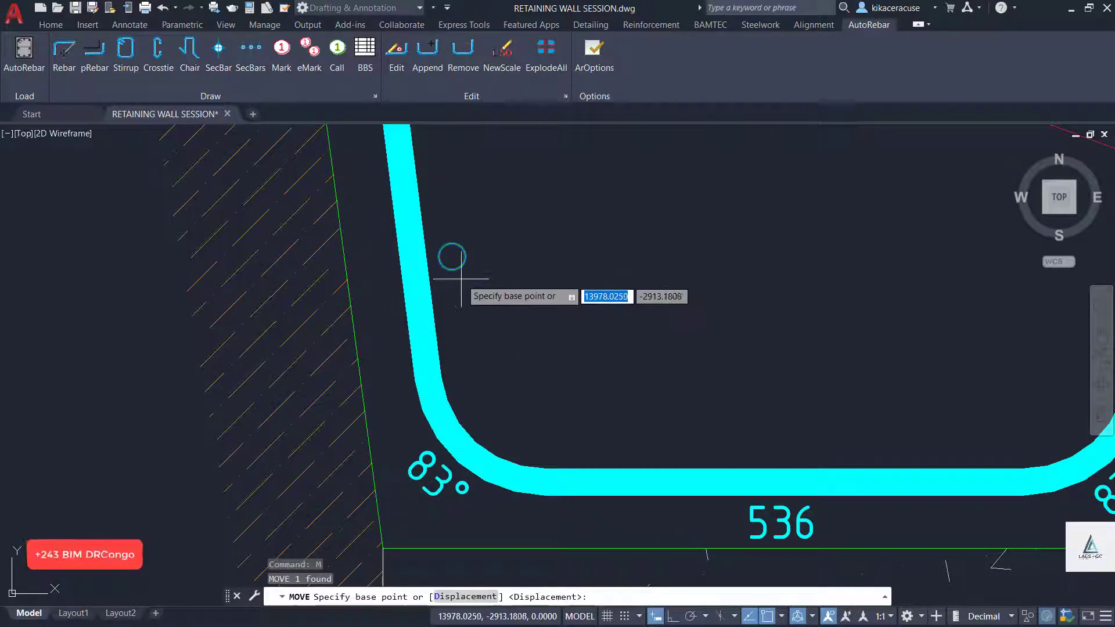
{"action": "left_click", "coordinate": [452, 256]}
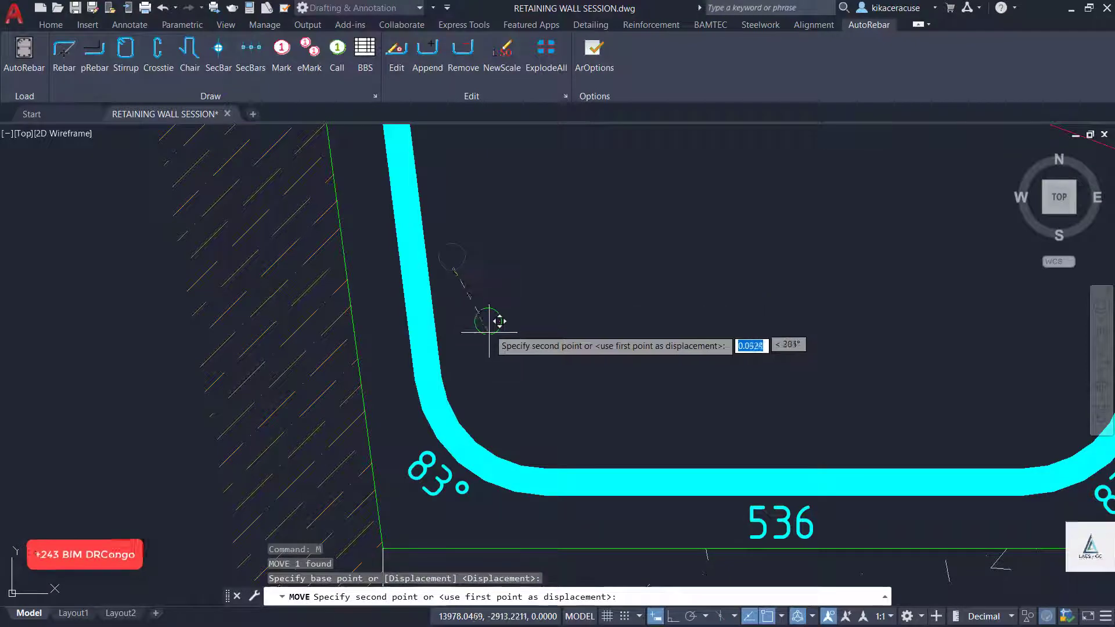
{"action": "left_click", "coordinate": [488, 423]}
{"action": "scroll", "coordinate": [498, 415], "scroll_direction": "down", "scroll_amount": 4}
{"action": "scroll", "coordinate": [499, 414], "scroll_direction": "down", "scroll_amount": 3}
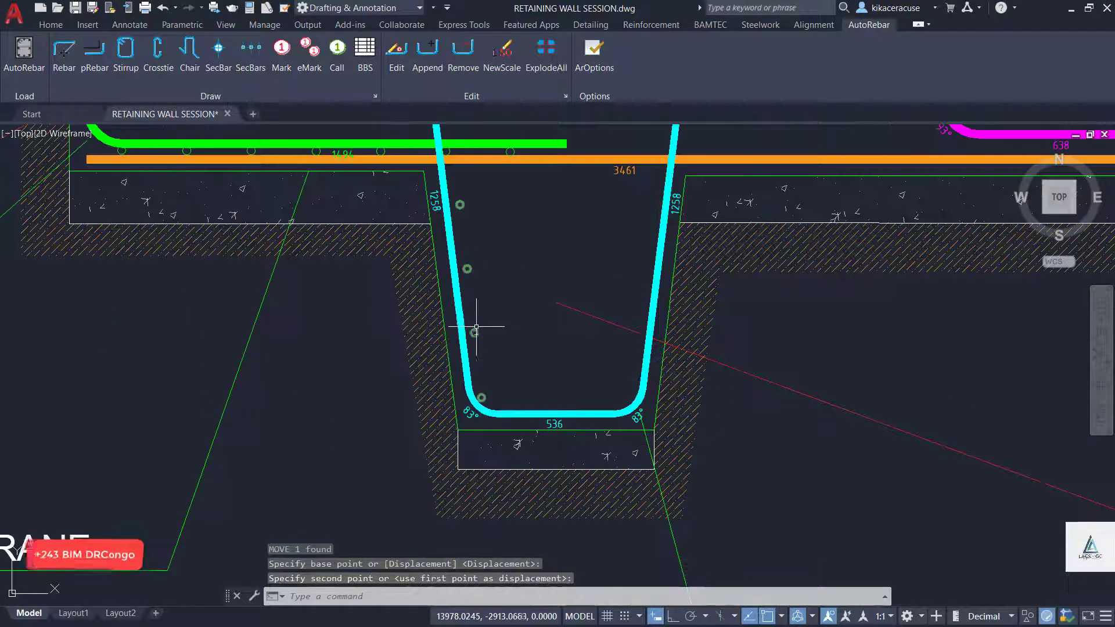
Mirror the secondary-bar row to the key's opposite leg about a vertical axis through the key bar's bottom midpoint, keeping the original.
{"action": "left_click", "coordinate": [477, 329]}
{"action": "type", "text": "M"}
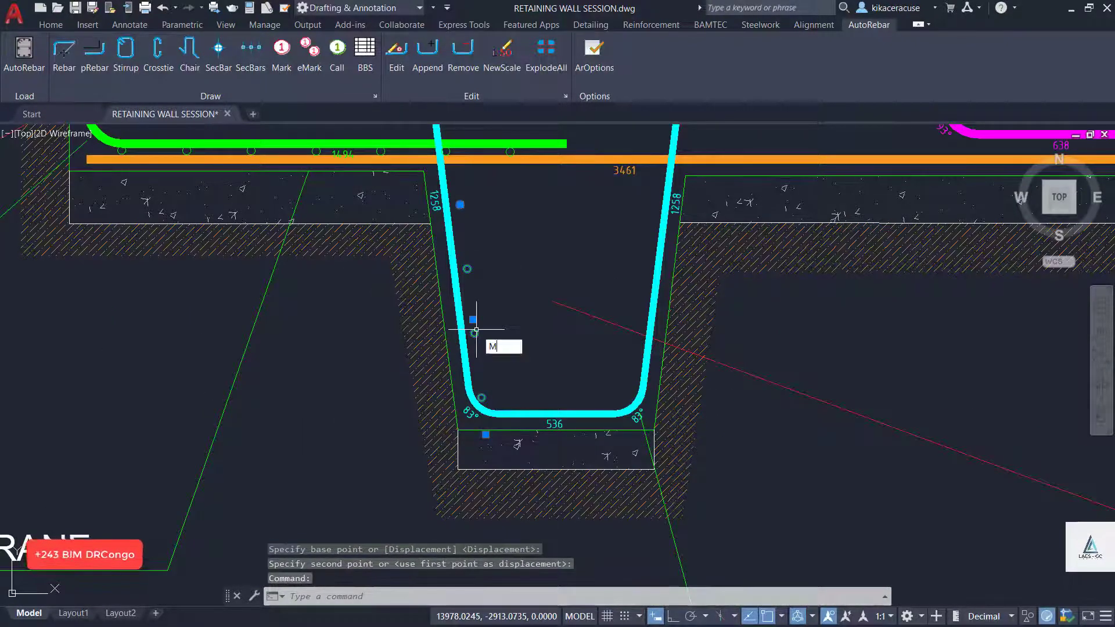
{"action": "type", "text": "I"}
{"action": "key", "text": "Return"}
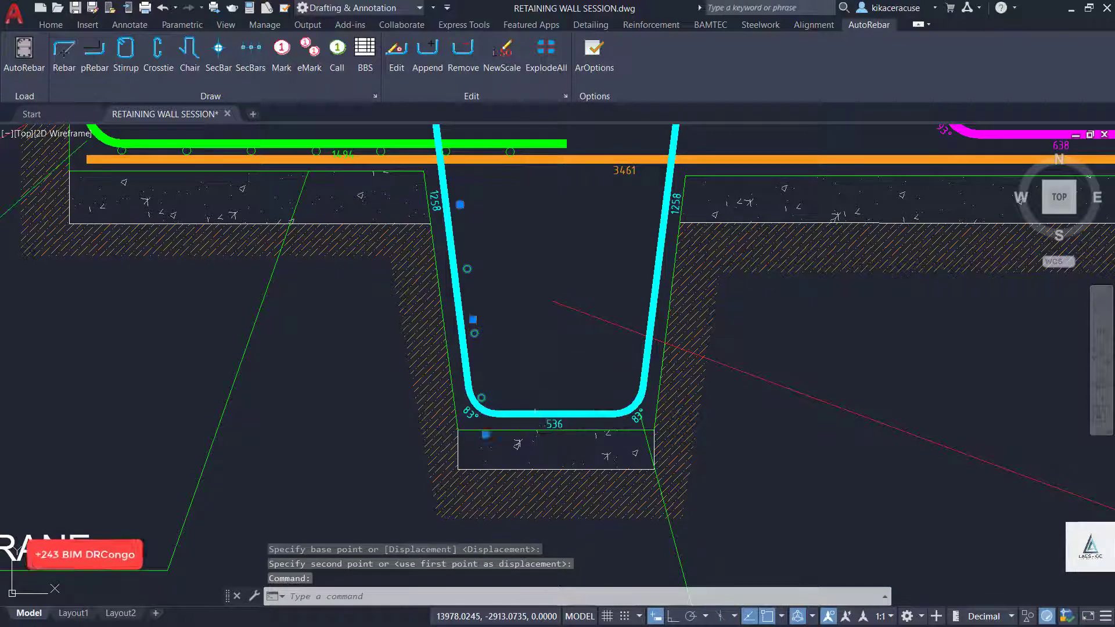
{"action": "left_click", "coordinate": [556, 414]}
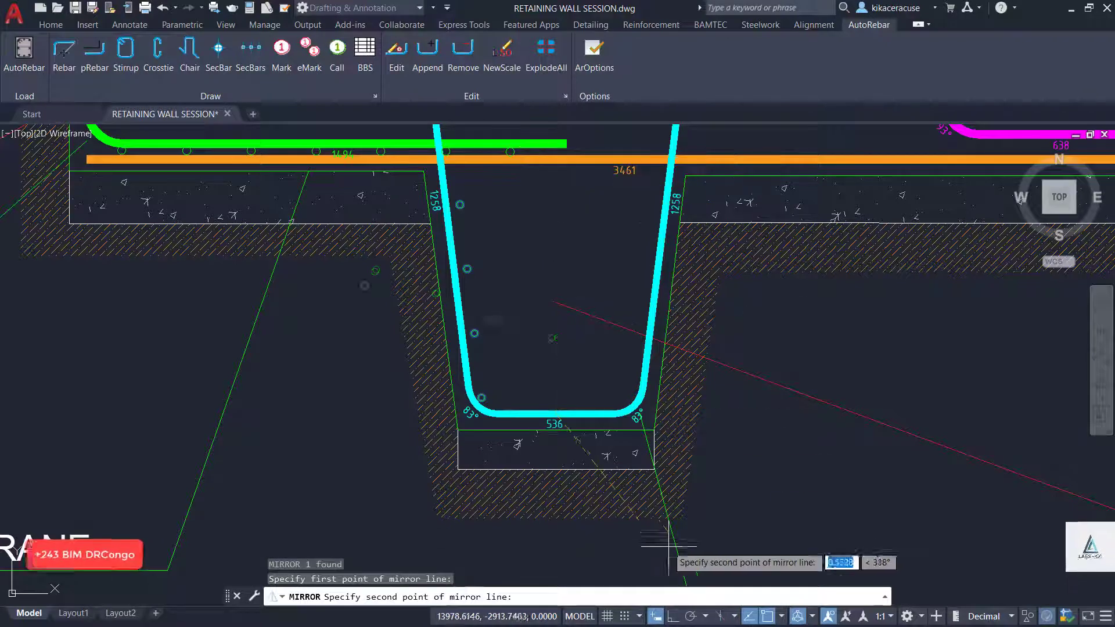
{"action": "left_click", "coordinate": [674, 617]}
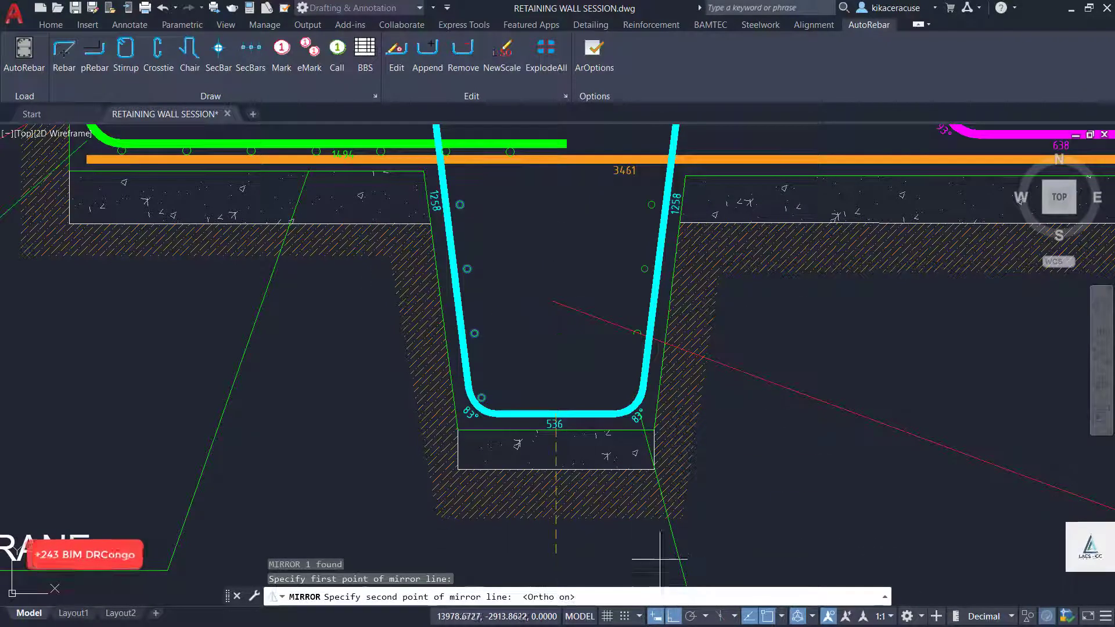
{"action": "left_click", "coordinate": [540, 180]}
{"action": "left_click", "coordinate": [572, 224]}
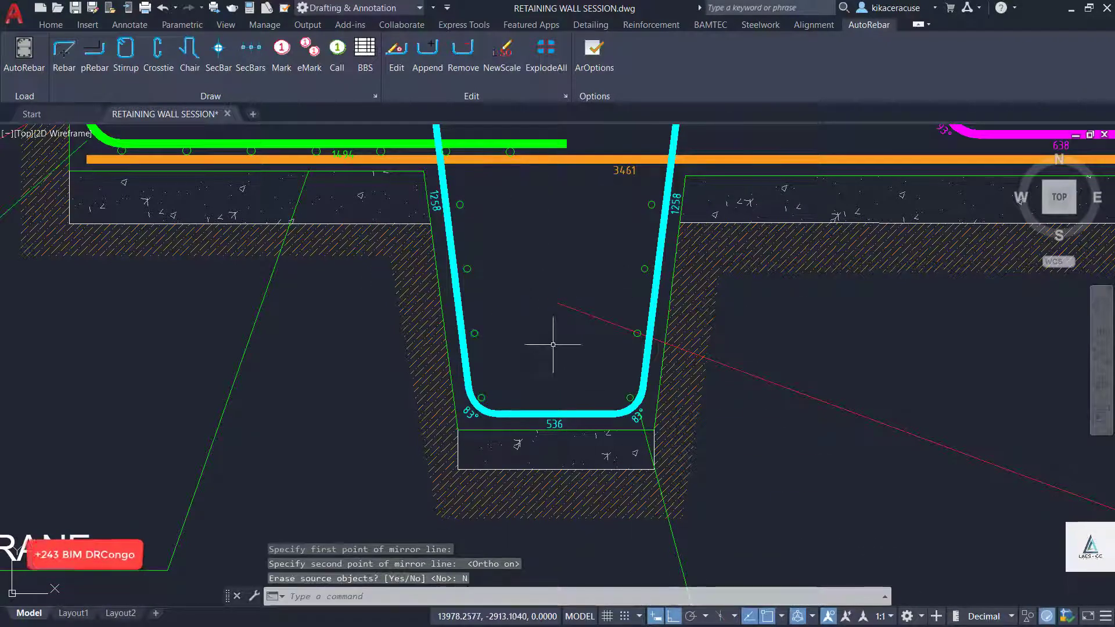
Change the colour of both secondary-bar rows in the key to white (255,255,255).
{"action": "scroll", "coordinate": [625, 395], "scroll_direction": "down", "scroll_amount": 2}
{"action": "scroll", "coordinate": [625, 395], "scroll_direction": "down", "scroll_amount": 5}
{"action": "scroll", "coordinate": [591, 347], "scroll_direction": "up", "scroll_amount": 8}
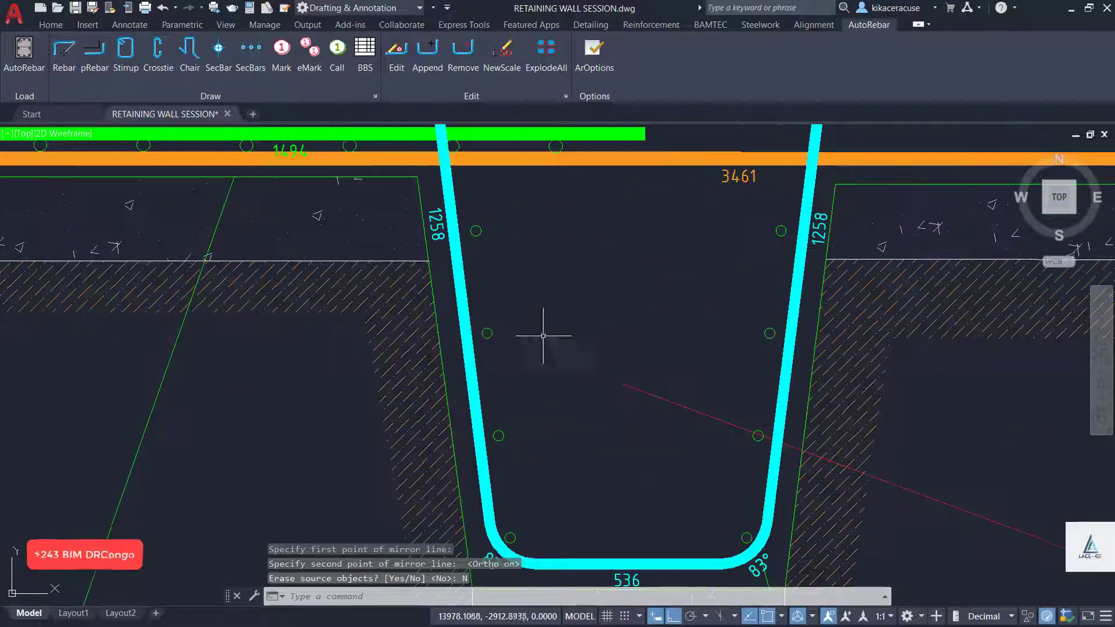
{"action": "left_click", "coordinate": [489, 332]}
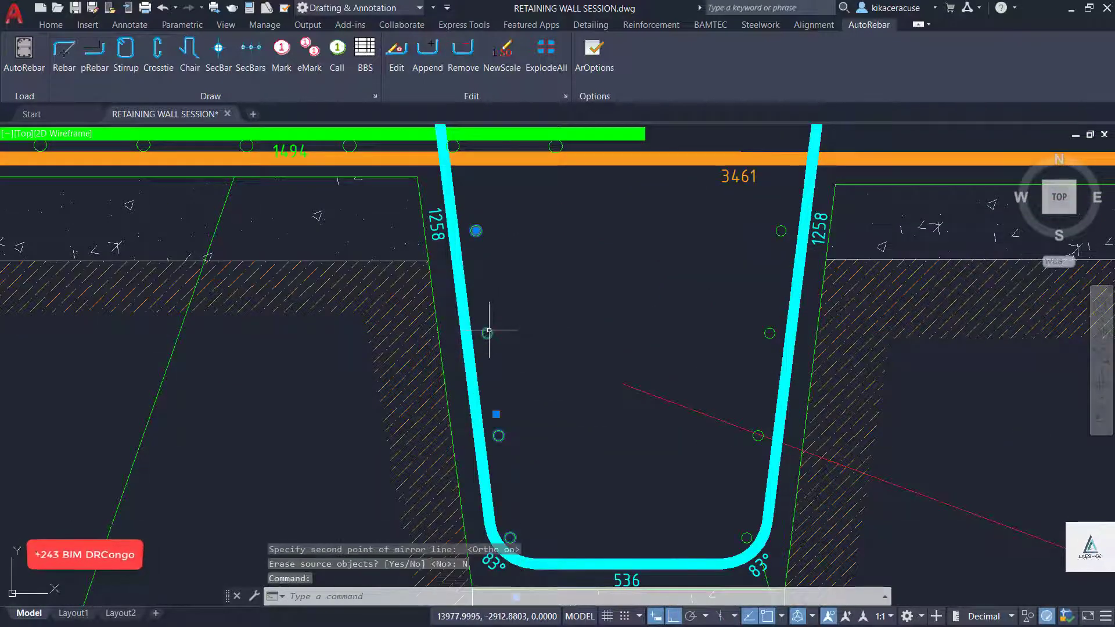
{"action": "left_click", "coordinate": [767, 324]}
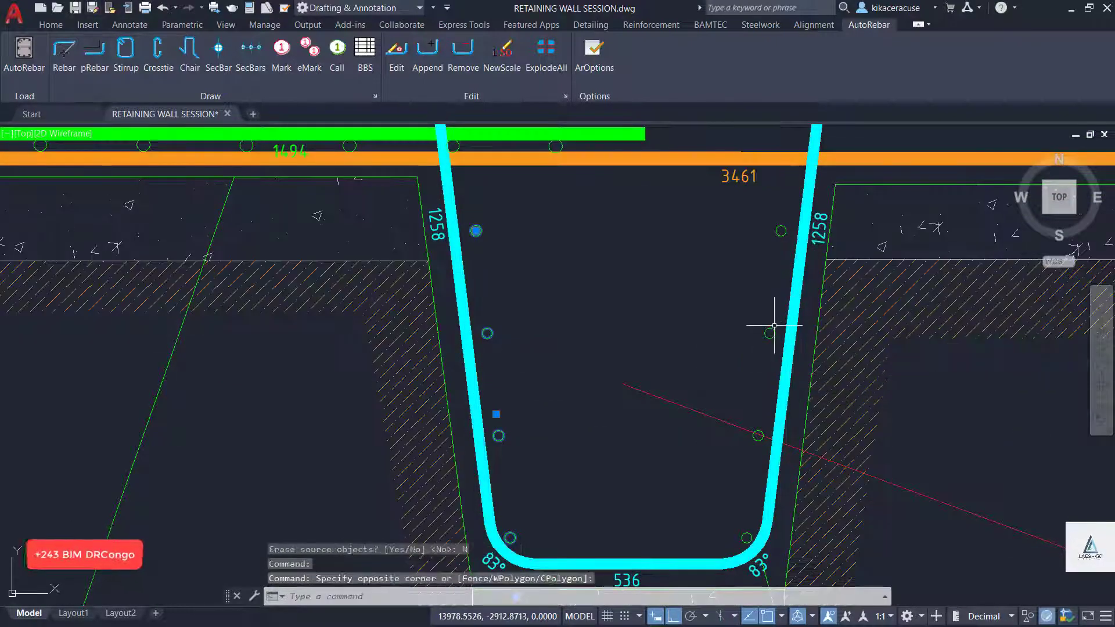
{"action": "left_click", "coordinate": [774, 325]}
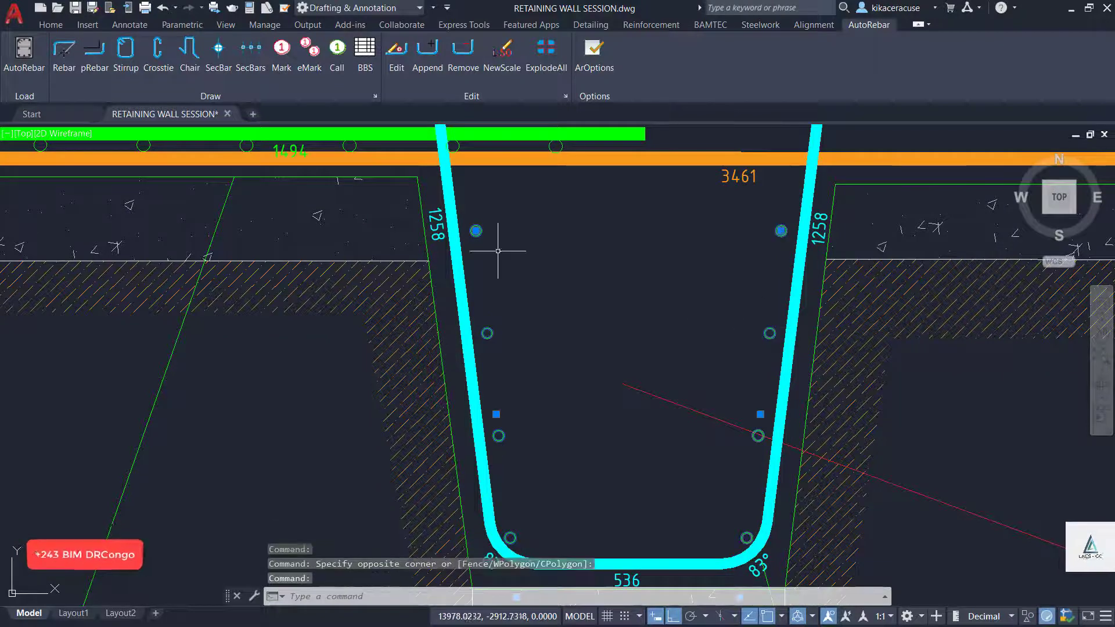
{"action": "left_click", "coordinate": [51, 25]}
{"action": "left_click", "coordinate": [819, 44]}
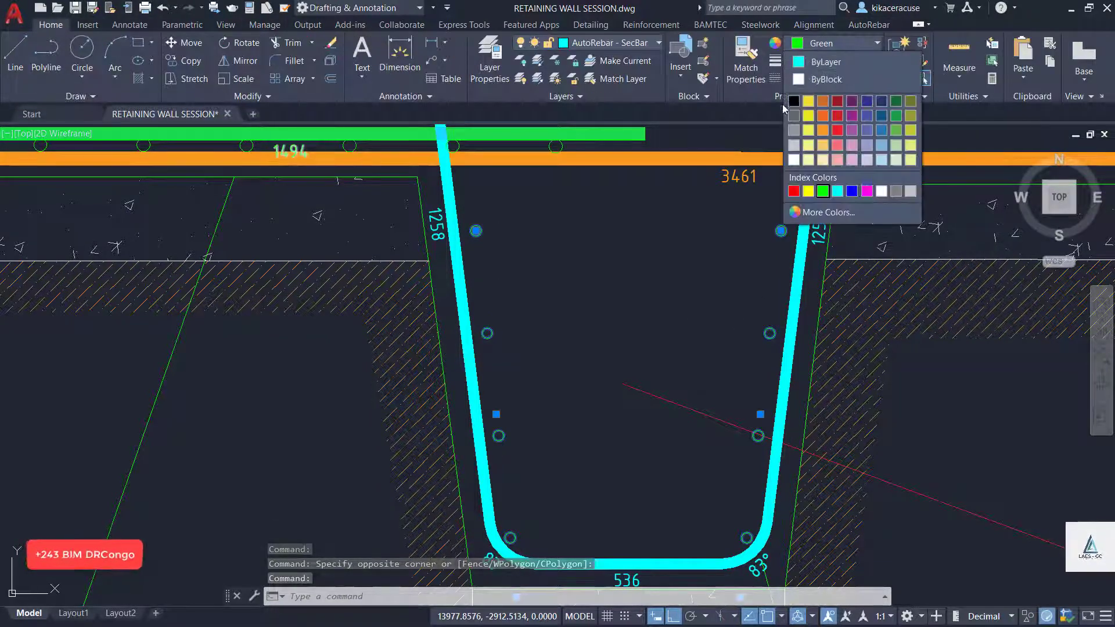
{"action": "left_click", "coordinate": [854, 190]}
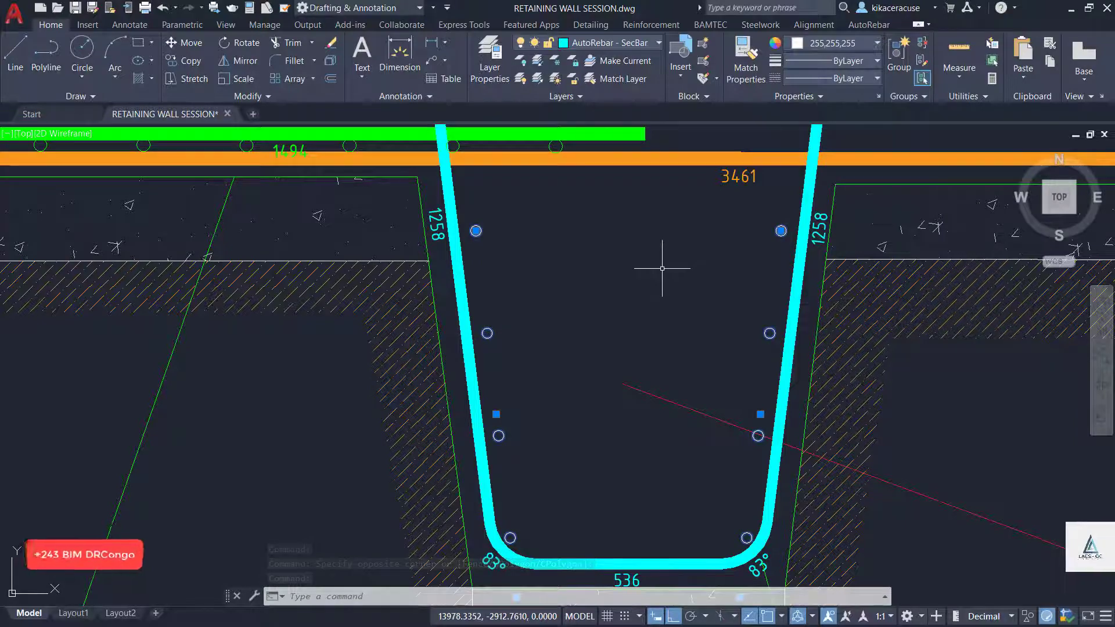
{"action": "key", "text": "Escape"}
Examine the key, base and stem reinforcement together with the bar bending schedule across the whole drawing.
{"action": "scroll", "coordinate": [651, 300], "scroll_direction": "down", "scroll_amount": 8}
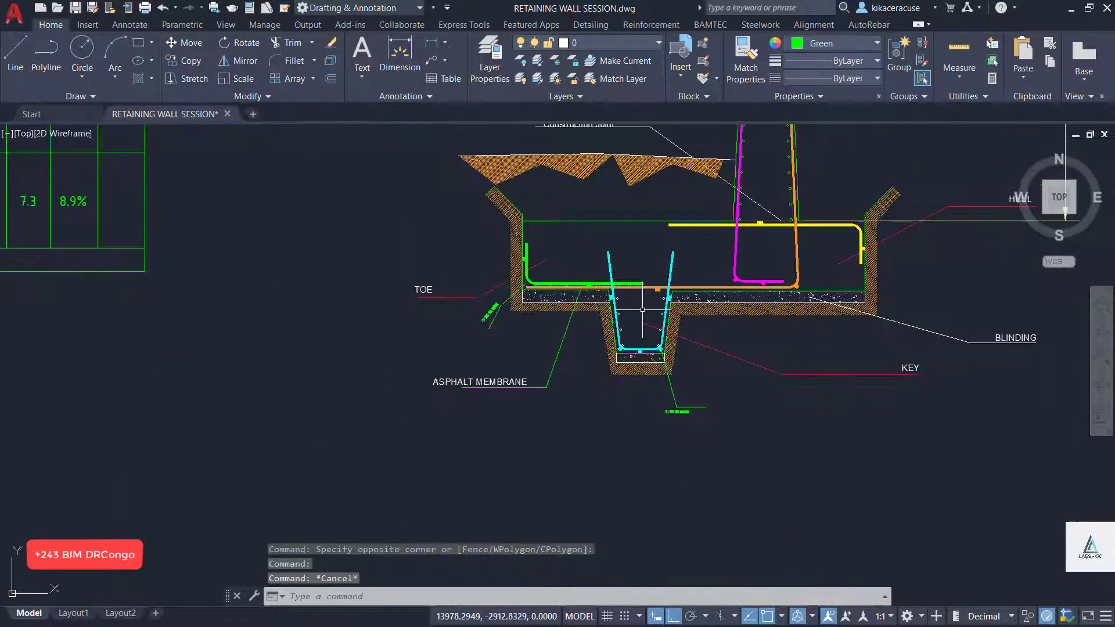
{"action": "scroll", "coordinate": [802, 209], "scroll_direction": "up", "scroll_amount": 8}
{"action": "scroll", "coordinate": [656, 427], "scroll_direction": "down", "scroll_amount": 8}
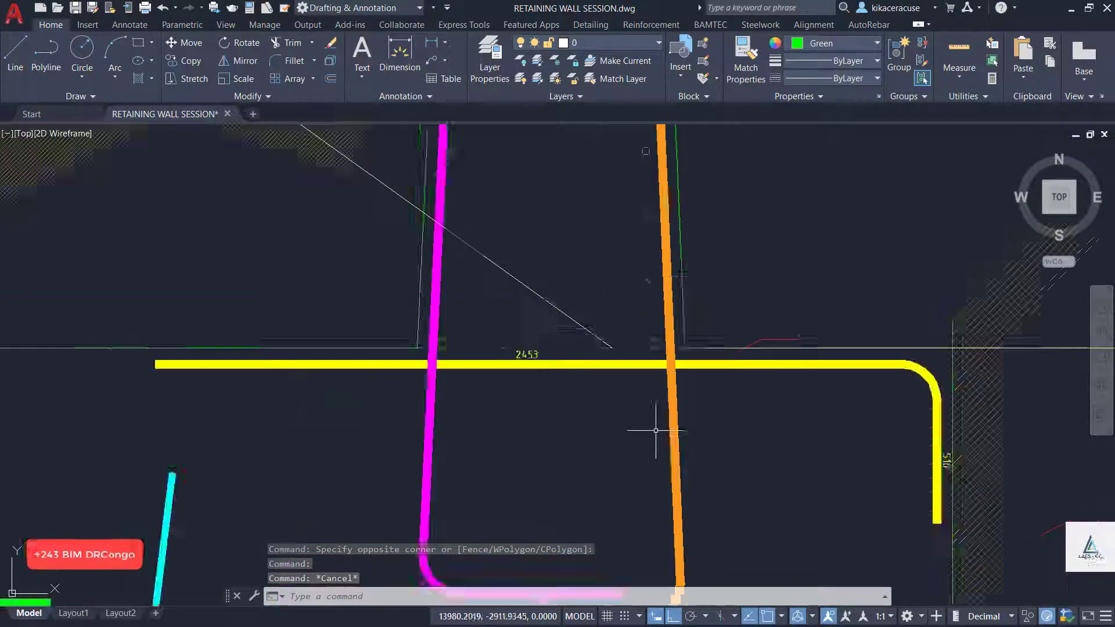
{"action": "scroll", "coordinate": [698, 266], "scroll_direction": "up", "scroll_amount": 8}
{"action": "scroll", "coordinate": [698, 265], "scroll_direction": "down", "scroll_amount": 6}
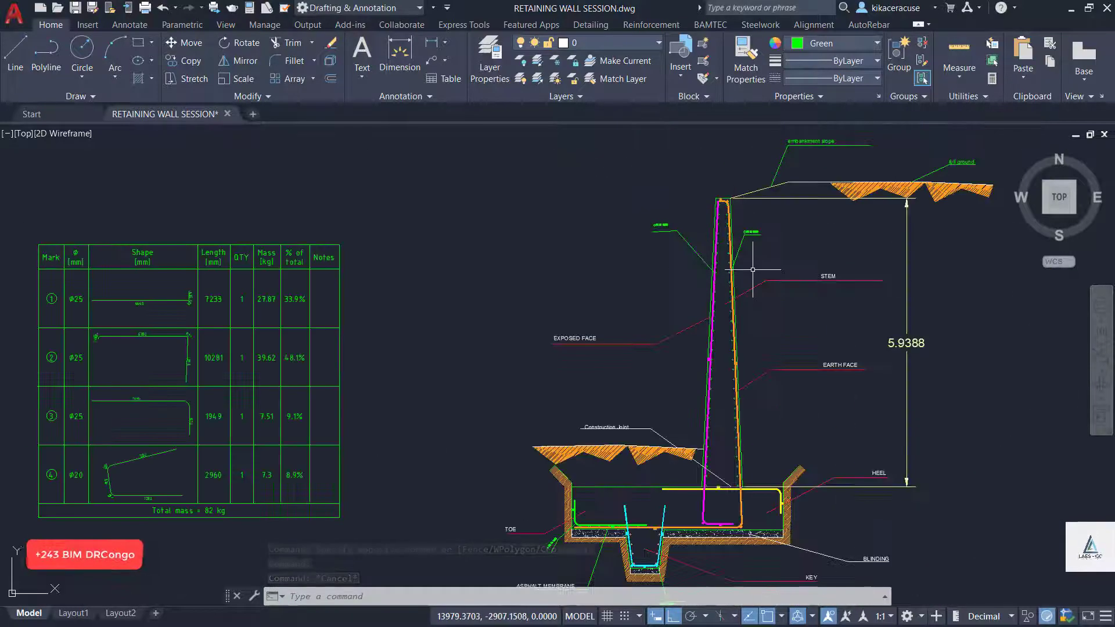
{"action": "scroll", "coordinate": [715, 318], "scroll_direction": "up", "scroll_amount": 4}
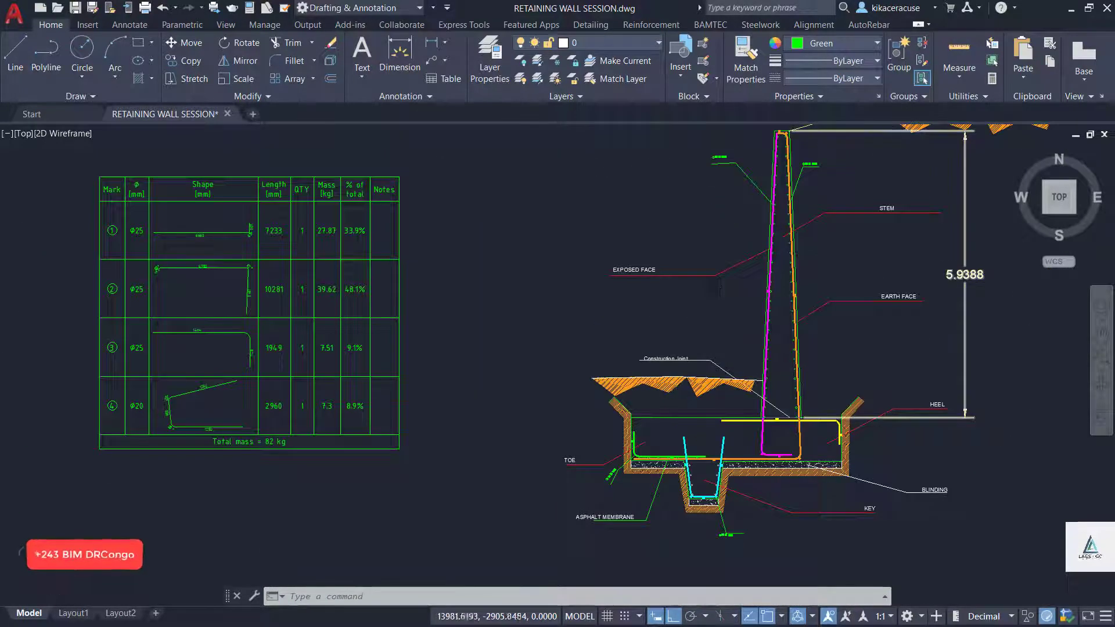
{"action": "scroll", "coordinate": [724, 288], "scroll_direction": "down", "scroll_amount": 5}
{"action": "scroll", "coordinate": [752, 240], "scroll_direction": "up", "scroll_amount": 6}
{"action": "scroll", "coordinate": [511, 299], "scroll_direction": "down", "scroll_amount": 5}
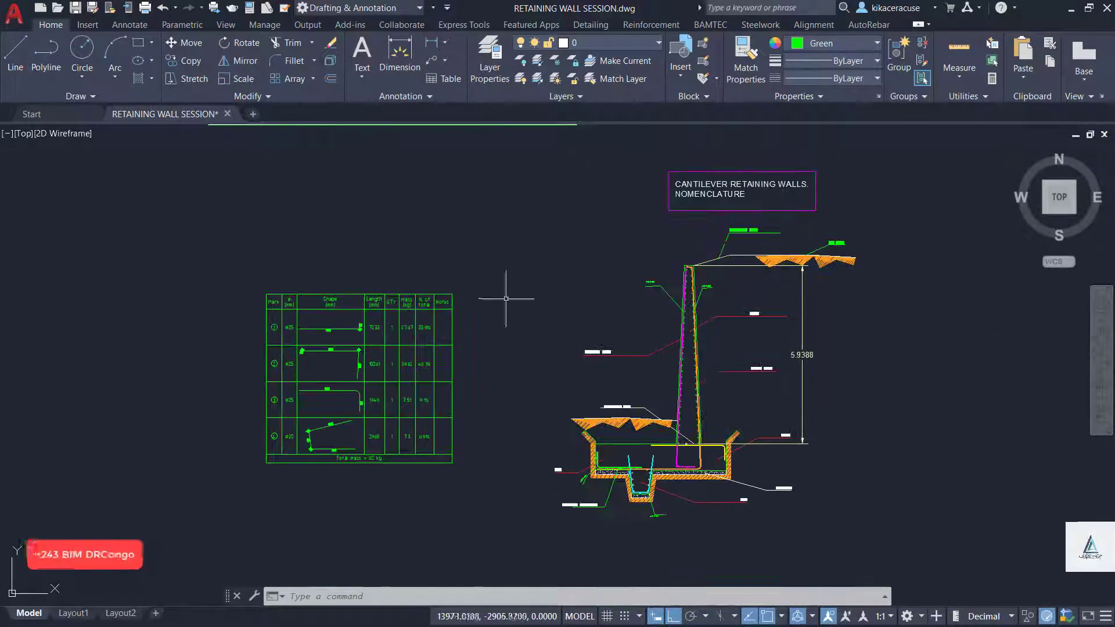
Compare the bar shapes in the bar bending schedule with the reinforcement in the wall's base and key.
{"action": "scroll", "coordinate": [481, 311], "scroll_direction": "up", "scroll_amount": 8}
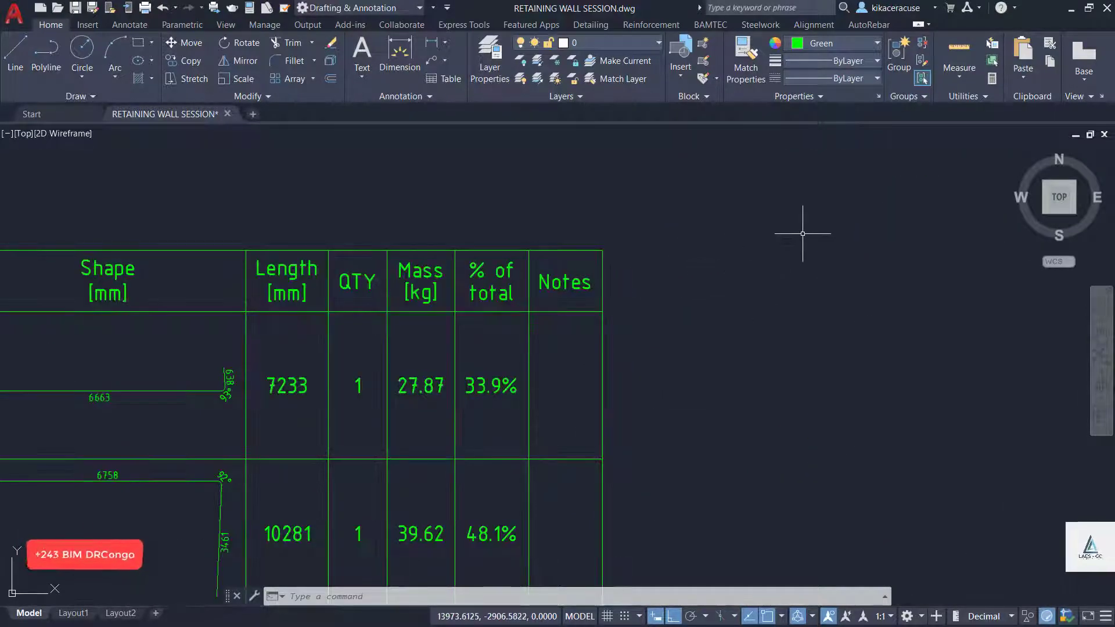
{"action": "scroll", "coordinate": [543, 256], "scroll_direction": "down", "scroll_amount": 5}
{"action": "scroll", "coordinate": [373, 488], "scroll_direction": "up", "scroll_amount": 7}
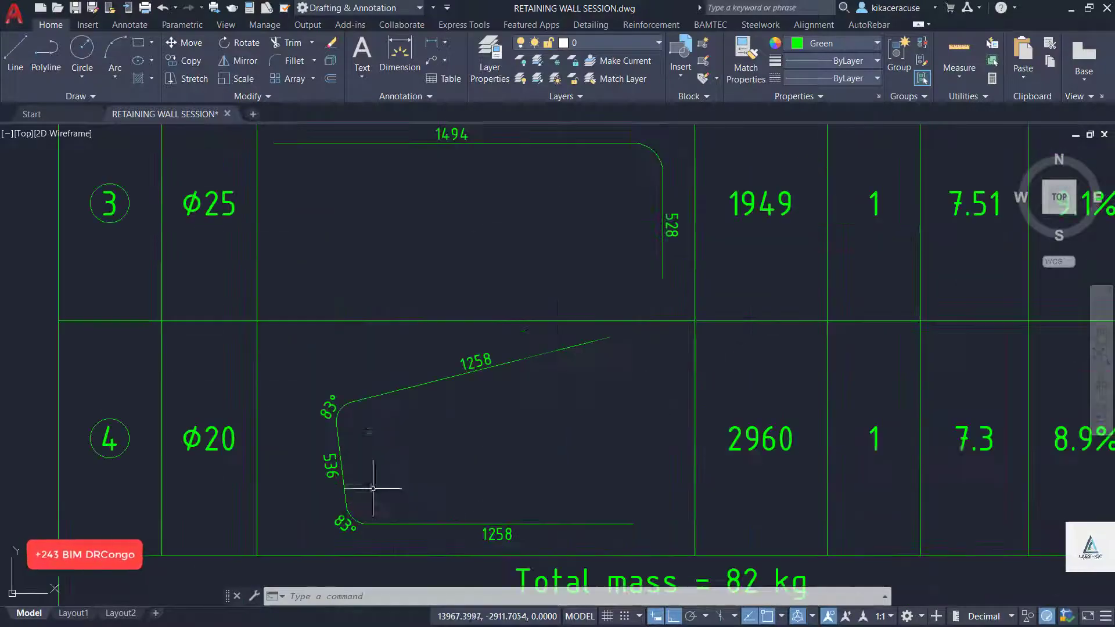
{"action": "scroll", "coordinate": [398, 423], "scroll_direction": "down", "scroll_amount": 5}
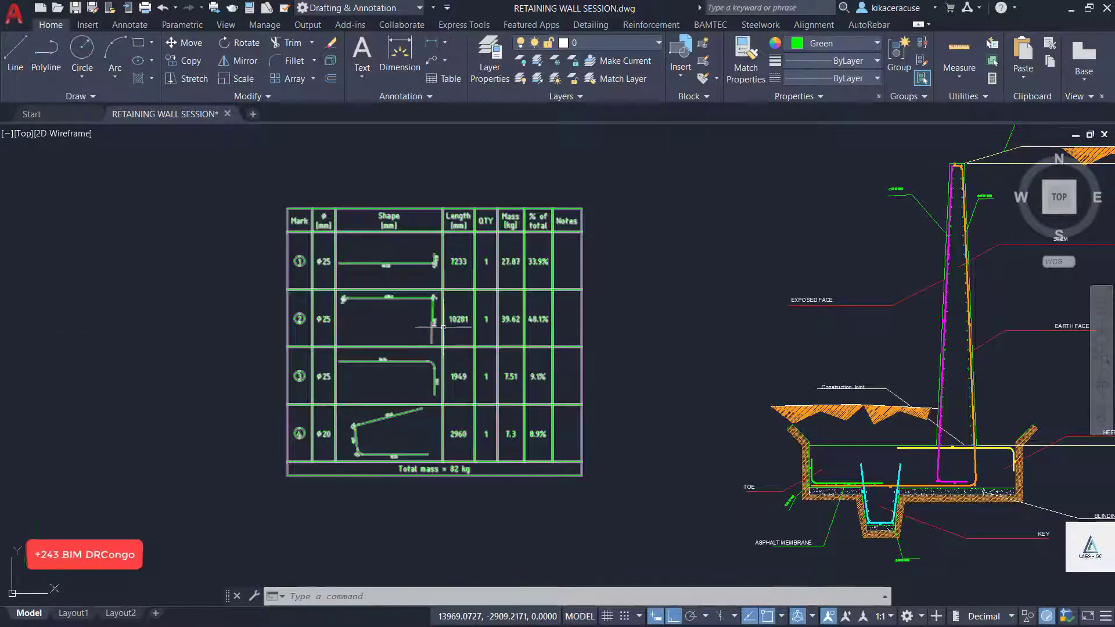
{"action": "scroll", "coordinate": [443, 327], "scroll_direction": "up", "scroll_amount": 5}
{"action": "scroll", "coordinate": [443, 327], "scroll_direction": "down", "scroll_amount": 8}
{"action": "scroll", "coordinate": [589, 350], "scroll_direction": "up", "scroll_amount": 5}
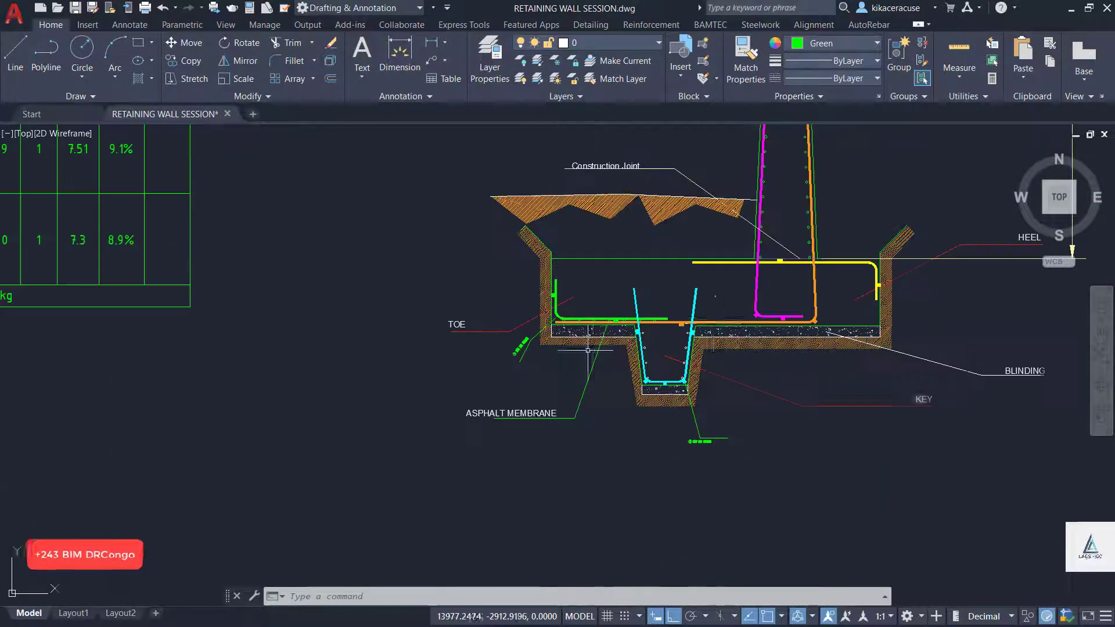
{"action": "scroll", "coordinate": [588, 350], "scroll_direction": "up", "scroll_amount": 5}
{"action": "scroll", "coordinate": [557, 343], "scroll_direction": "down", "scroll_amount": 5}
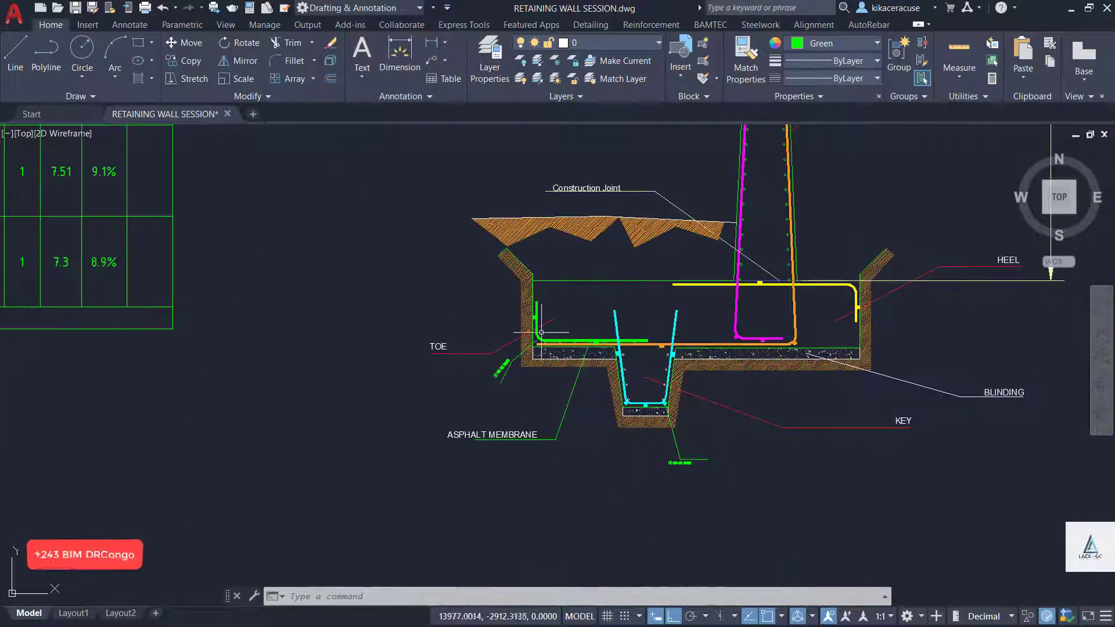
Examine the bar bending schedule's marks, diameters, shapes, lengths, quantities, masses and percentages of total.
{"action": "scroll", "coordinate": [541, 332], "scroll_direction": "down", "scroll_amount": 3}
{"action": "scroll", "coordinate": [393, 336], "scroll_direction": "up", "scroll_amount": 9}
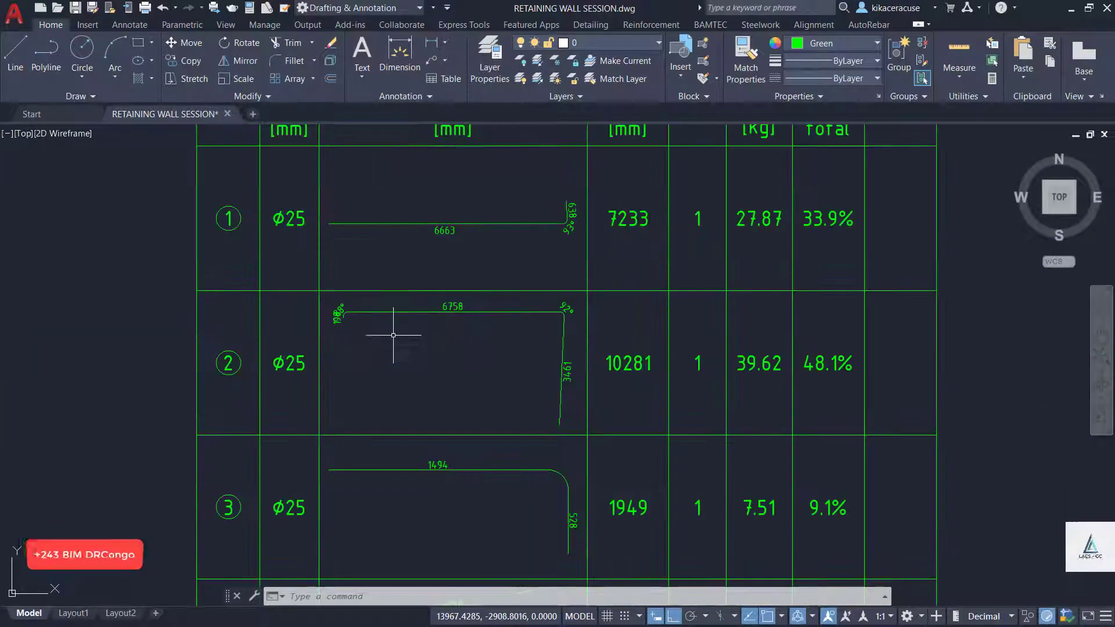
{"action": "scroll", "coordinate": [393, 335], "scroll_direction": "down", "scroll_amount": 5}
{"action": "scroll", "coordinate": [384, 248], "scroll_direction": "up", "scroll_amount": 4}
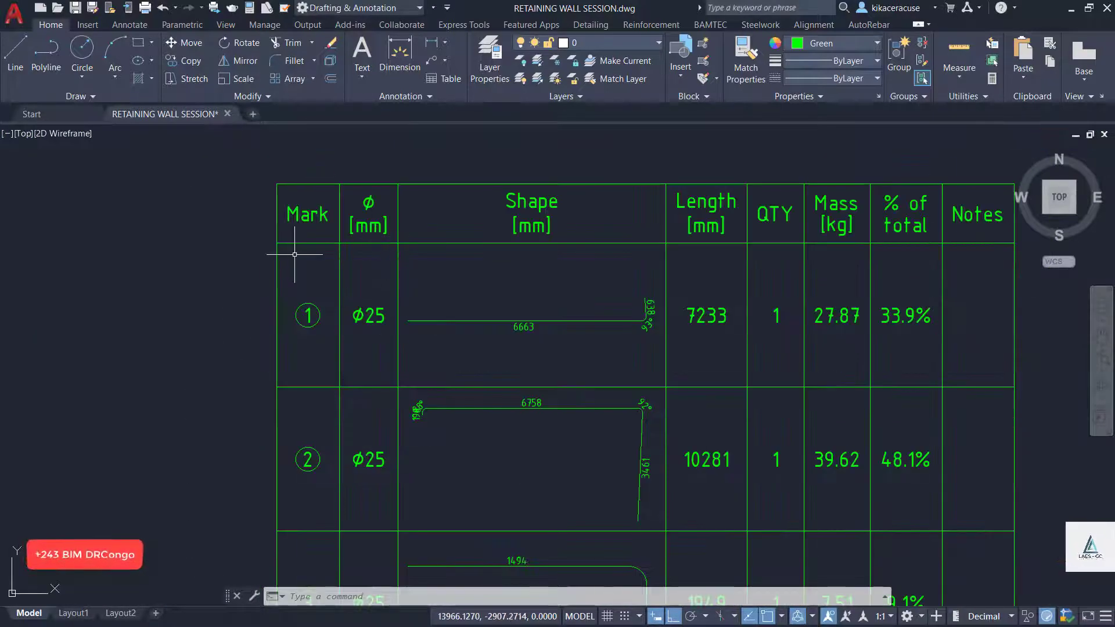
{"action": "scroll", "coordinate": [294, 253], "scroll_direction": "down", "scroll_amount": 4}
{"action": "scroll", "coordinate": [455, 256], "scroll_direction": "up", "scroll_amount": 5}
{"action": "scroll", "coordinate": [577, 256], "scroll_direction": "down", "scroll_amount": 3}
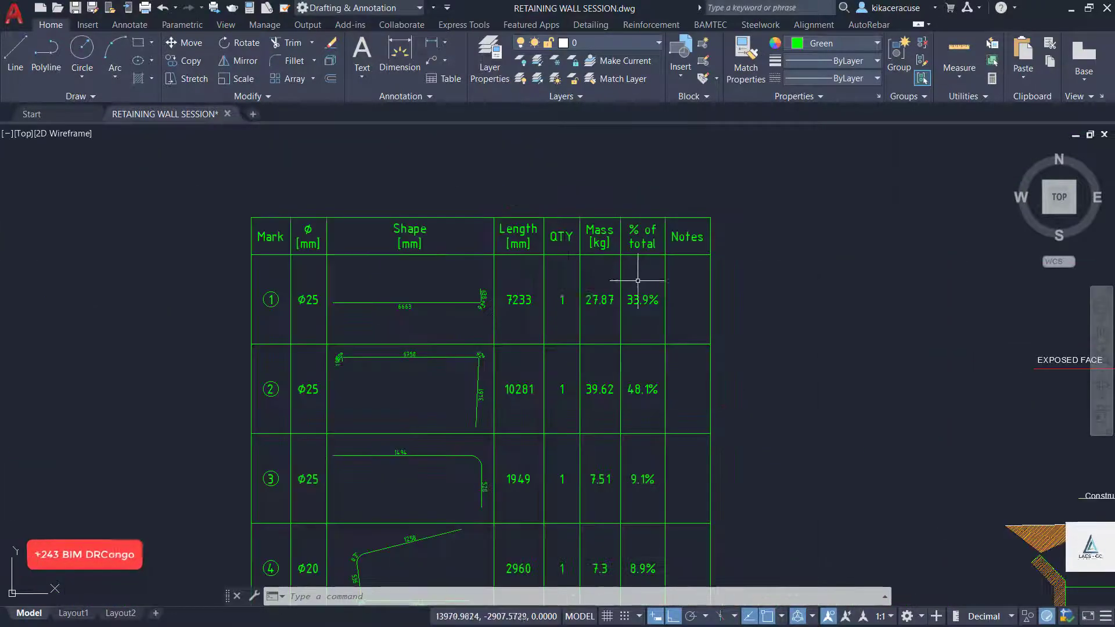
{"action": "scroll", "coordinate": [638, 280], "scroll_direction": "up", "scroll_amount": 4}
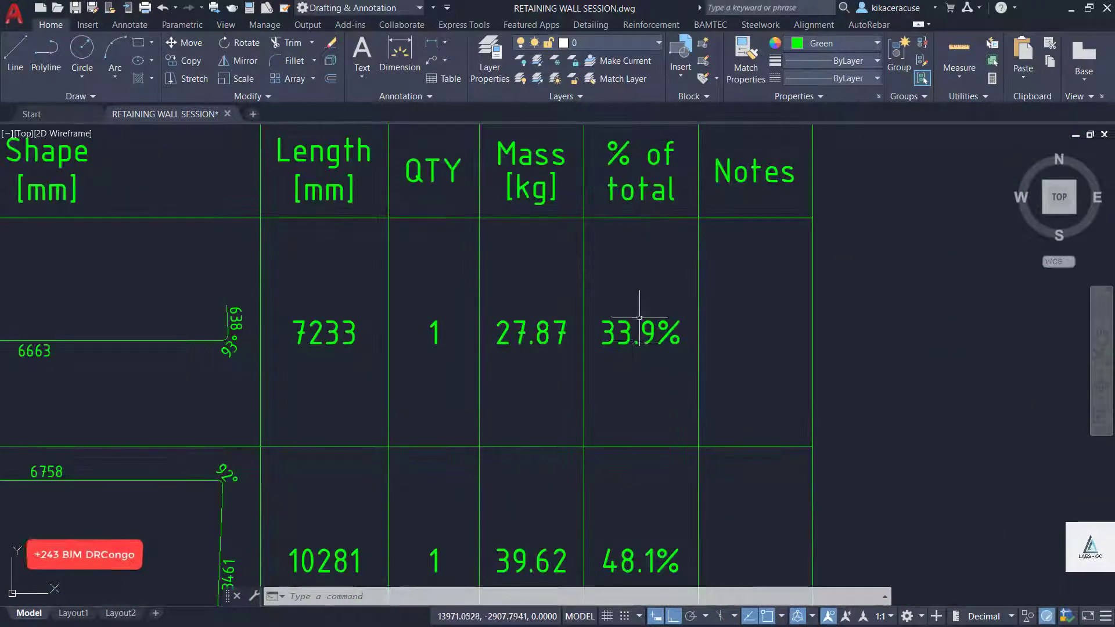
{"action": "scroll", "coordinate": [641, 327], "scroll_direction": "down", "scroll_amount": 4}
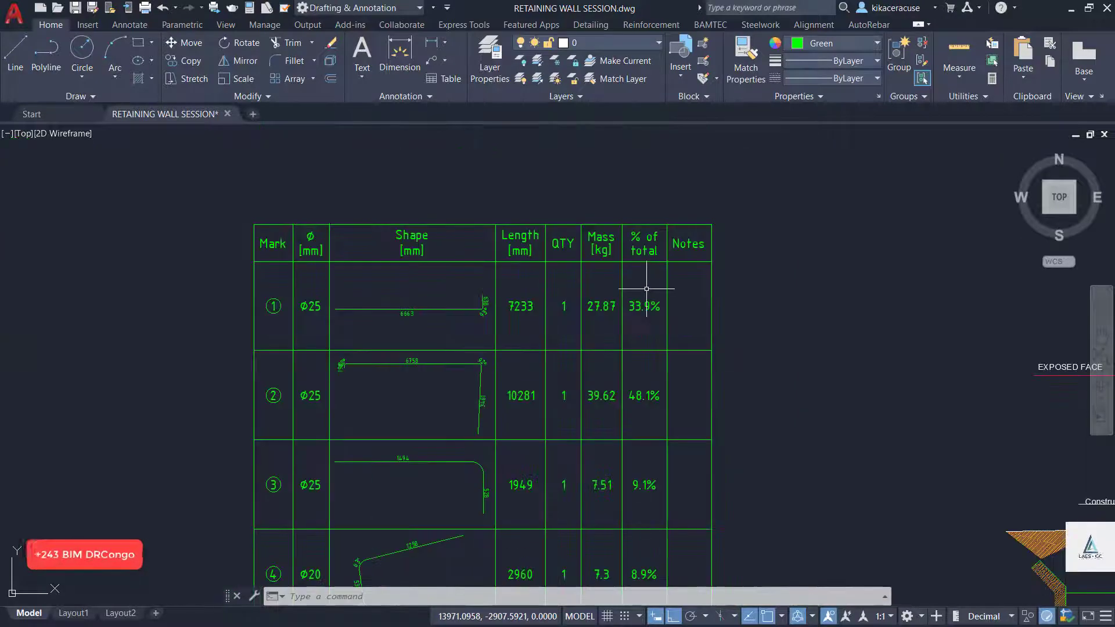
{"action": "scroll", "coordinate": [607, 250], "scroll_direction": "up", "scroll_amount": 4}
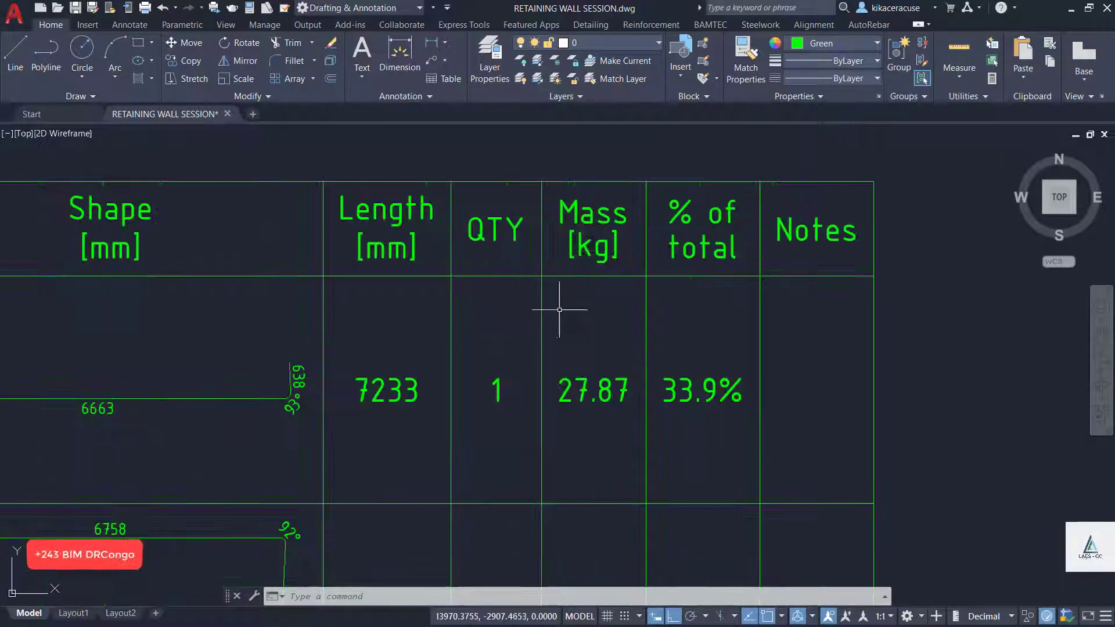
{"action": "scroll", "coordinate": [549, 277], "scroll_direction": "down", "scroll_amount": 6}
{"action": "scroll", "coordinate": [549, 279], "scroll_direction": "down", "scroll_amount": 2}
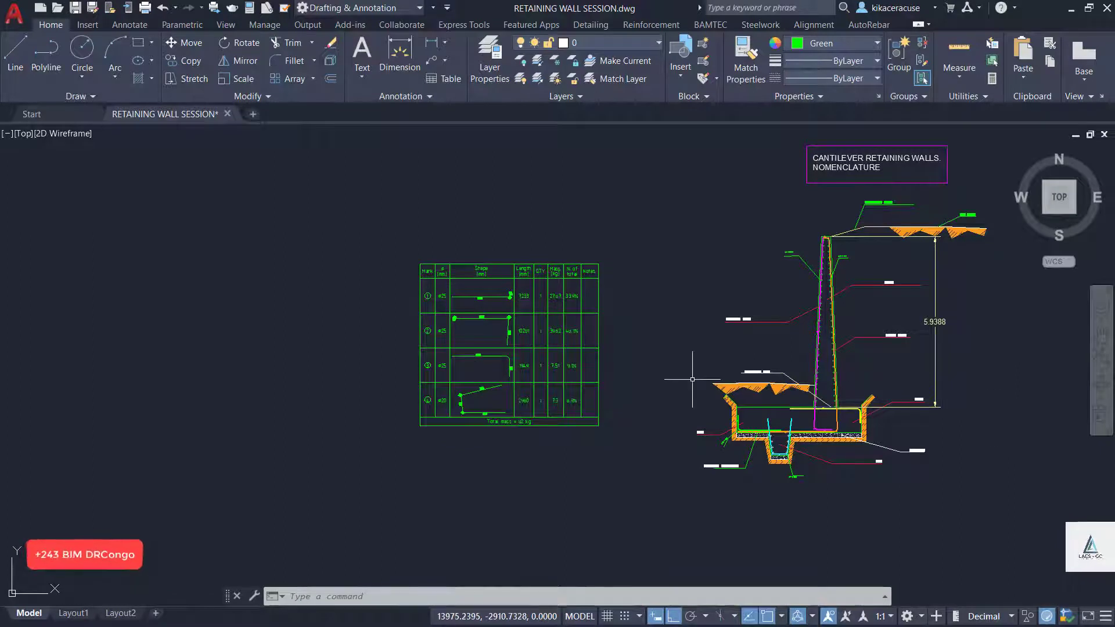
Switch to the ABOUT ME presentation in PowerPoint to view the presenter's profile slide.
{"action": "key", "text": "Escape"}
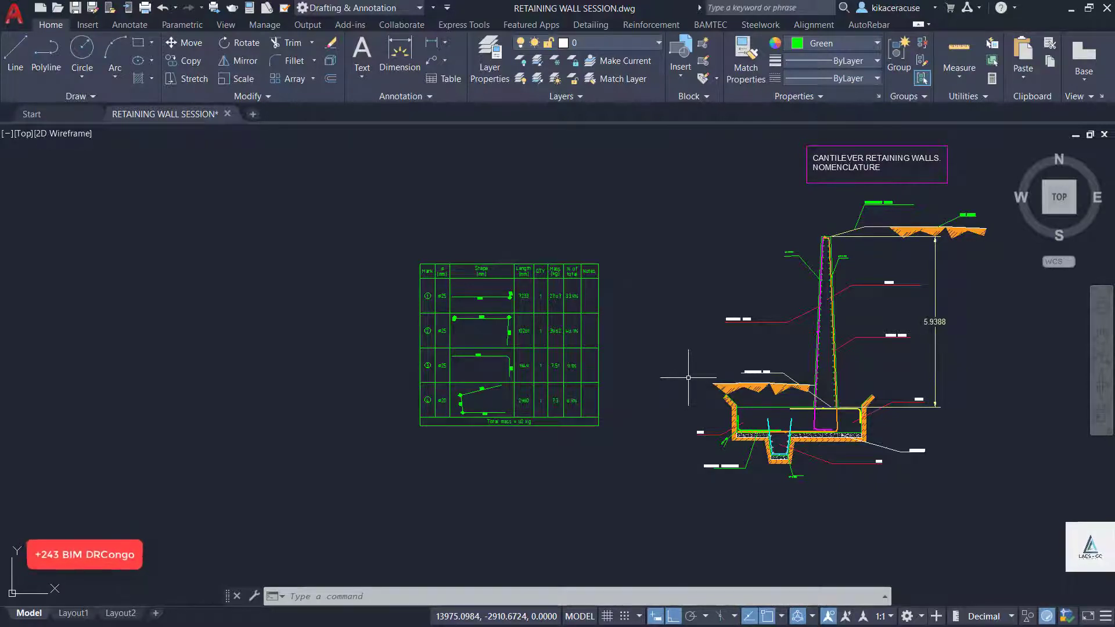
{"action": "key", "text": "alt+Tab"}
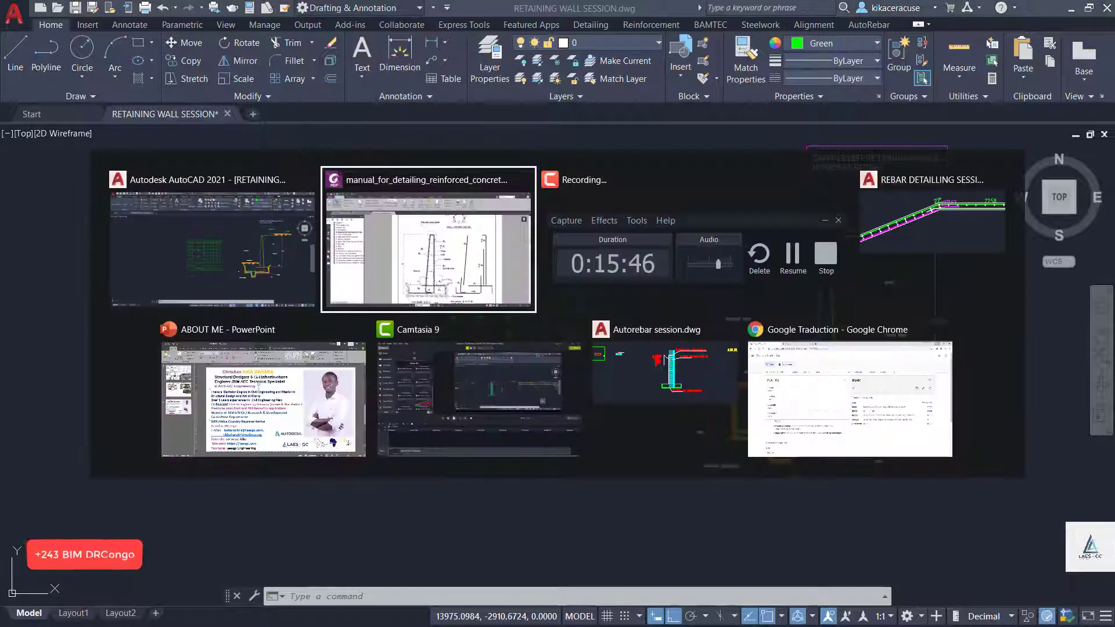
{"action": "left_click", "coordinate": [241, 386]}
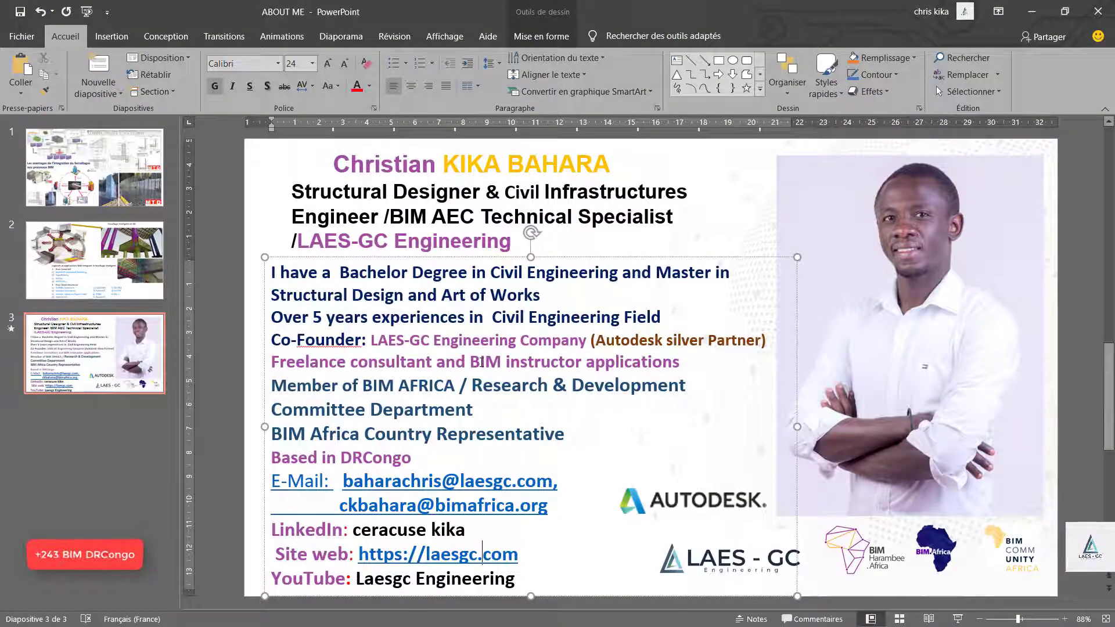